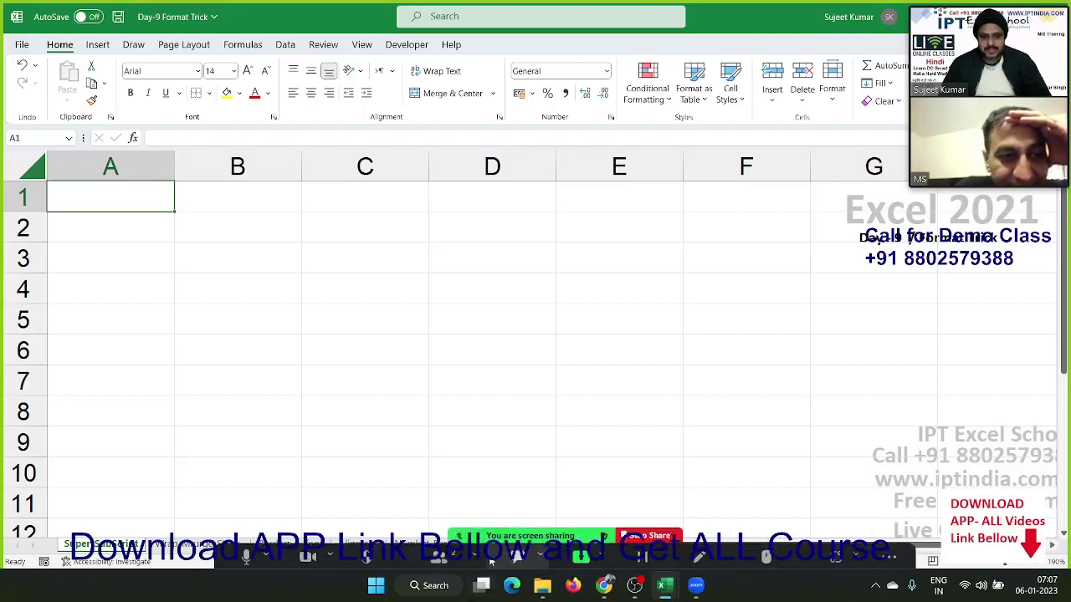
Close the meeting participants list and dismiss the meeting recording notice.
left_click(439, 554)
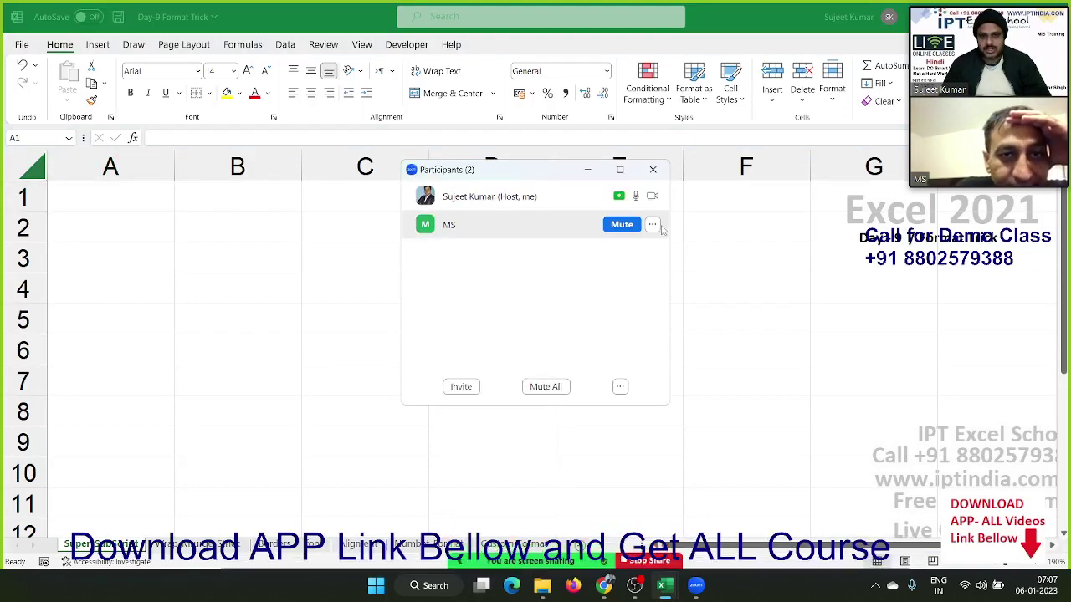
left_click(652, 225)
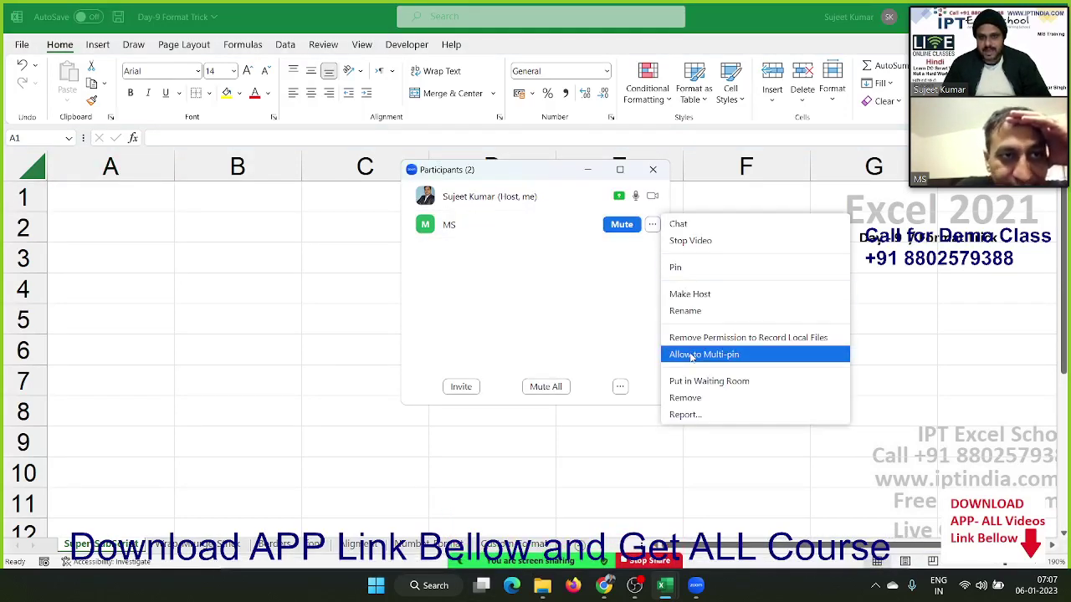
left_click(657, 157)
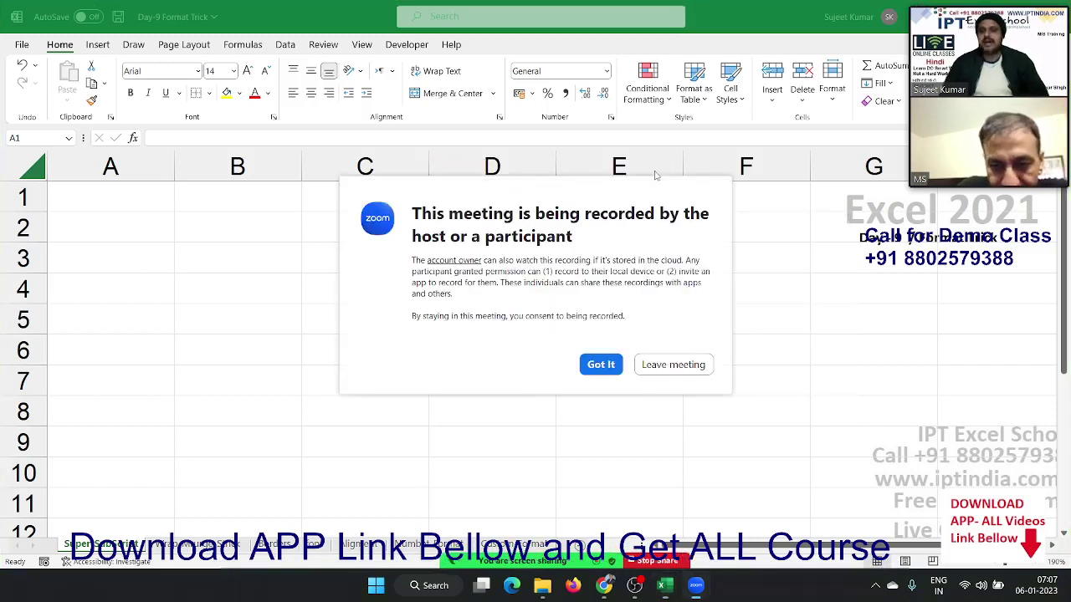
left_click(608, 369)
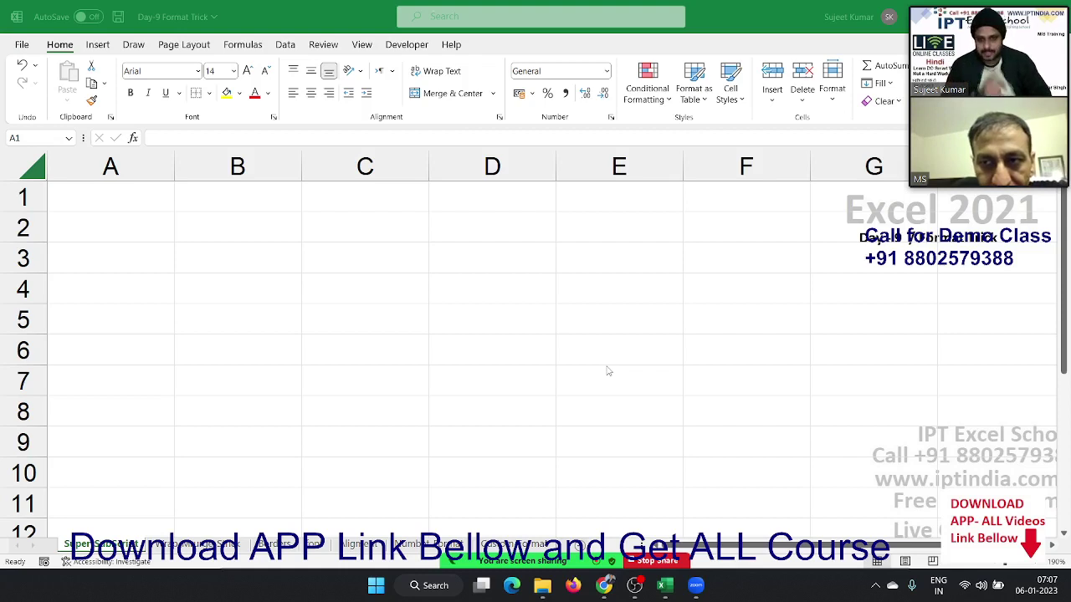
Enter 500 and 200 in C2:D2 and the headers Q1 and Q2 in C1:D1.
left_click(407, 232)
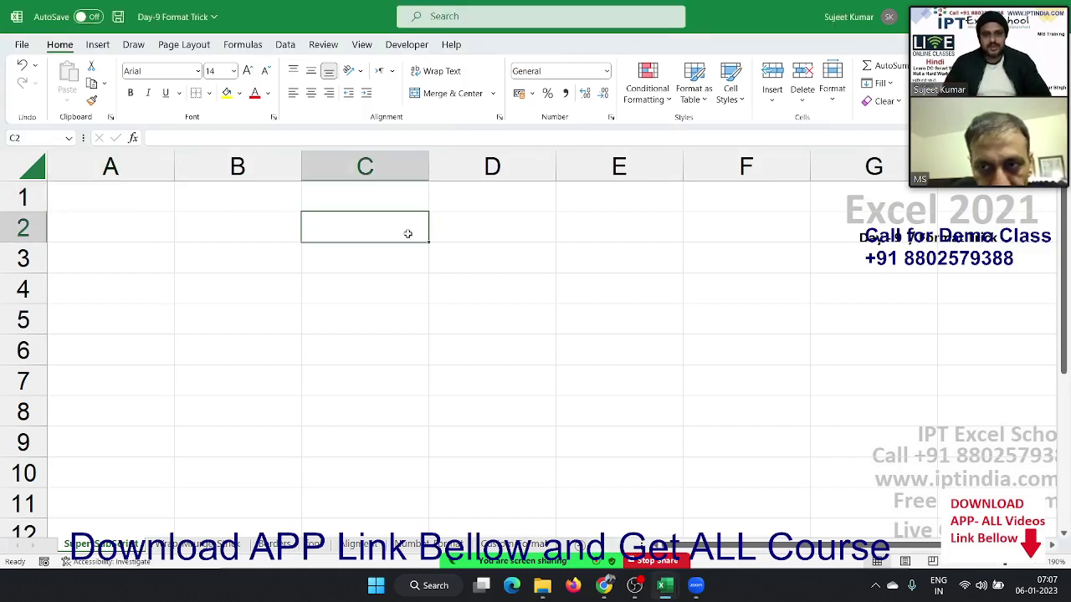
type("500")
key("Tab")
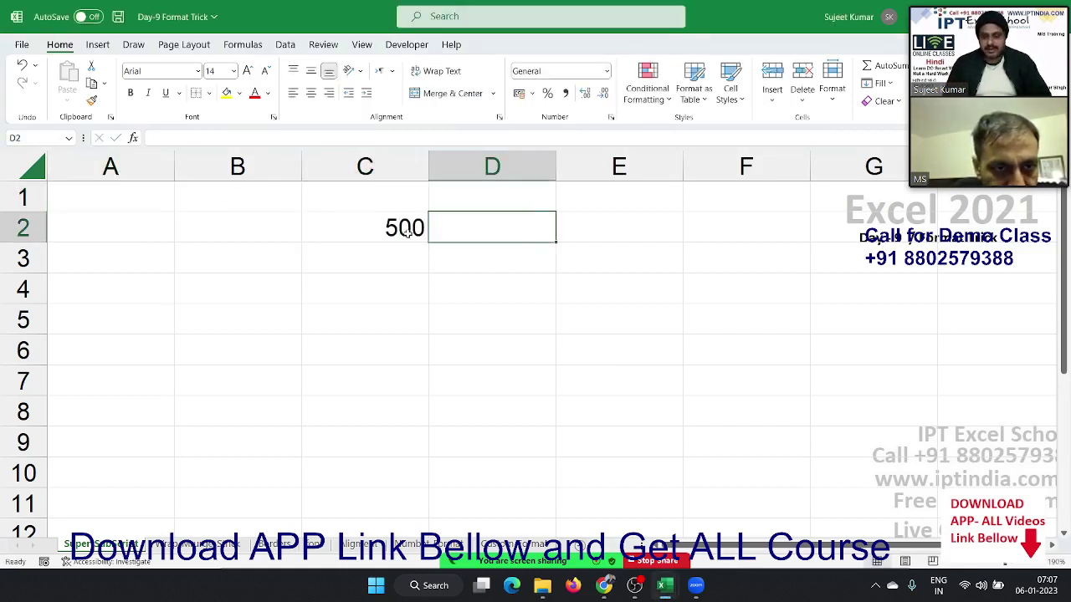
type("200")
key("shift+Return")
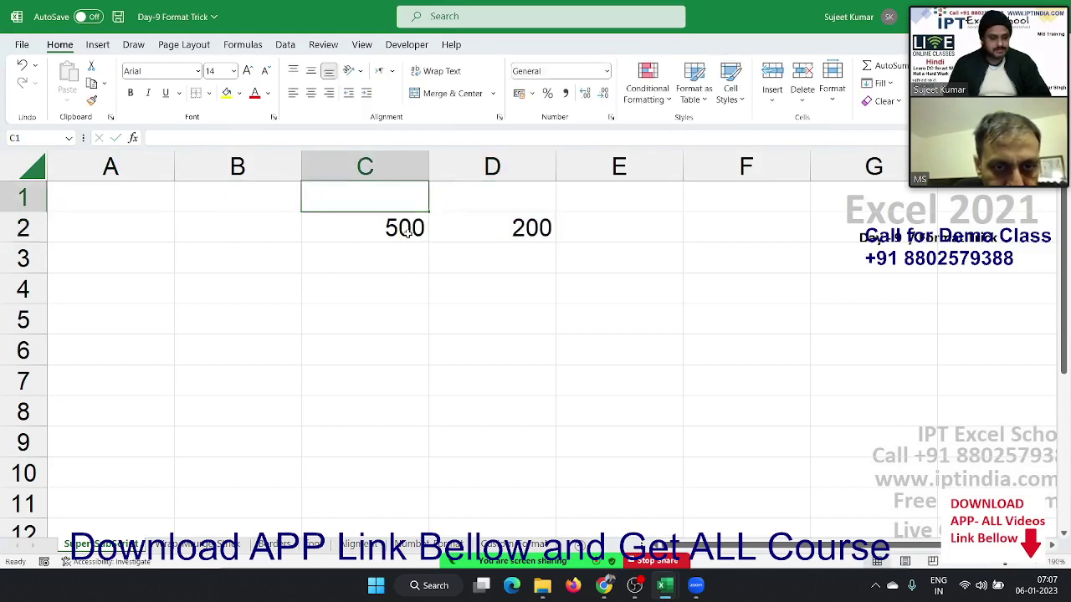
type("Q1")
key("Tab")
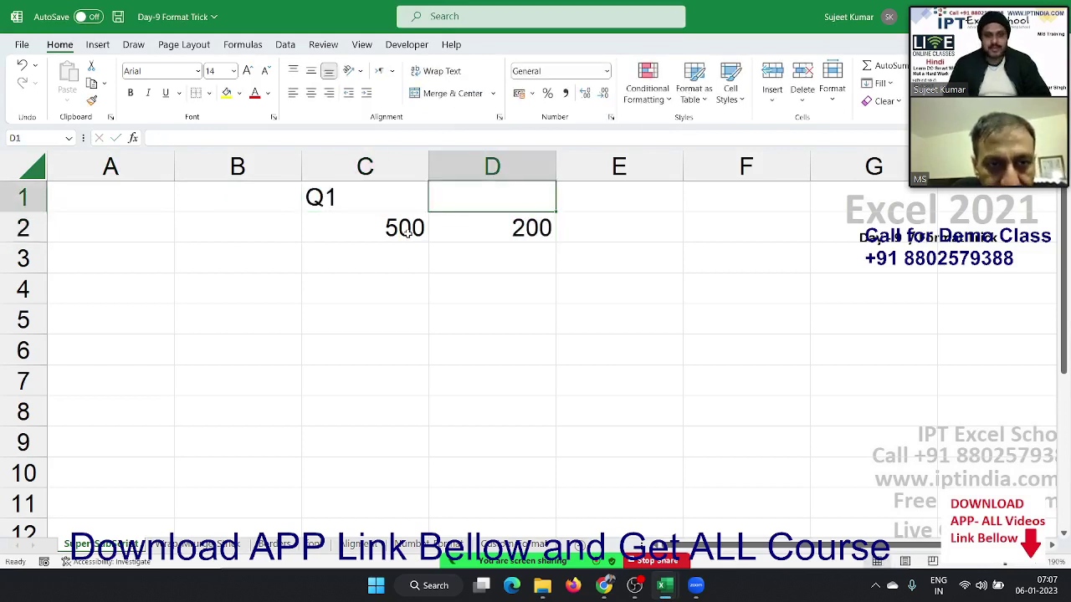
type("Q2")
key("Return")
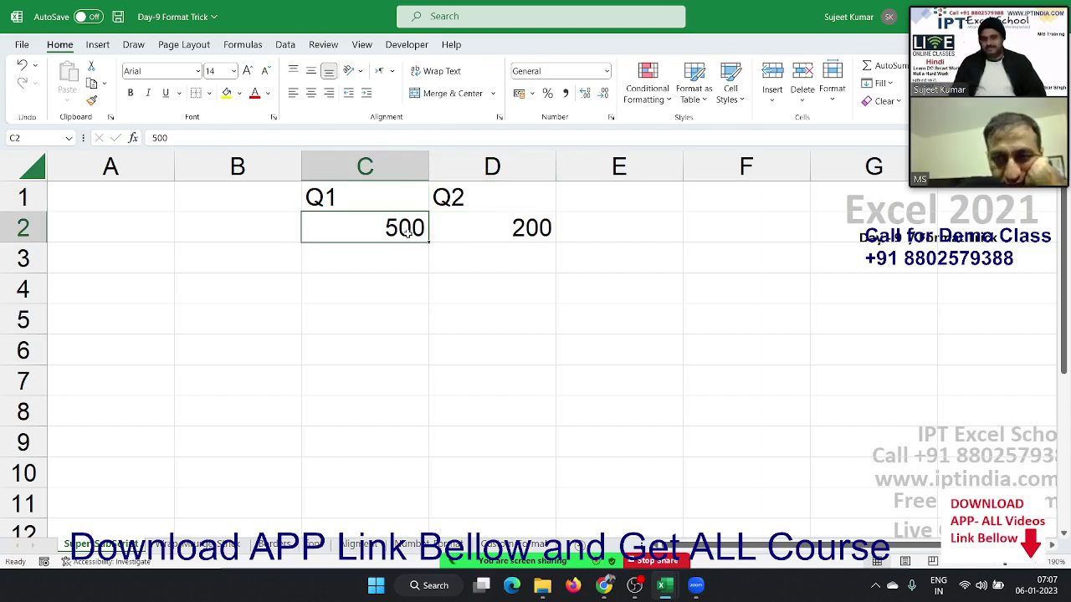
type("13265412")
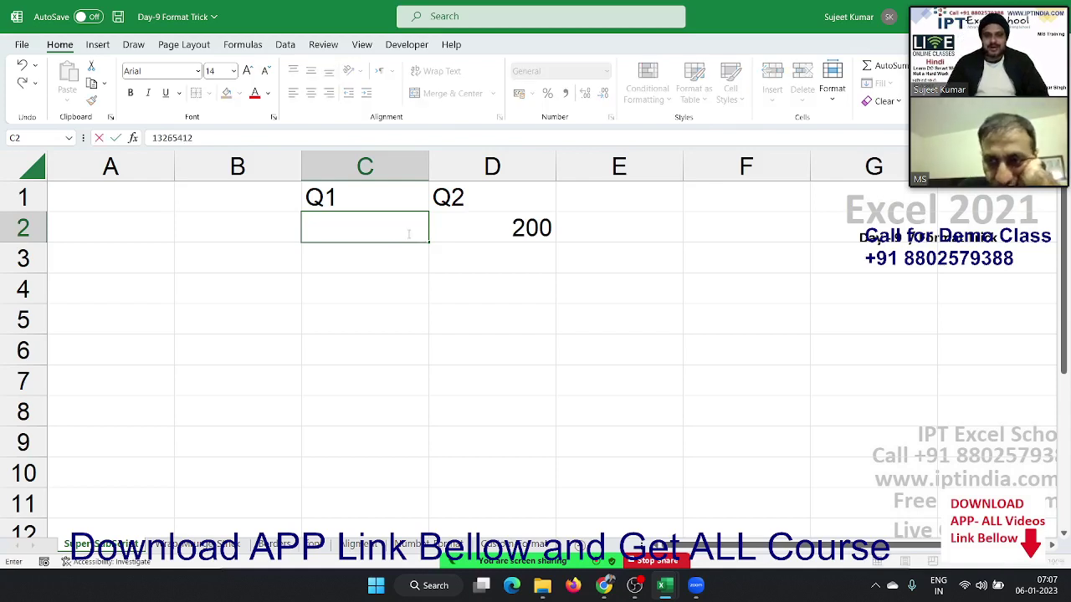
type("354")
key("Return")
key("Up")
key("Right")
type("2165")
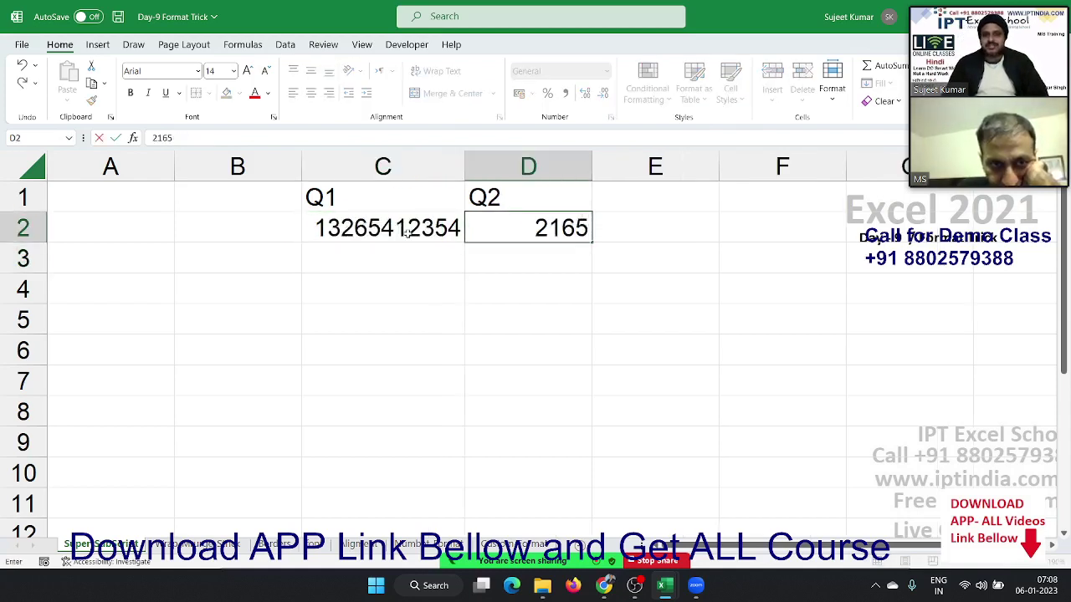
type("4321034")
key("Return")
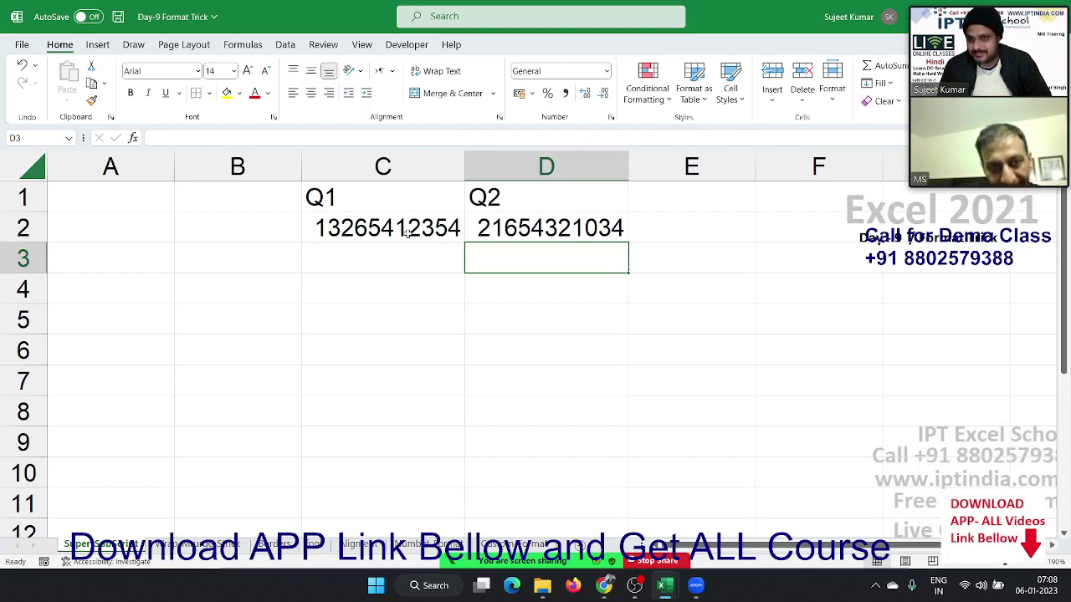
key("Up")
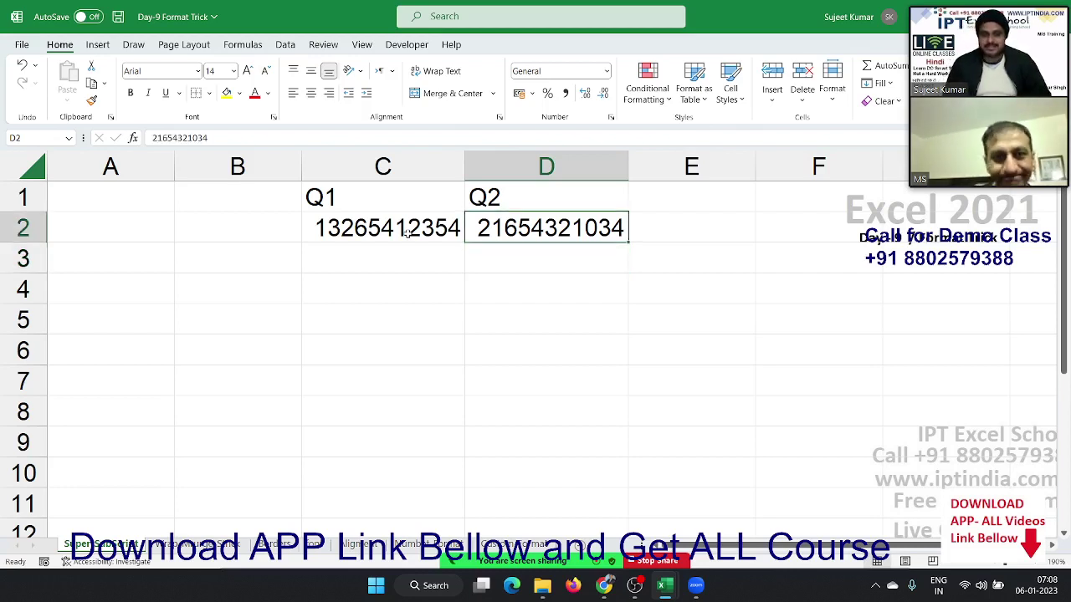
key("shift+Left")
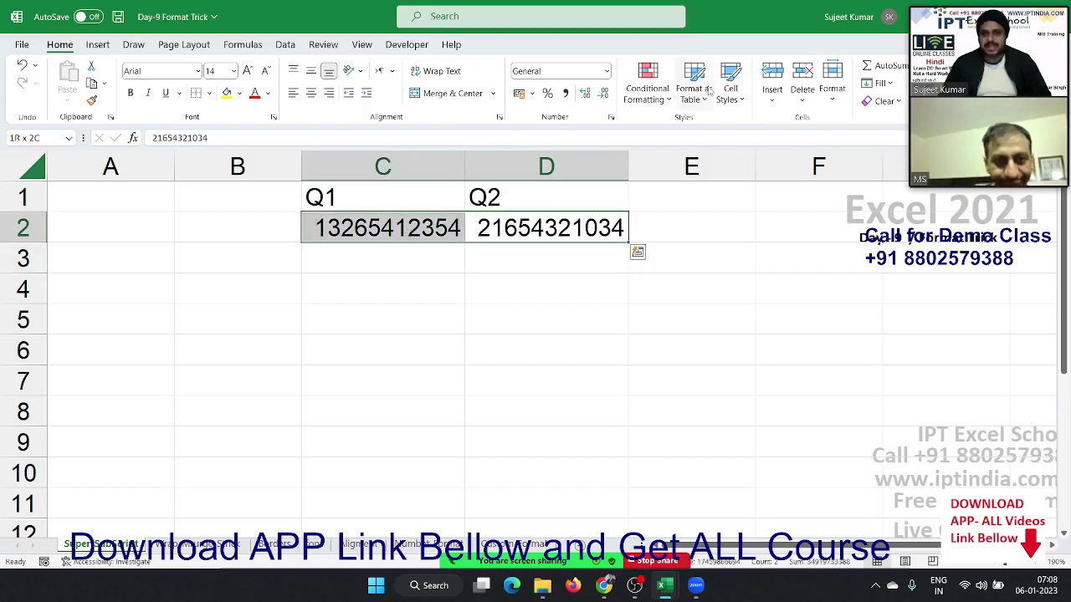
Apply the Directional arrows conditional-formatting icon set to C2:D2.
left_click(649, 94)
mouse_move(678, 262)
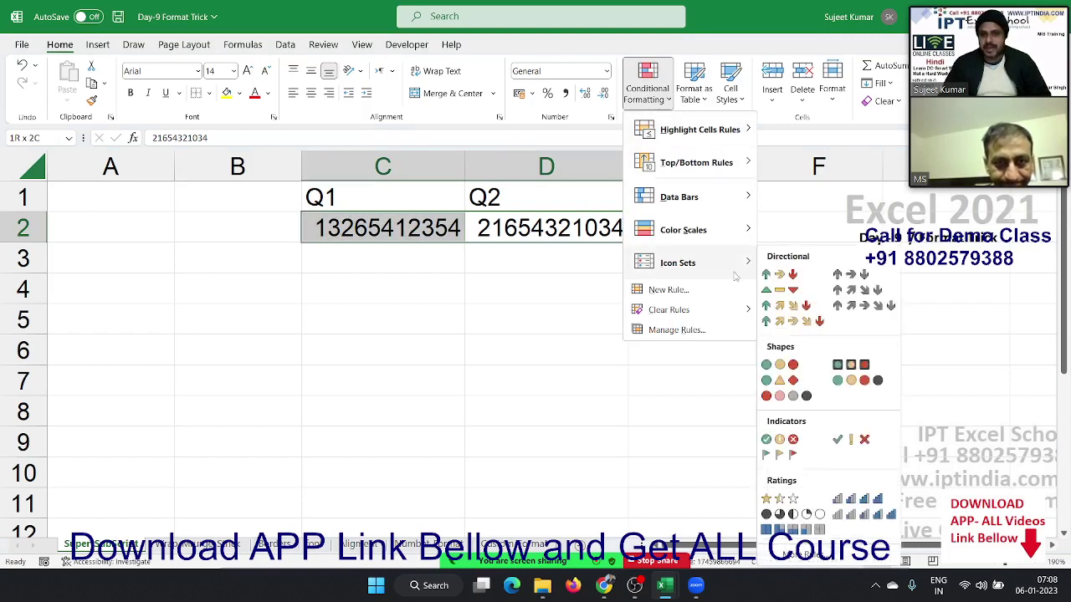
left_click(765, 277)
left_click(619, 305)
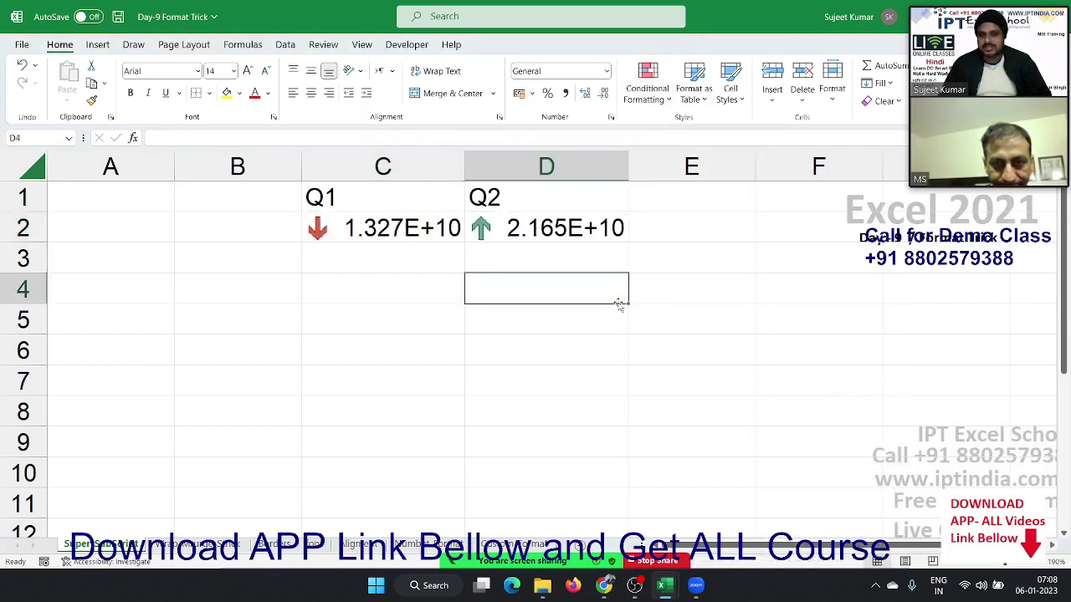
AutoFit columns C and D so both 11-digit numbers show in full.
double_click(464, 167)
double_click(654, 171)
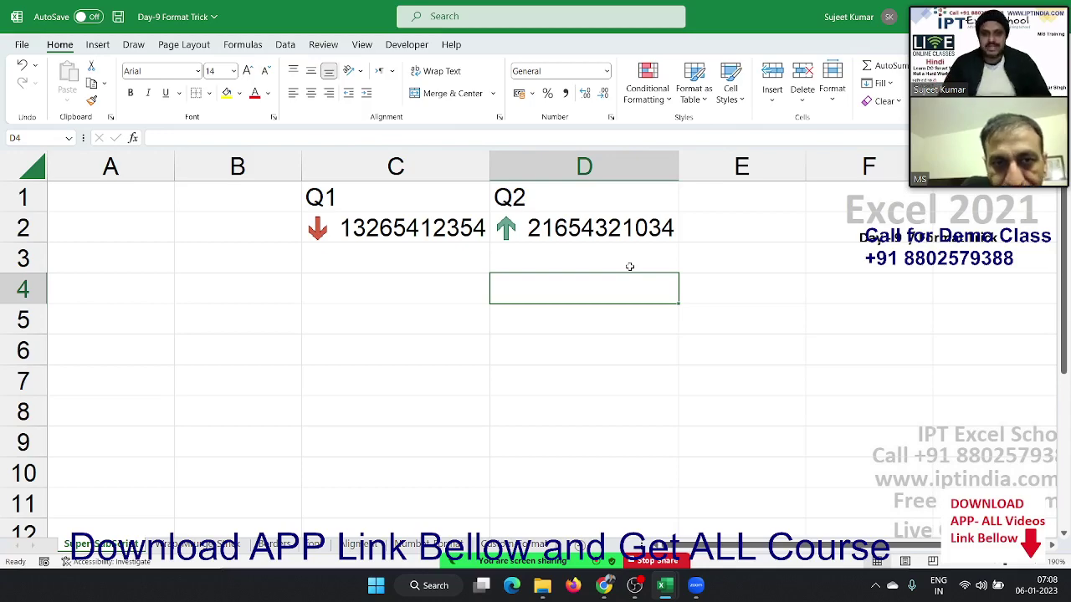
left_click_drag(454, 165, 612, 167)
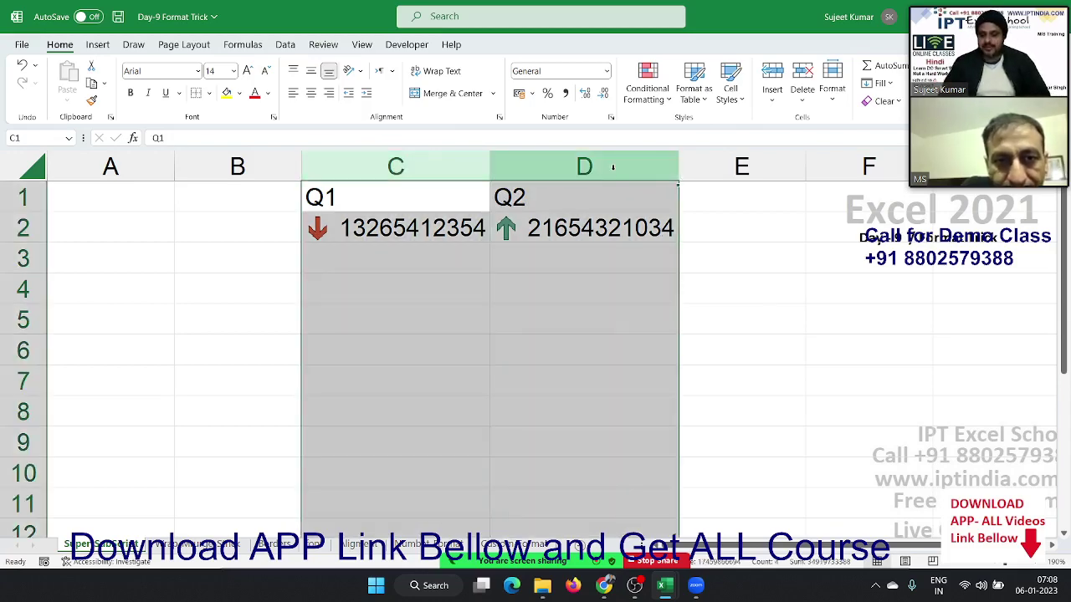
Delete columns C and D from the sheet with Ctrl+-.
key("ctrl+minus")
left_click(92, 234)
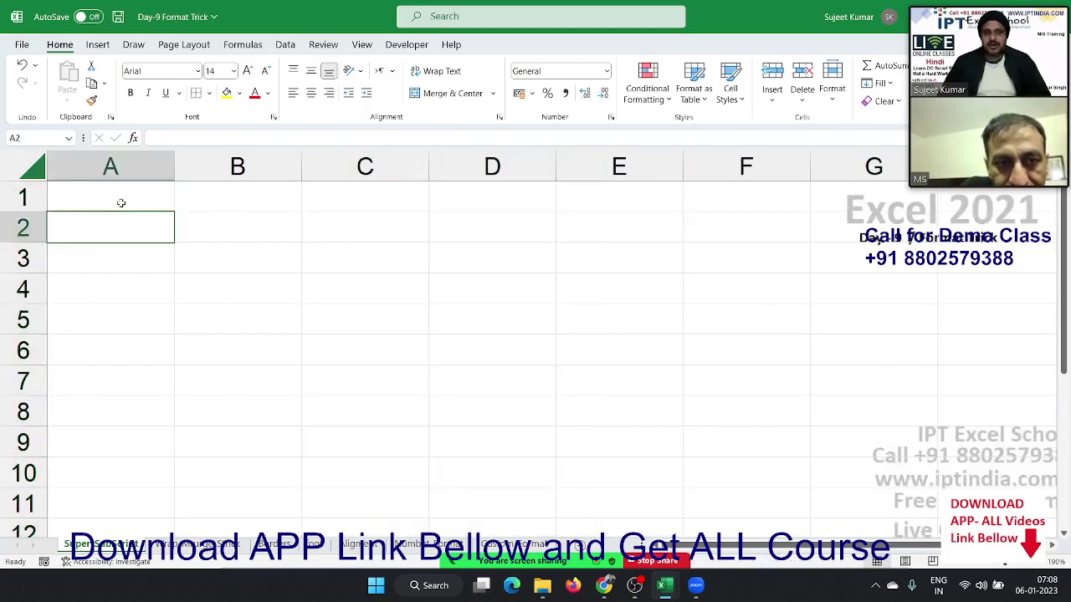
left_click(121, 202)
Create a new workbook from the Weekly schedule planner template.
left_click(22, 46)
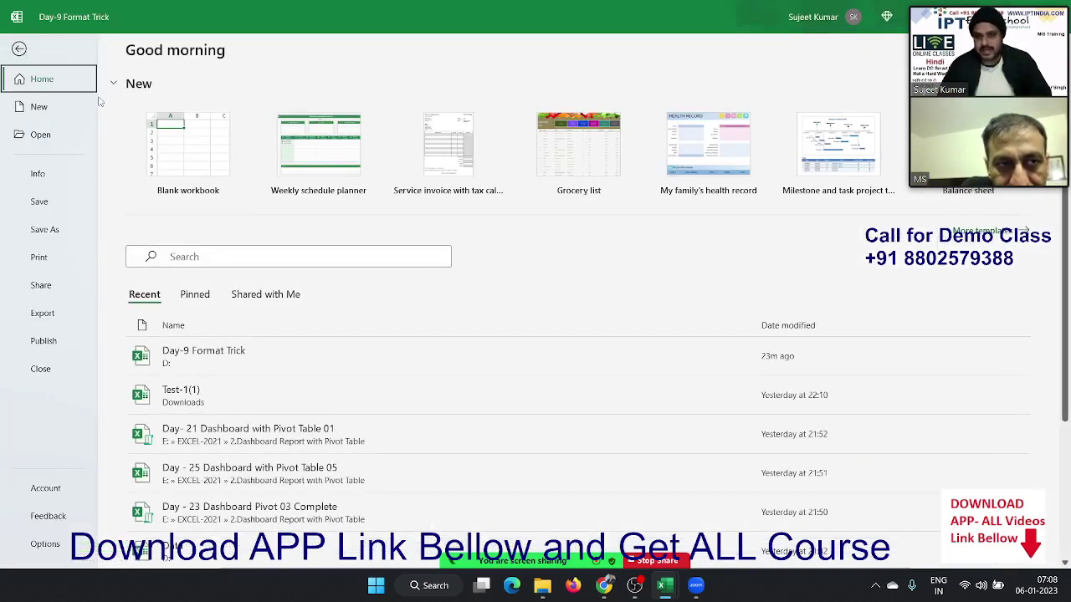
left_click(293, 141)
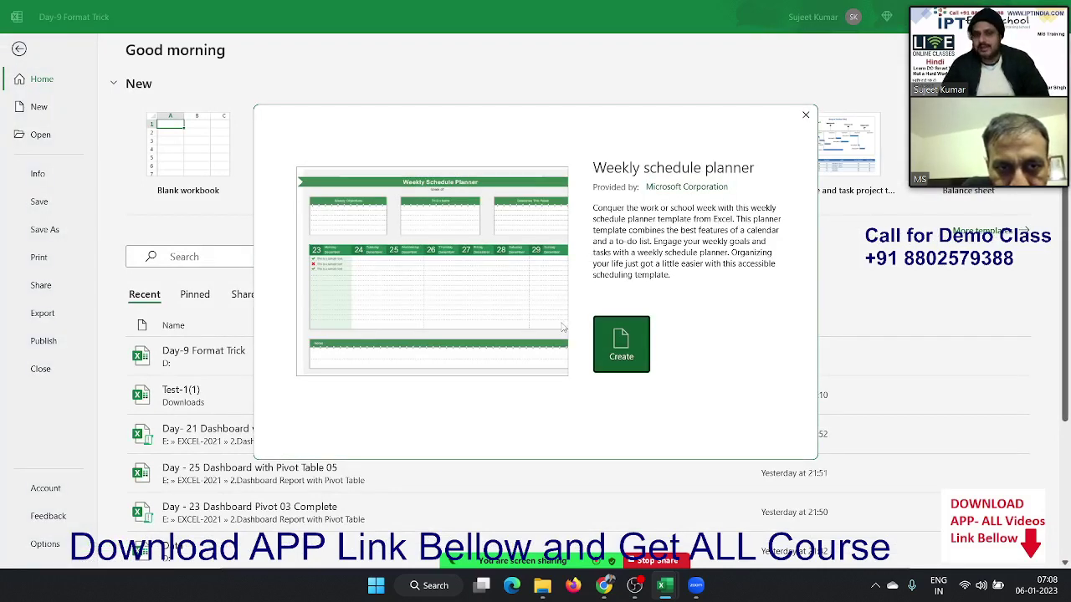
left_click(626, 350)
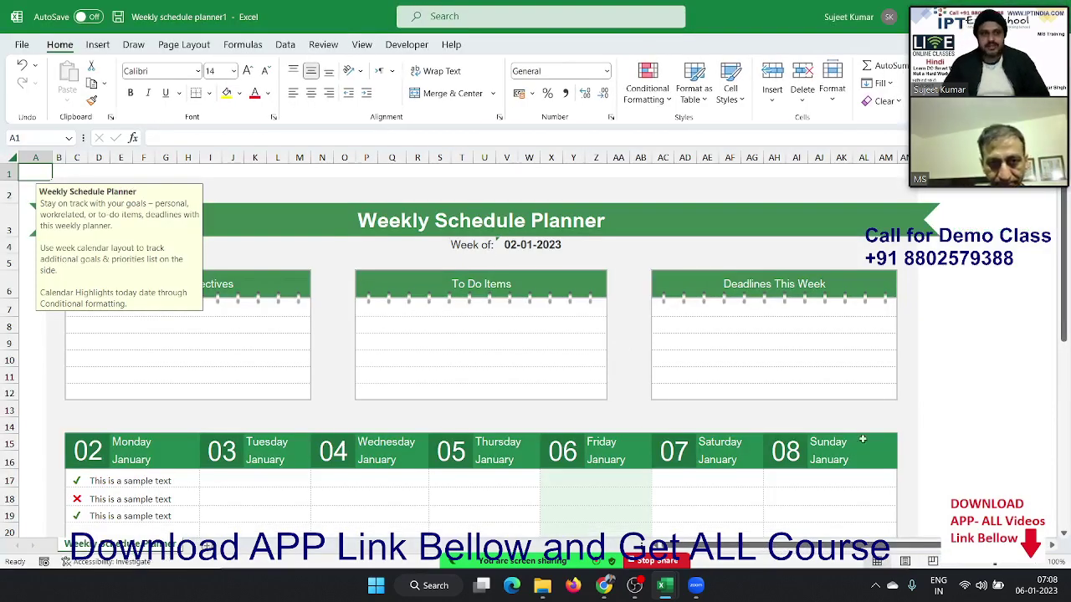
left_click(724, 388)
scroll(724, 388, "down", 2)
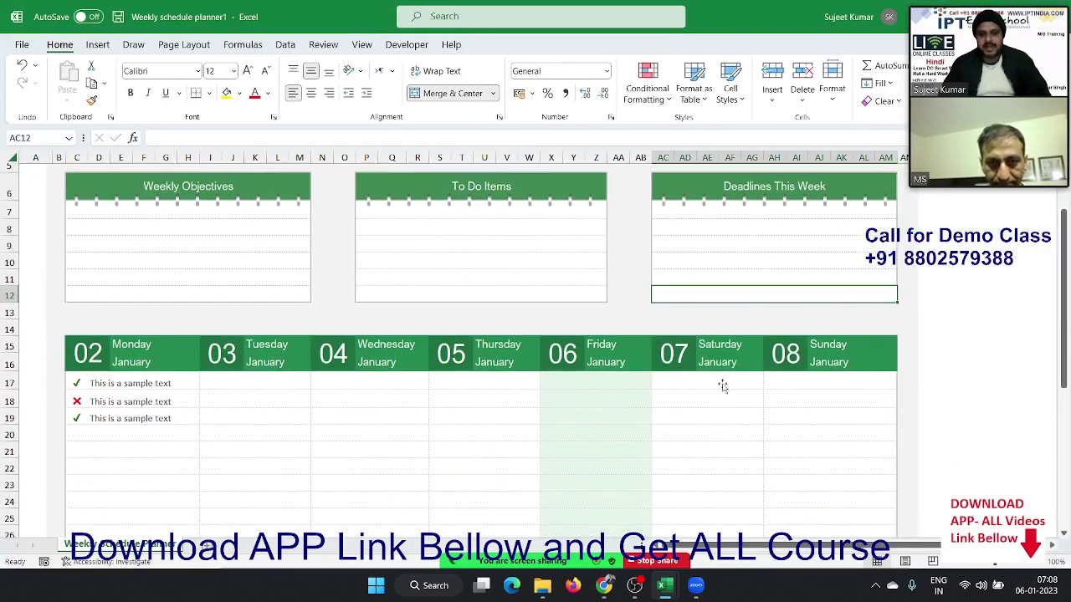
scroll(724, 387, "down", 1)
scroll(725, 387, "down", 1)
scroll(724, 387, "up", 4)
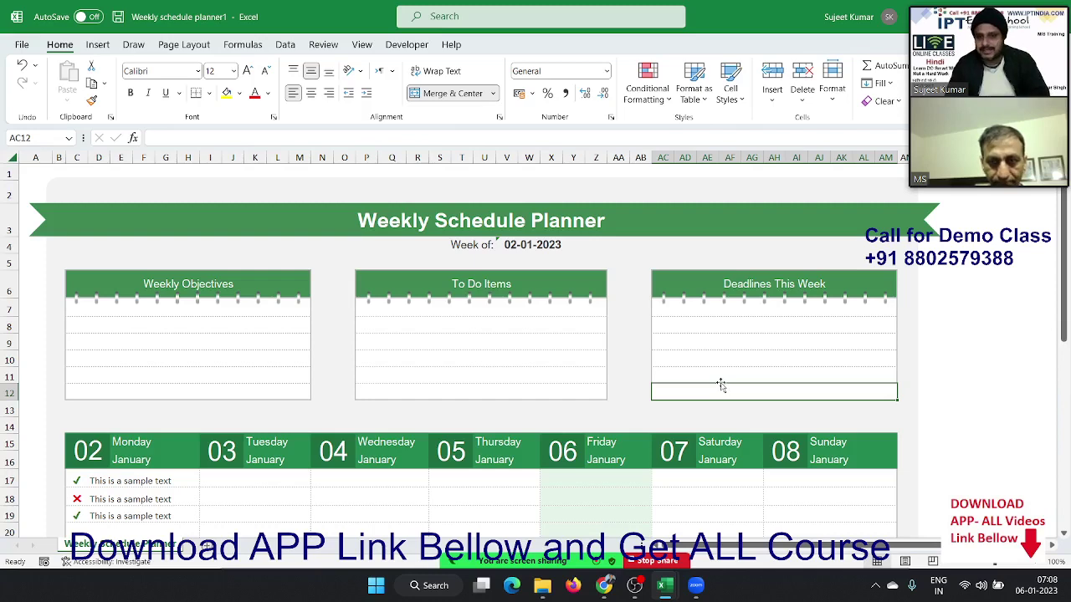
scroll(725, 388, "down", 1)
scroll(724, 387, "down", 3)
scroll(721, 385, "down", 1)
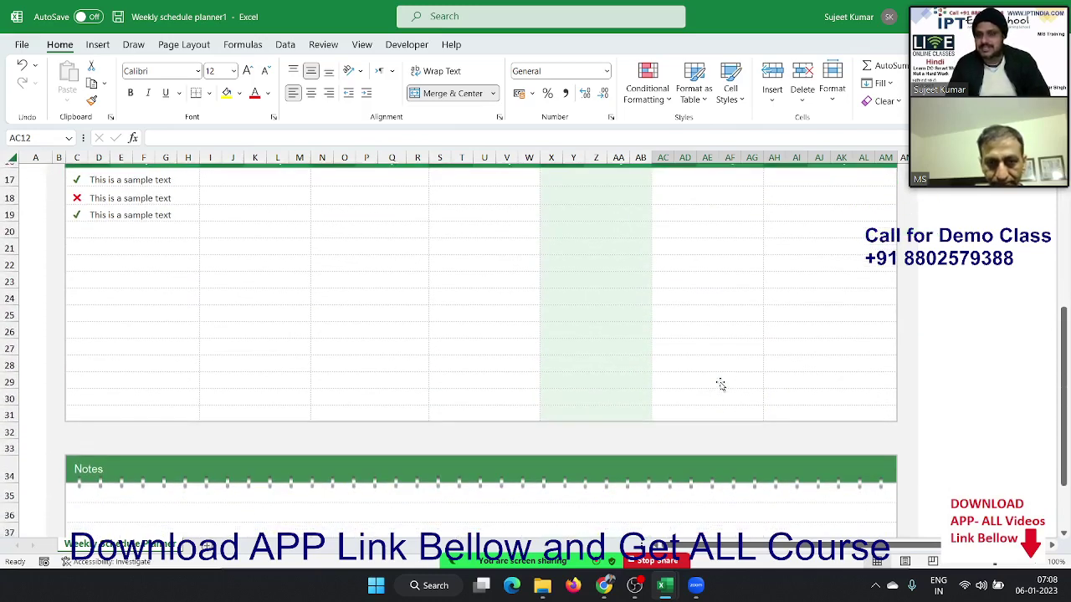
scroll(721, 385, "down", 2)
scroll(719, 383, "up", 5)
scroll(720, 383, "up", 1)
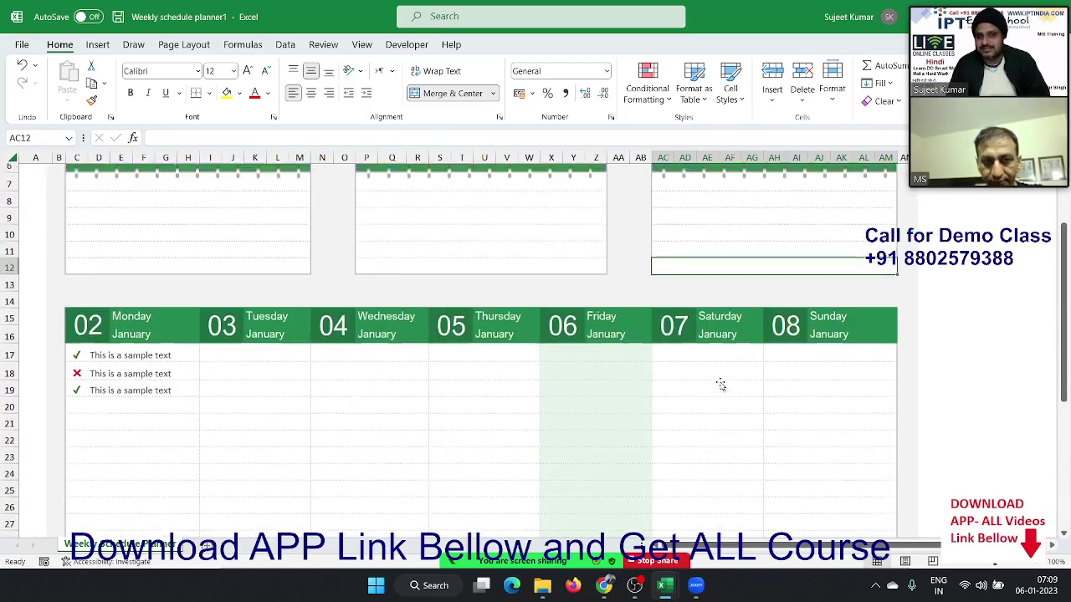
scroll(440, 354, "up", 3)
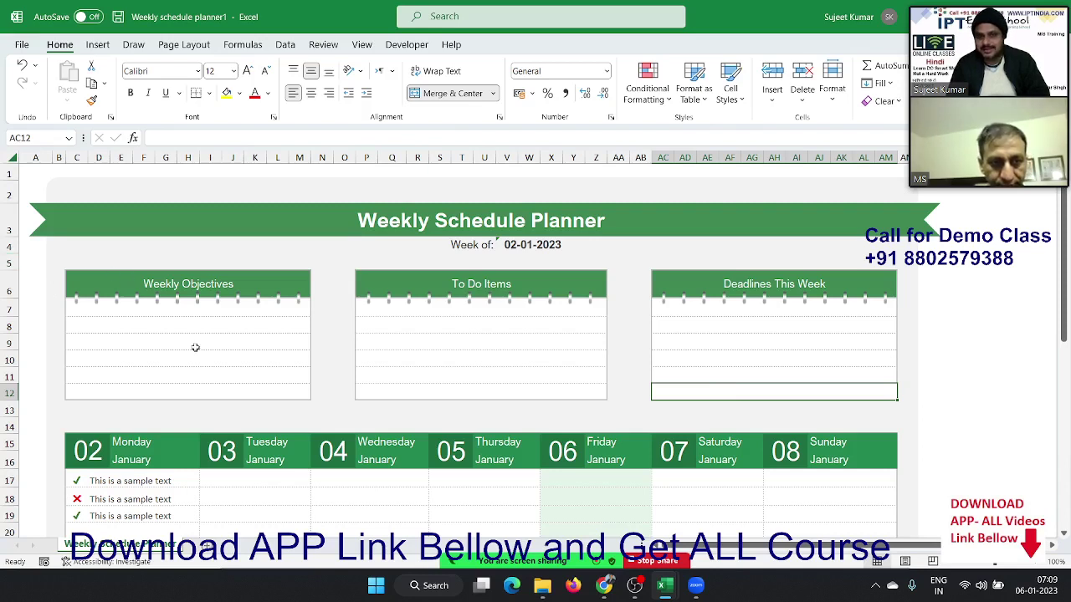
left_click(195, 347)
left_click(54, 221)
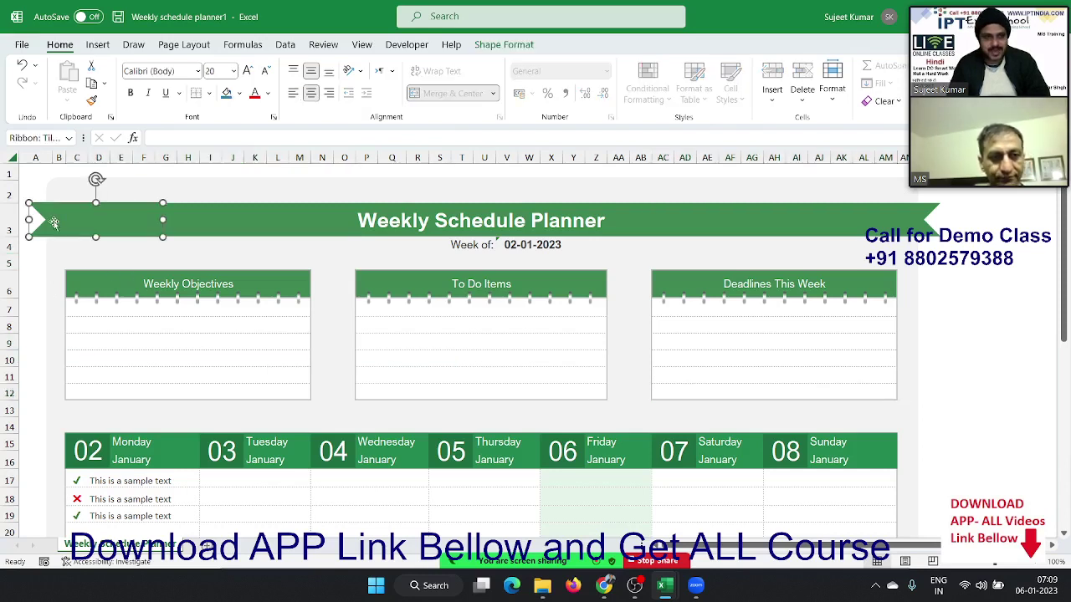
left_click(506, 233)
left_click(601, 358)
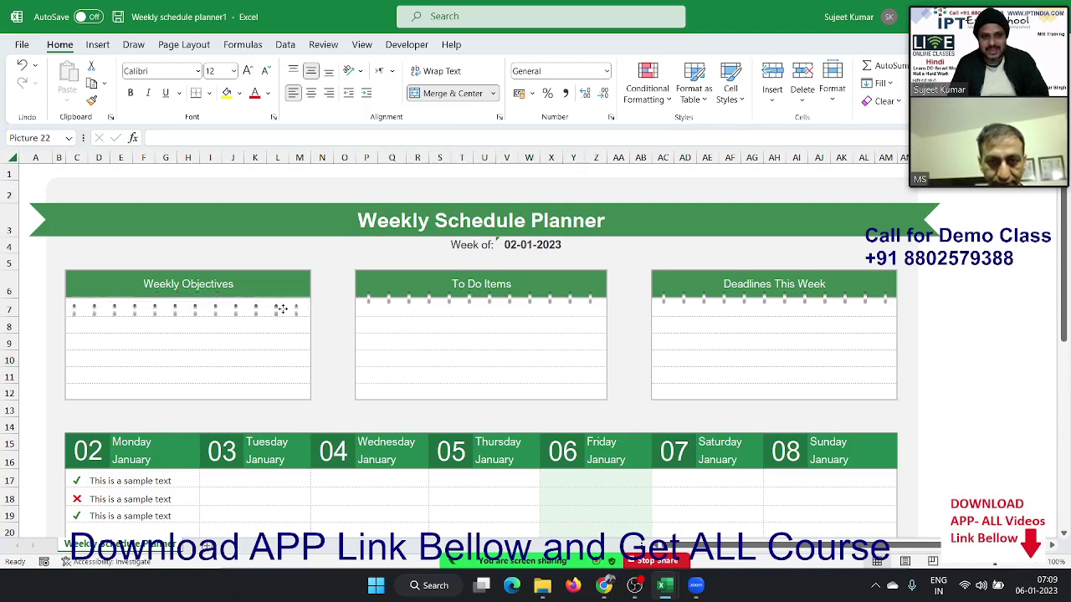
mouse_move(284, 298)
left_mouse_down()
mouse_move(283, 338)
mouse_move(284, 297)
left_mouse_up()
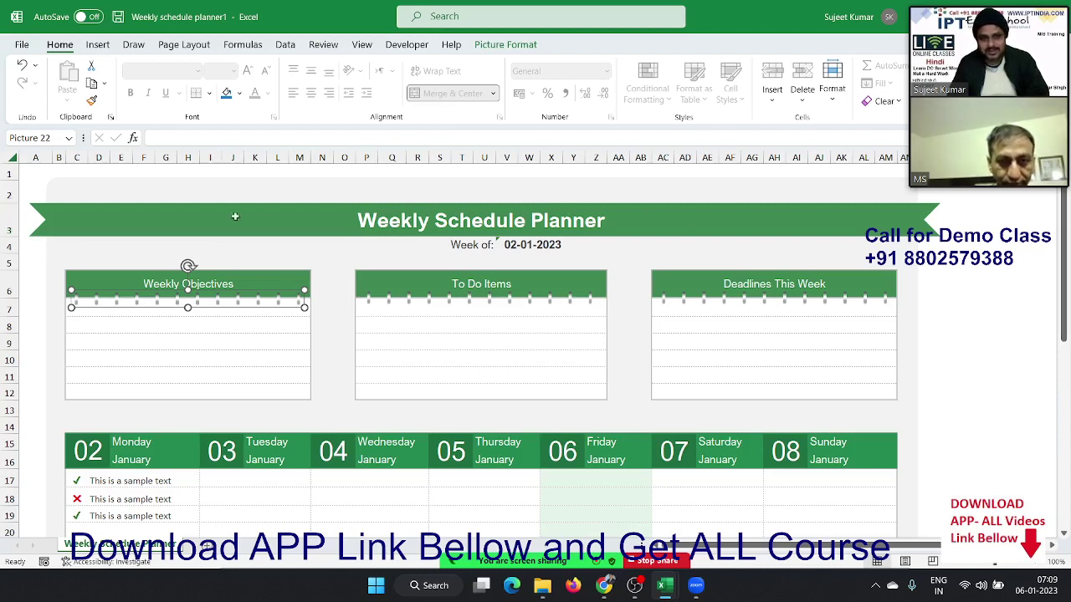
mouse_move(61, 227)
left_mouse_down()
mouse_move(66, 286)
mouse_move(70, 228)
left_mouse_up()
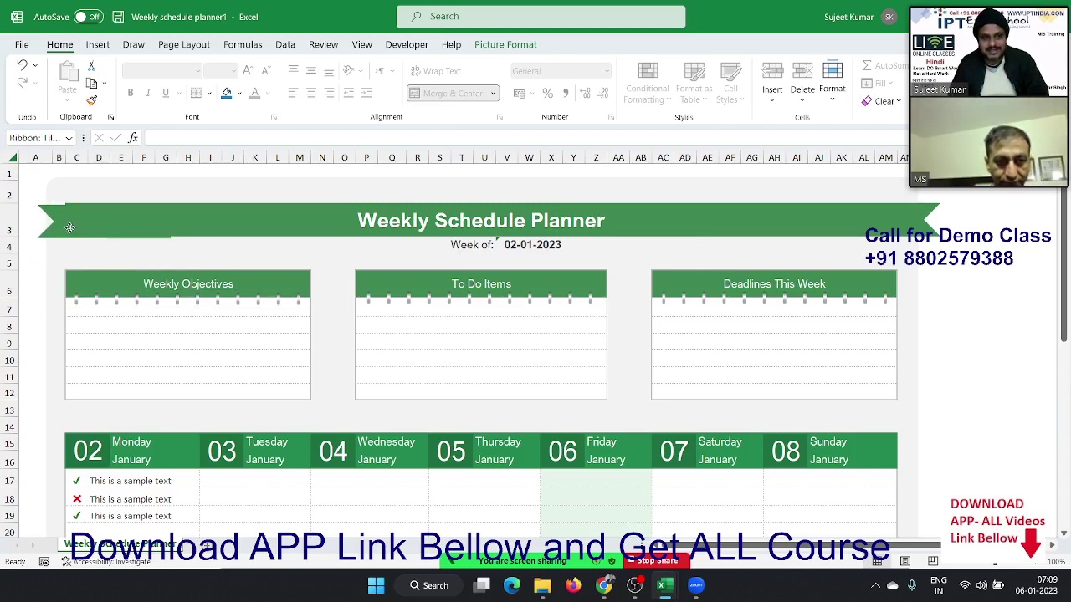
left_click_drag(70, 227, 72, 225)
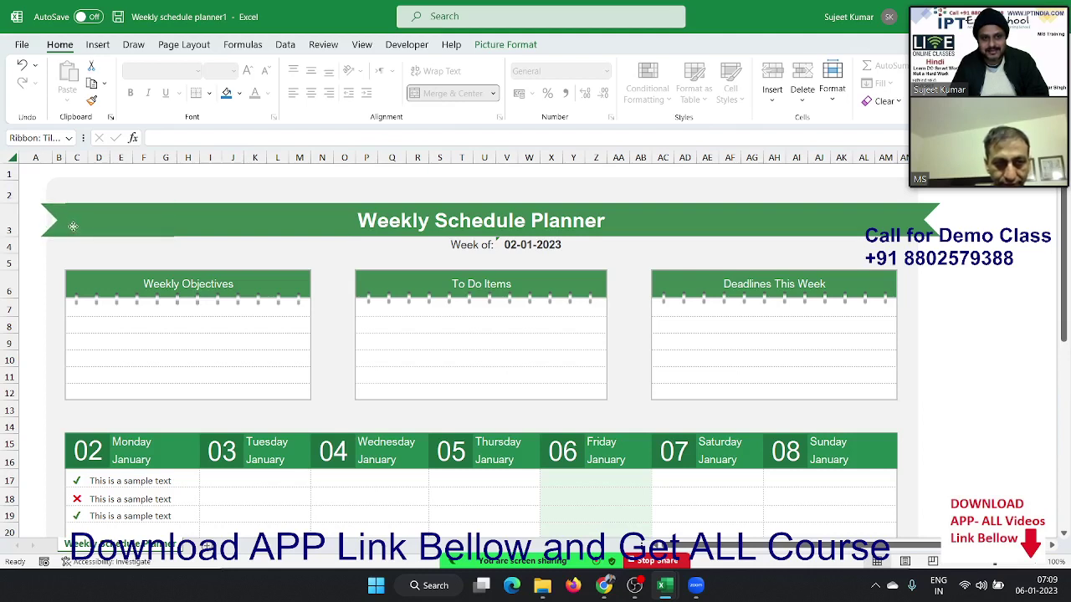
left_click(73, 226)
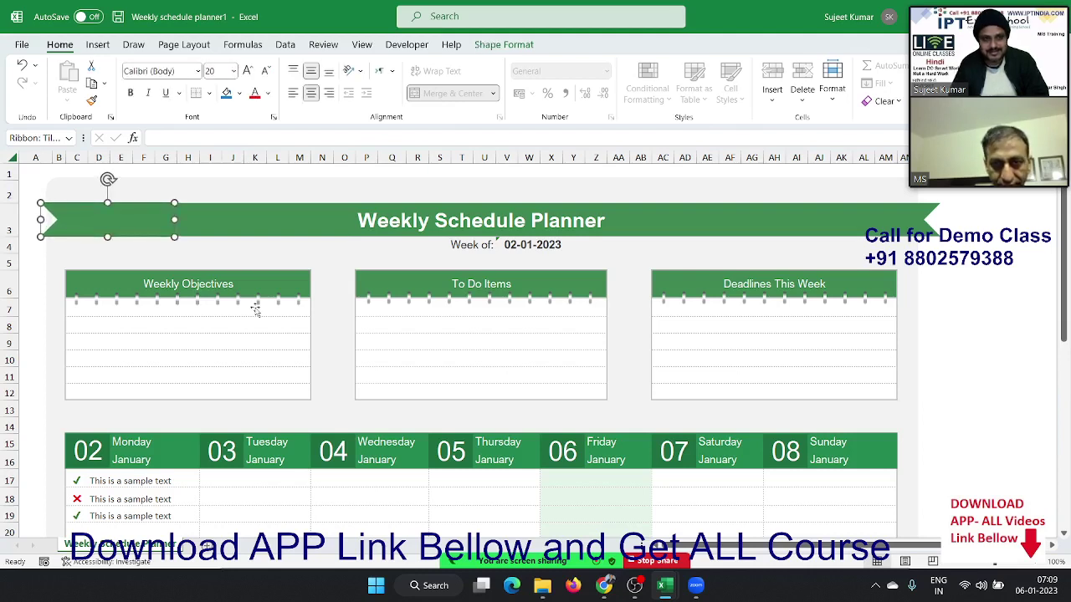
left_click(200, 243)
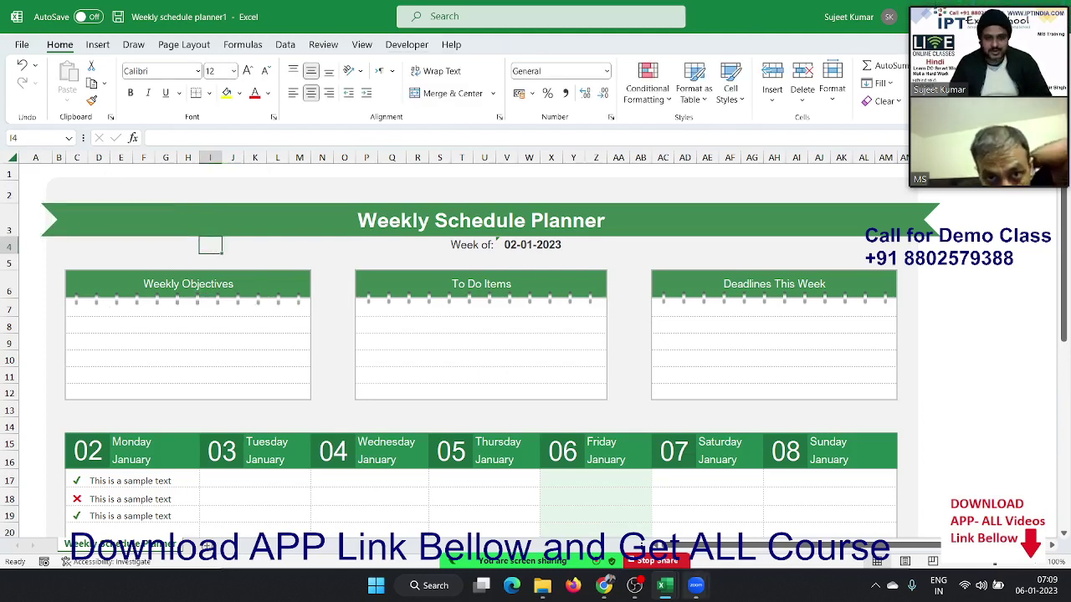
mouse_move(665, 586)
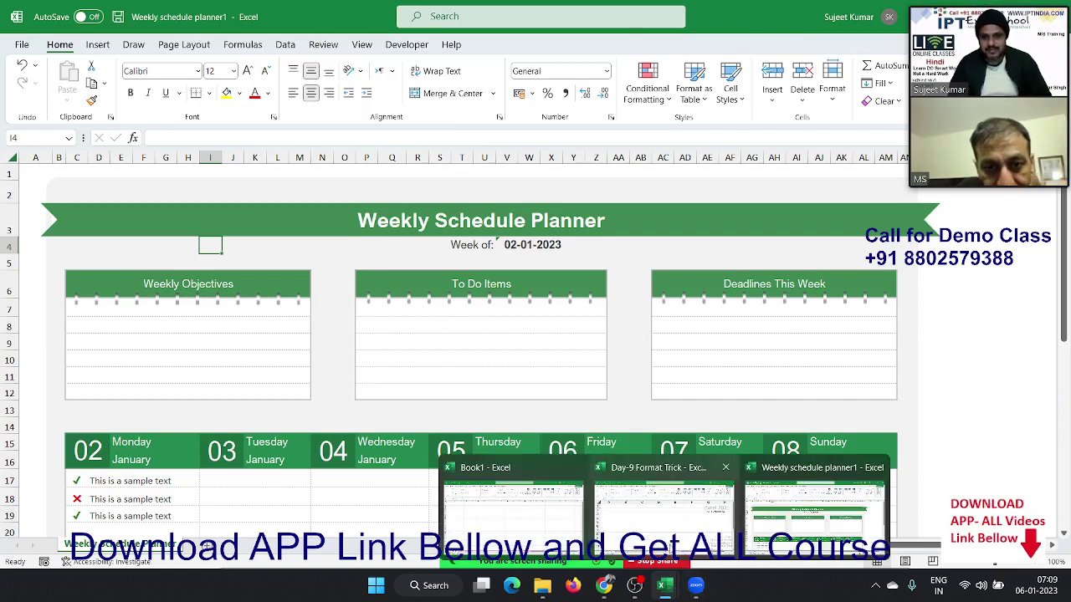
Switch to the Day-9 Format Trick workbook and enter 10th in A2.
left_click(629, 523)
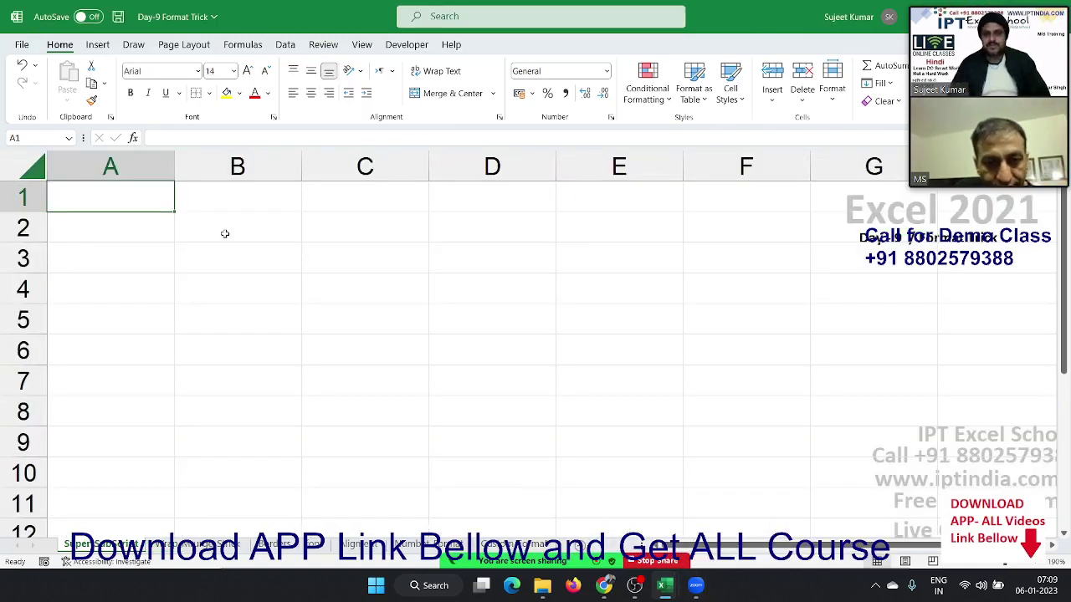
key("Down")
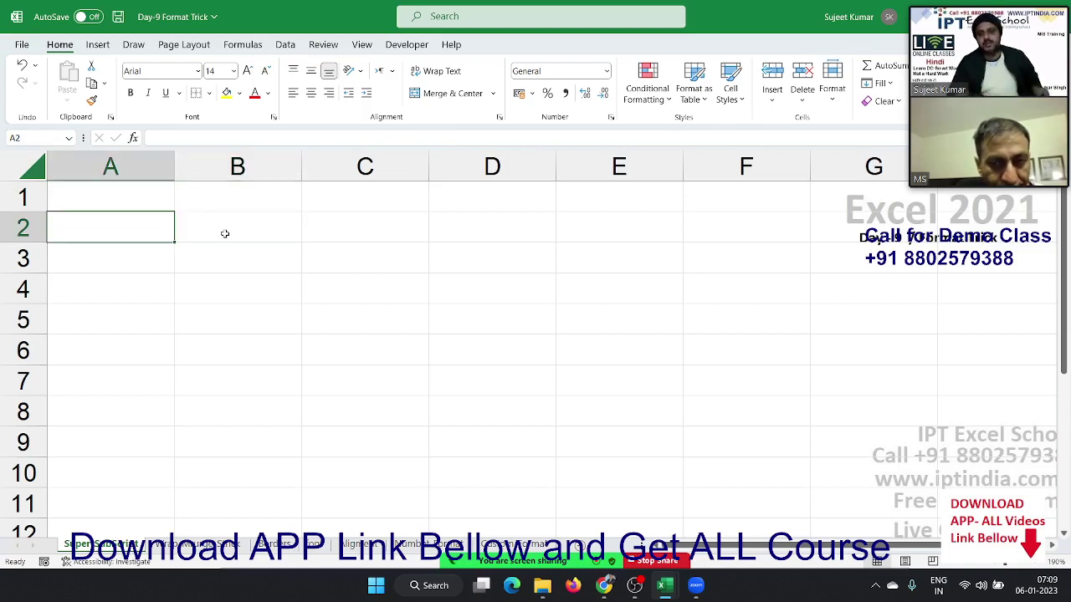
type("10")
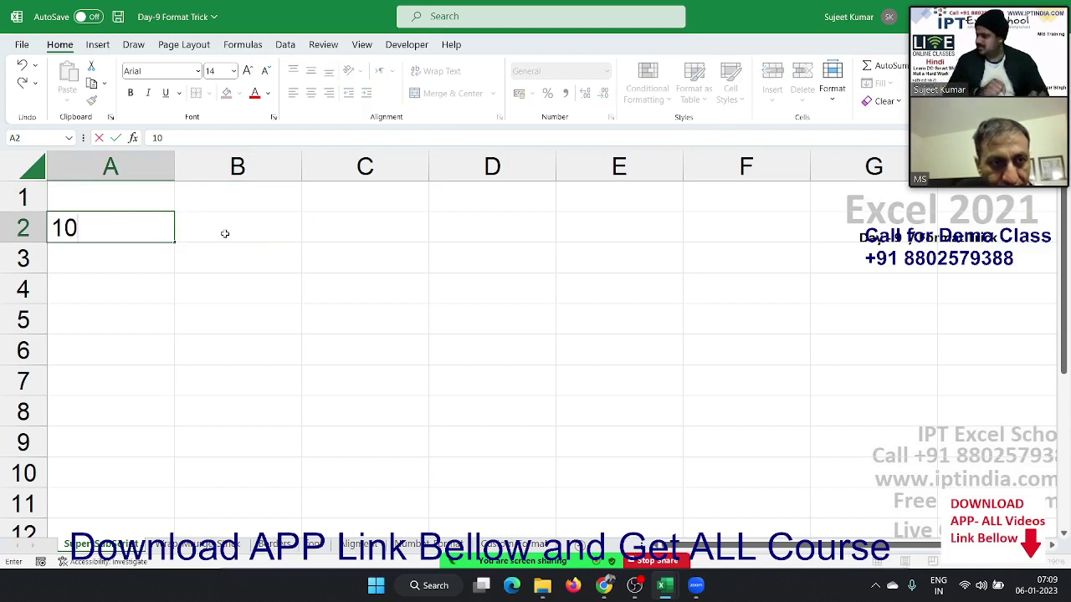
type("th")
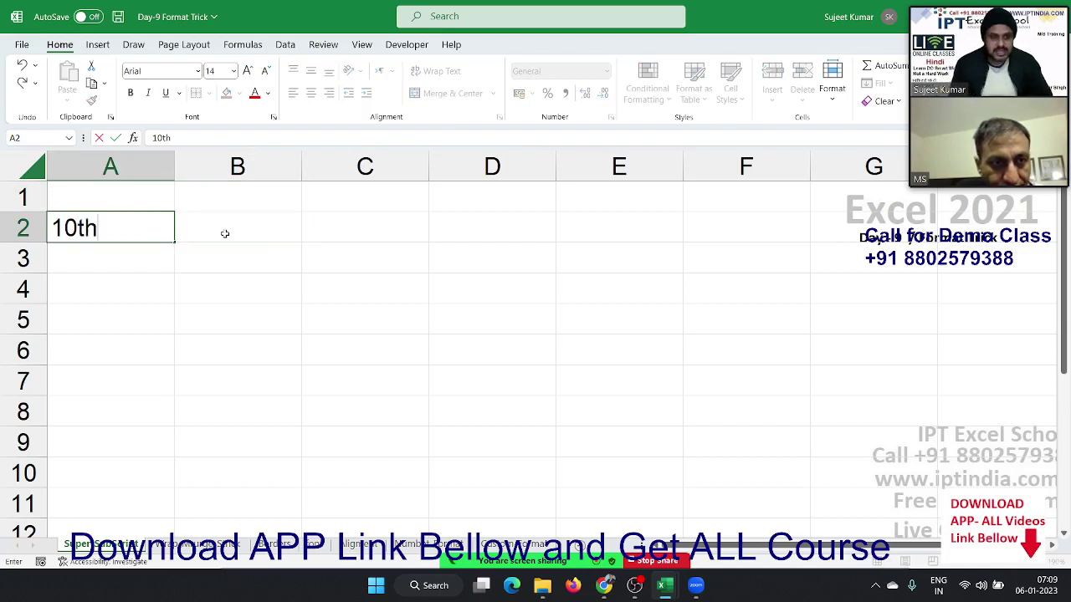
key("Return")
key("Up")
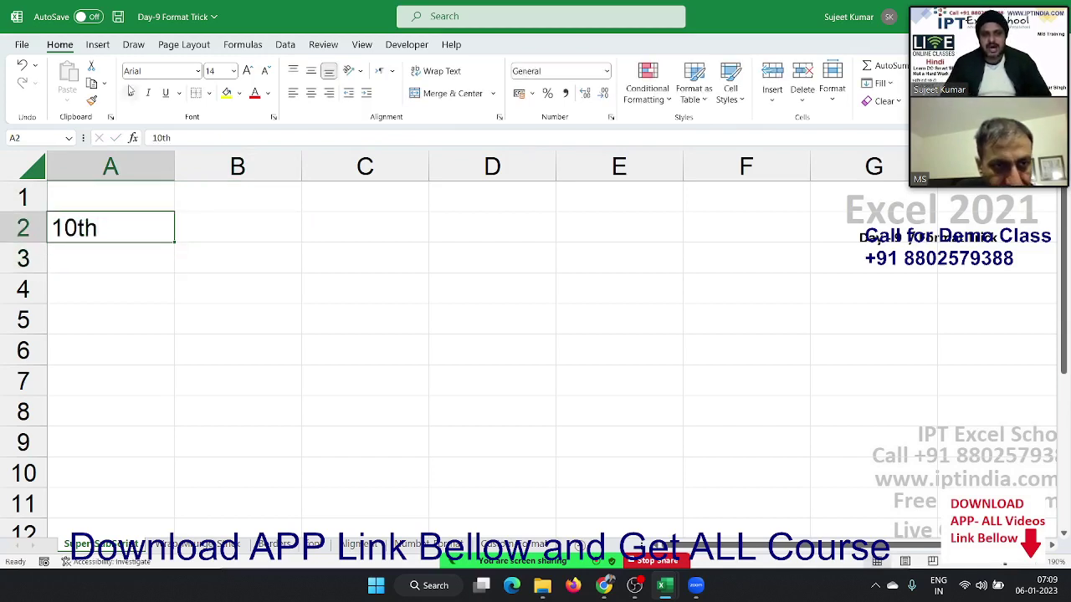
Format the 'th' in A2 as superscript.
left_click(167, 138)
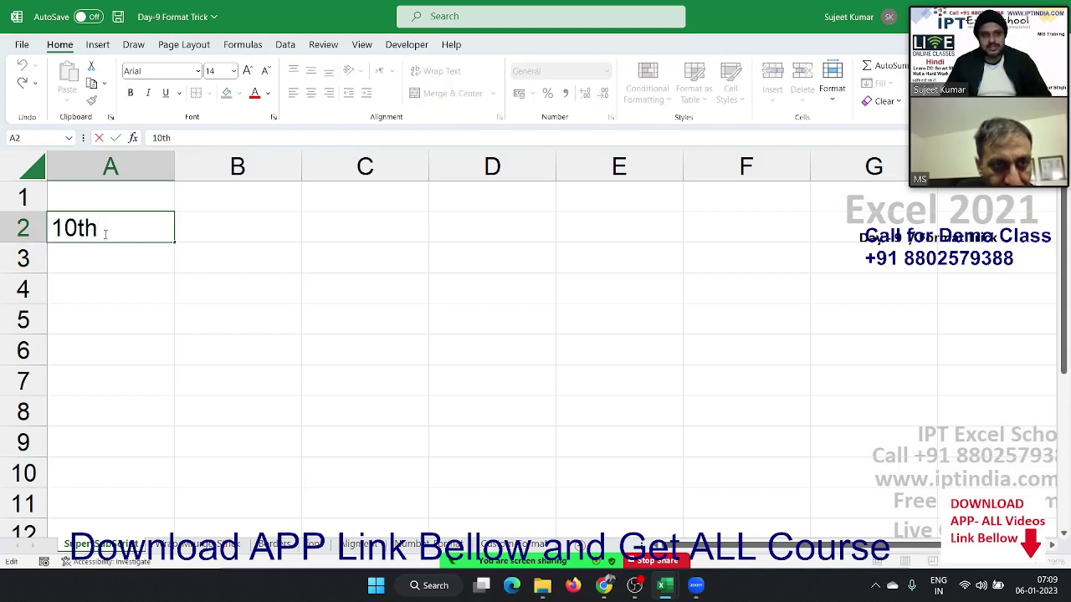
left_click_drag(103, 232, 77, 230)
right_click(77, 229)
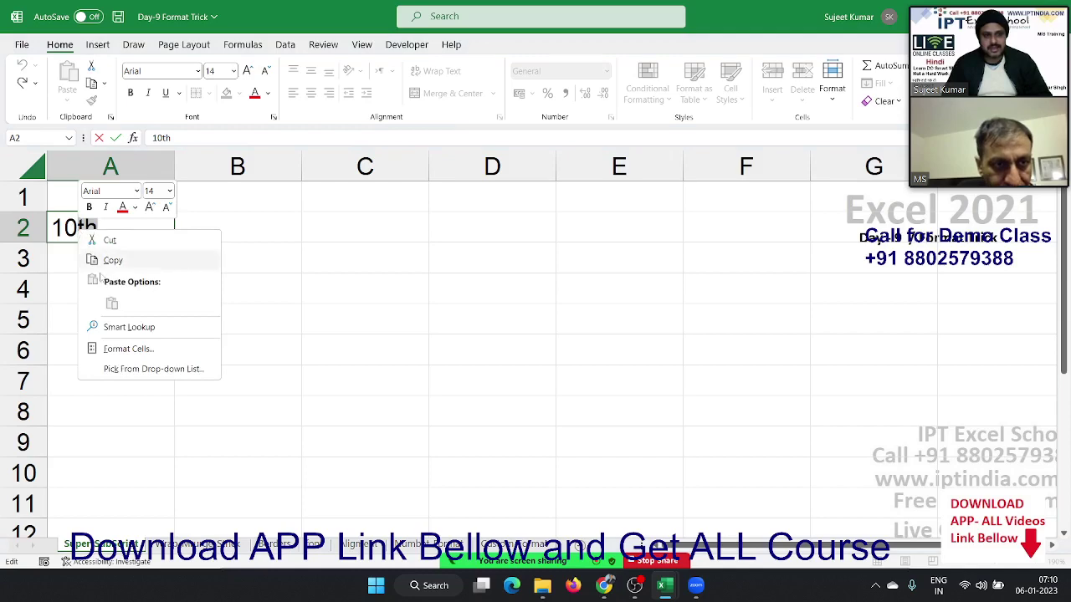
left_click(125, 347)
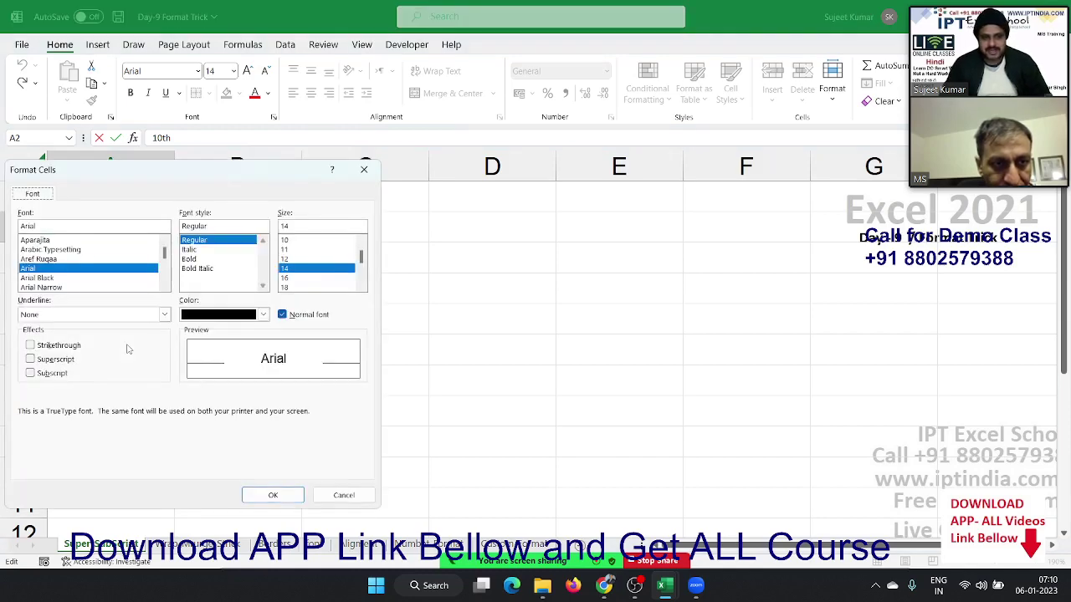
left_click(57, 361)
left_click_drag(117, 174, 421, 116)
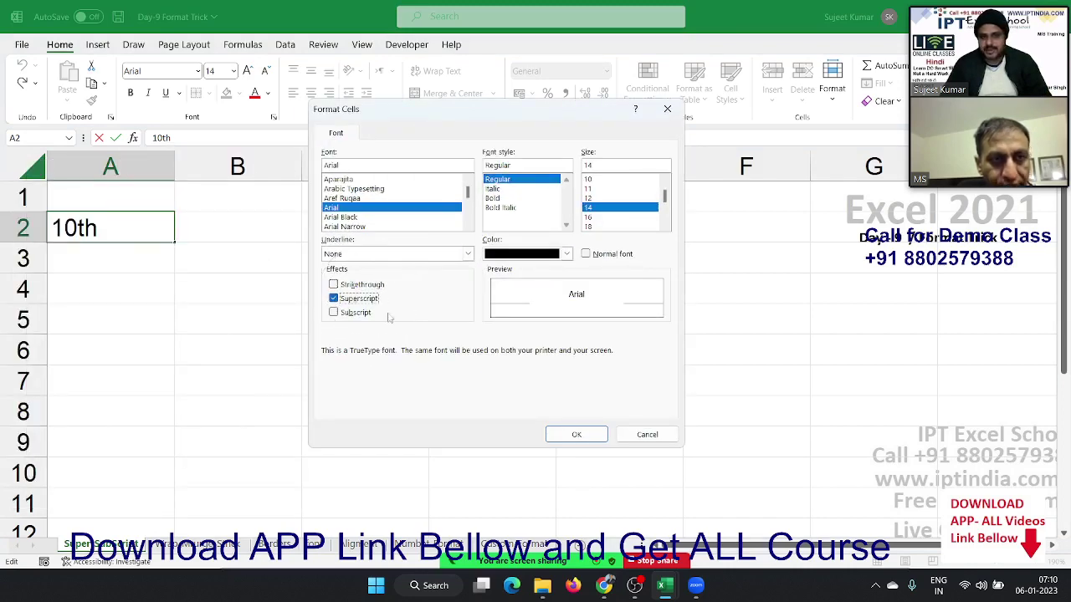
left_click(596, 435)
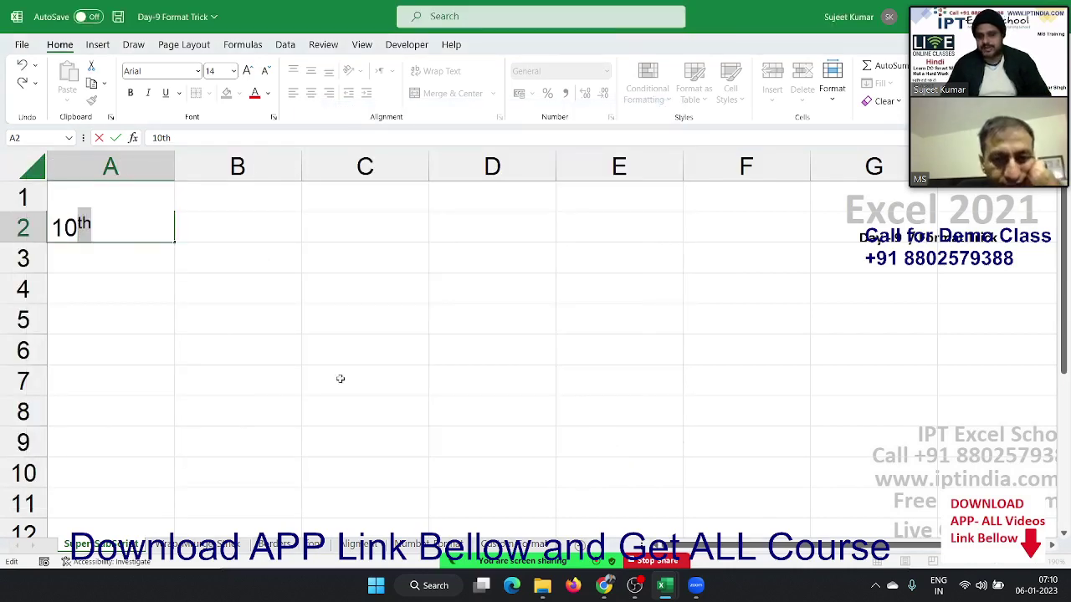
left_click(308, 350)
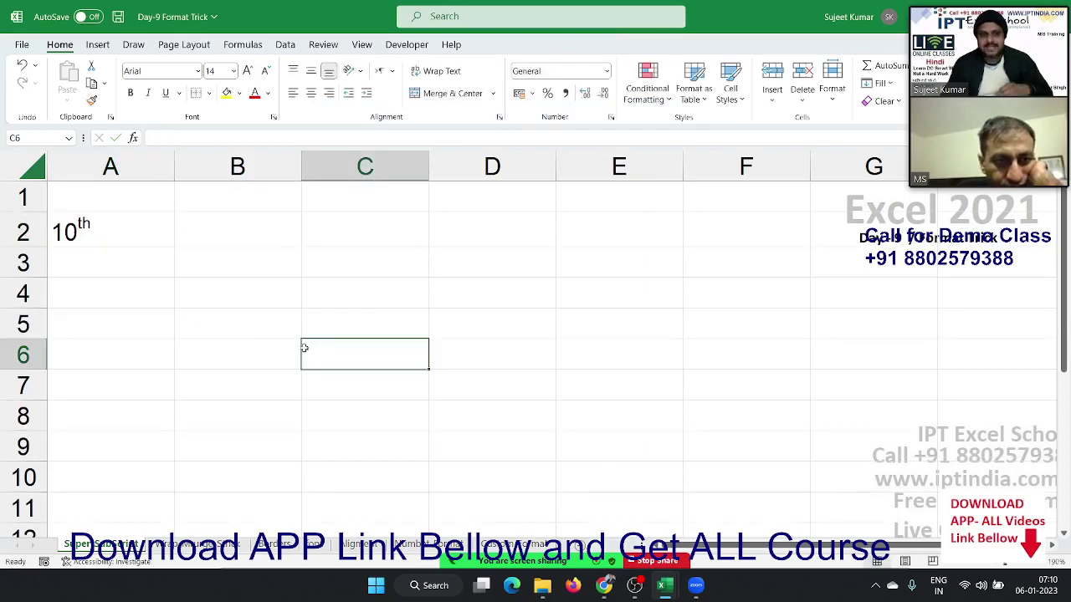
Enter 10o in B2 and make the o superscript as a degree sign.
left_click(214, 240)
type("10")
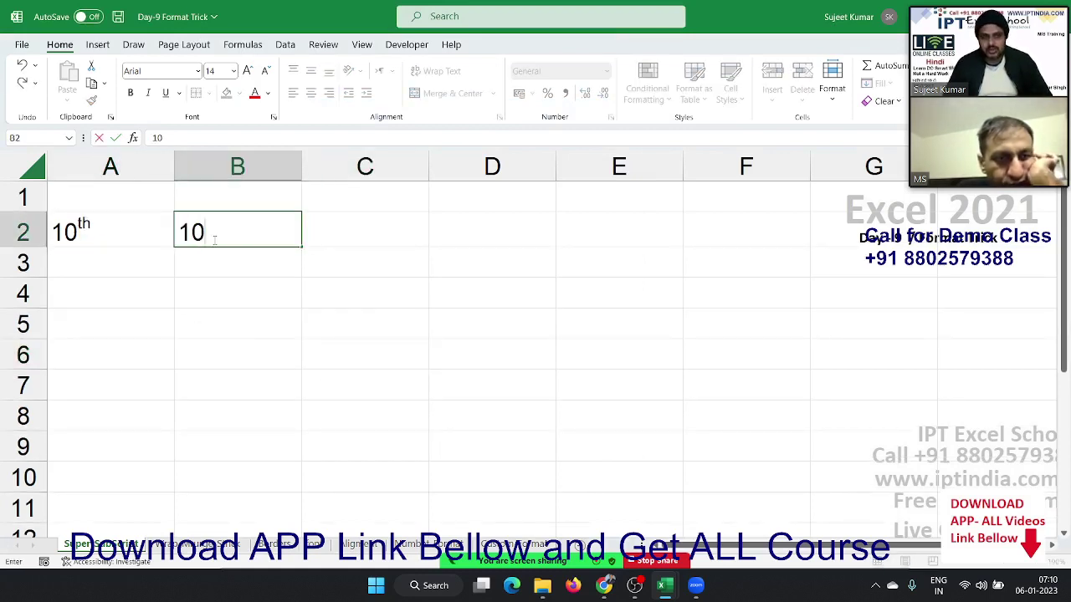
type("o")
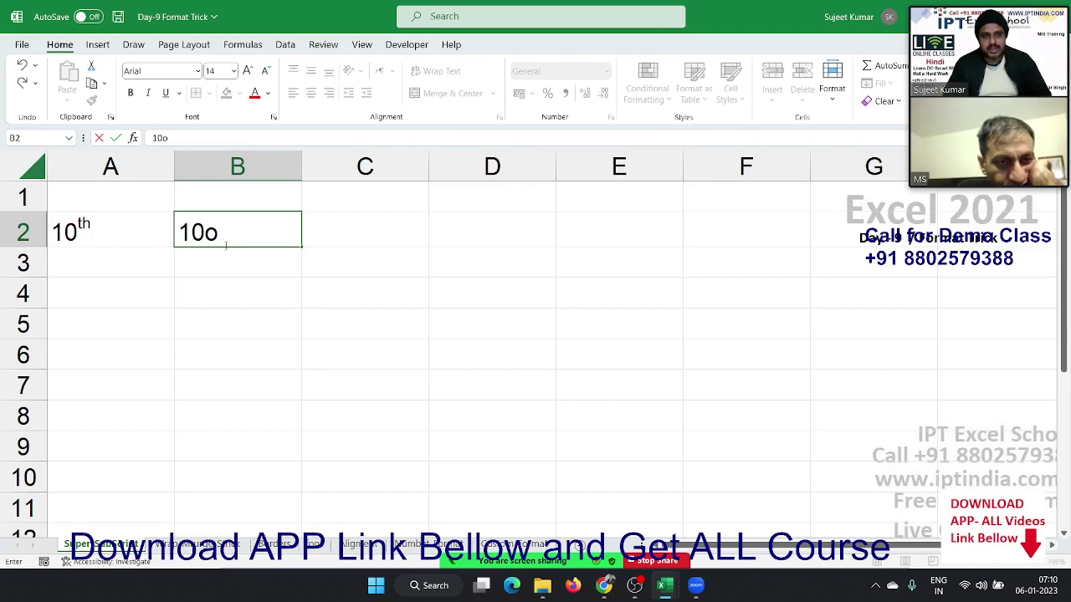
left_click_drag(217, 235, 208, 235)
right_click(210, 235)
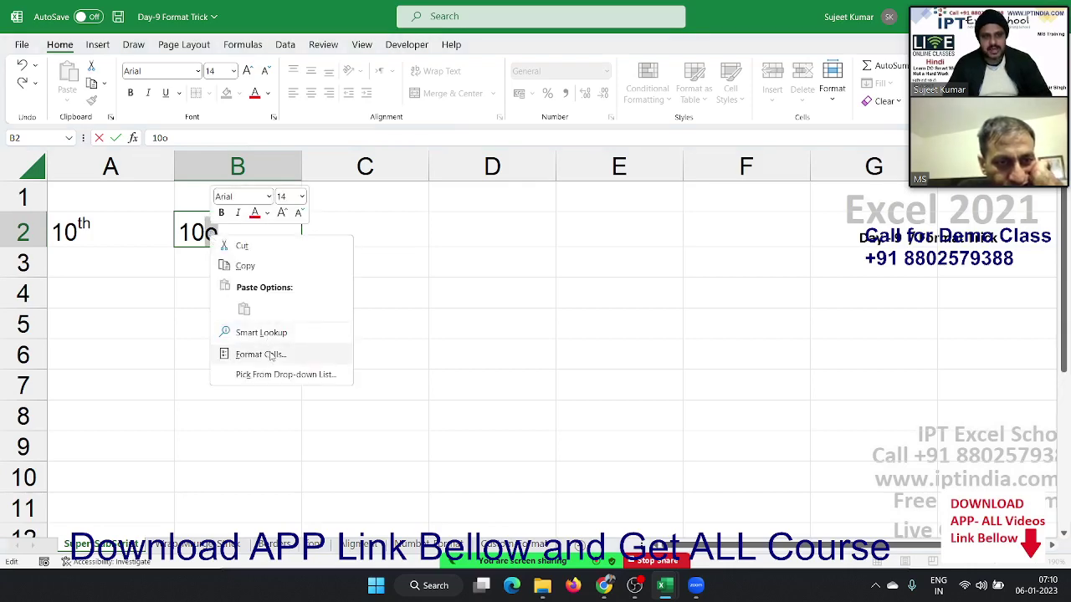
left_click(260, 354)
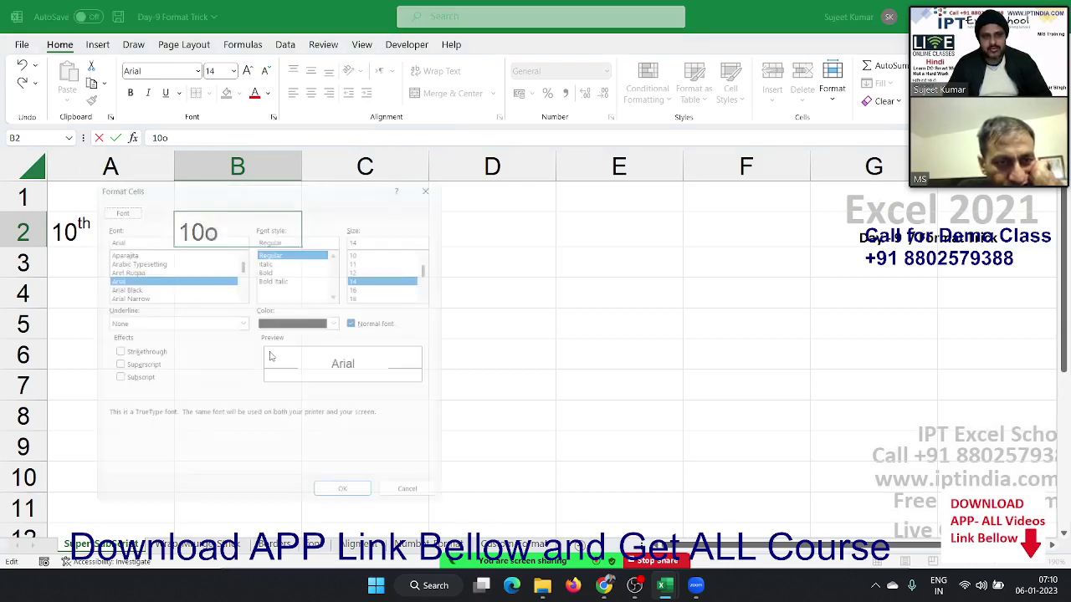
left_click(106, 367)
left_click(347, 503)
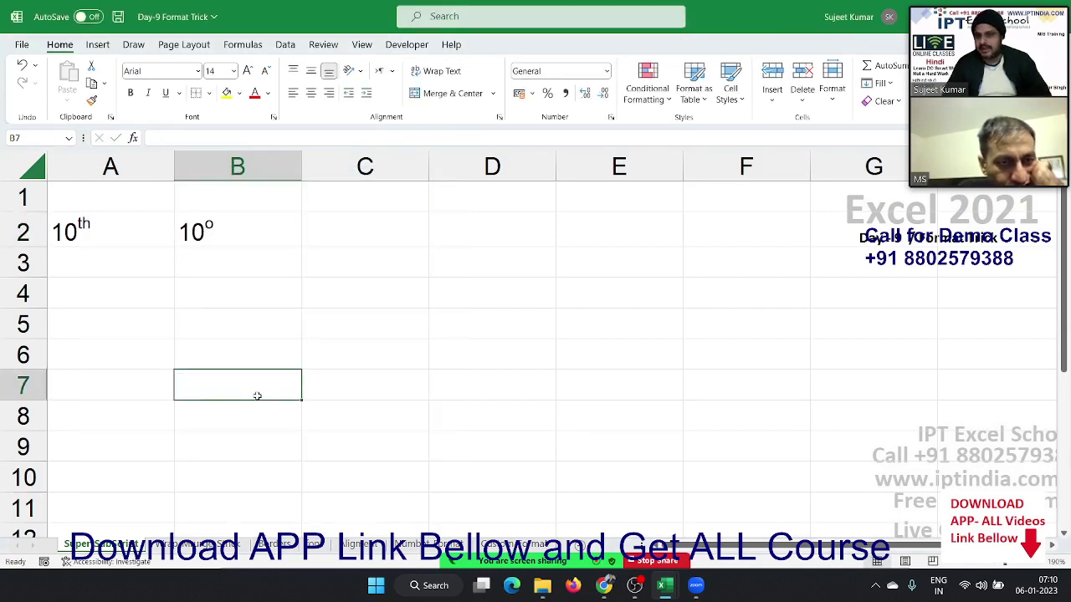
Enter H2O in A3 and make the 2 subscript.
left_click(81, 255)
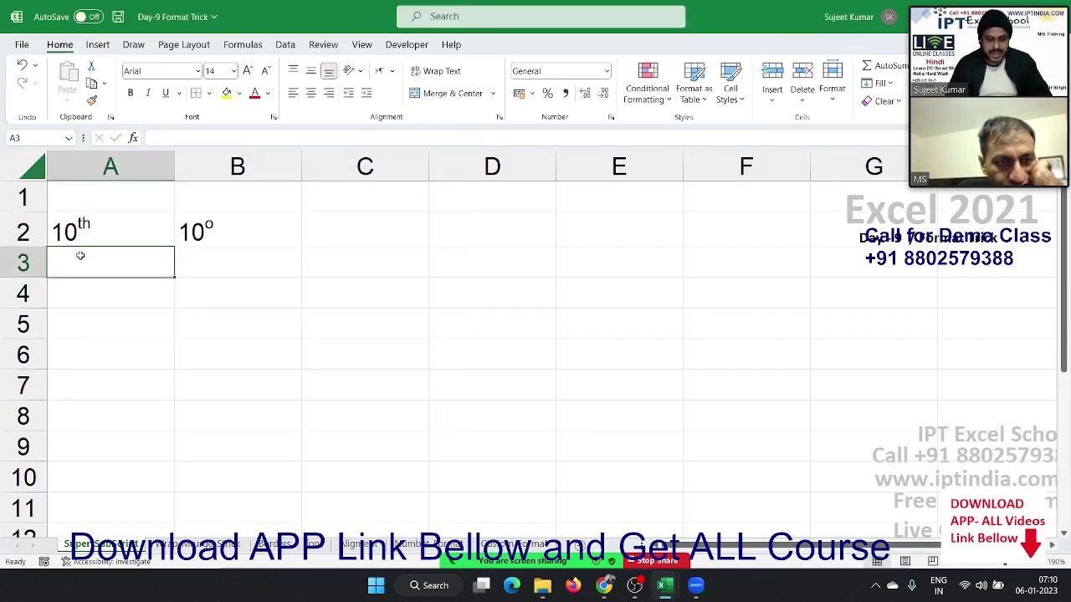
type("H2O")
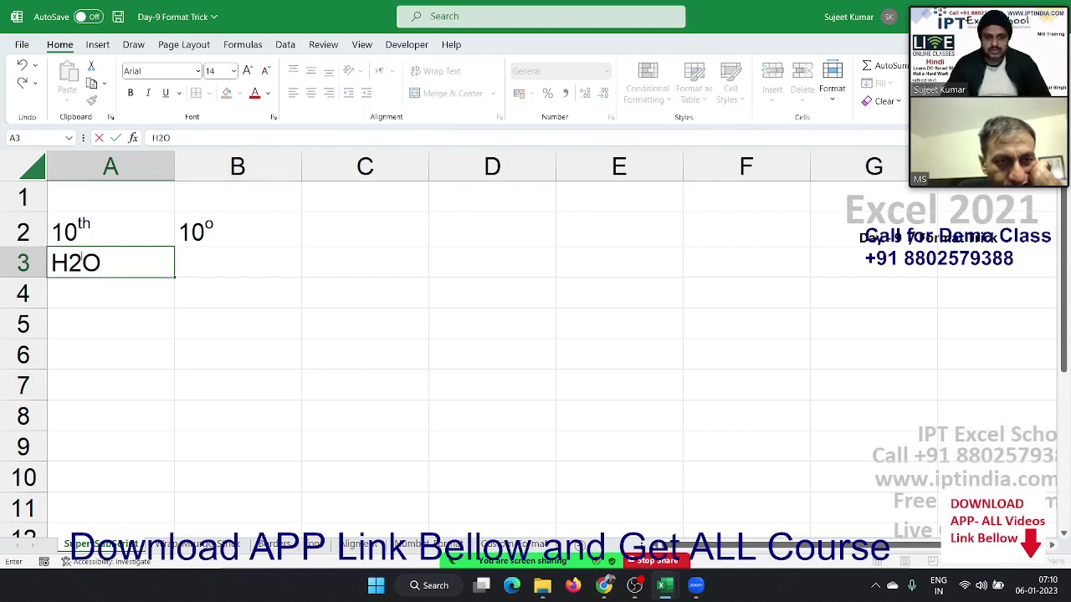
left_click_drag(82, 262, 70, 262)
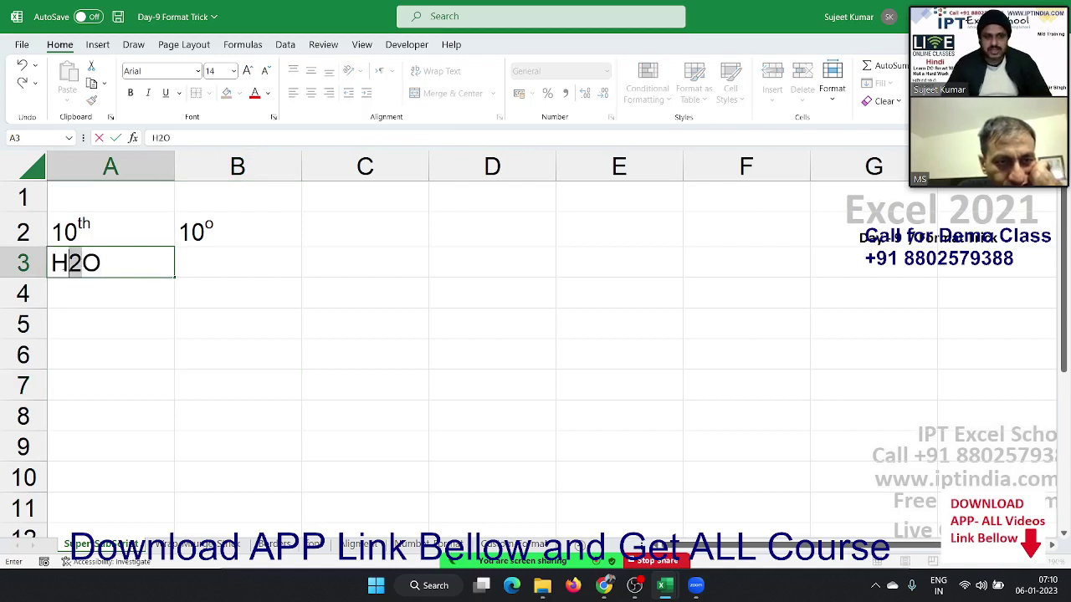
right_click(72, 269)
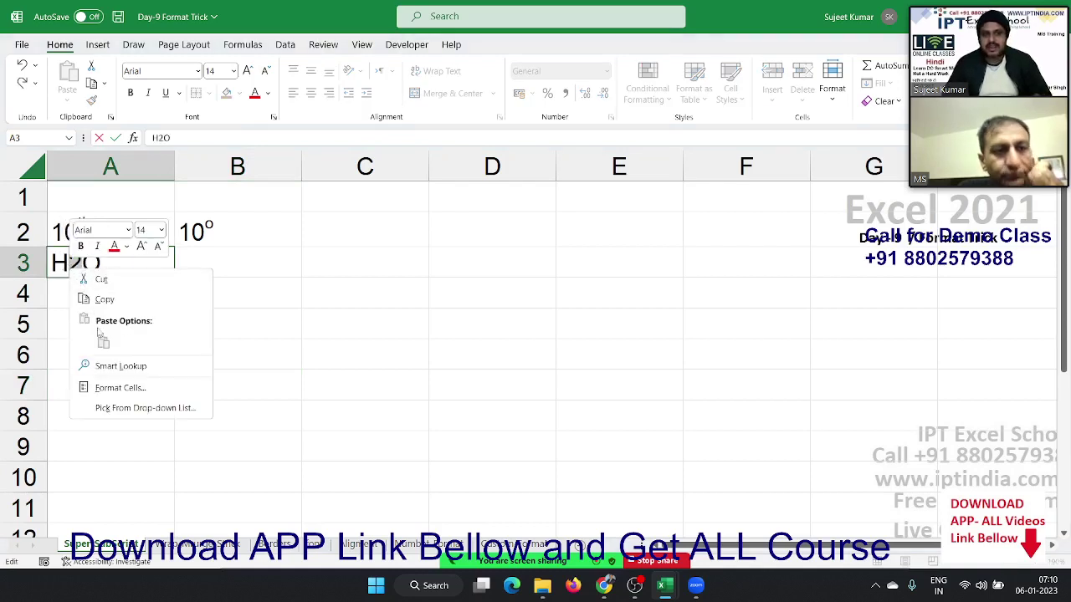
left_click(126, 393)
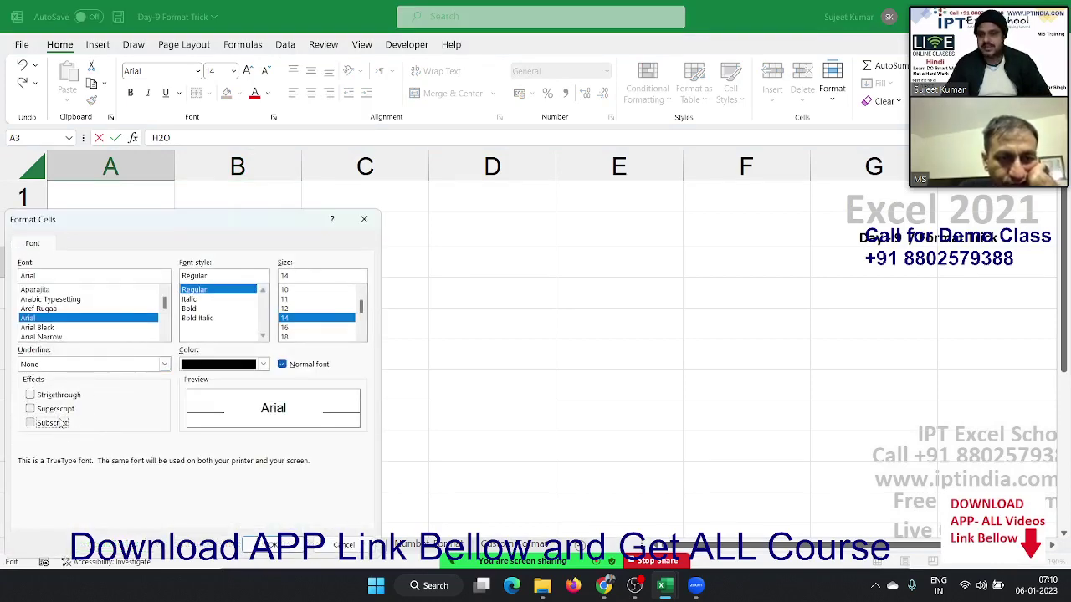
left_click(32, 423)
left_click(248, 545)
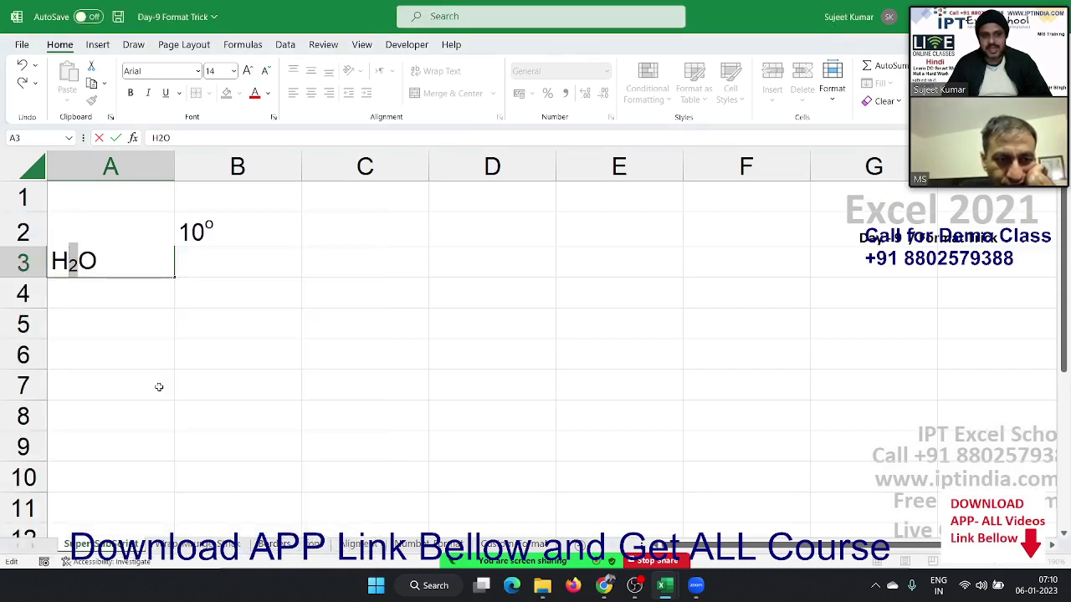
left_click(156, 384)
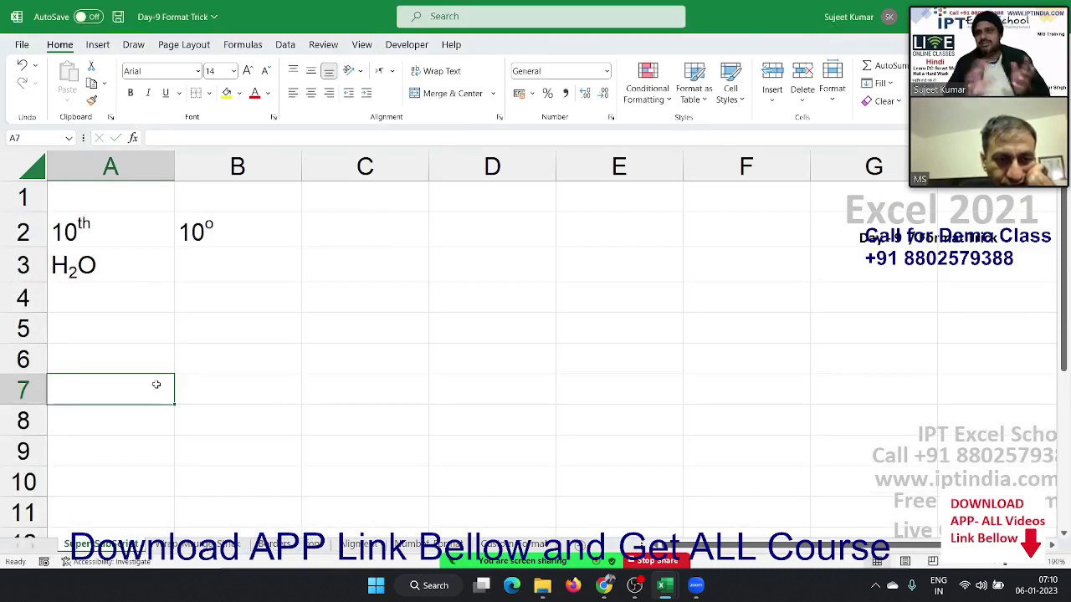
Enter the Angle heading in D1 and the angle values from 85 down to 65 in D2:D10.
left_click(492, 170)
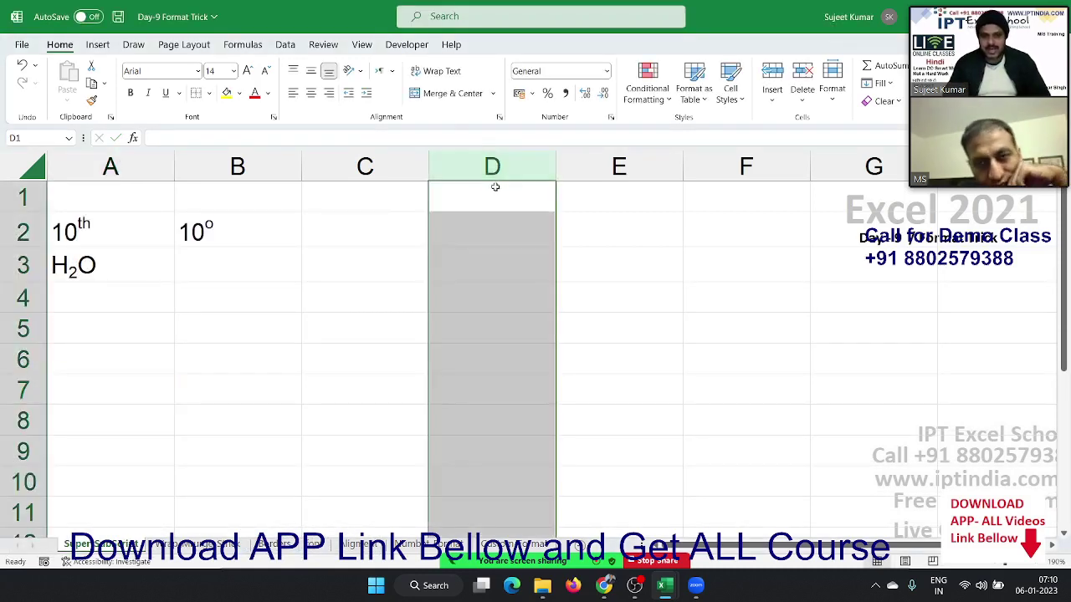
left_click(495, 189)
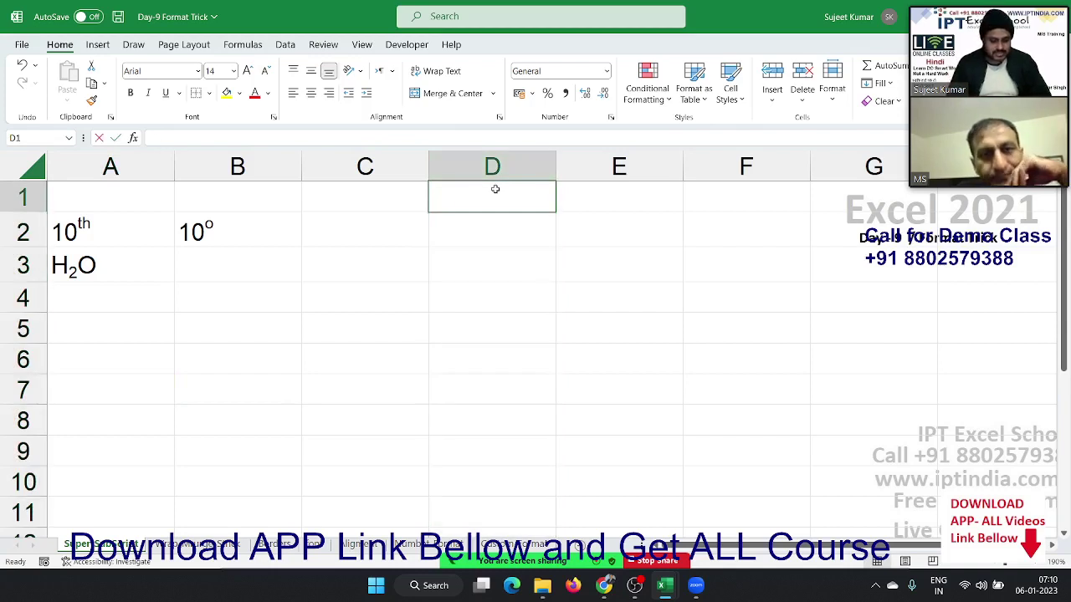
type("Angle")
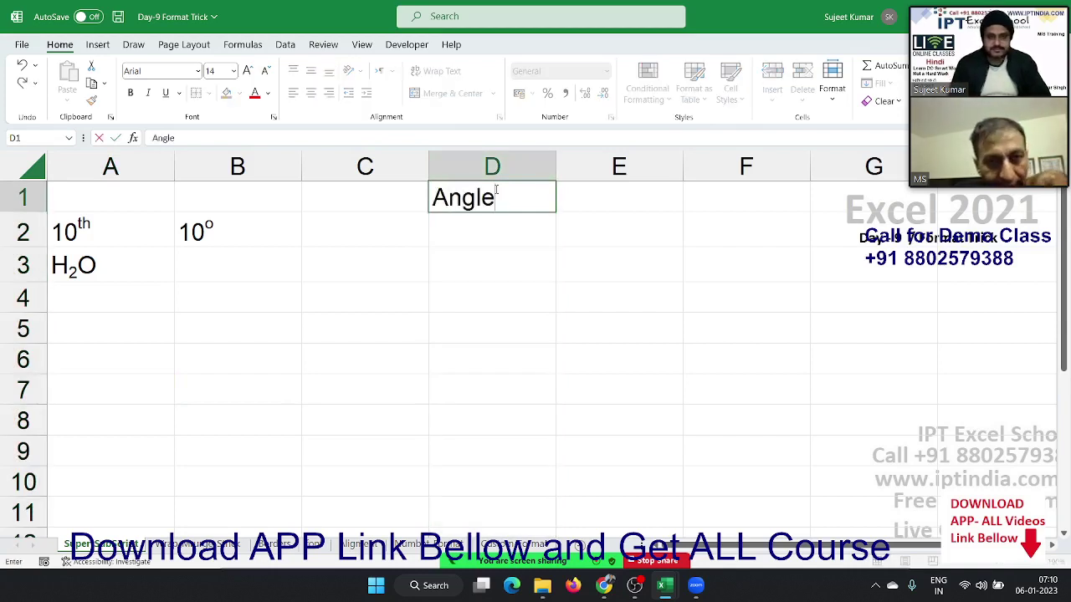
key("Return")
type("85")
key("Return")
type("36 3")
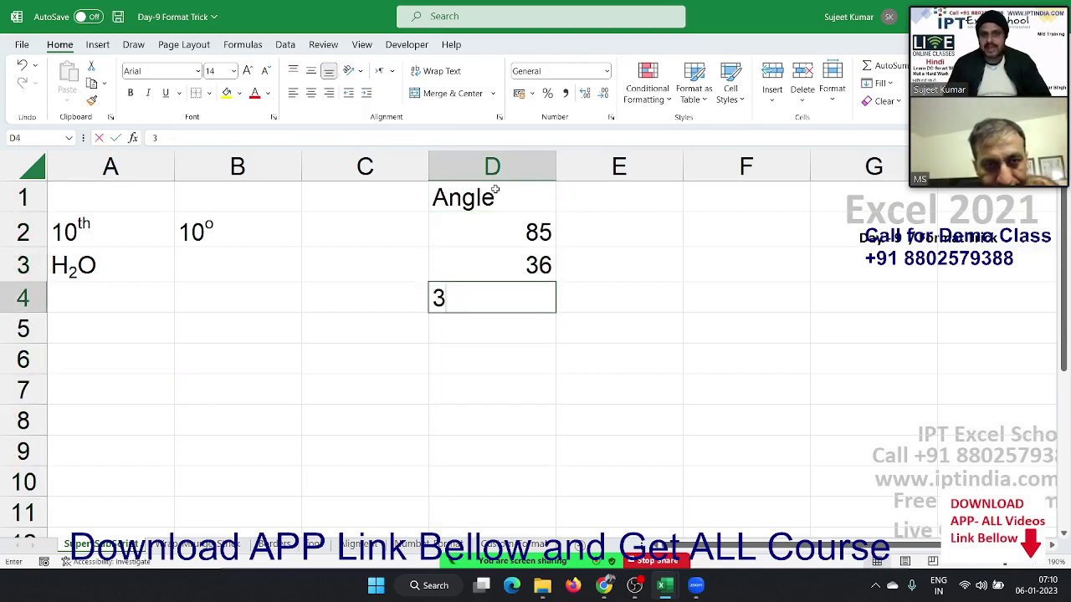
type("2 63 32")
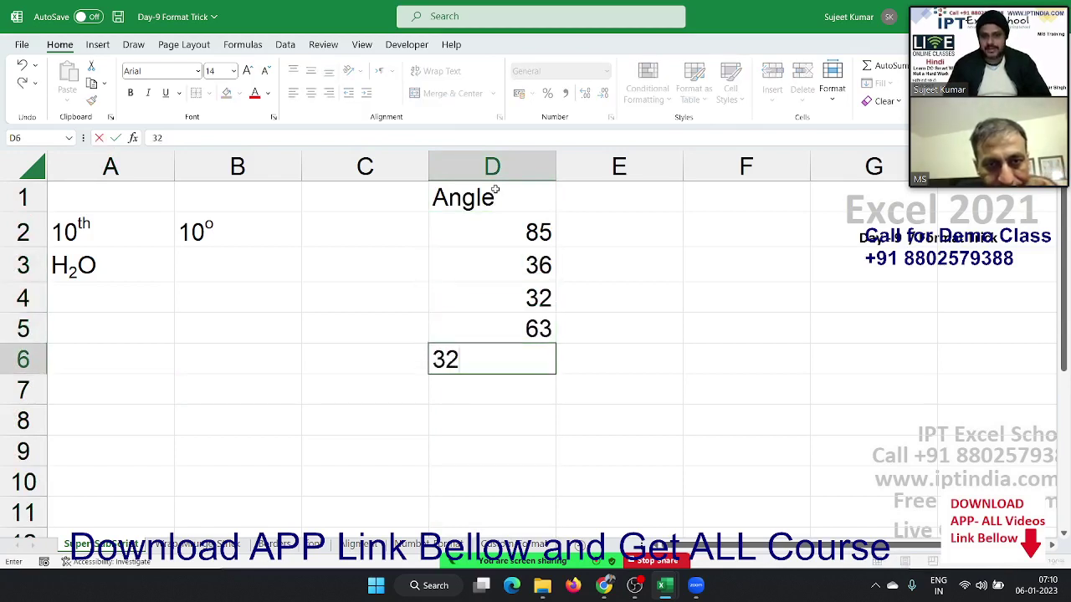
key("Return")
type("63 25 63")
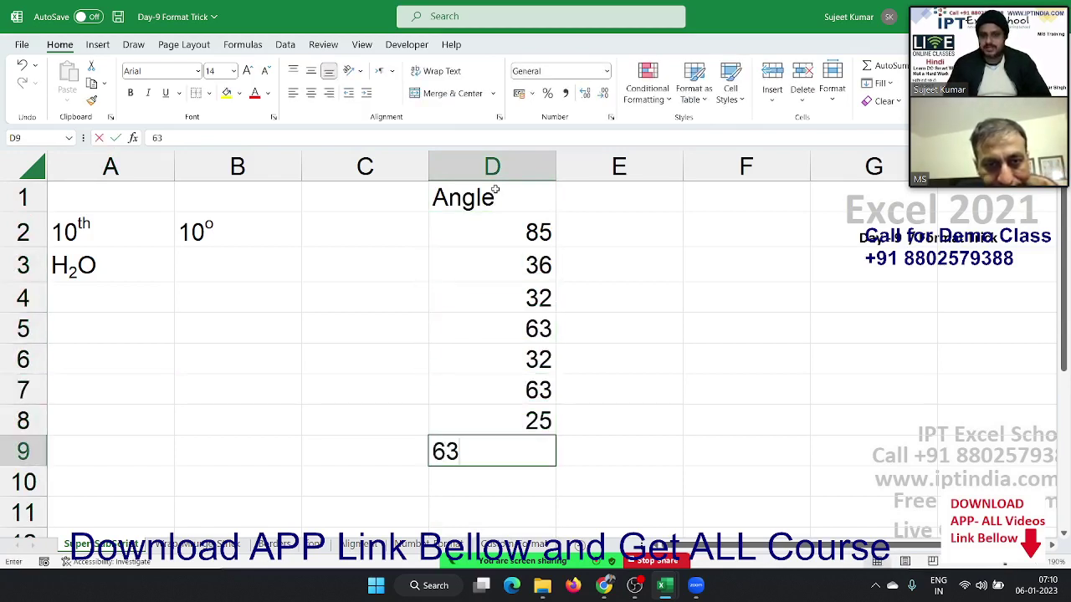
key("Return")
type("65")
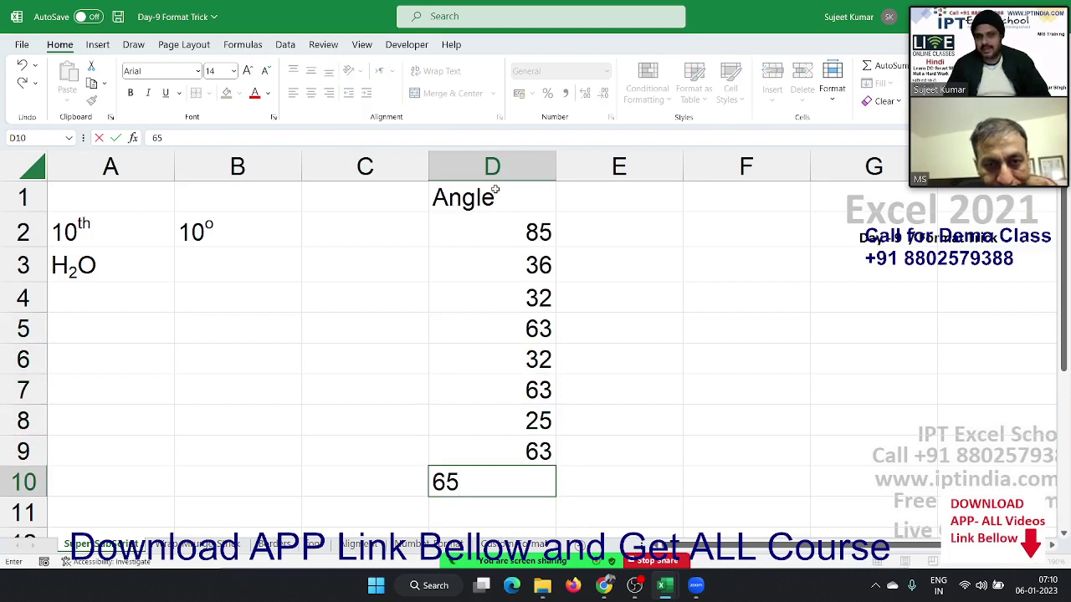
key("Return")
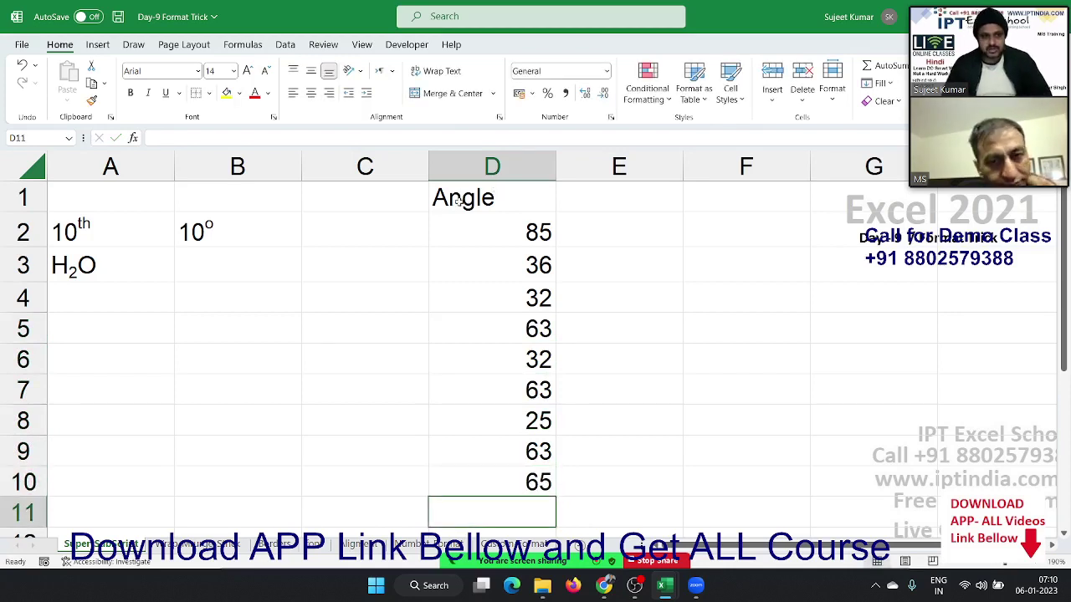
Make D2 read 85 followed by a superscript o degree mark.
left_click(249, 230)
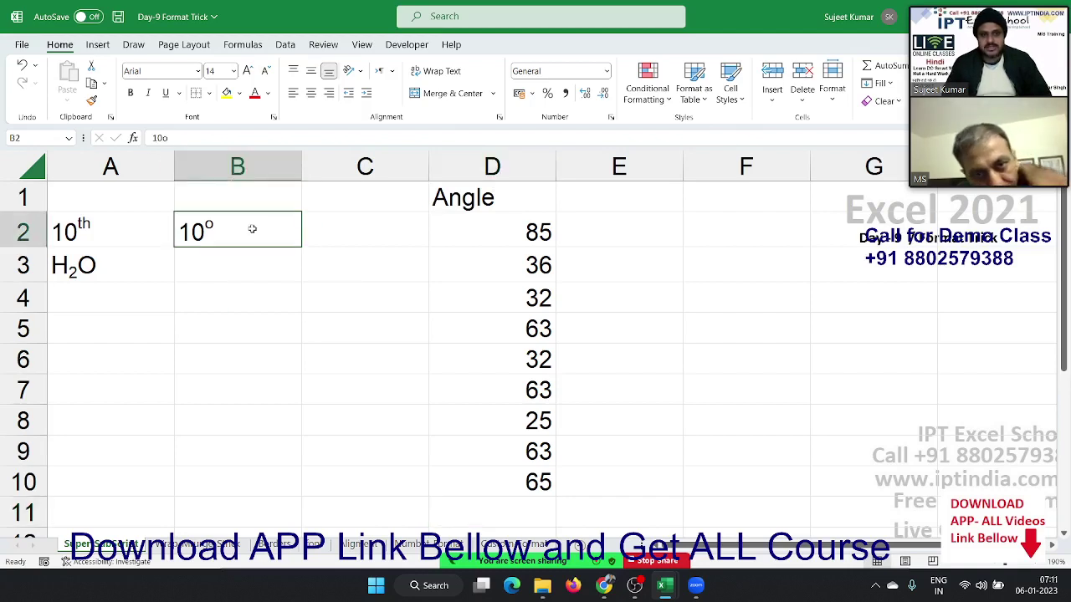
left_click(538, 232)
double_click(537, 232)
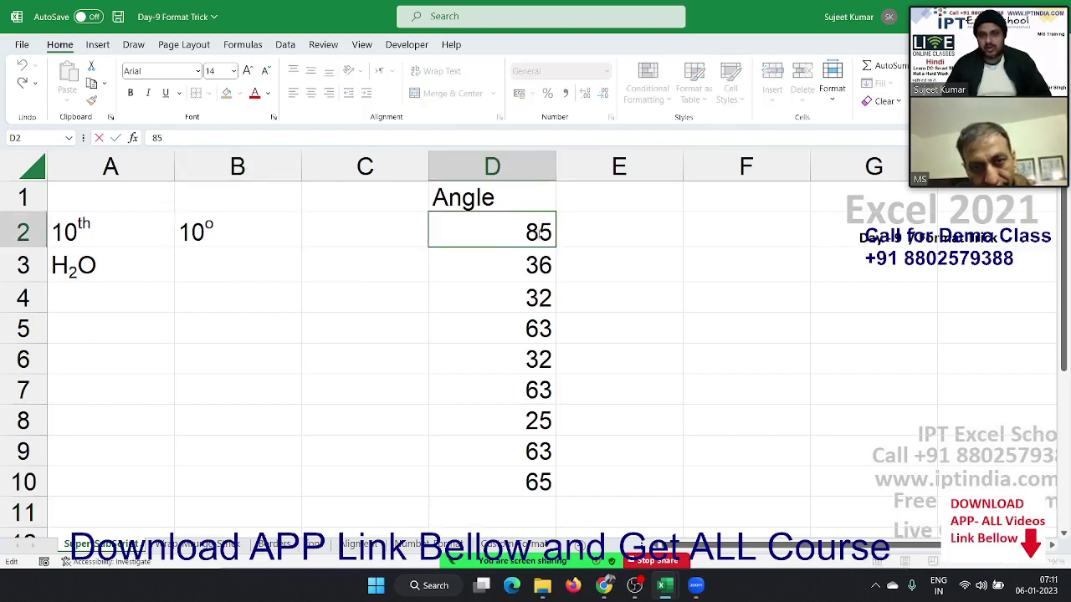
type("o")
key("Return")
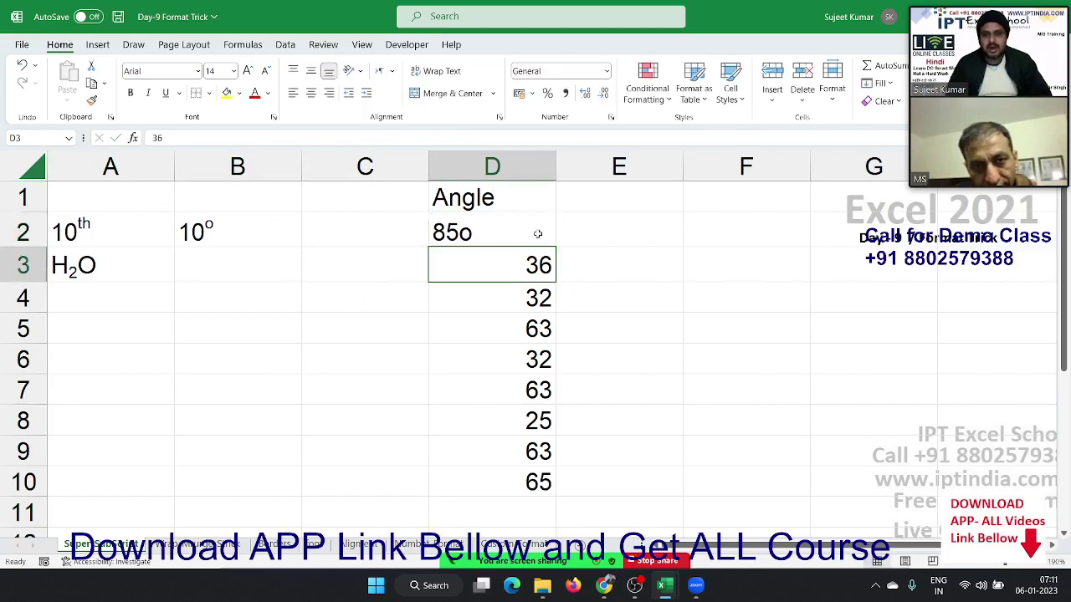
left_click(538, 232)
double_click(538, 232)
left_click_drag(473, 233, 461, 234)
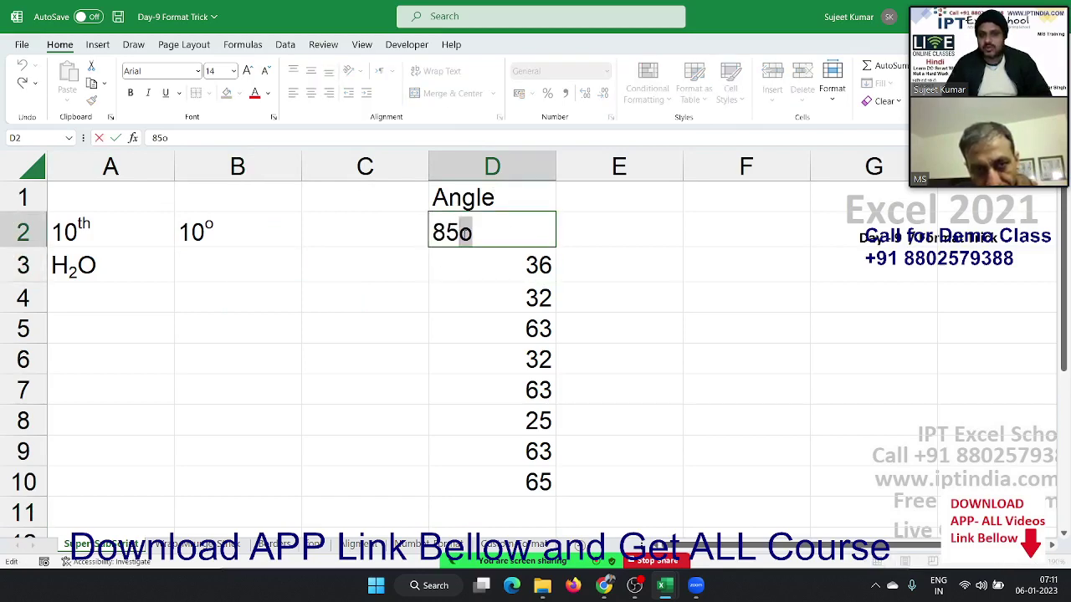
right_click(465, 235)
left_click(502, 353)
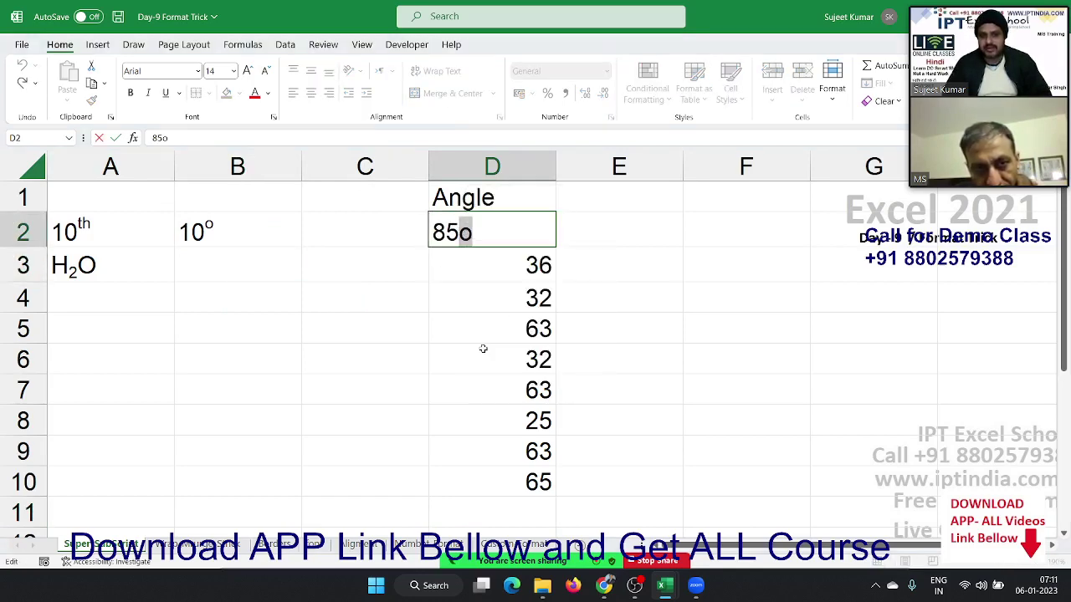
left_click(321, 363)
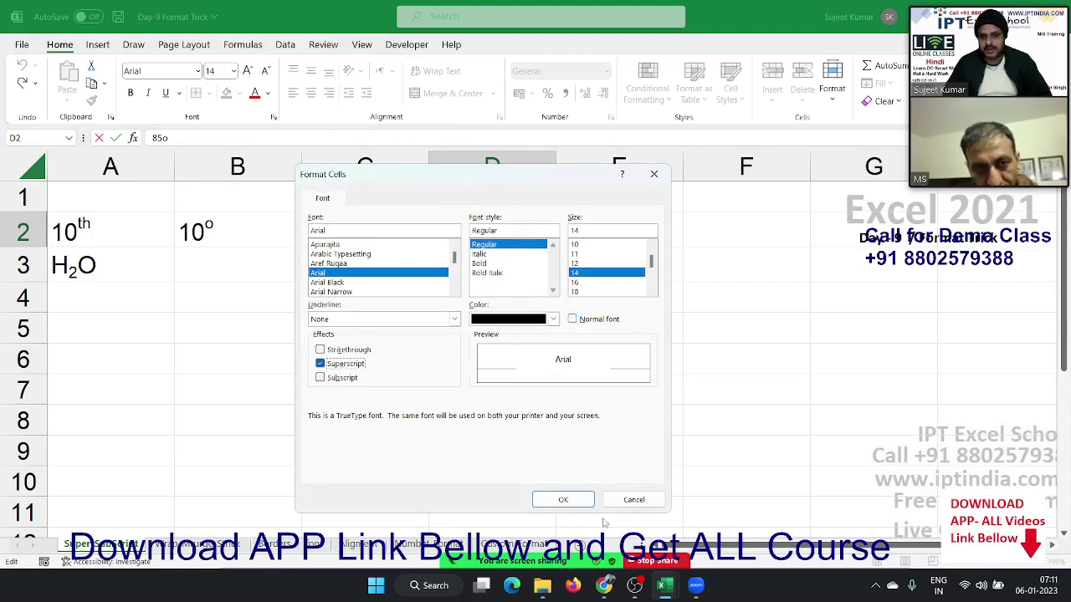
left_click(580, 500)
left_click(574, 386)
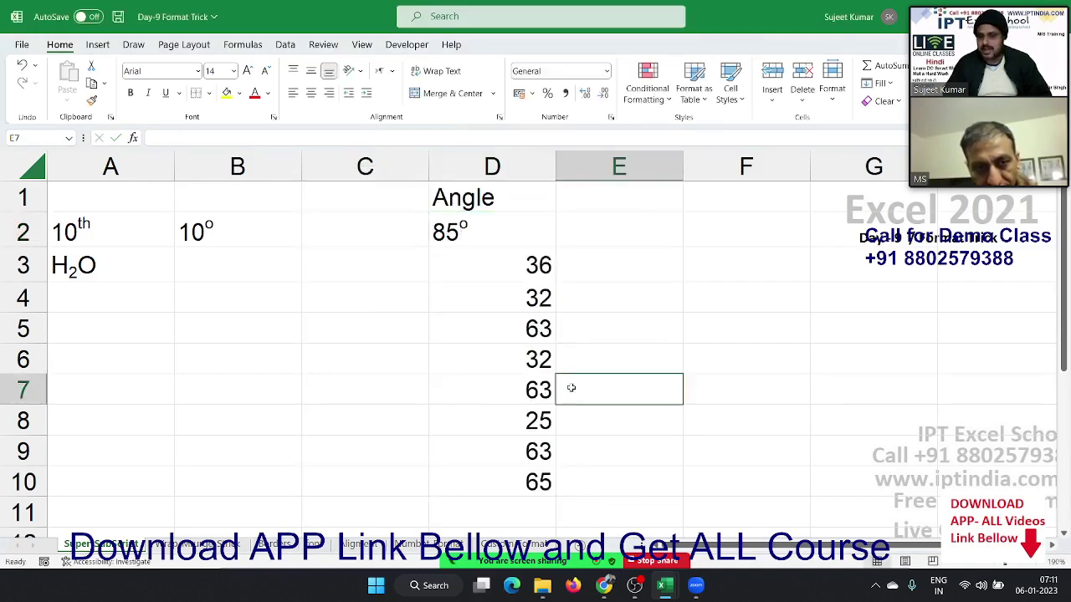
Add an o after 36 in D3 and set the whole entry to superscript.
double_click(546, 266)
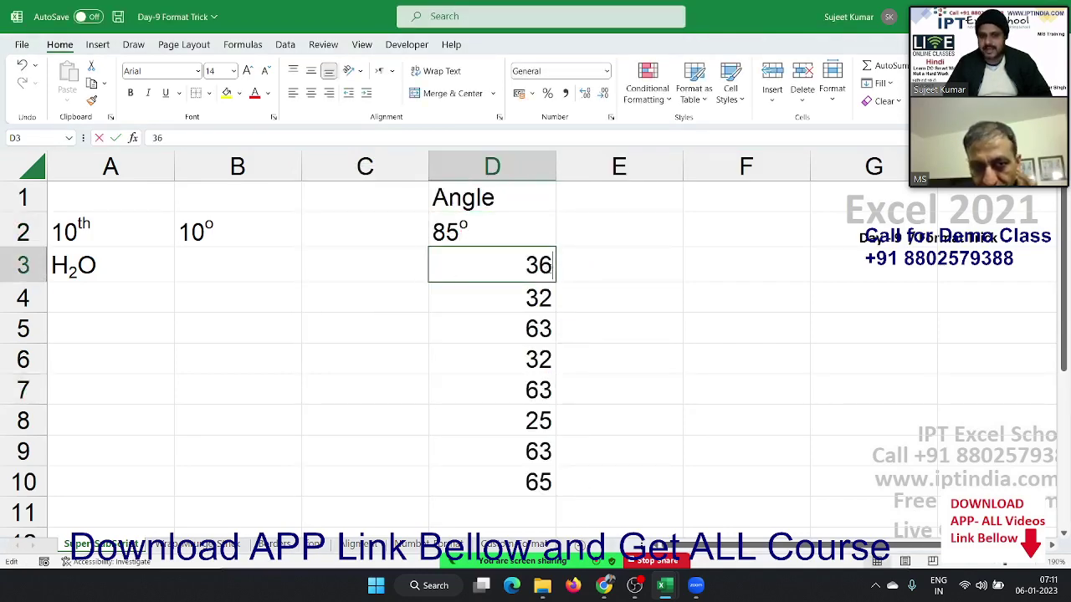
type("o")
key("Return")
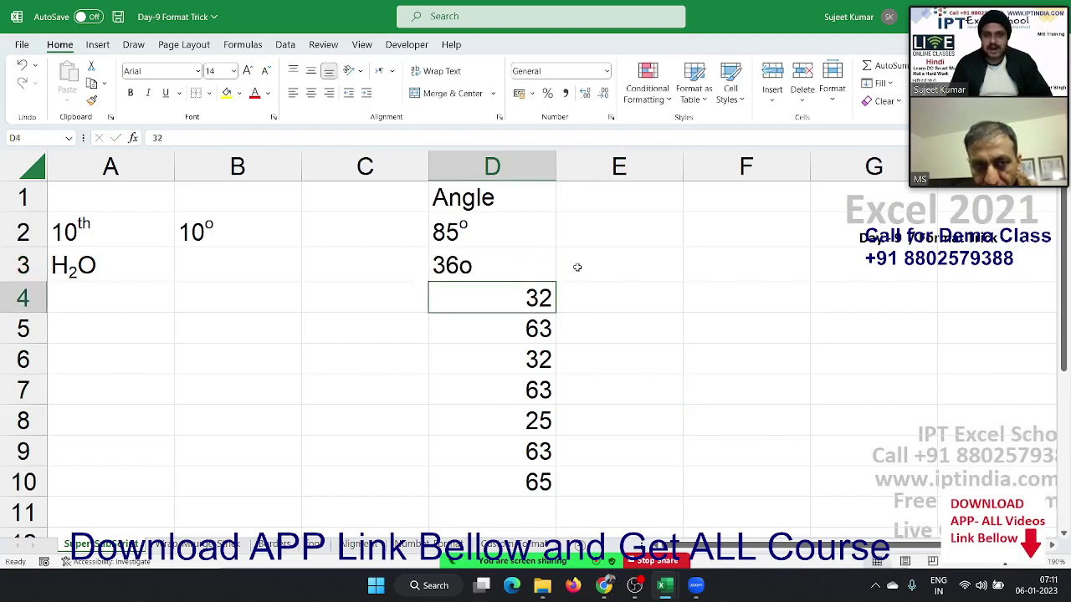
left_click(554, 266)
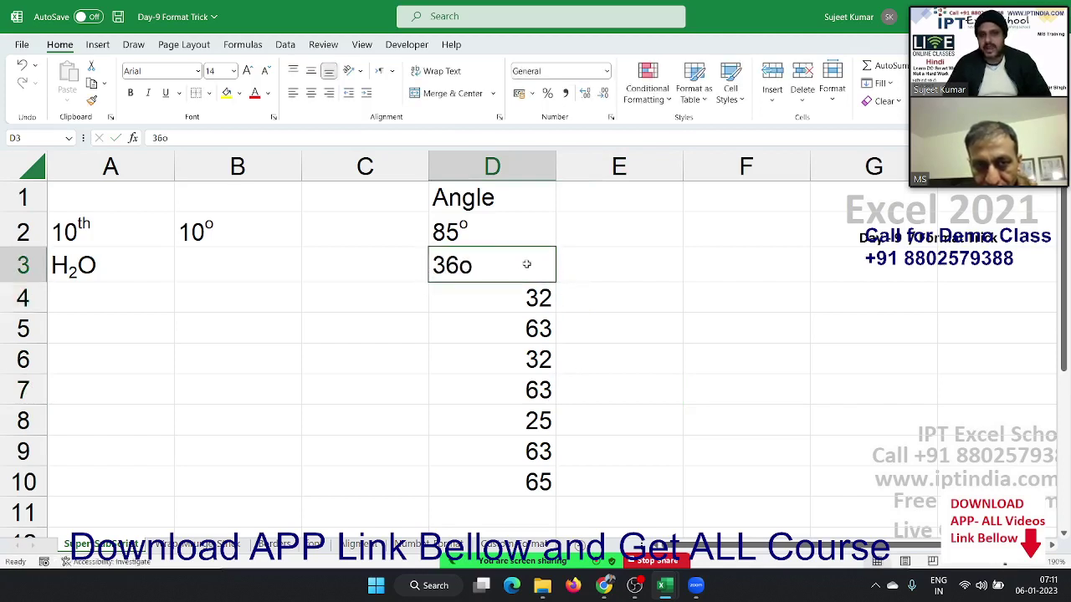
right_click(526, 265)
left_click(577, 494)
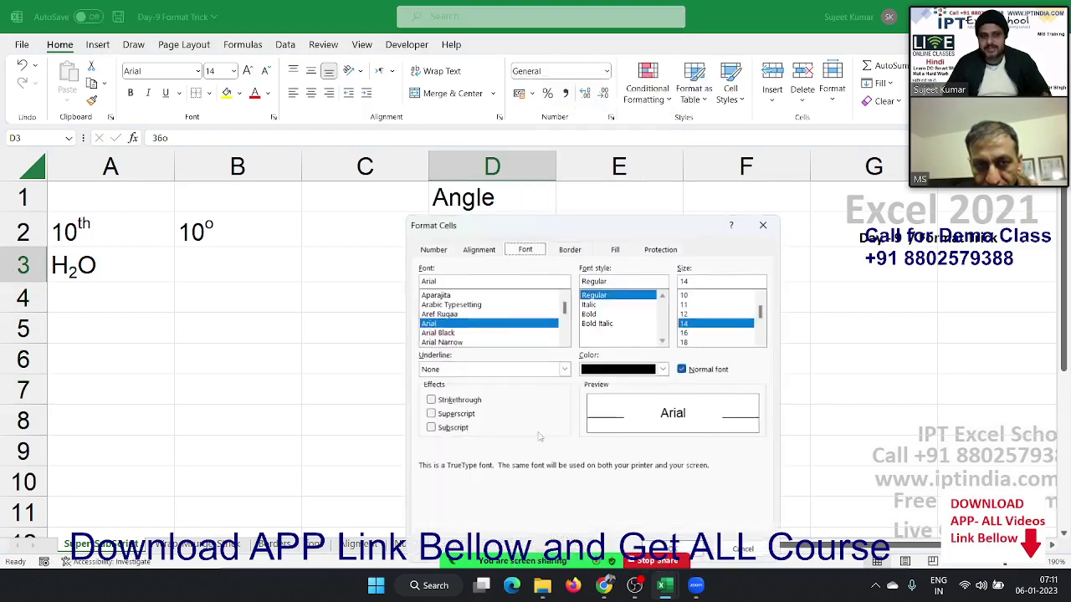
left_click(452, 413)
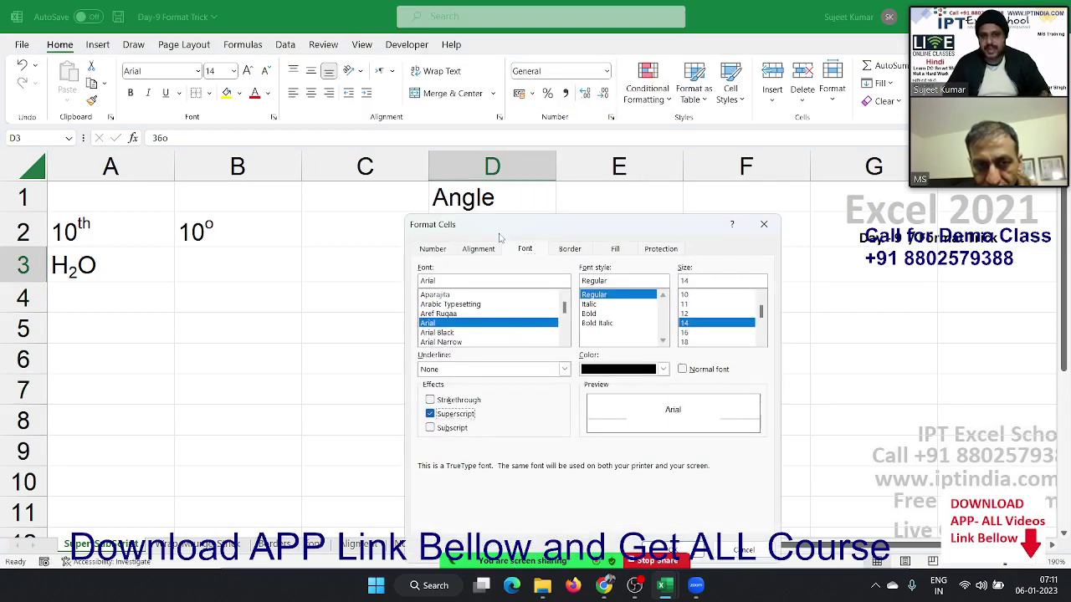
left_click_drag(499, 232, 731, 203)
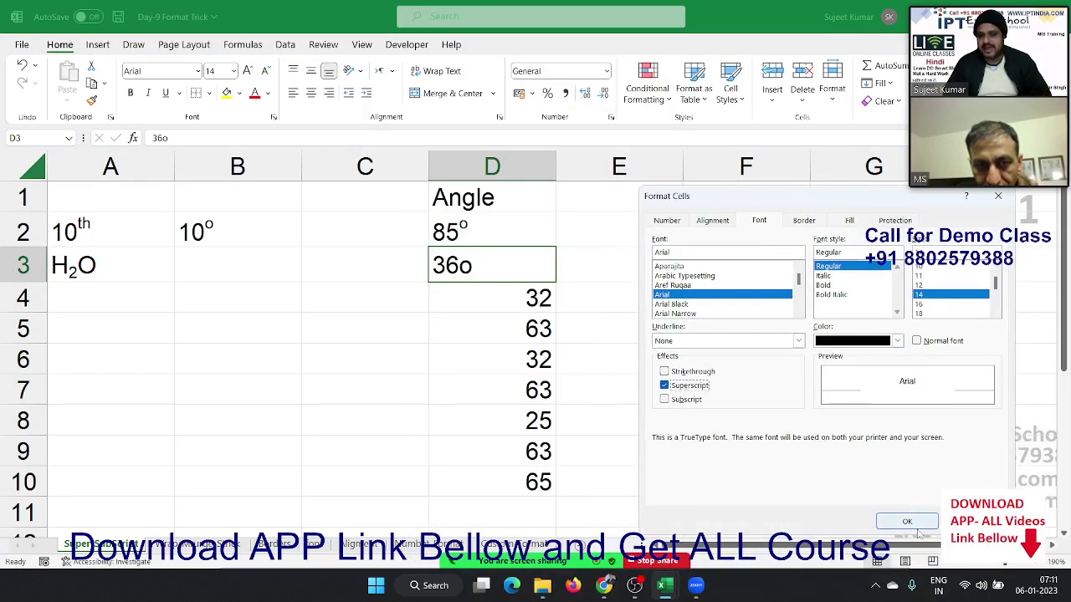
left_click(915, 524)
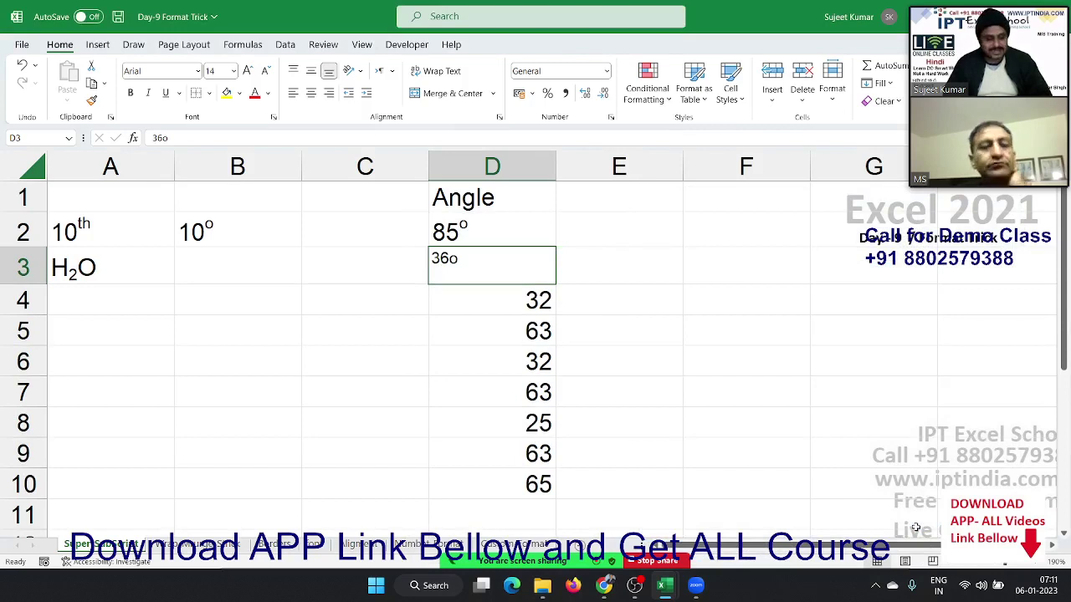
Revert D3 and D2 to the plain numbers 36 and 85, then move to E2.
key("Escape")
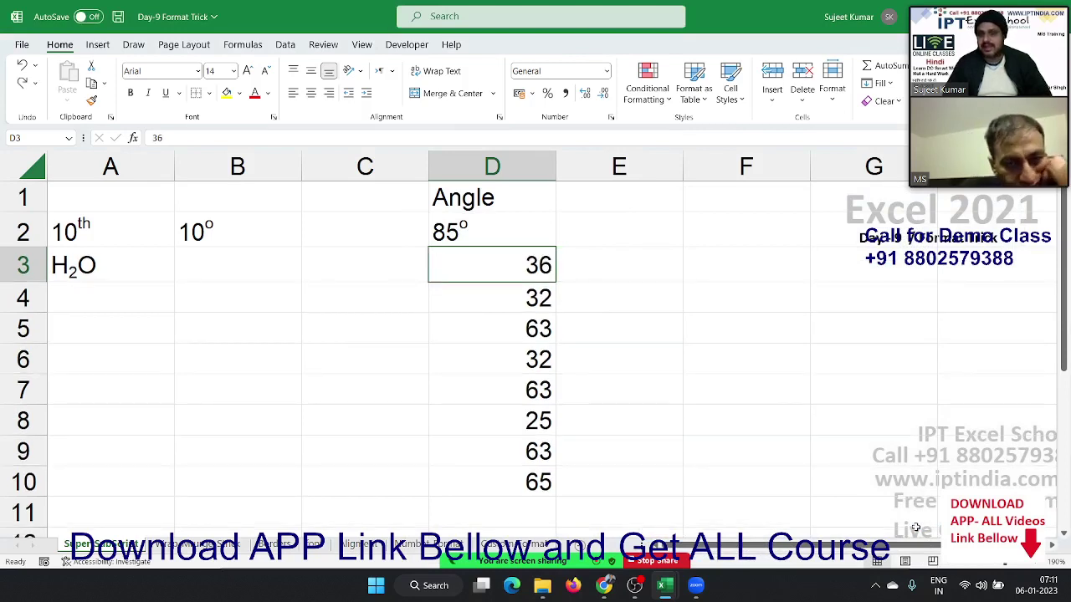
key("Up")
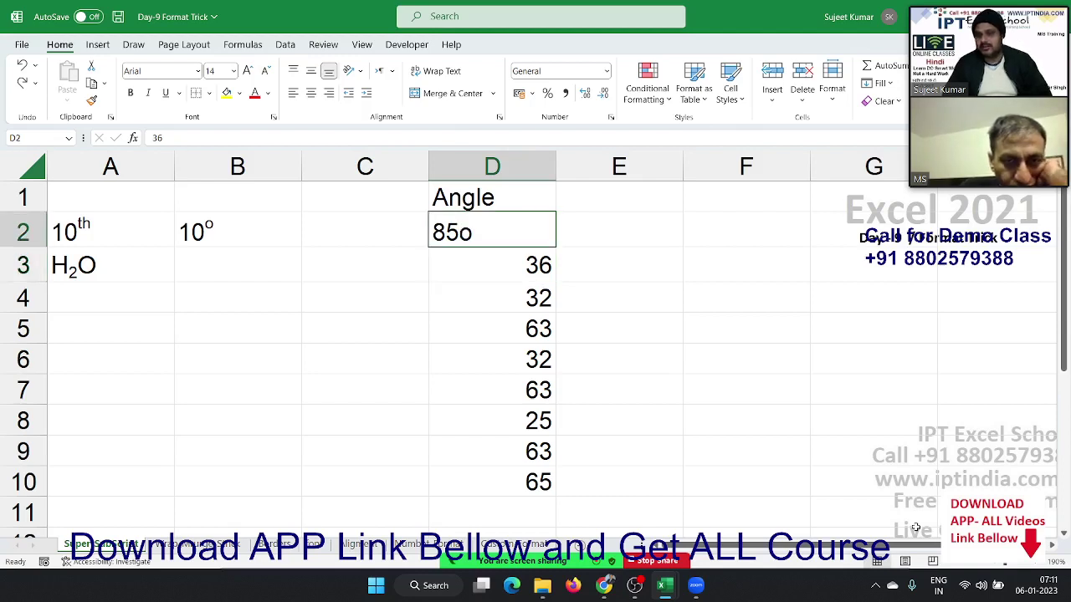
key("Escape")
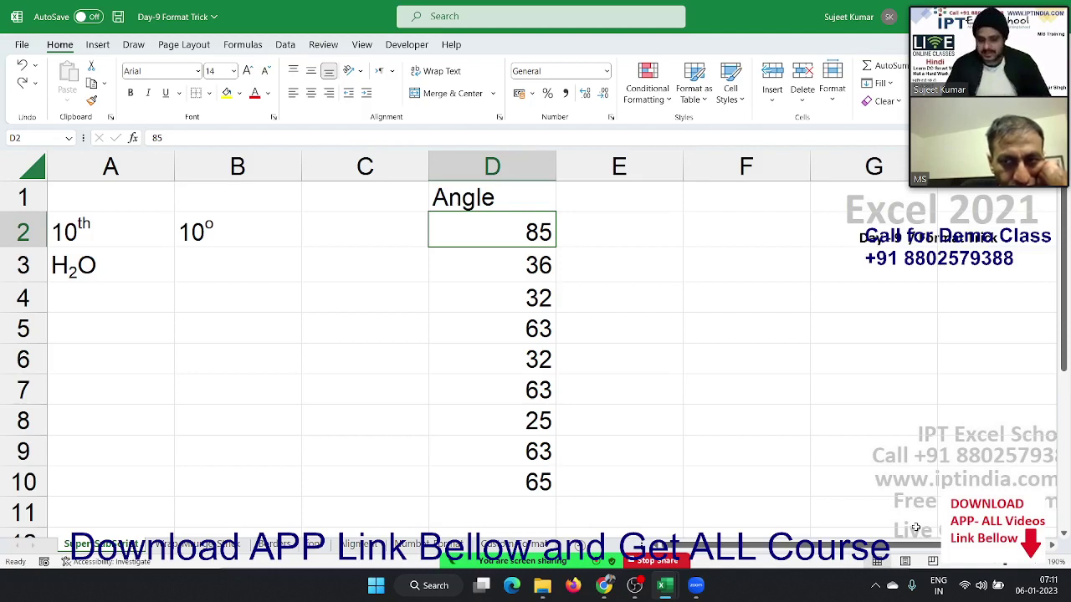
key("Right")
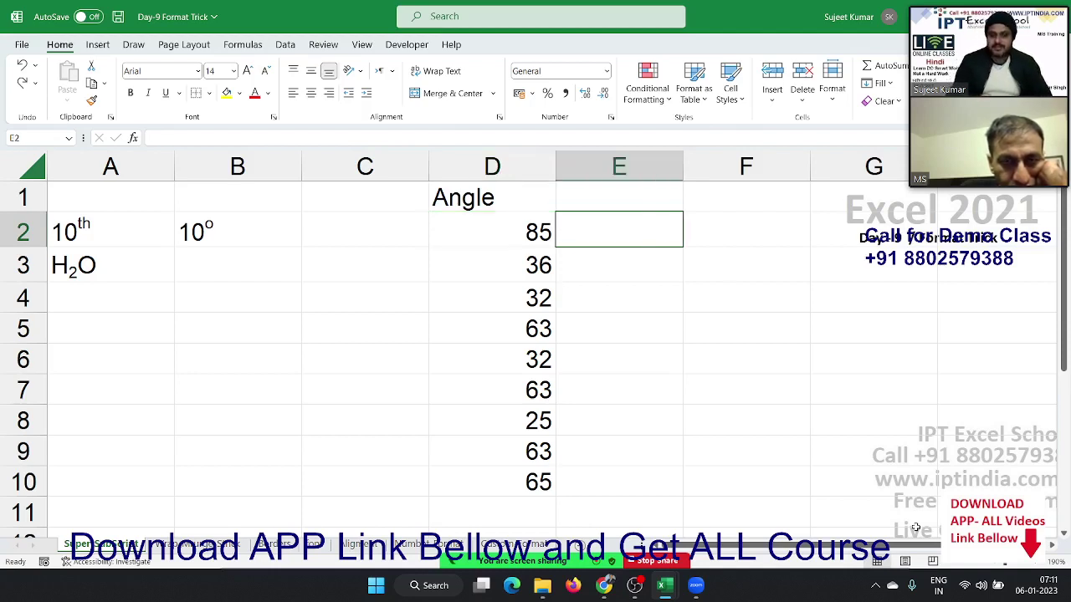
Enter o in E2 and fill it down through E10 with Ctrl+D.
type("o")
key("Return")
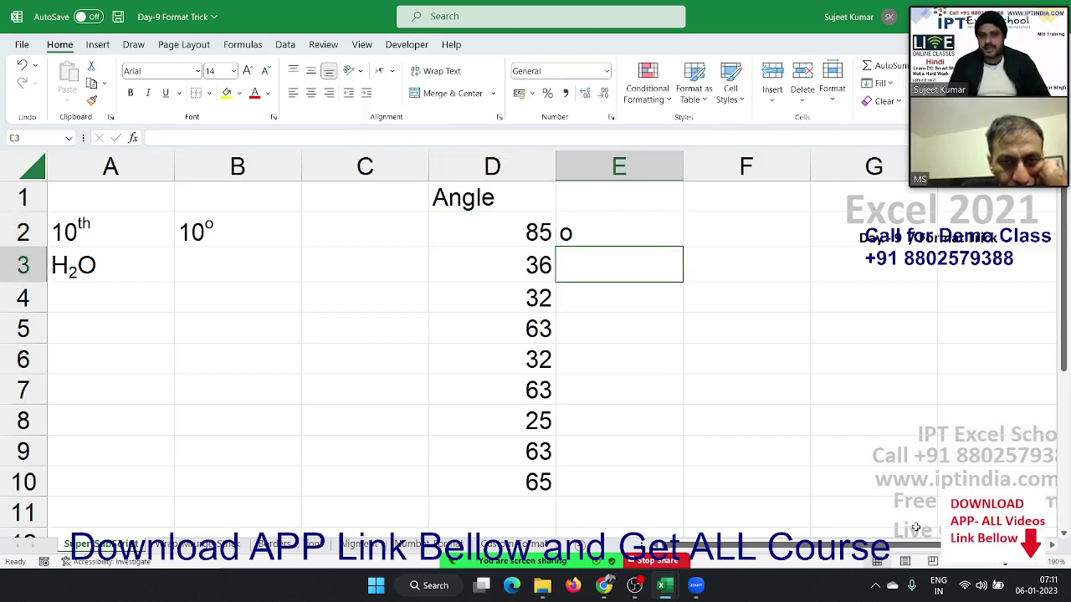
key("Up")
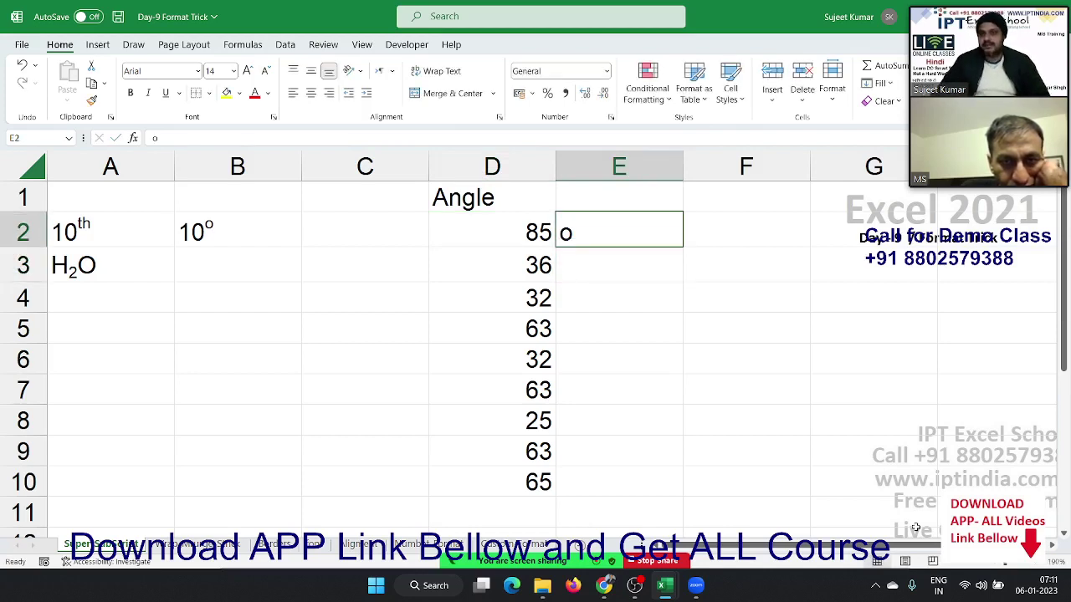
left_click(567, 486, "shift")
left_click_drag(566, 487, 564, 486)
key("ctrl+d")
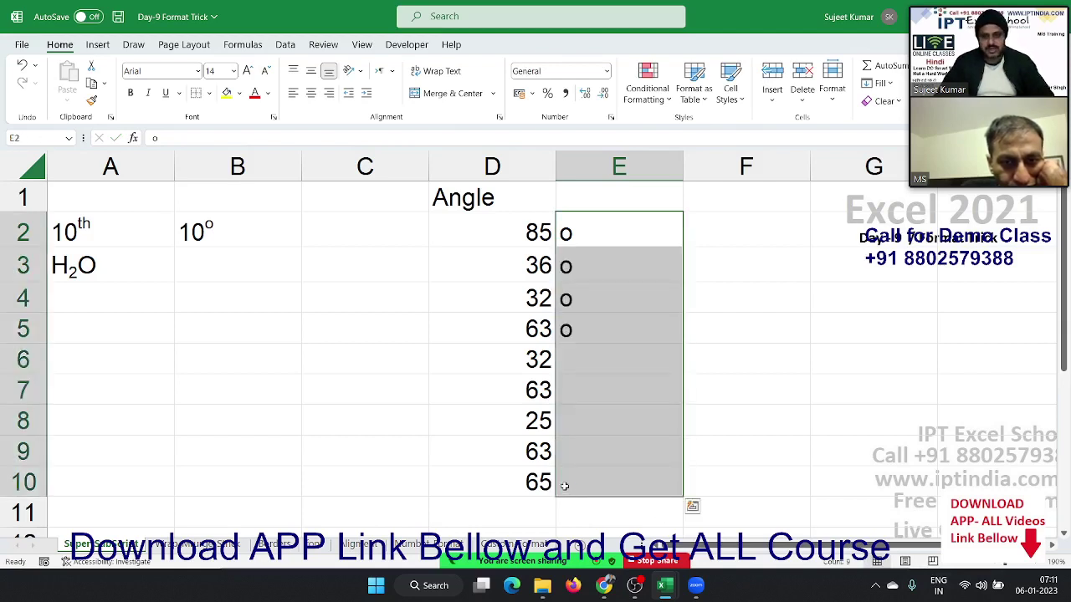
Set the o marks in E2:E10 to superscript.
right_click(588, 392)
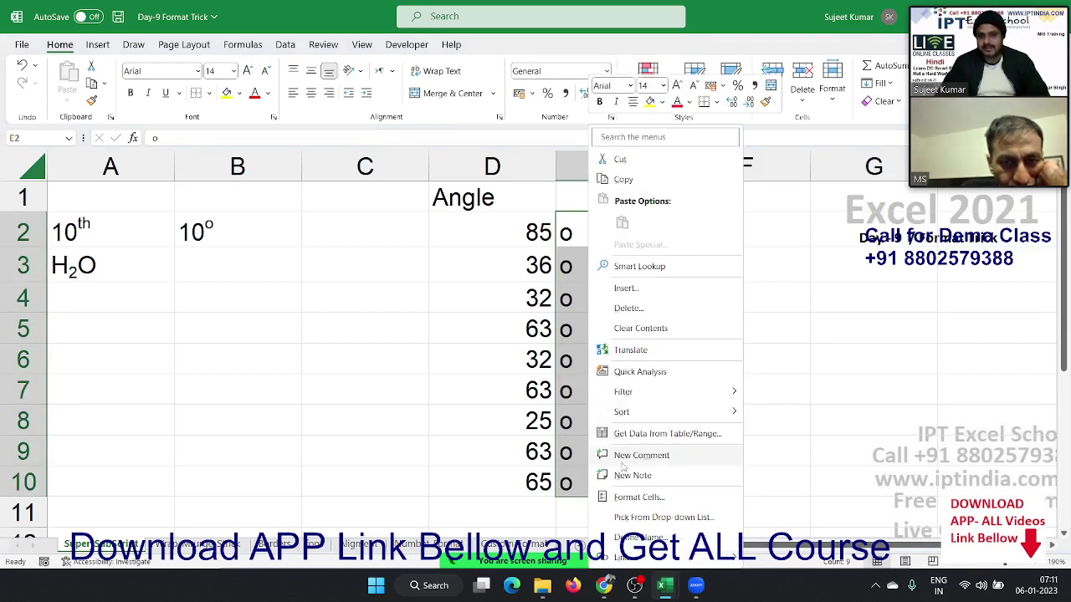
left_click(621, 501)
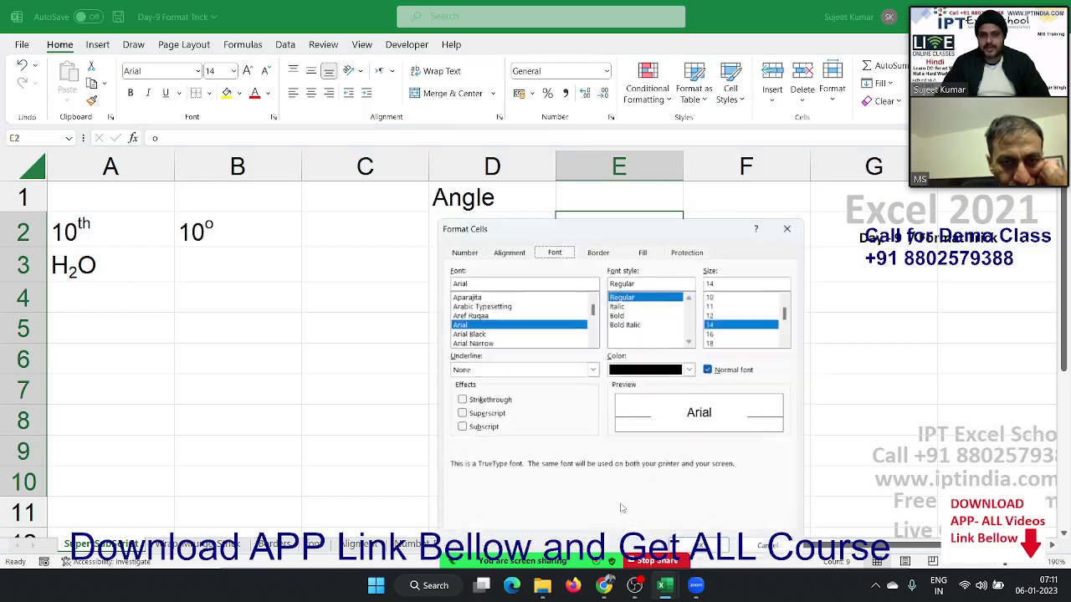
left_click(492, 415)
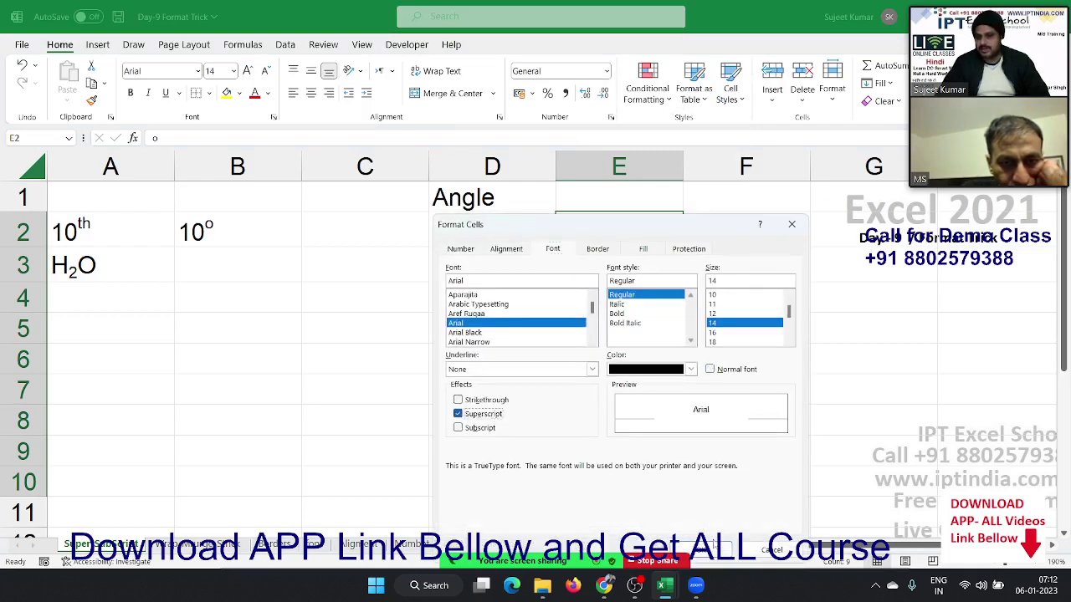
left_click(719, 550)
left_click(770, 339)
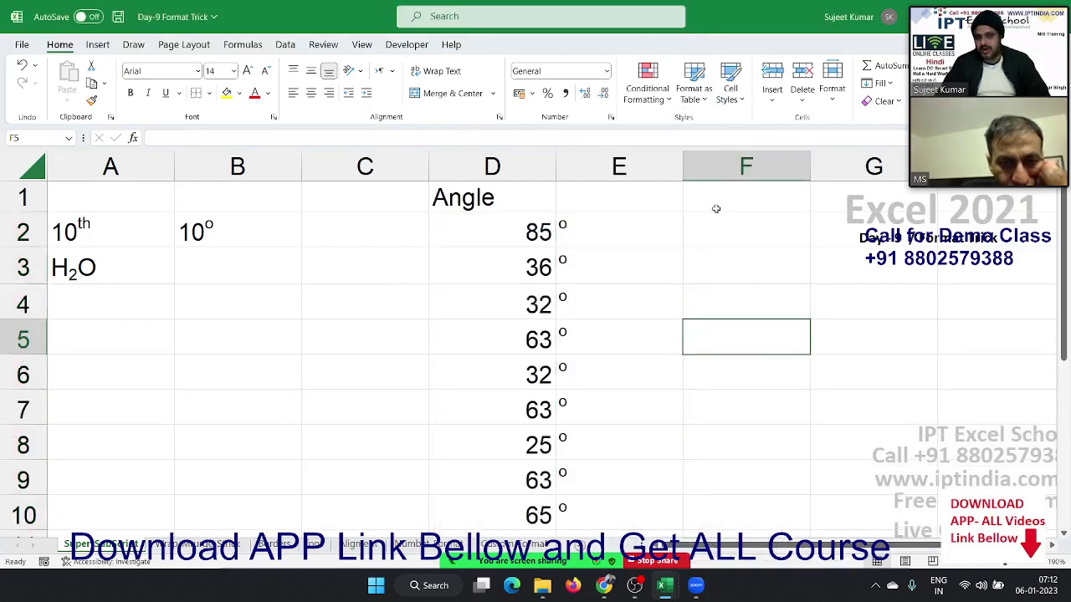
Narrow column E and give D2:E10 an outline border with inside horizontal lines.
mouse_move(682, 172)
left_mouse_down()
mouse_move(567, 196)
mouse_move(500, 177)
left_mouse_up()
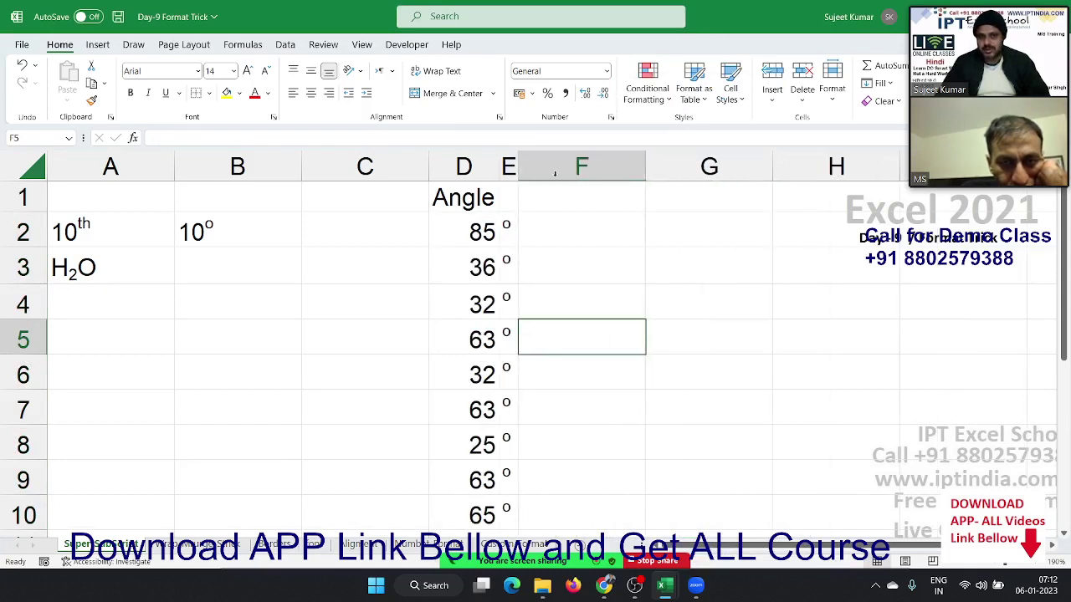
left_click_drag(460, 514, 503, 221)
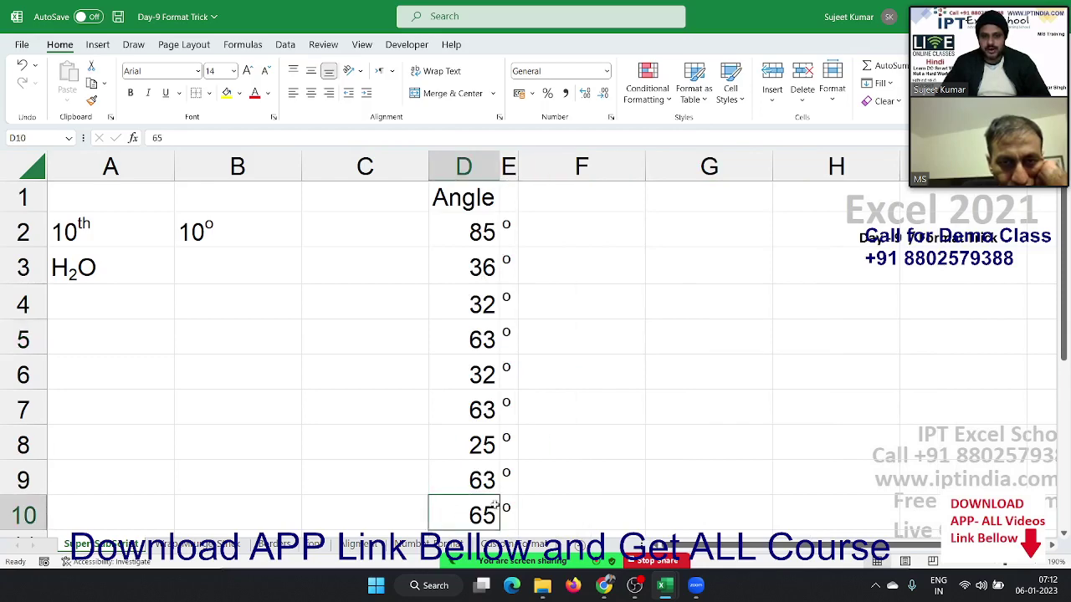
right_click(504, 221)
left_click(581, 502)
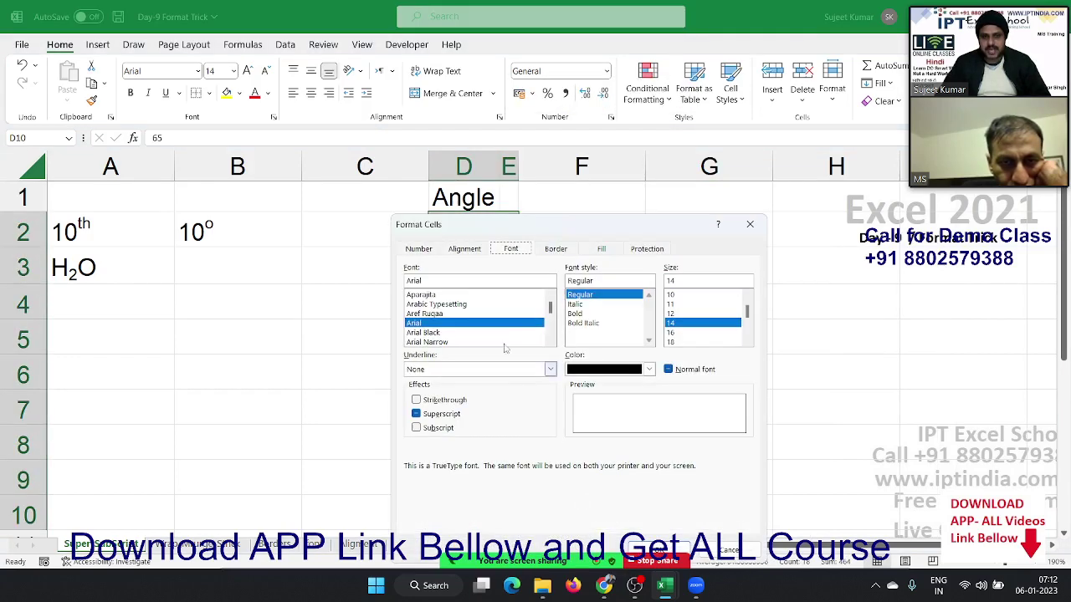
left_click_drag(565, 236, 741, 165)
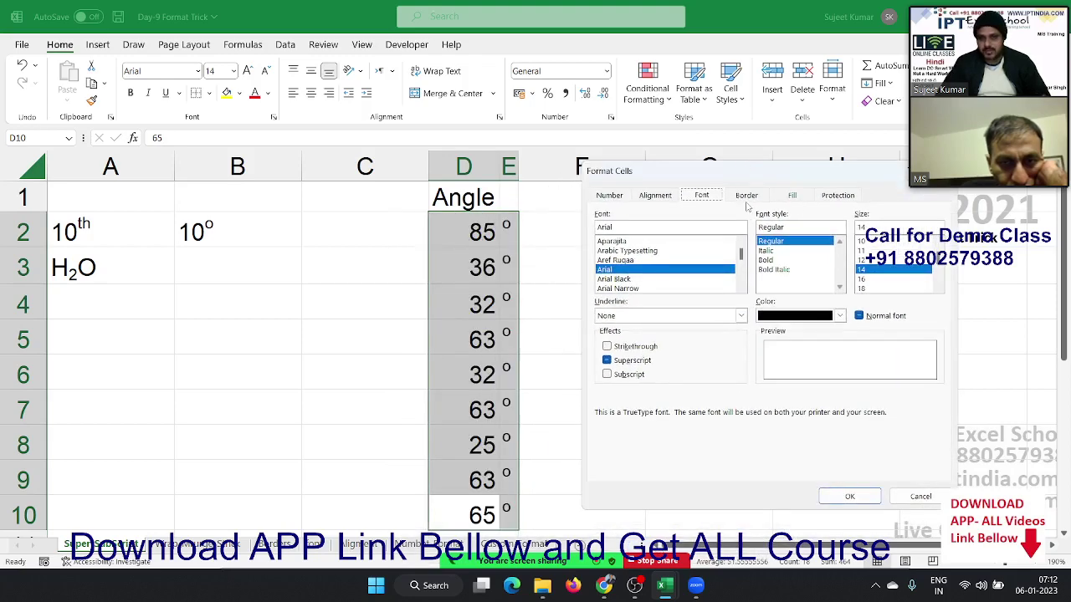
left_click(746, 197)
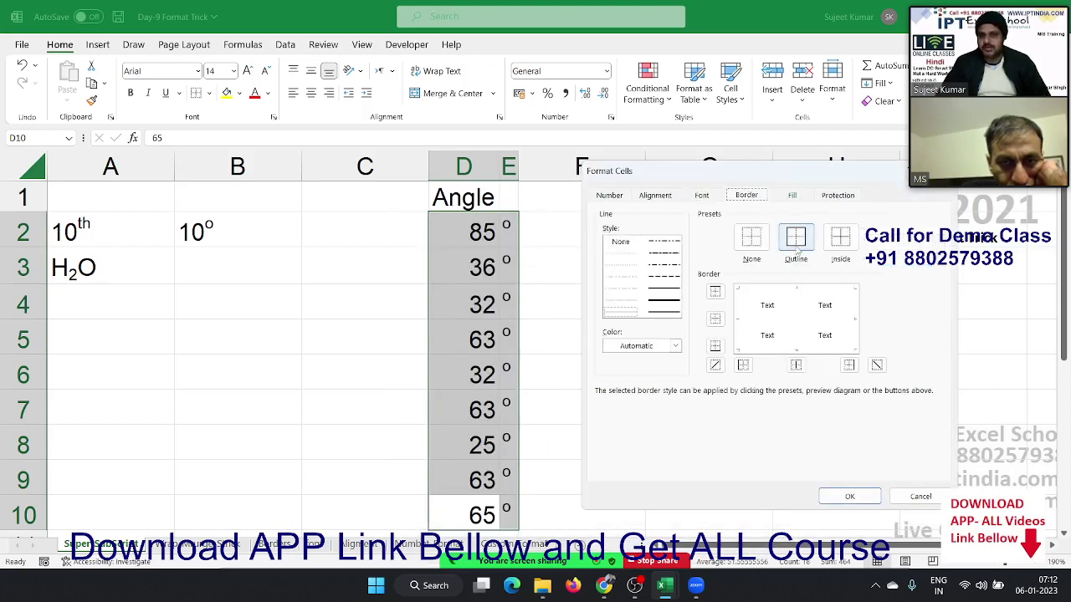
left_click(796, 243)
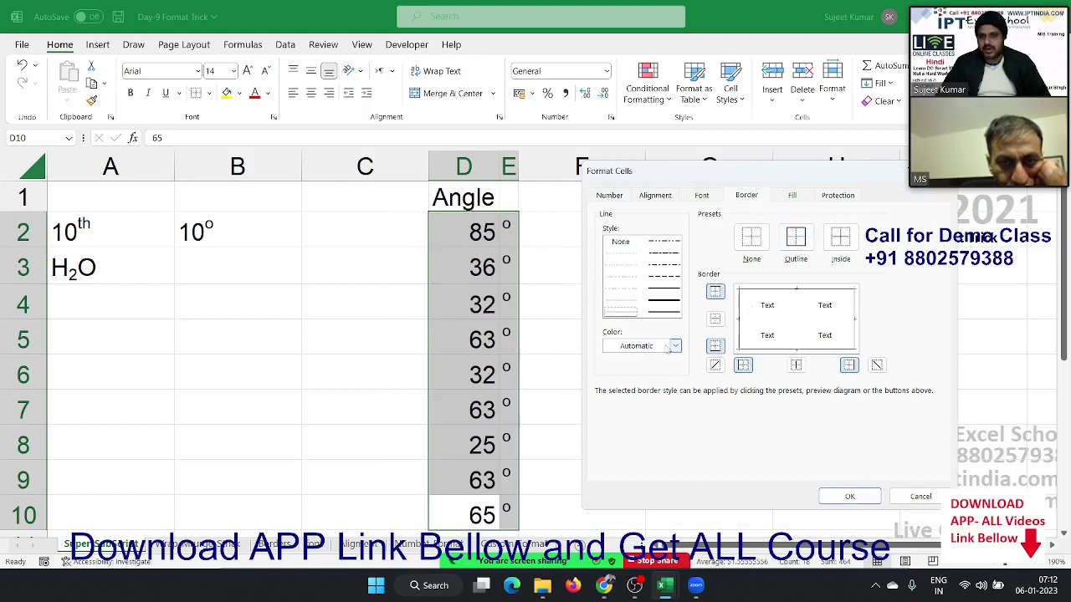
left_click(716, 320)
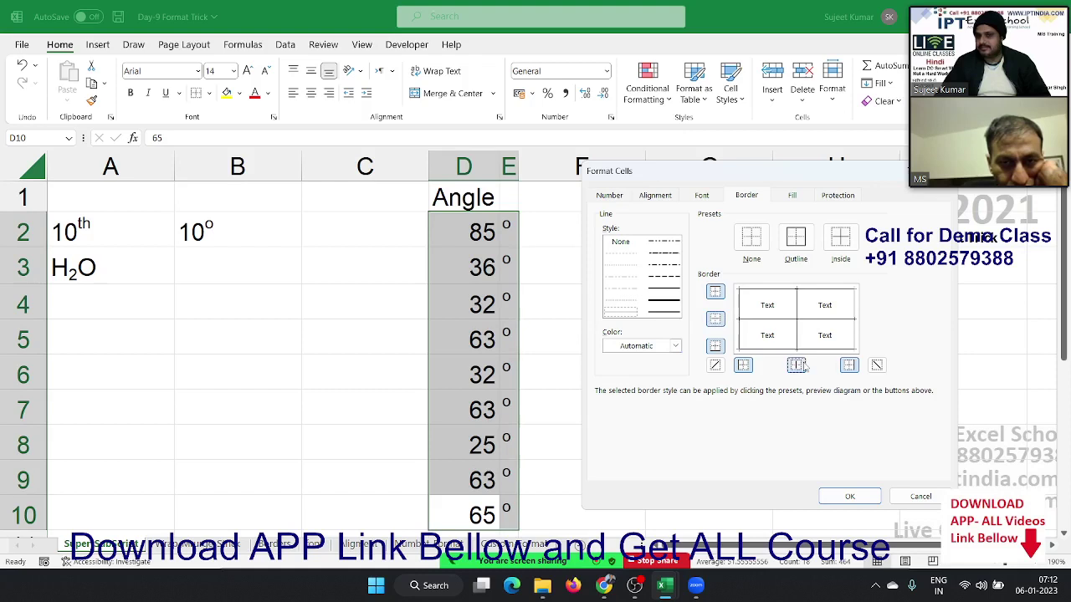
left_click(864, 500)
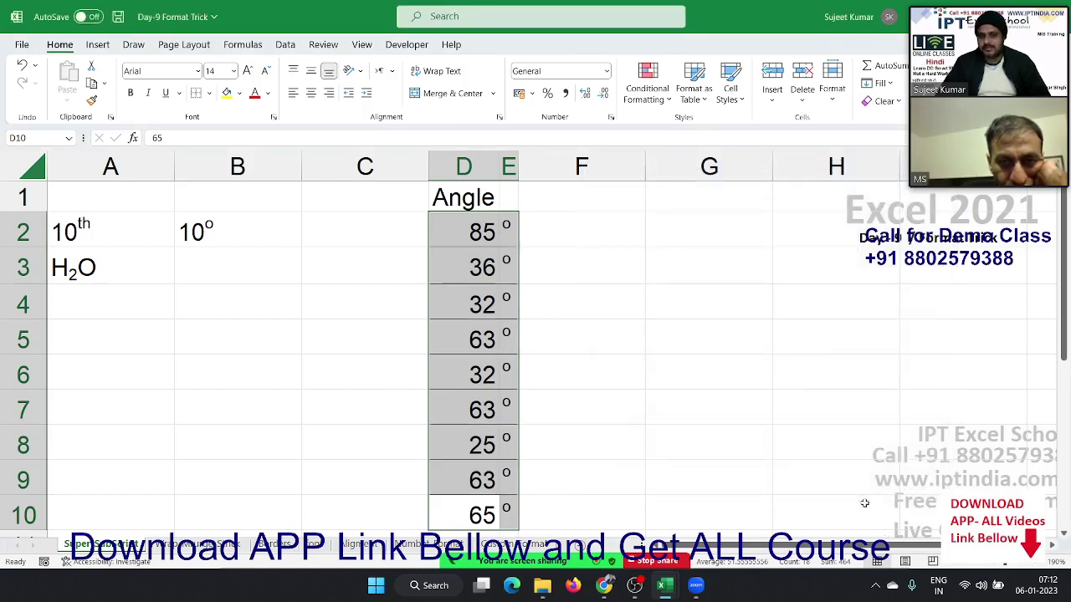
Give the D2:E10 angle cells a white fill.
left_click(239, 93)
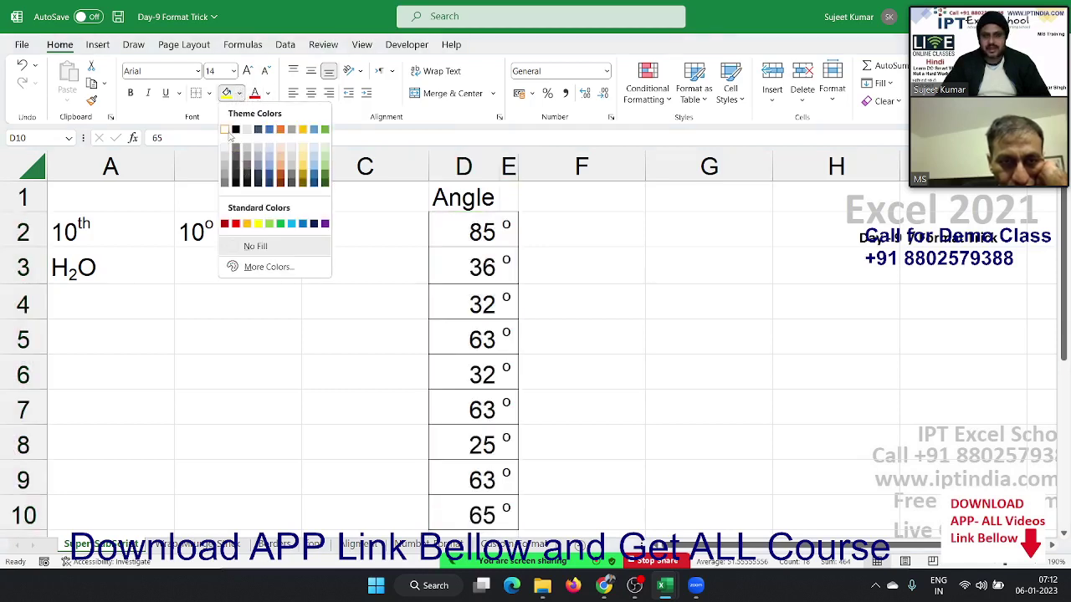
left_click(224, 129)
left_click(631, 292)
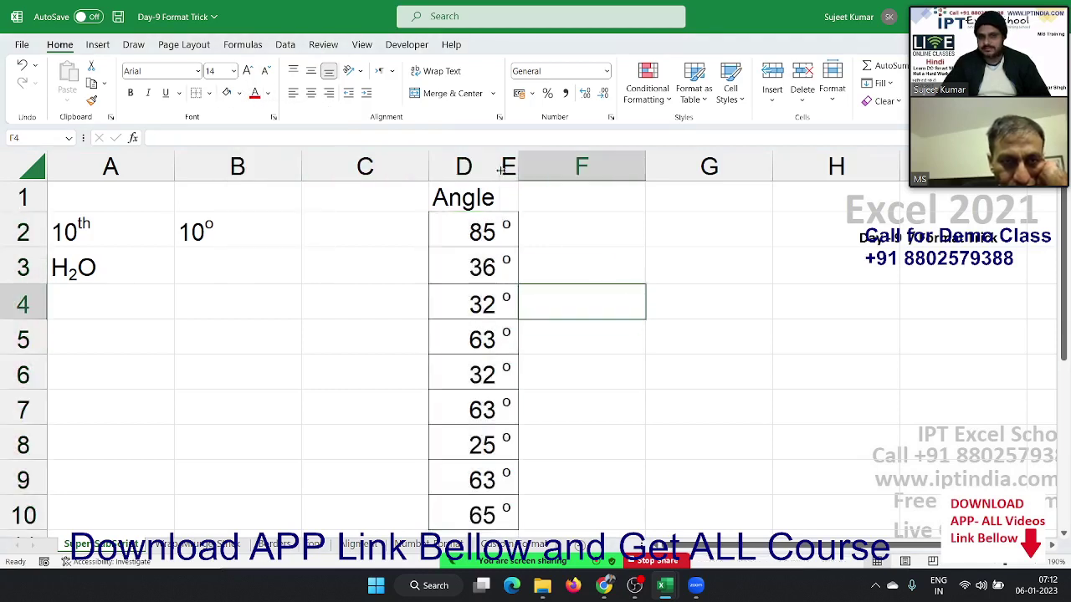
Leave cell F5 and move to the empty Wrap/Merge/Shrink worksheet.
left_click(637, 353)
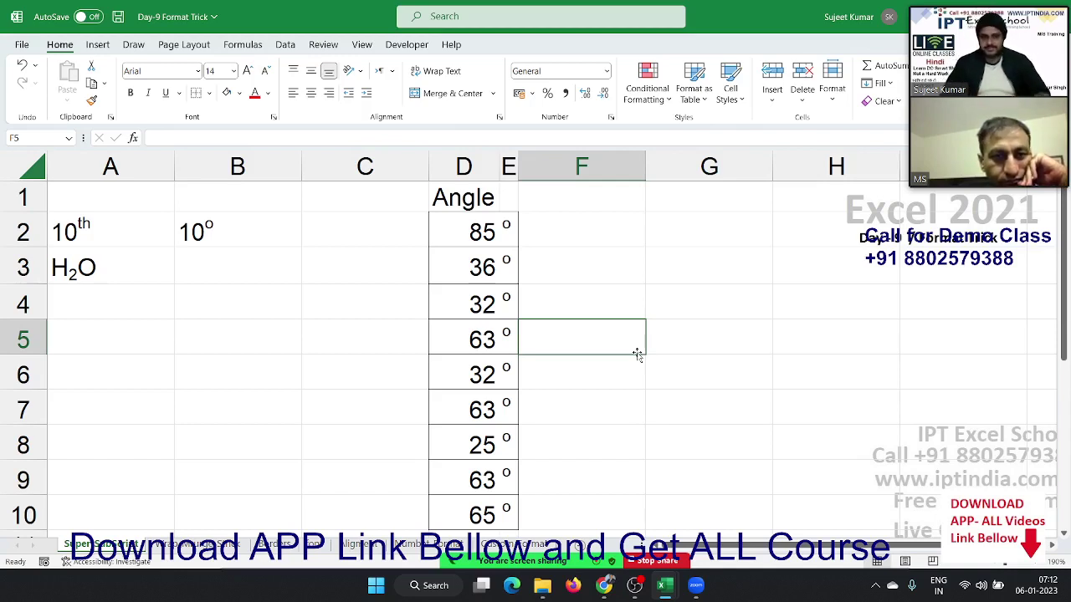
left_click(197, 544)
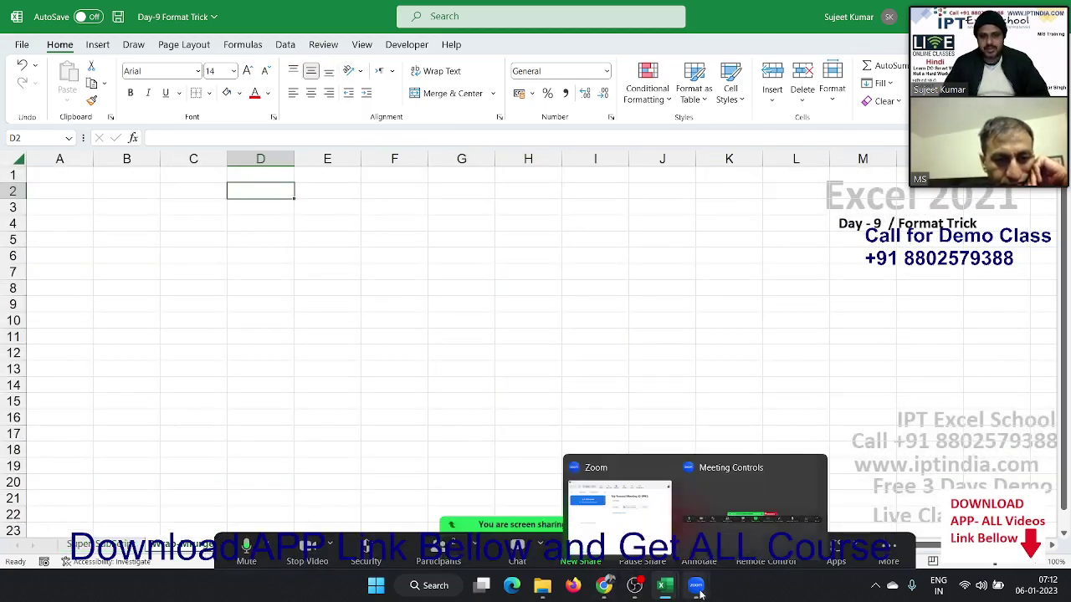
Bring Chrome forward and look through the emails in the Gmail inbox.
left_click(604, 586)
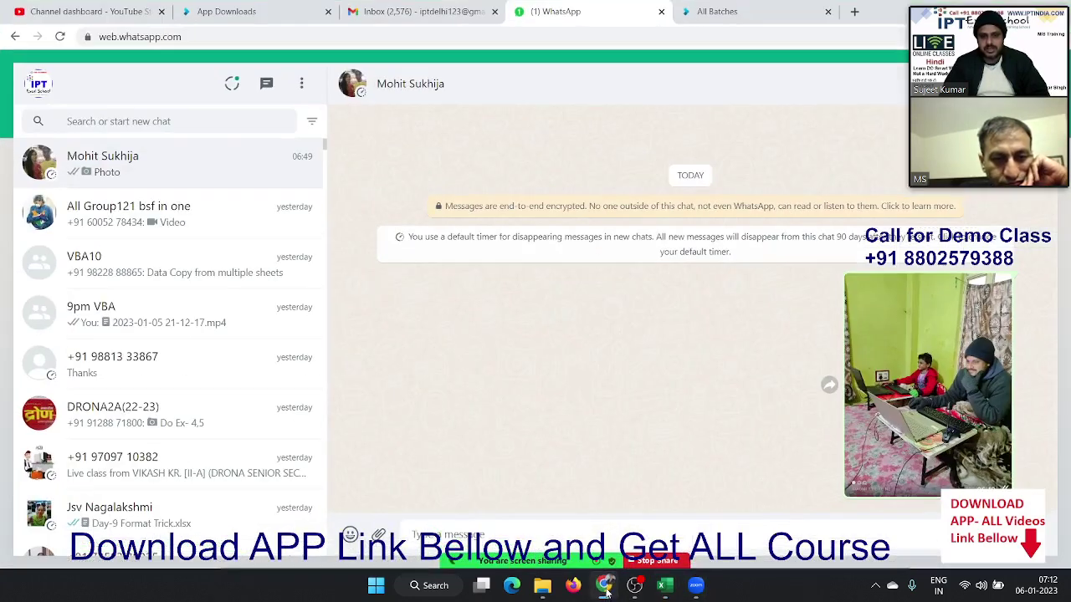
left_click(191, 210)
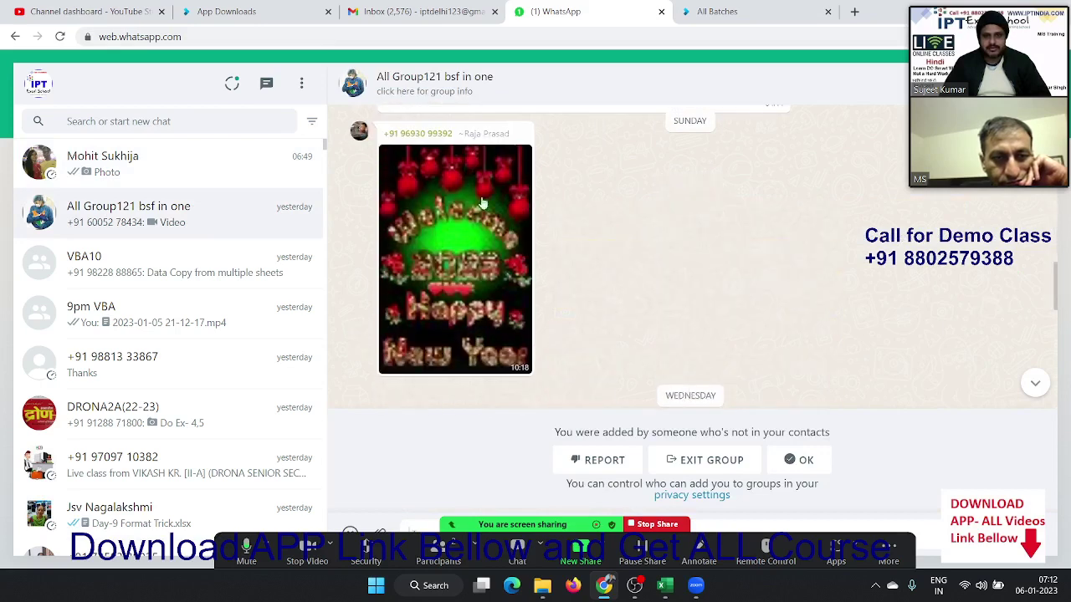
left_click(425, 14)
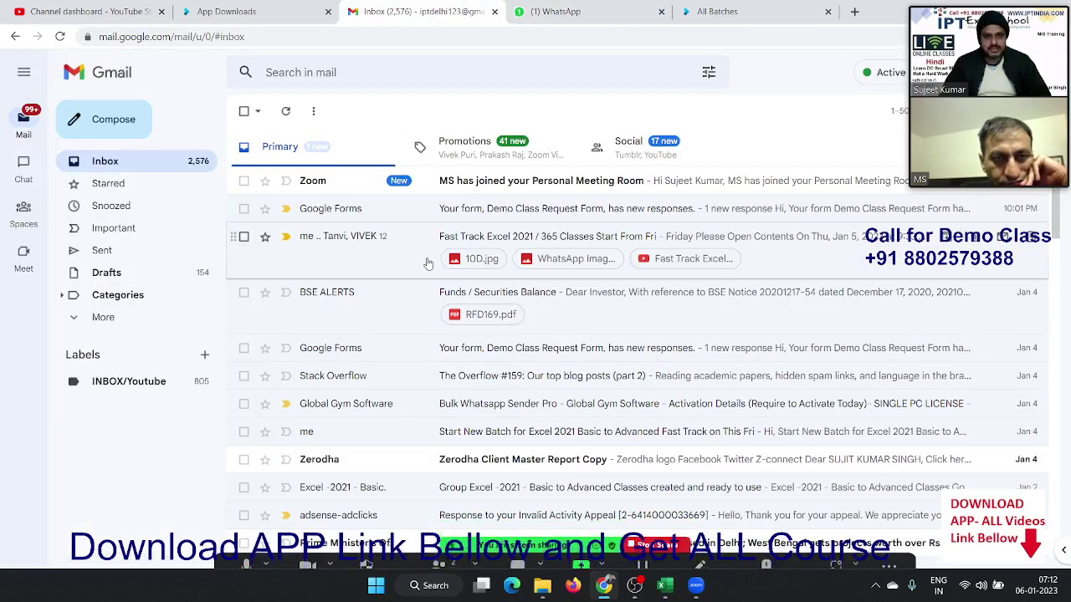
left_click(496, 183)
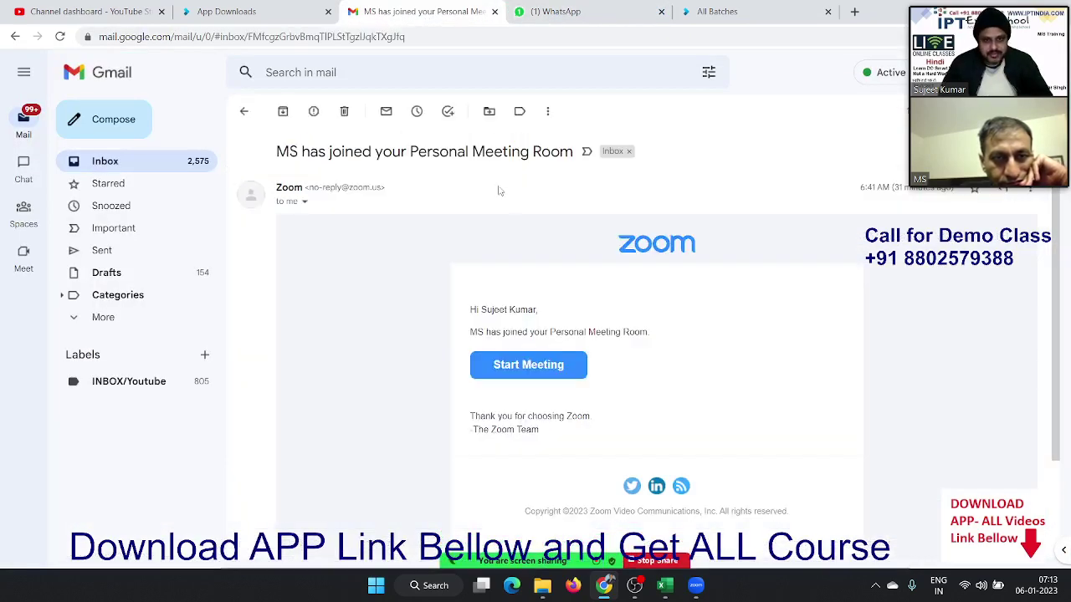
left_click(103, 159)
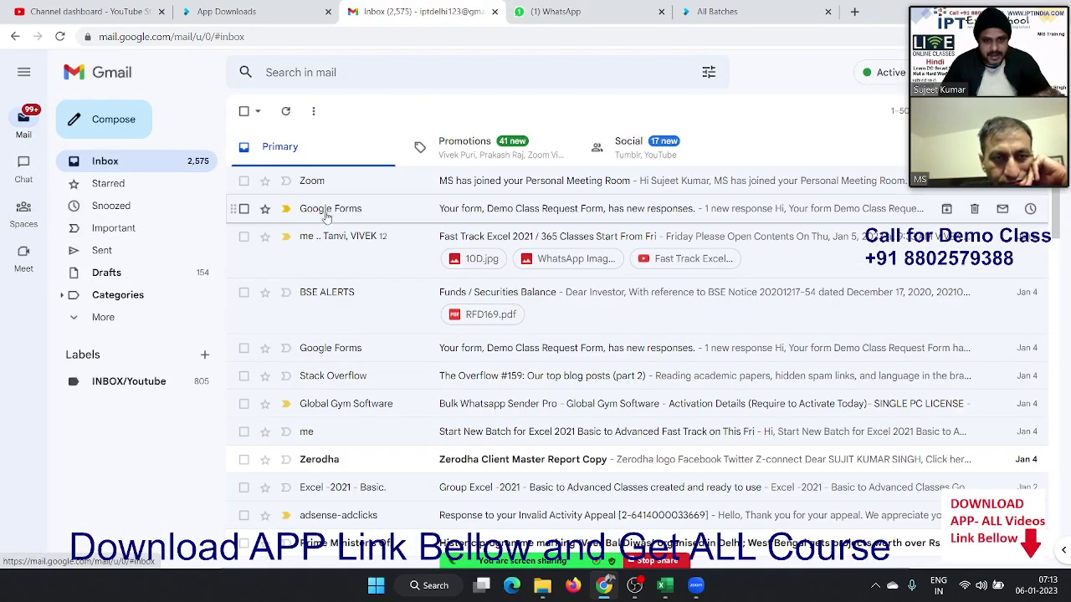
left_click(396, 209)
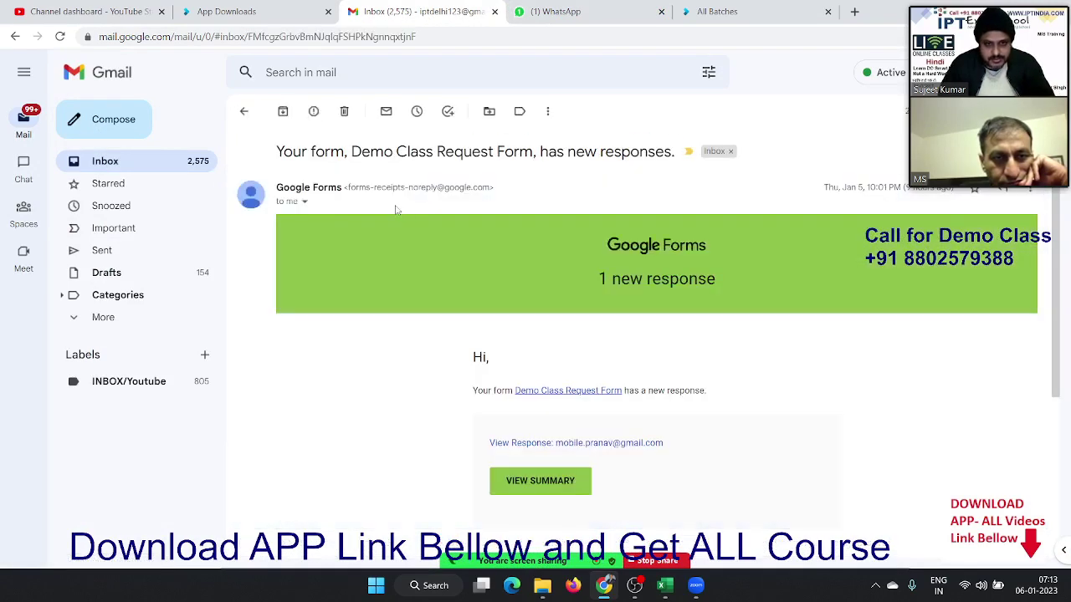
left_click(124, 167)
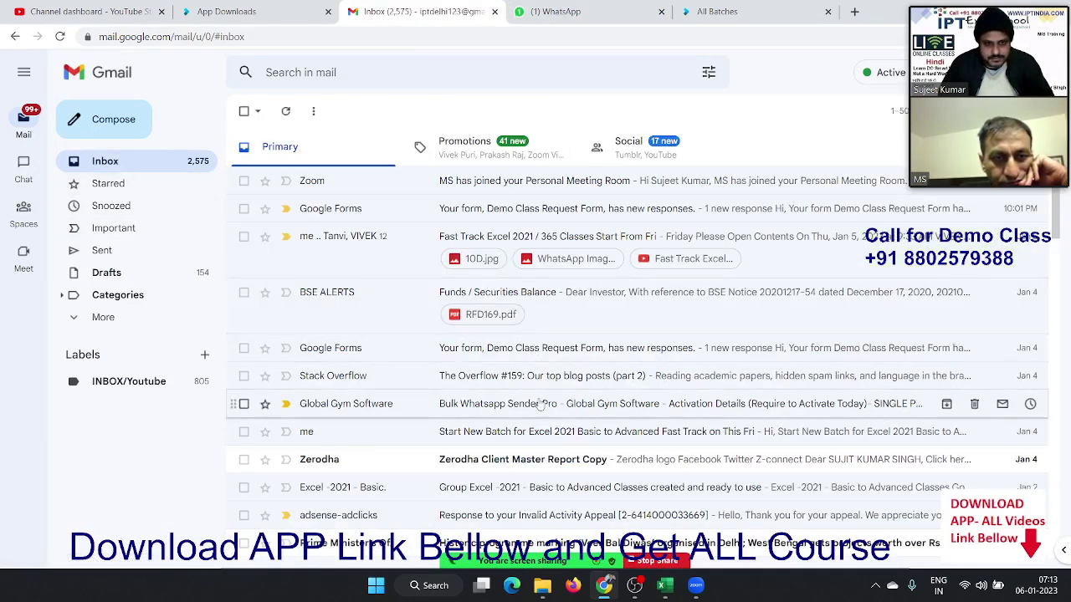
Open The Overflow #159 newsletter email and copy its opening welcome paragraph.
left_click(525, 376)
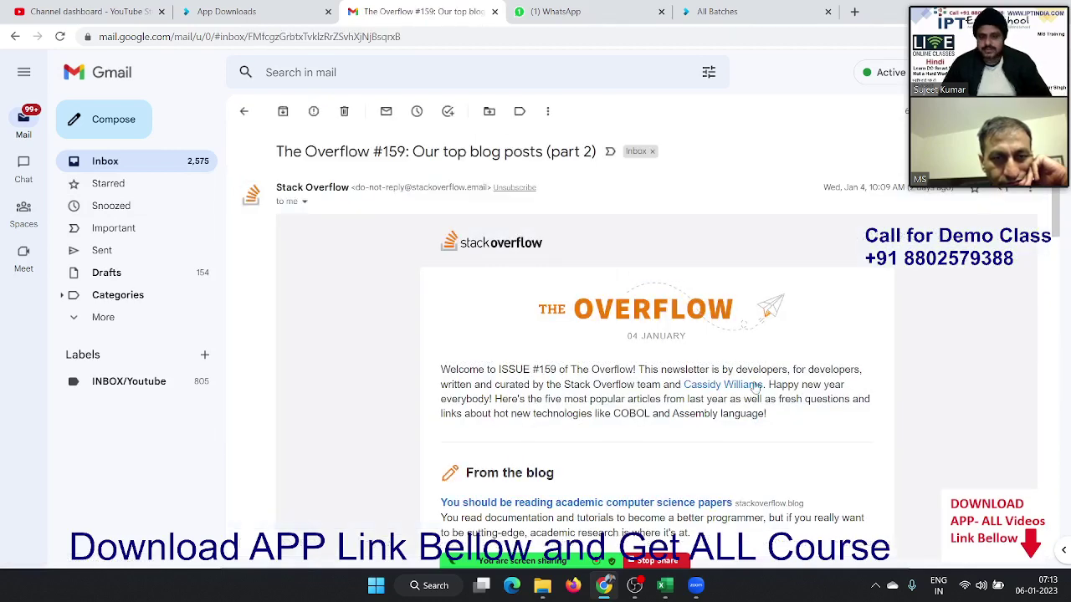
left_click_drag(796, 422, 448, 371)
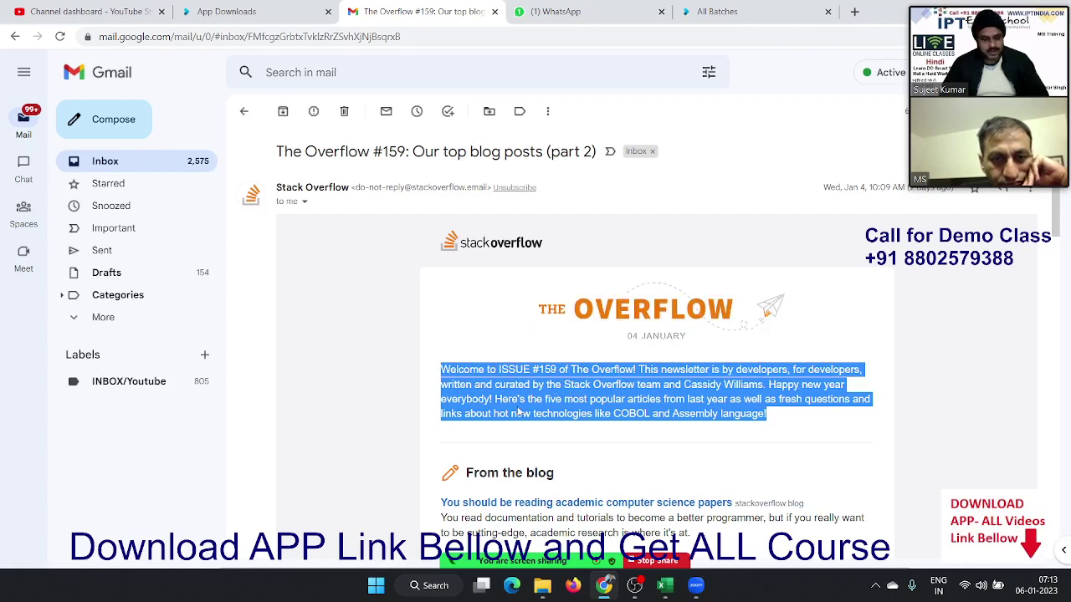
key("alt+Tab")
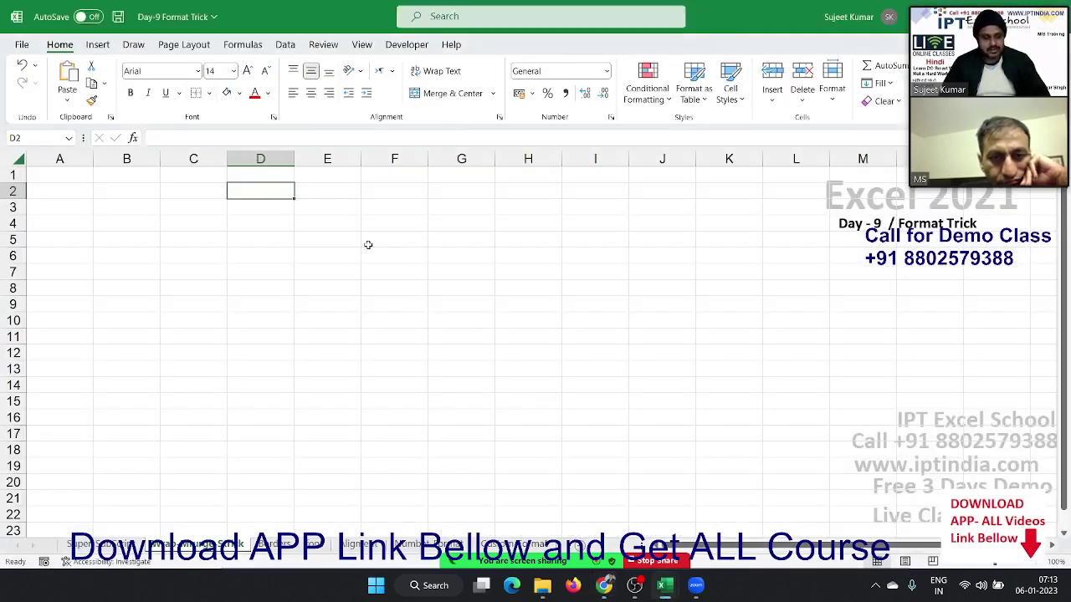
Undo the paste into D2, then merge D2:I9 with Merge & Center.
key("ctrl+v")
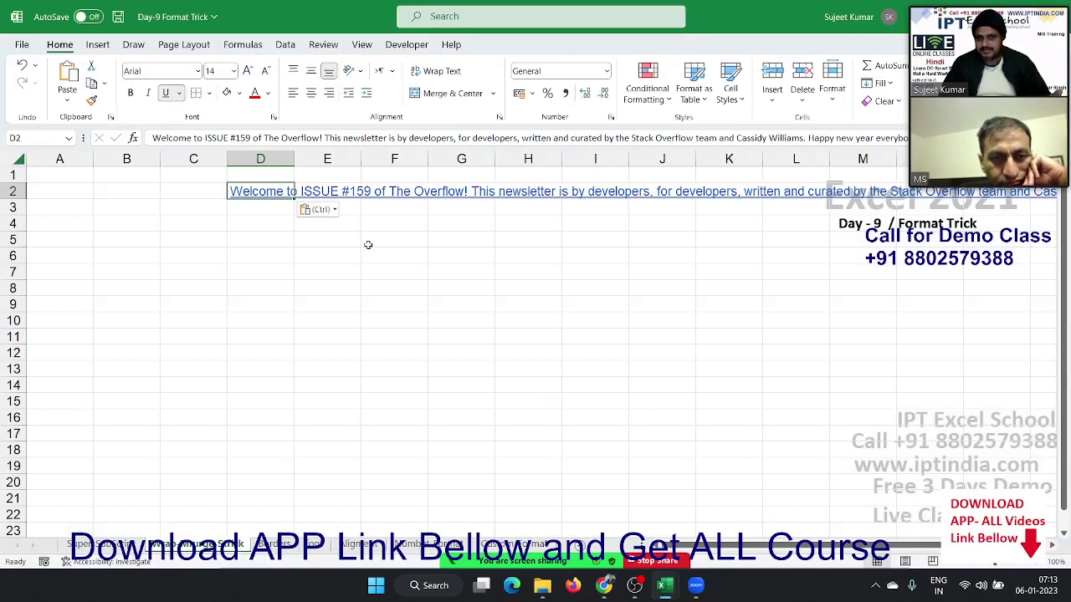
key("ctrl+z")
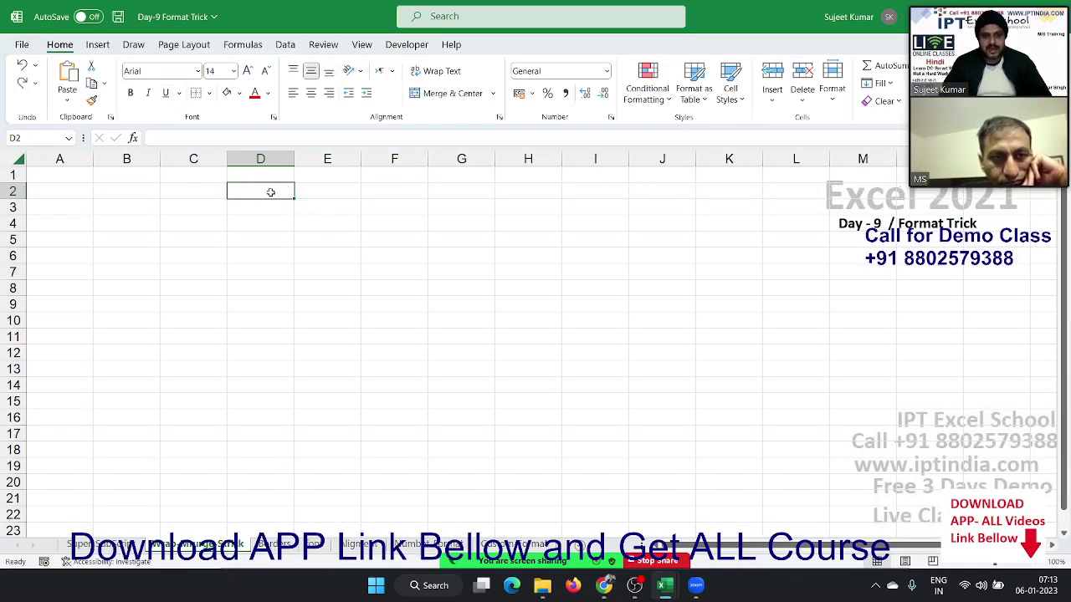
mouse_move(270, 192)
left_mouse_down()
mouse_move(413, 272)
mouse_move(586, 304)
left_mouse_up()
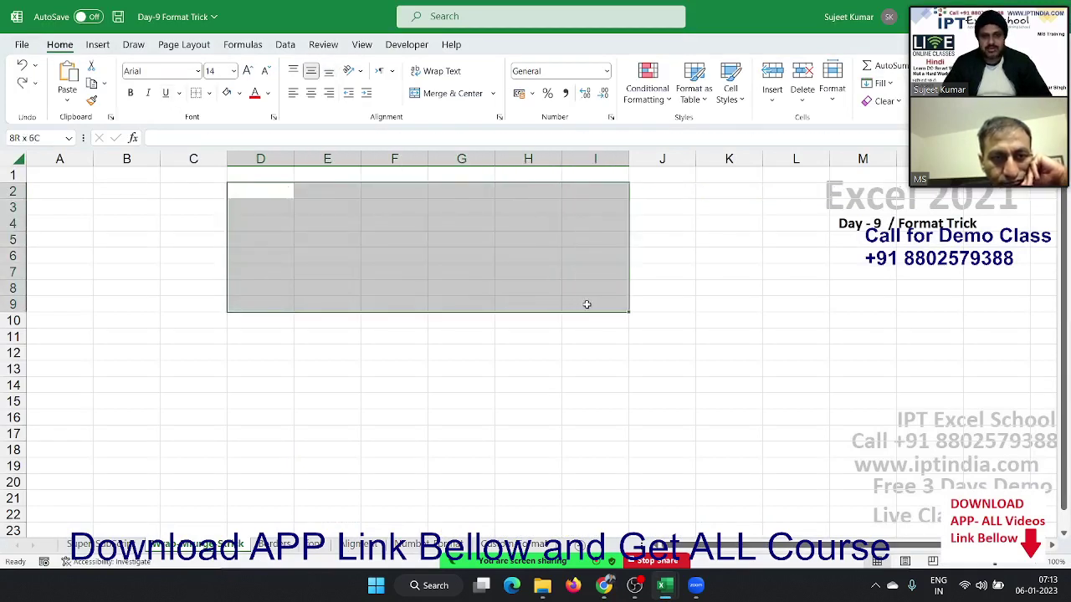
left_click(456, 94)
Try pasting into the merged cell and cancel the paste-size warning.
left_click(557, 368)
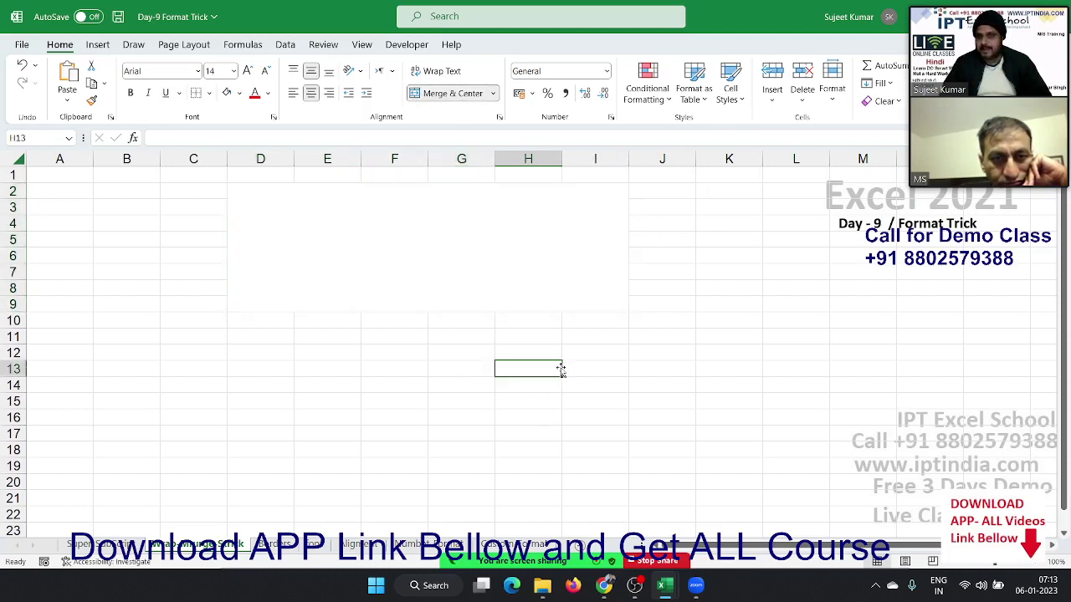
left_click(528, 276)
key("ctrl+v")
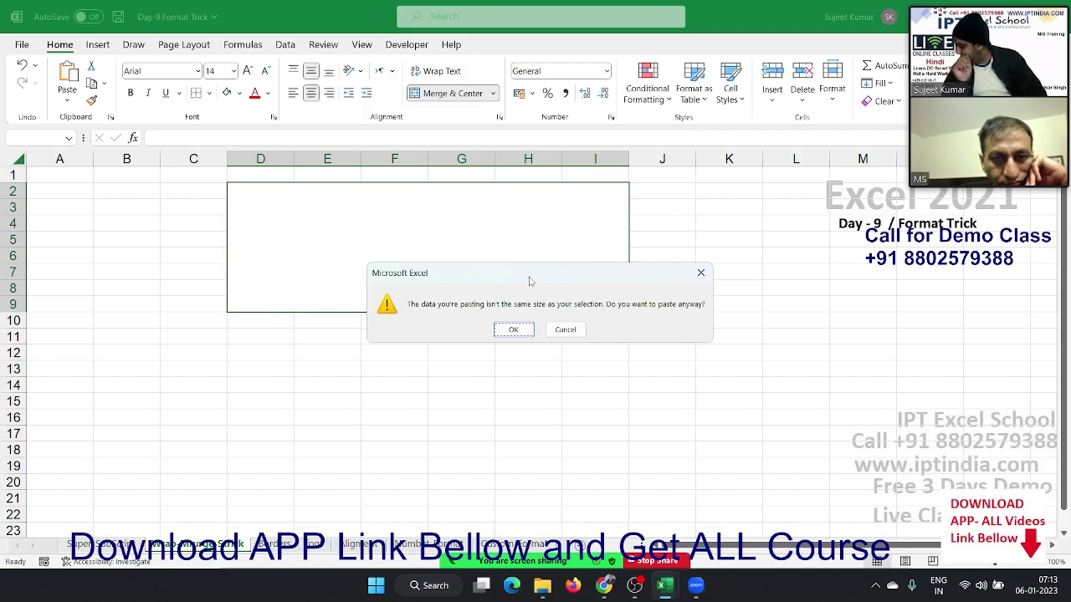
key("Escape")
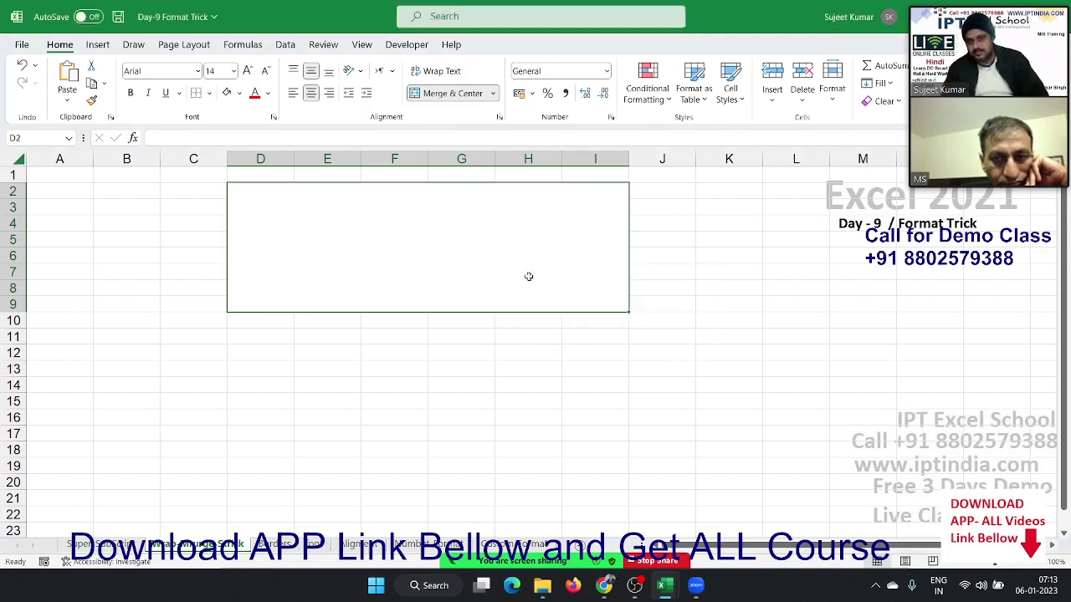
Paste the newsletter paragraph inside the merged D2:I9 cell and apply Wrap Text.
left_click(540, 365)
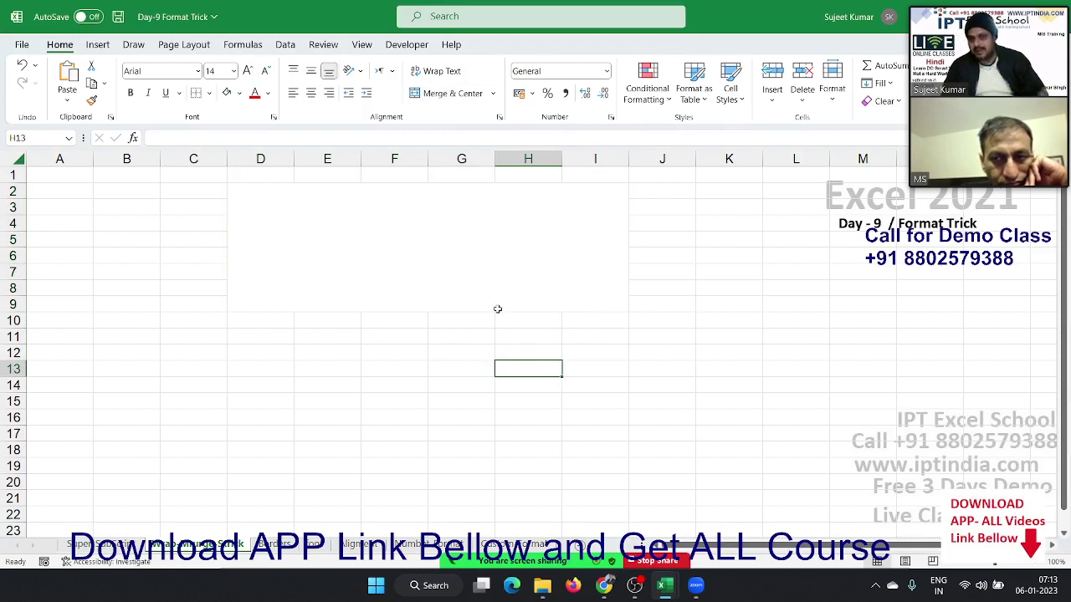
double_click(486, 270)
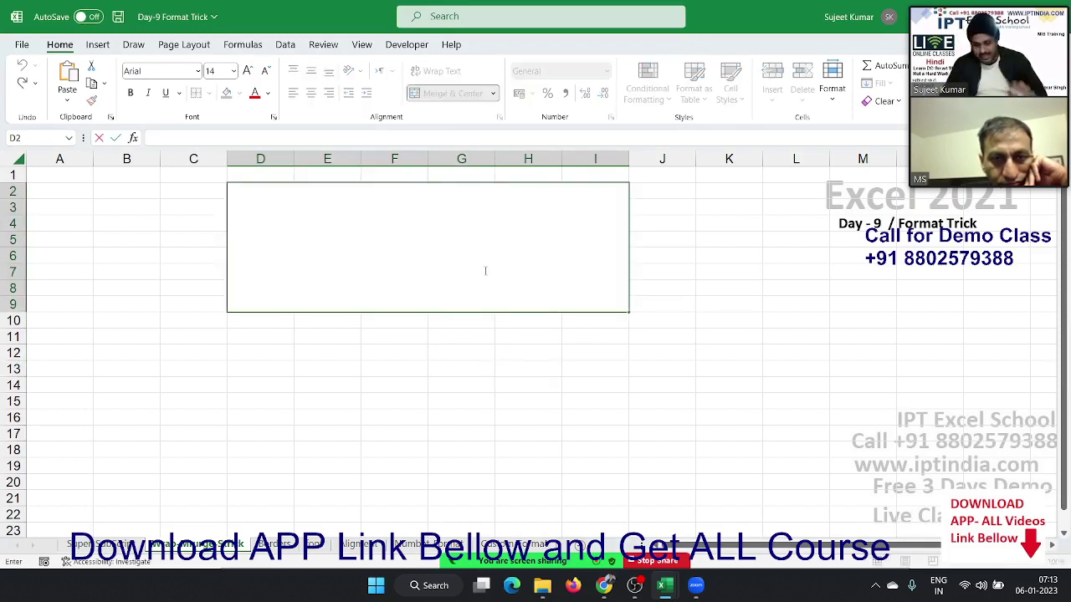
type("Welcome to ISSUE #159 of The Overflow! This newsletter is by developers, for developers, written and curated by the Stack Overflow team and Cassidy Williams. Happy new year everybody! Here's the five most popular articles from last year as well as fresh questions and links about hot new technologies like COBOL and Assembly language!")
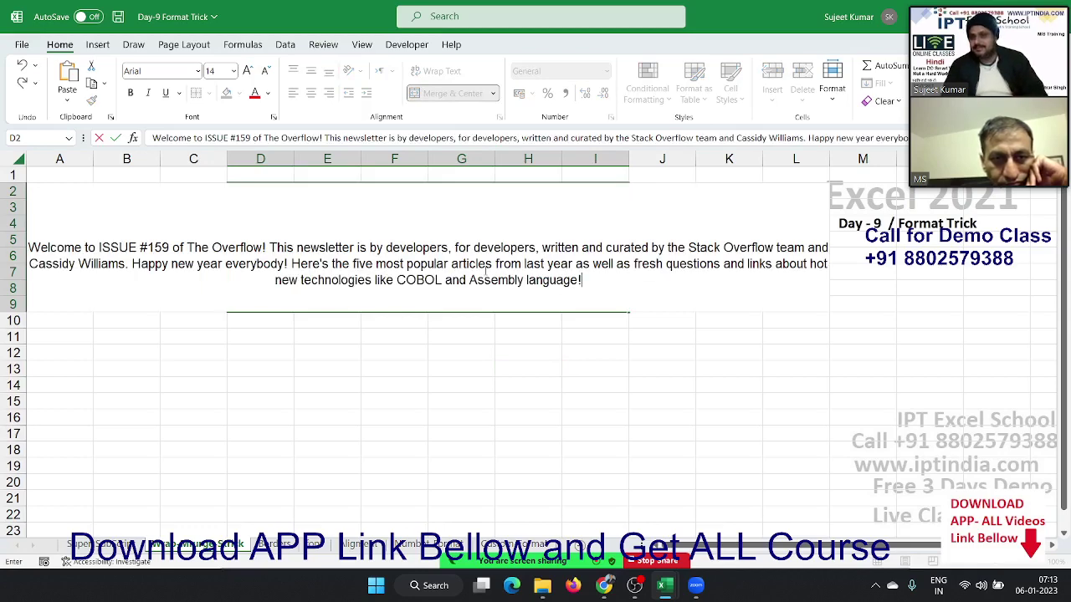
key("Return")
left_click(484, 271)
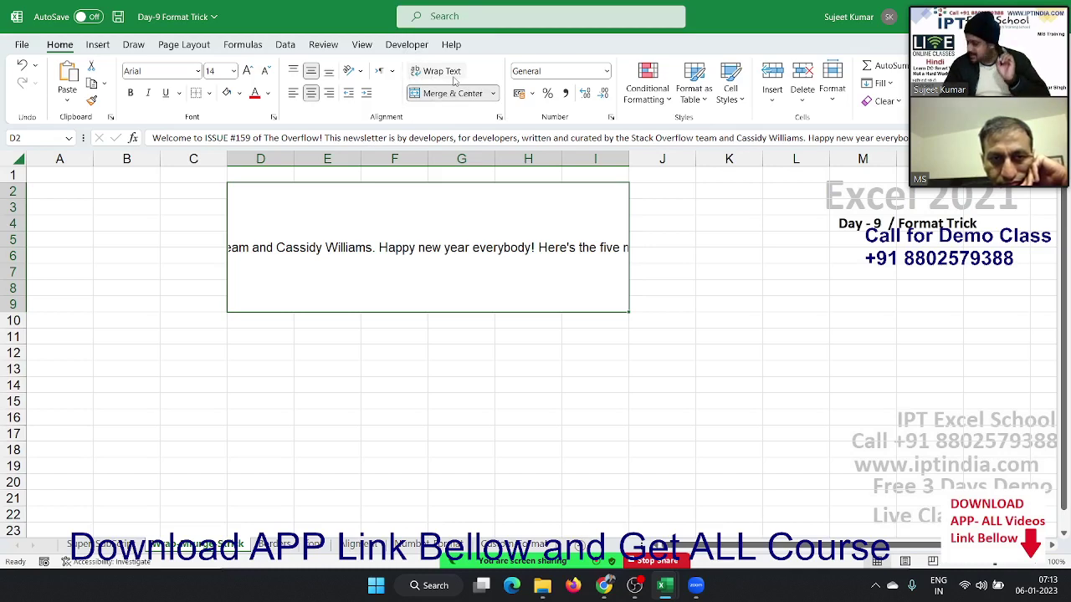
left_click(454, 79)
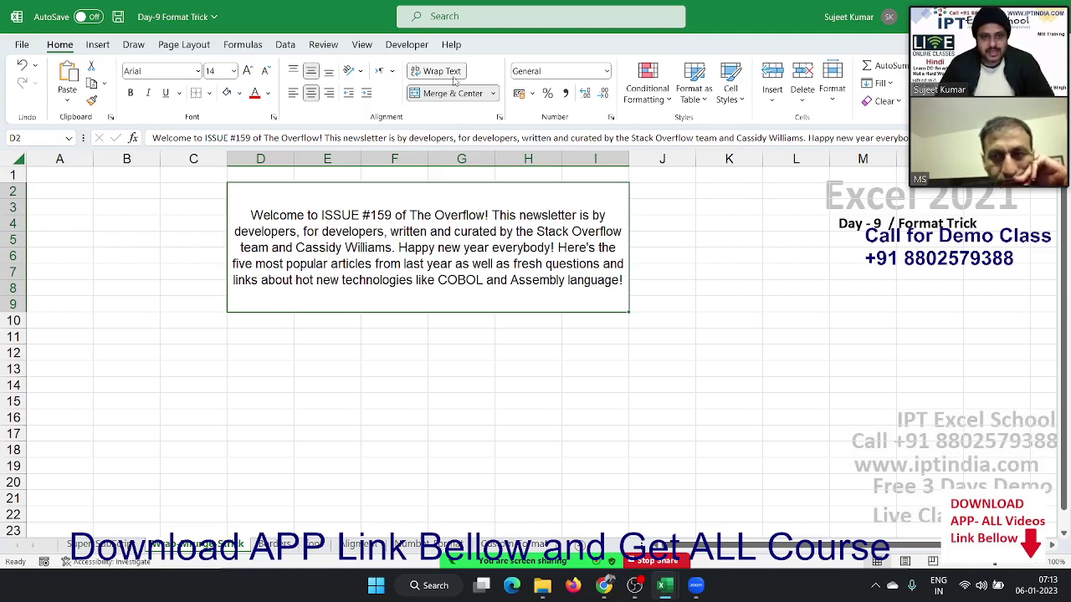
Edit the paragraph again and highlight #159 within it.
double_click(374, 216)
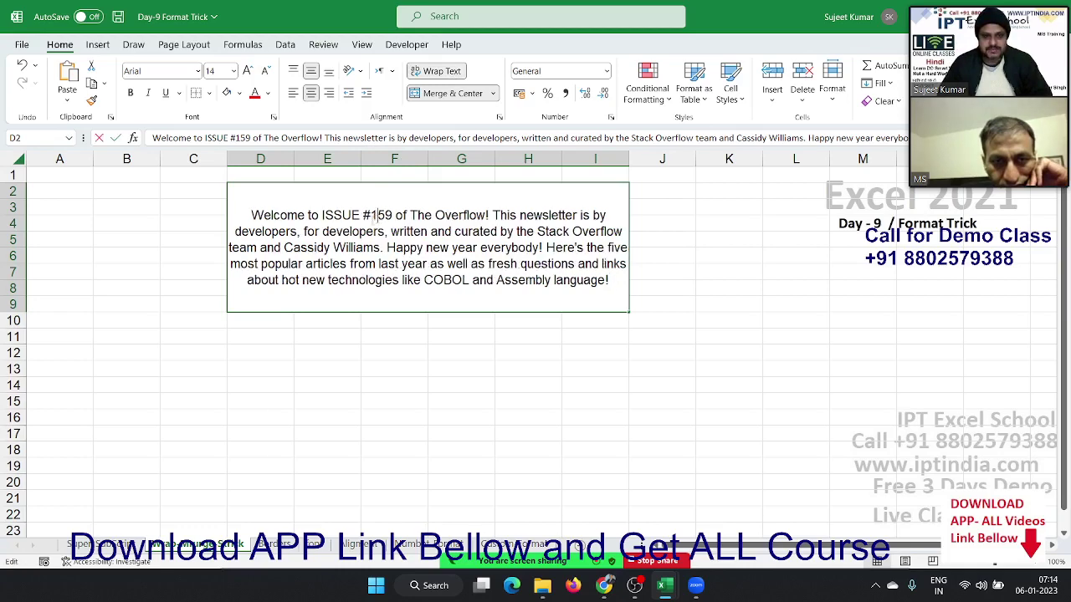
left_click(704, 194)
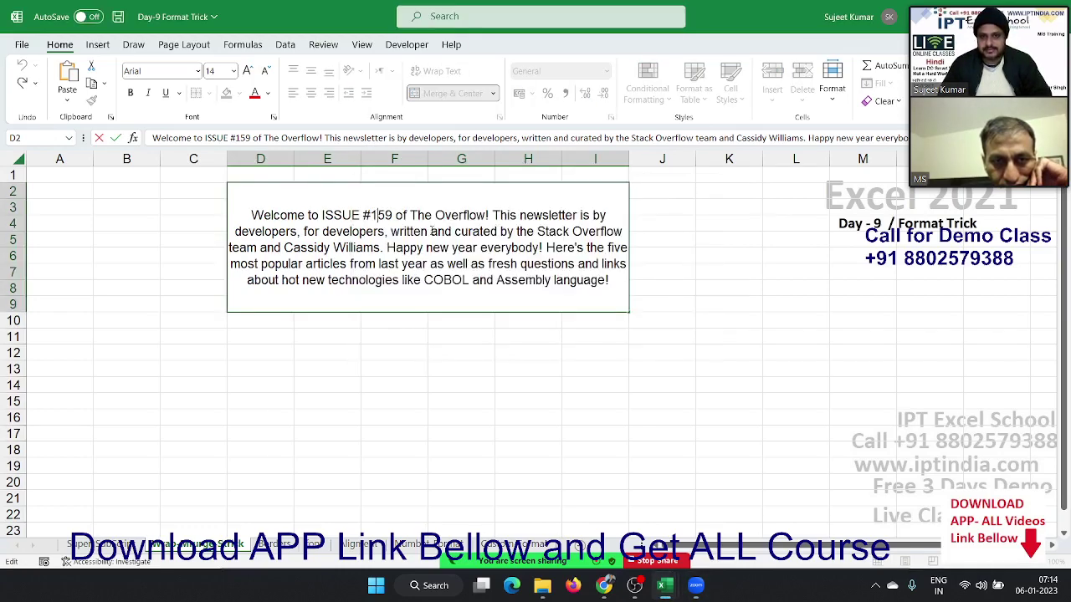
left_click_drag(361, 215, 393, 215)
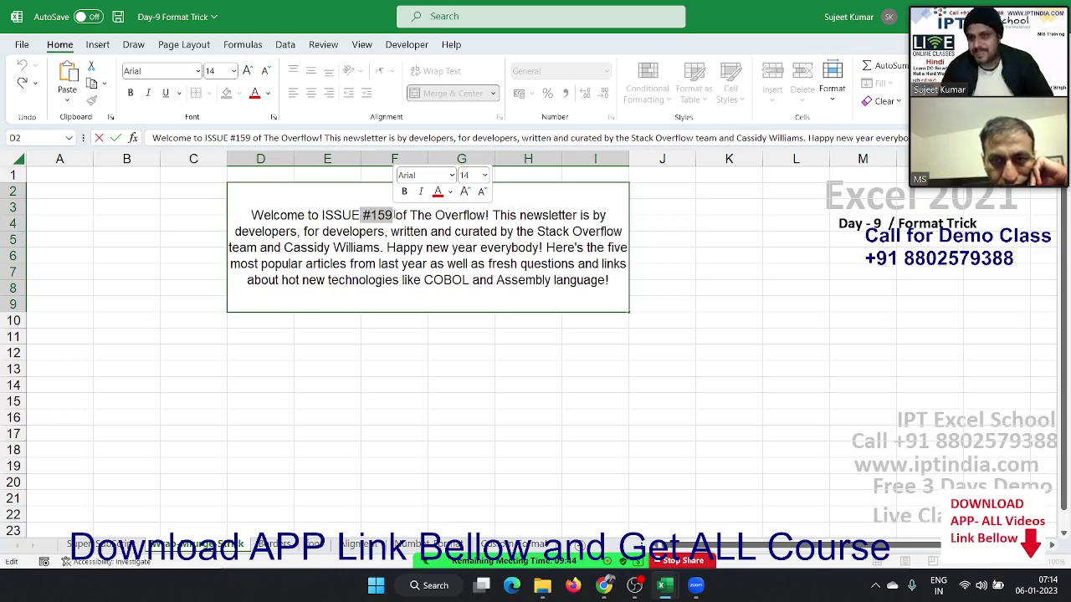
Give the words 'ISSUE #159' red font colour and Strikethrough.
key("Escape")
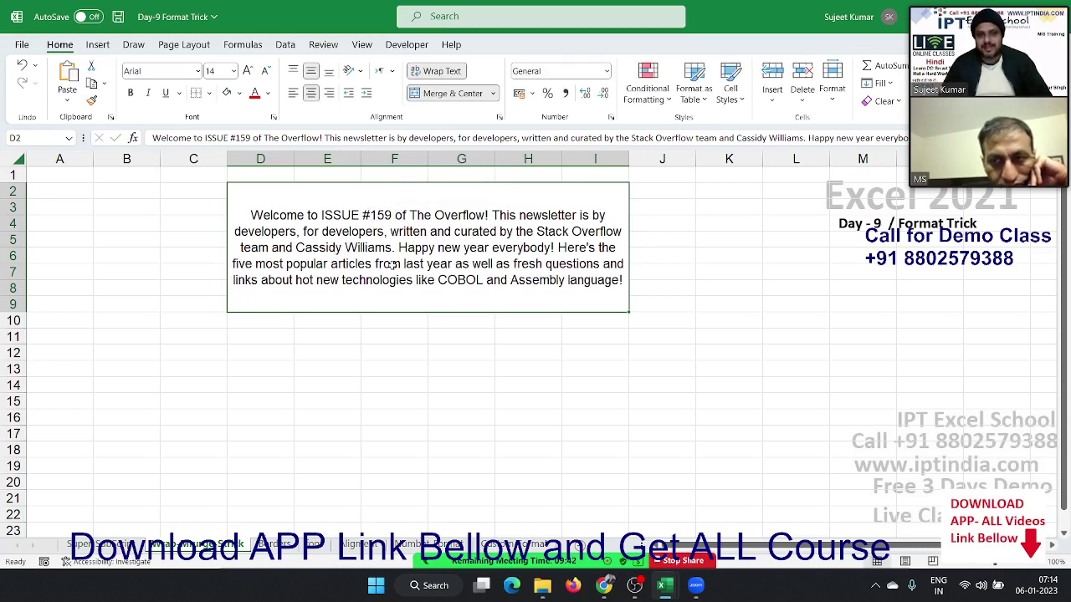
double_click(320, 215)
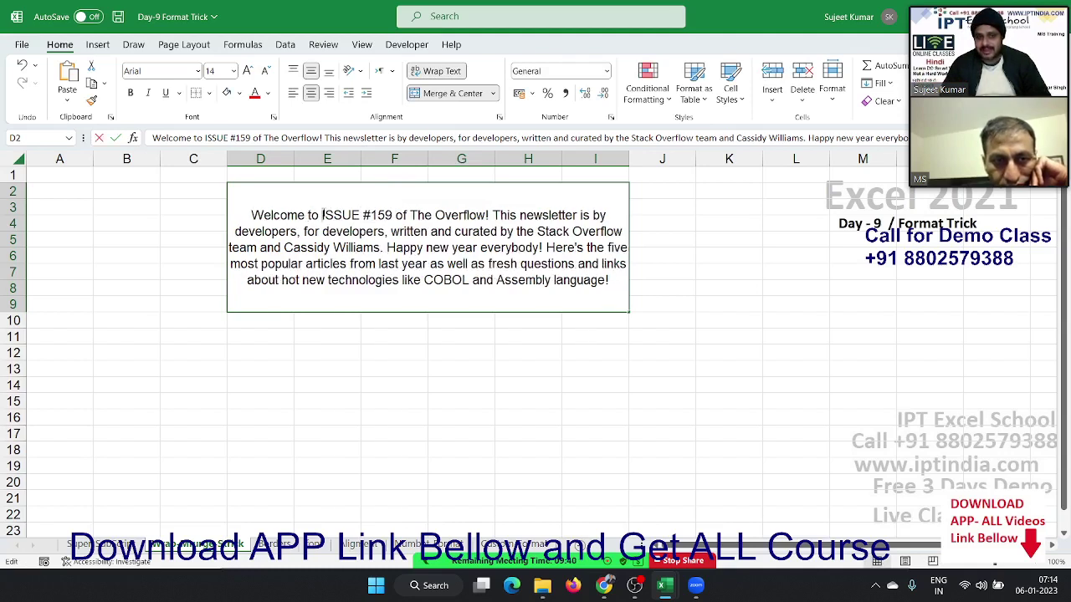
left_click_drag(322, 215, 395, 209)
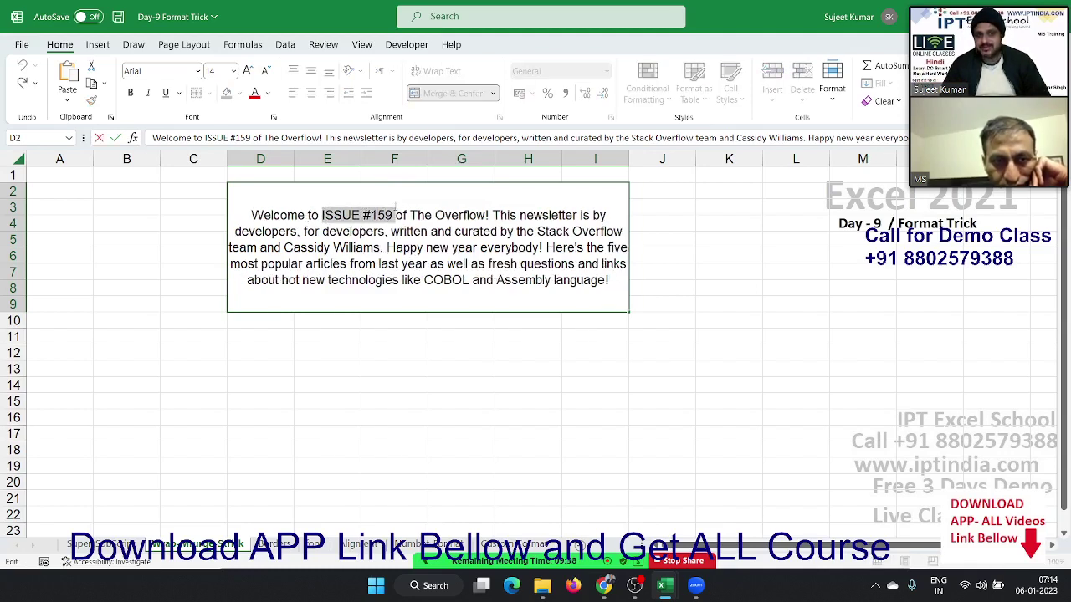
left_click(255, 94)
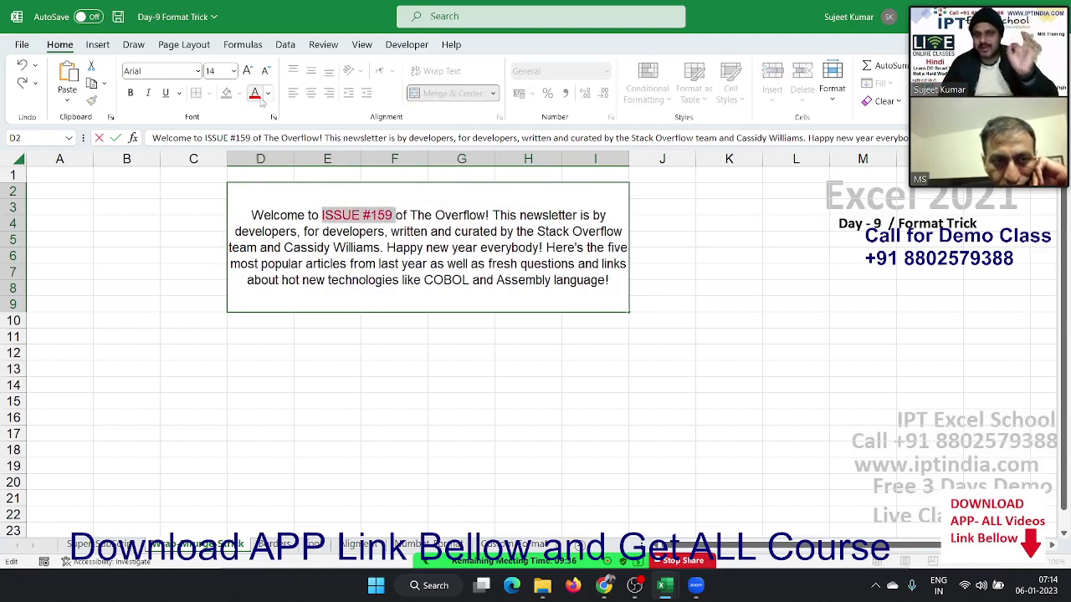
right_click(360, 207)
left_click(405, 325)
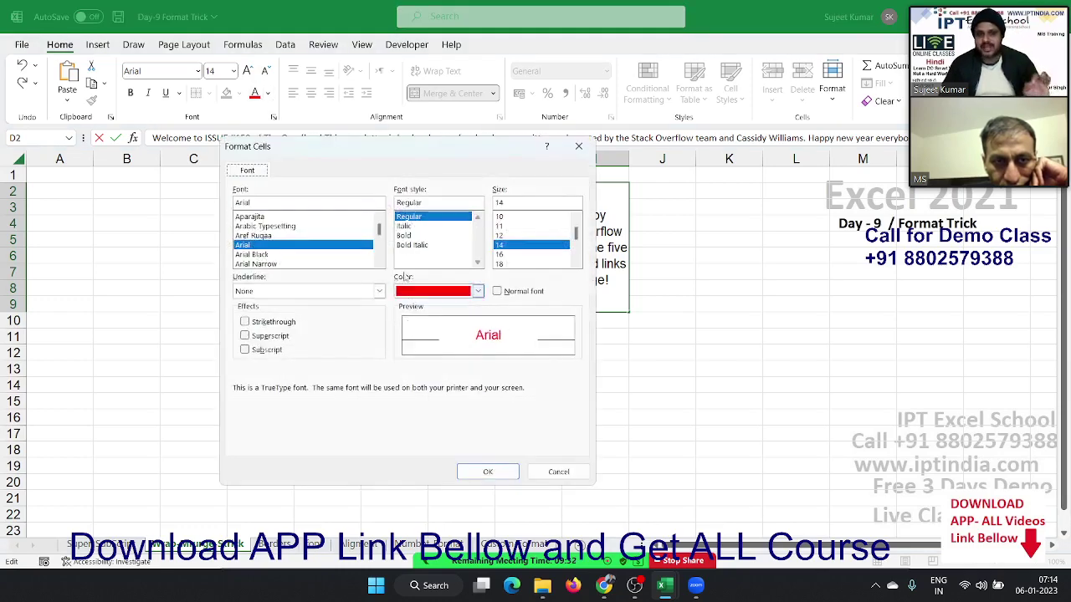
left_click(276, 322)
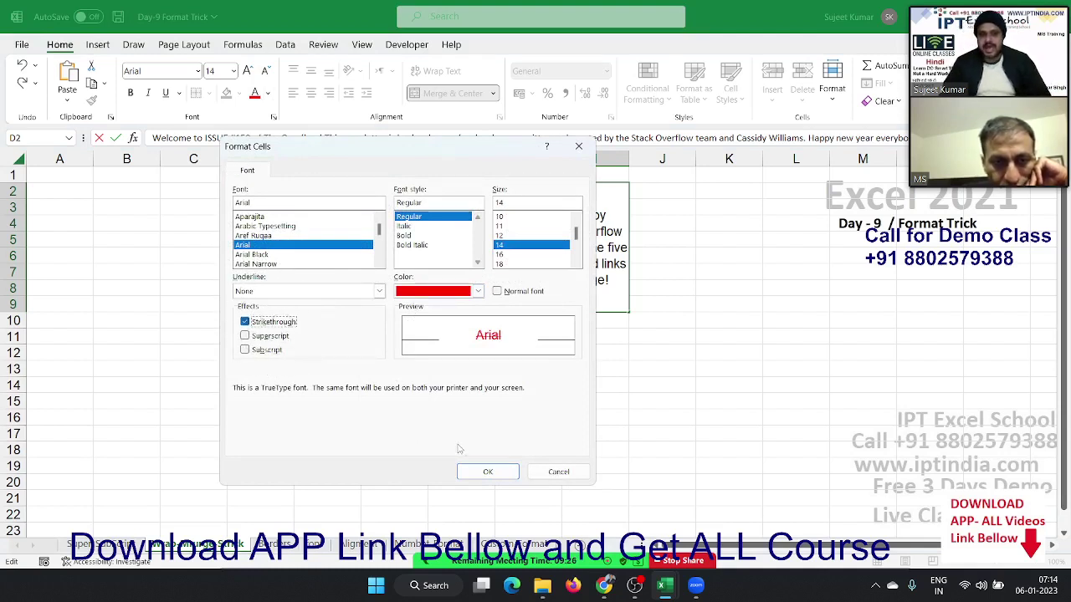
left_click(482, 471)
left_click(492, 431)
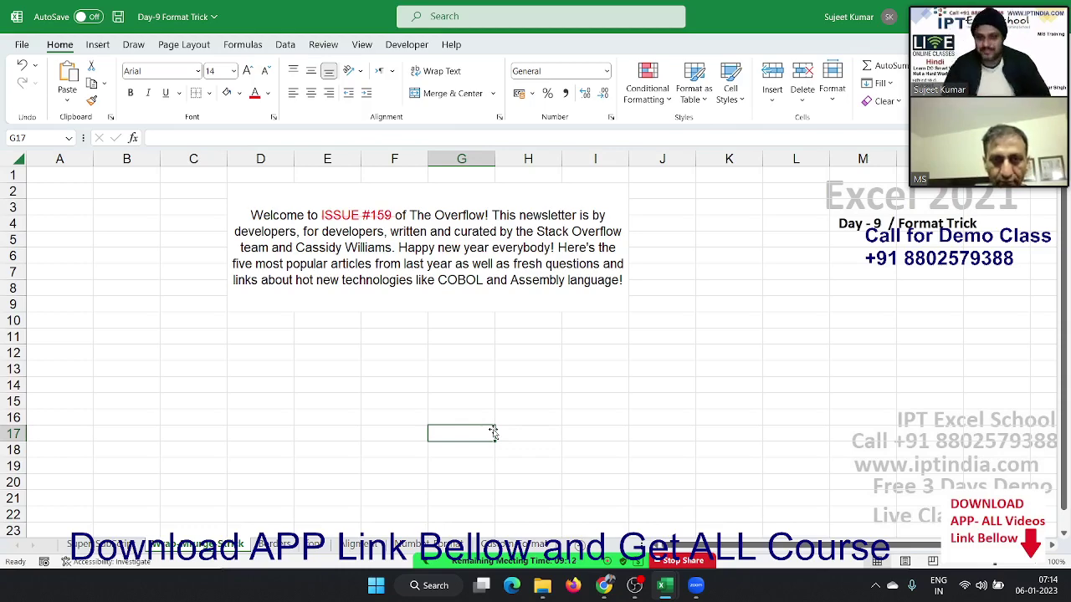
On the Borders sheet, strike through the sales value 51 in B6.
left_click(292, 549)
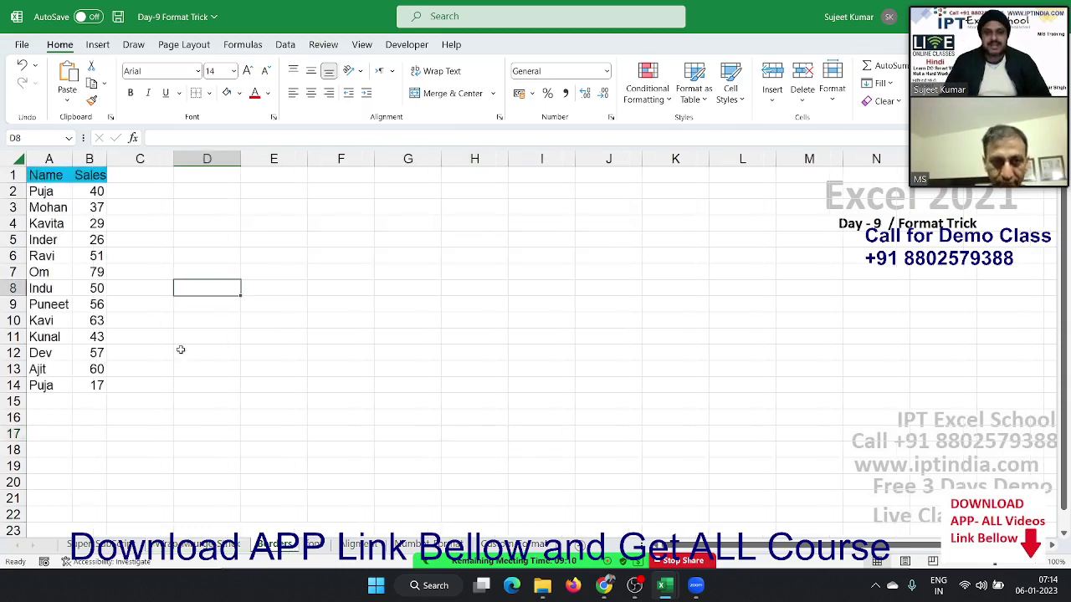
left_click(81, 251)
right_click(81, 252)
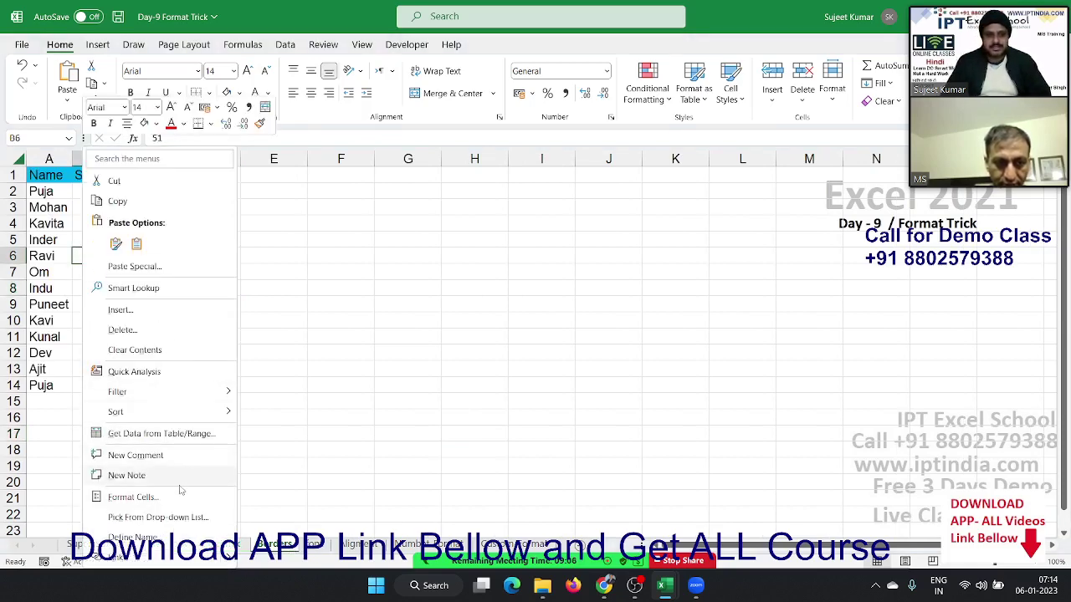
left_click(134, 497)
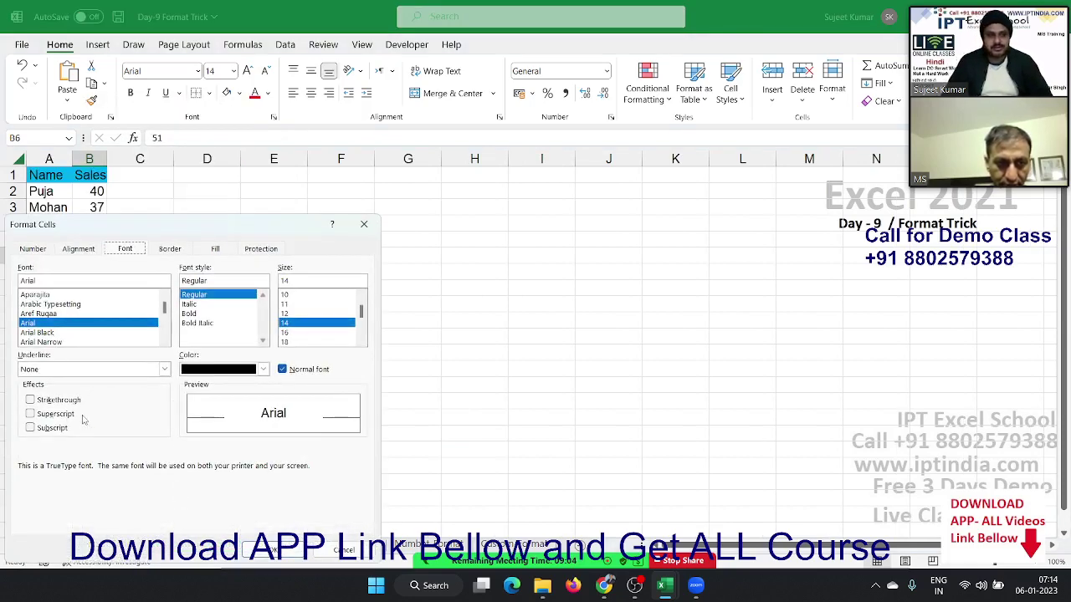
left_click(33, 400)
left_click(294, 554)
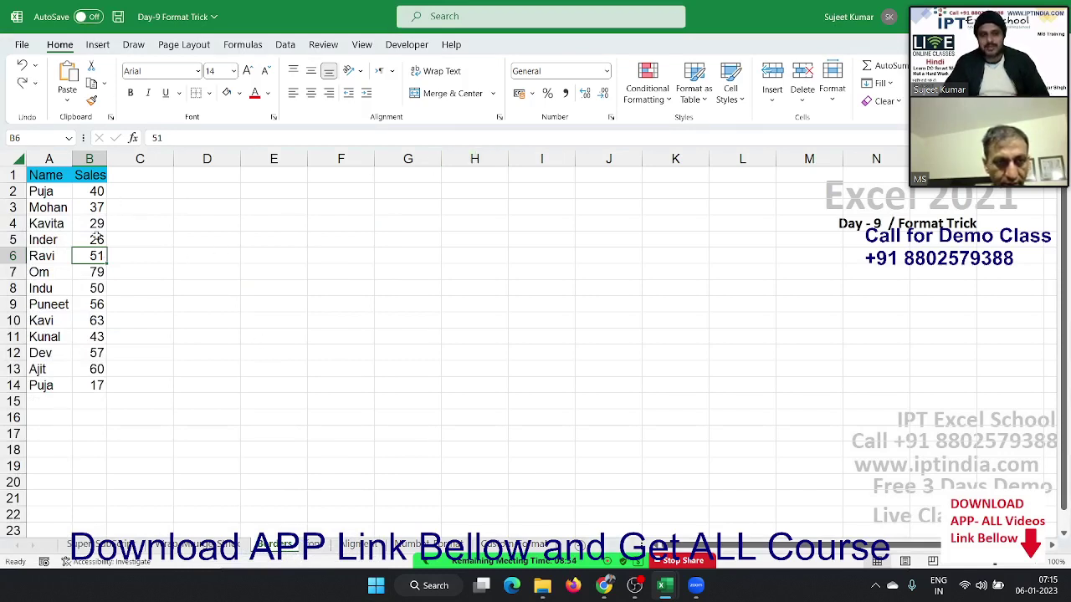
Cross out 37, 51, 57 and 17 with thick red diagonal X borders.
left_click(92, 209, "ctrl")
left_click(98, 353, "ctrl")
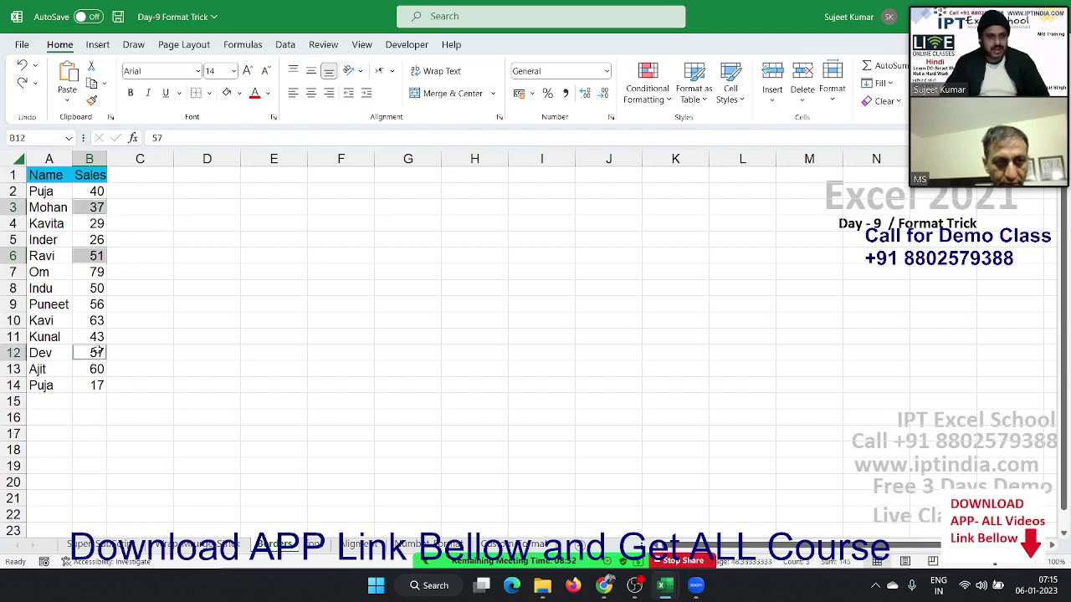
left_click(98, 385, "ctrl")
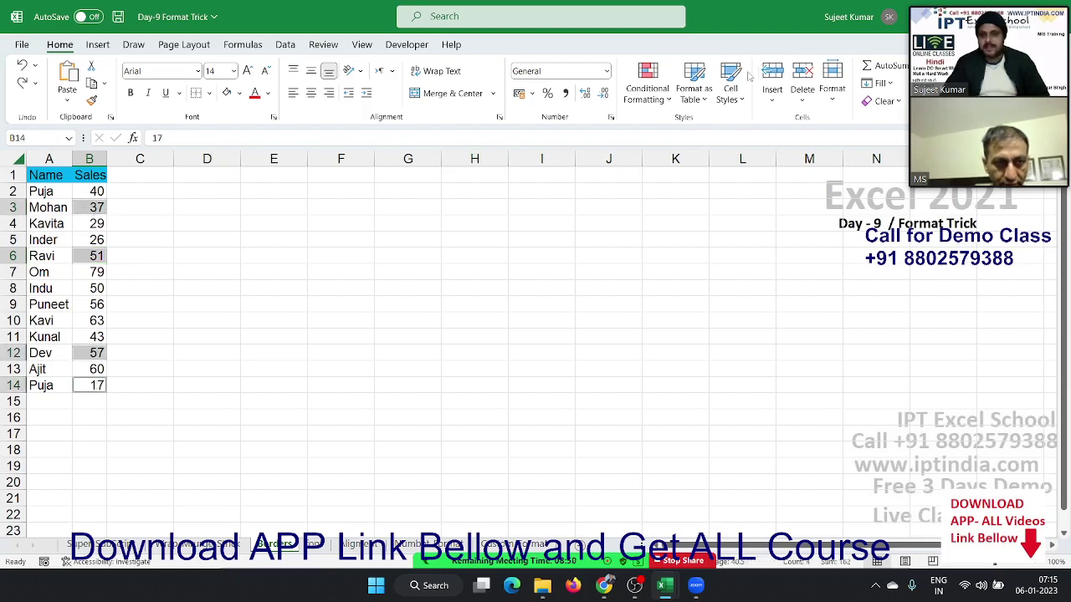
left_click(611, 117)
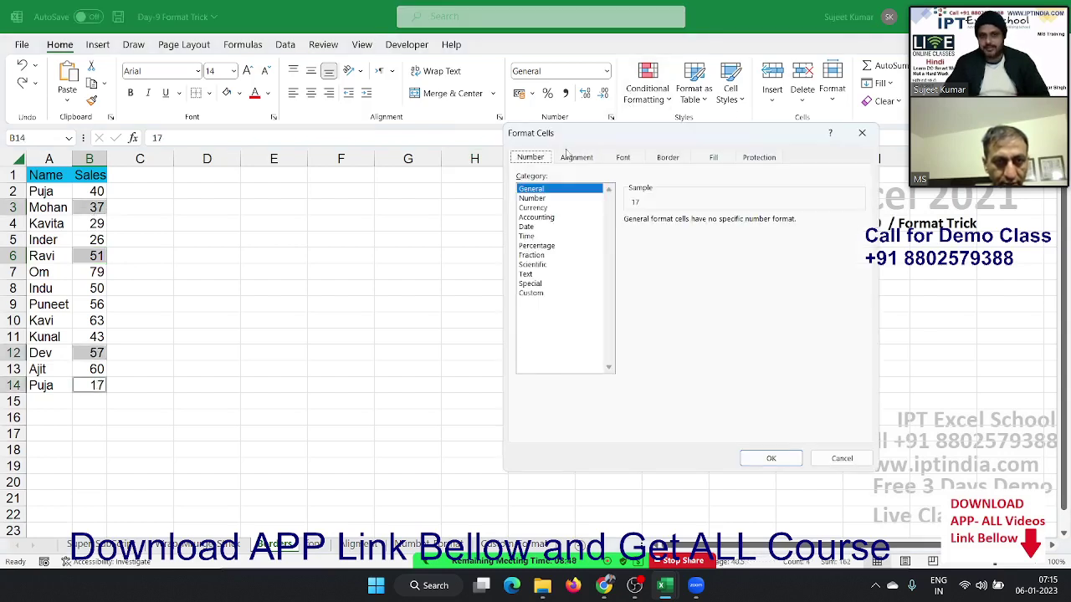
left_click(666, 157)
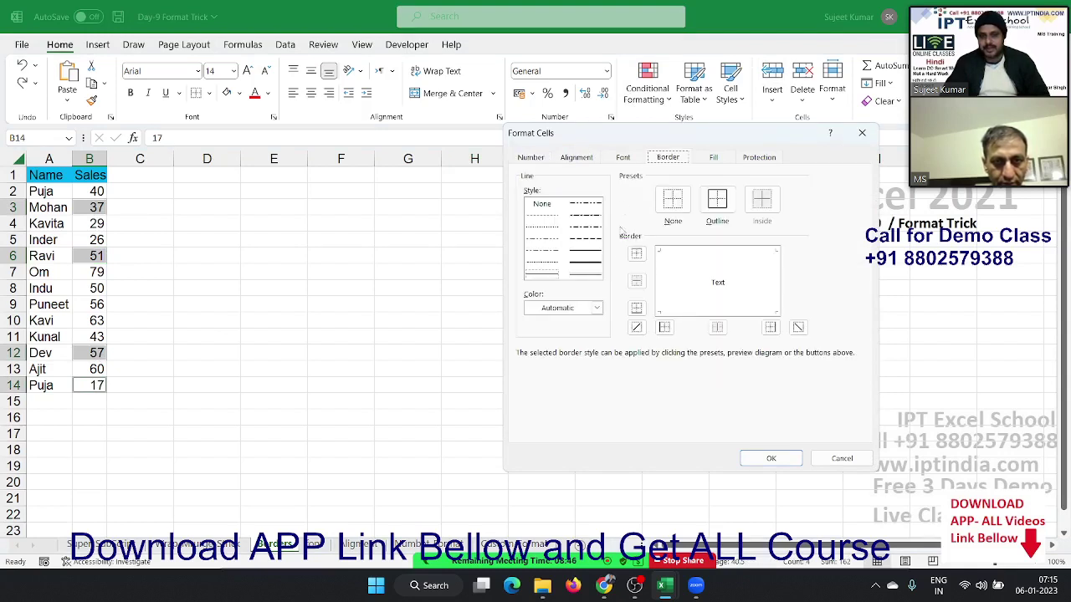
left_click(595, 308)
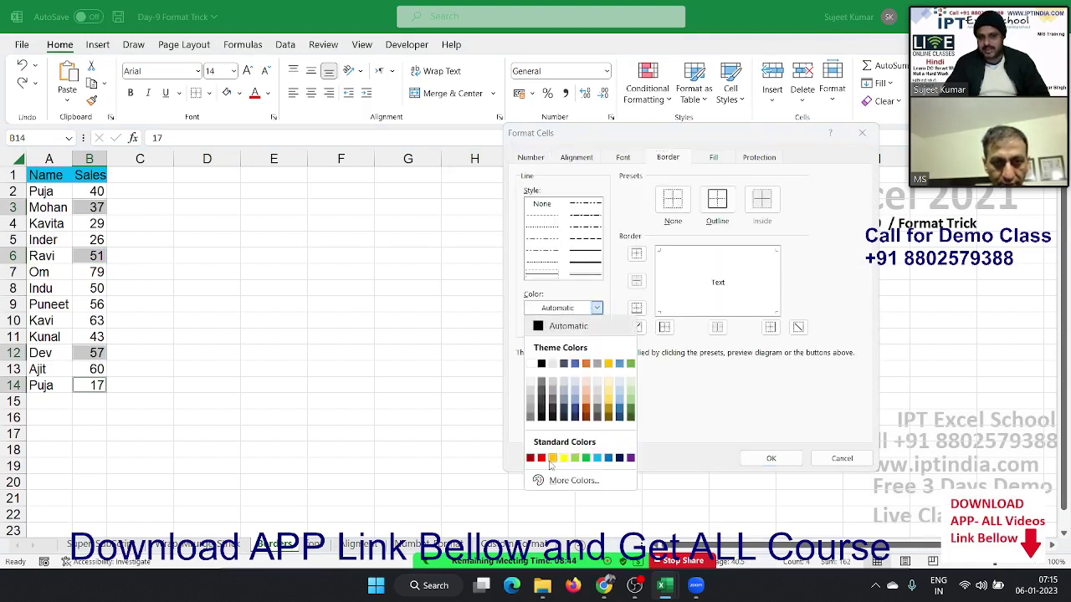
left_click(541, 458)
left_click(636, 328)
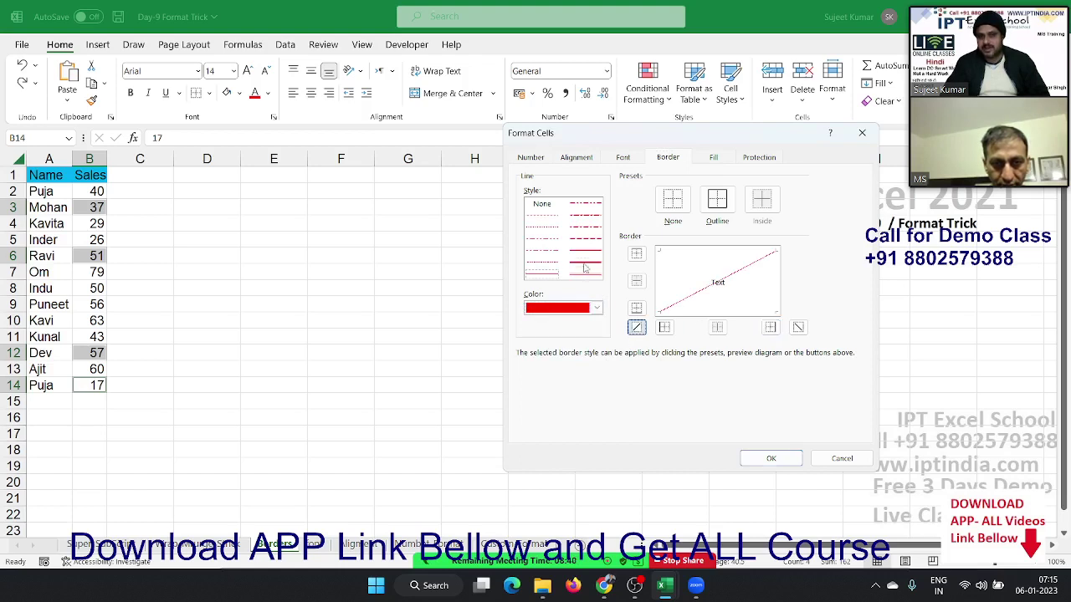
left_click(635, 328)
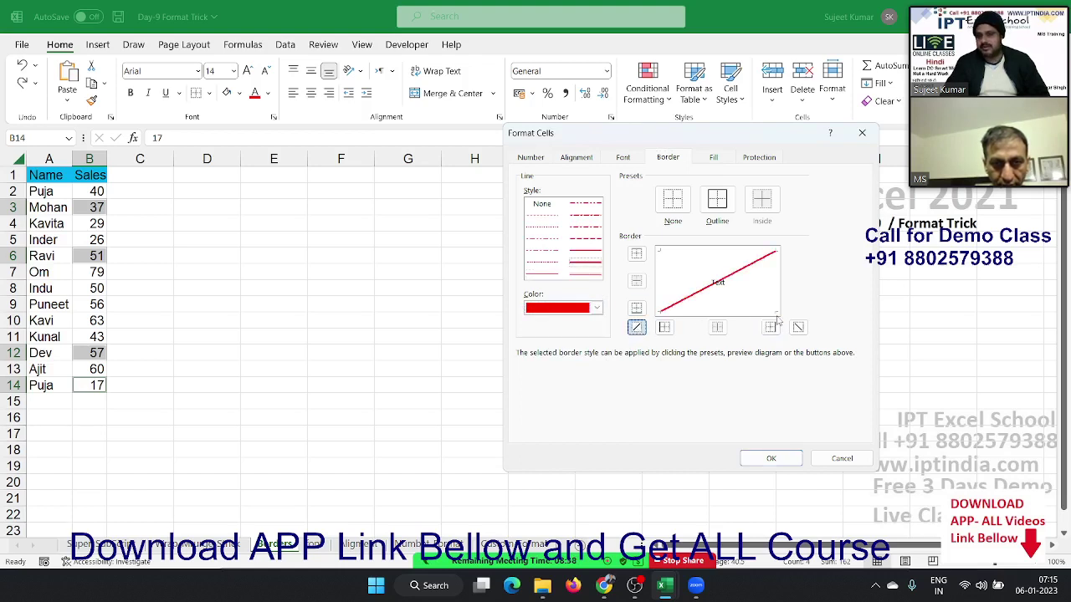
left_click(800, 328)
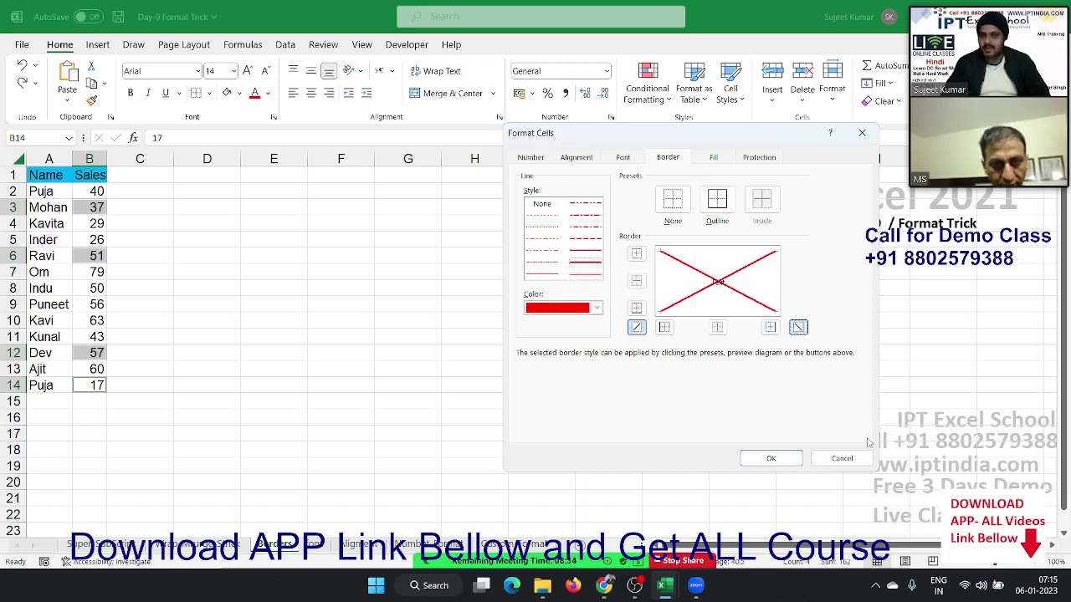
left_click(788, 466)
left_click(323, 430)
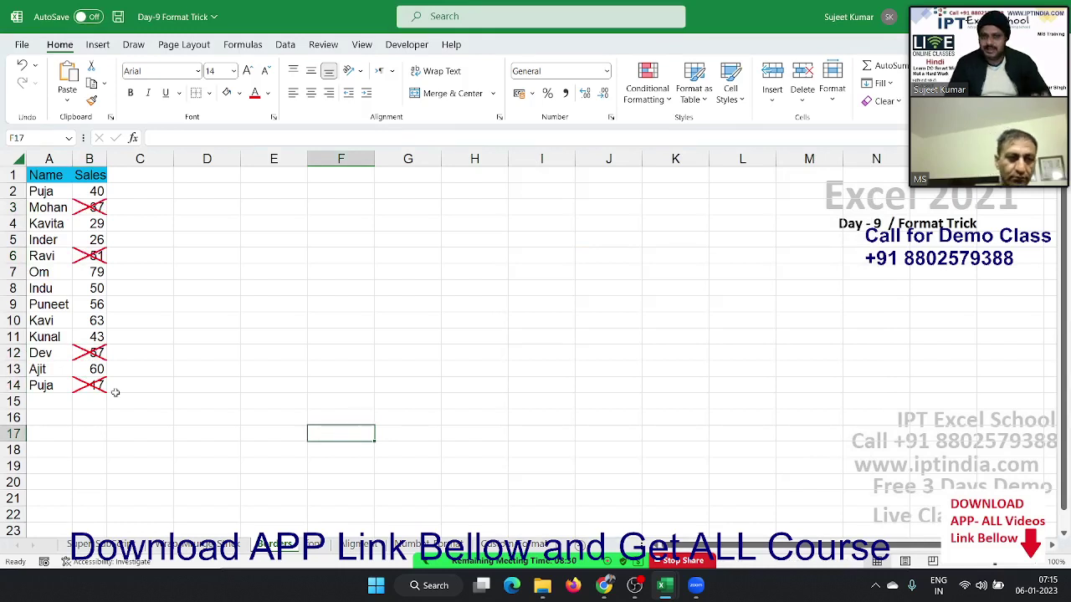
Mark 56 in B9 with a light green left-edge and rising-diagonal tick border.
left_click(93, 305)
right_click(94, 304)
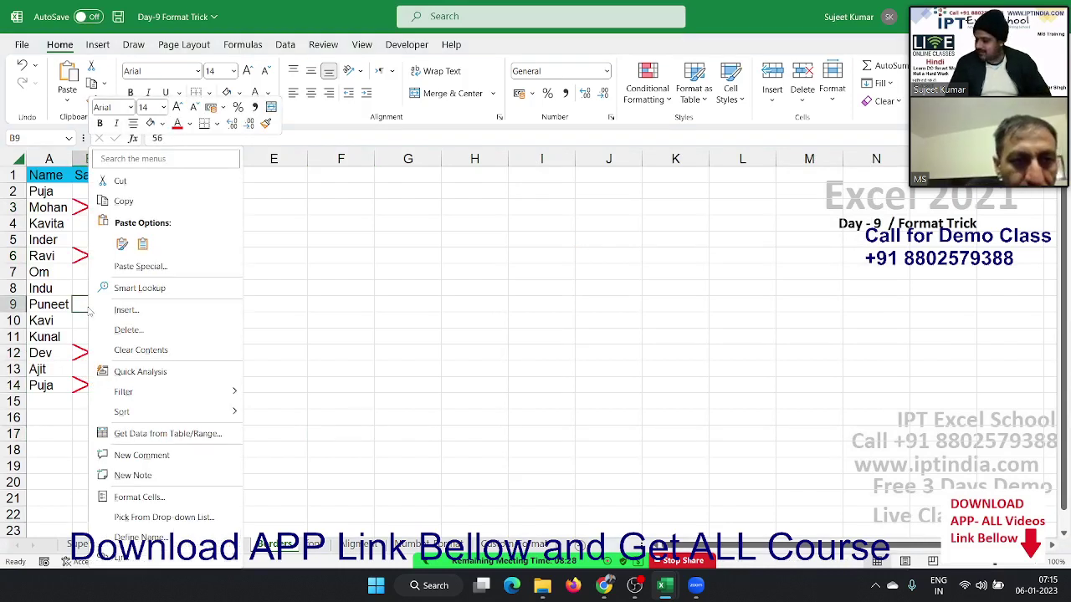
left_click(139, 497)
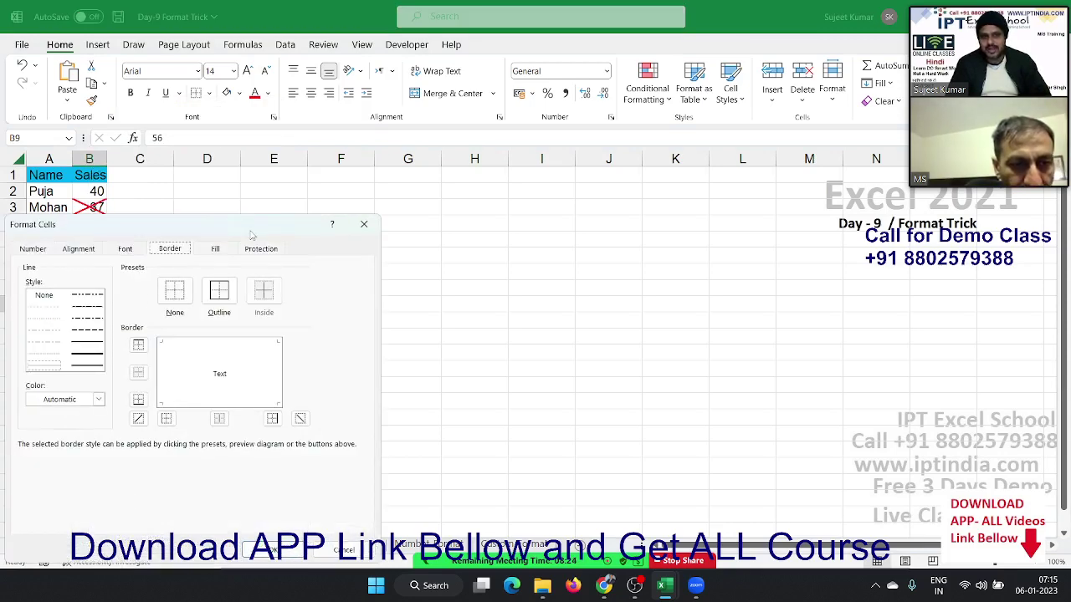
left_click_drag(251, 234, 599, 145)
left_click(443, 309)
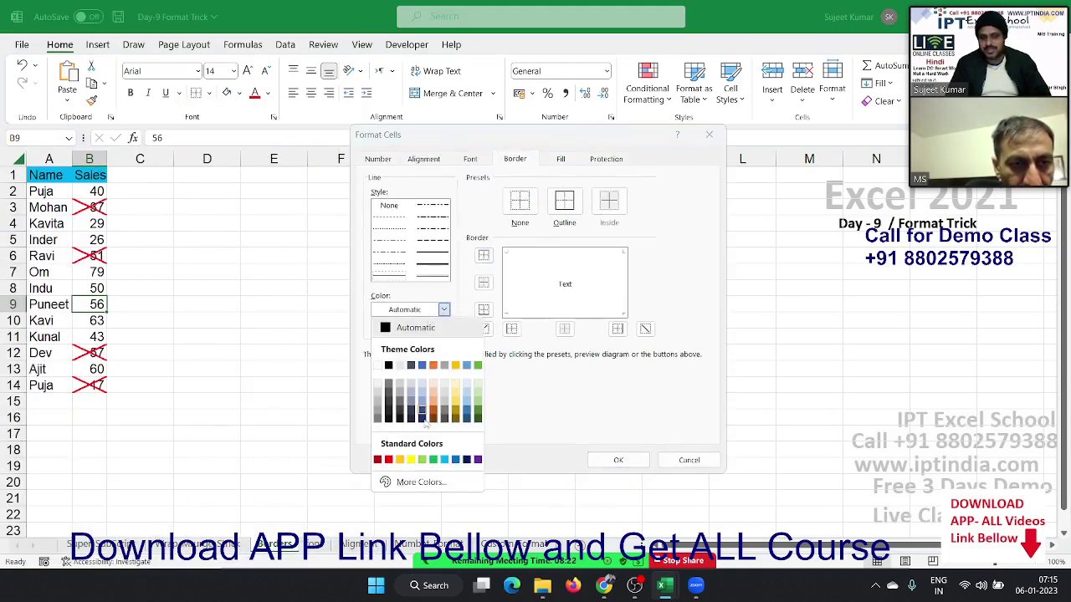
left_click(425, 460)
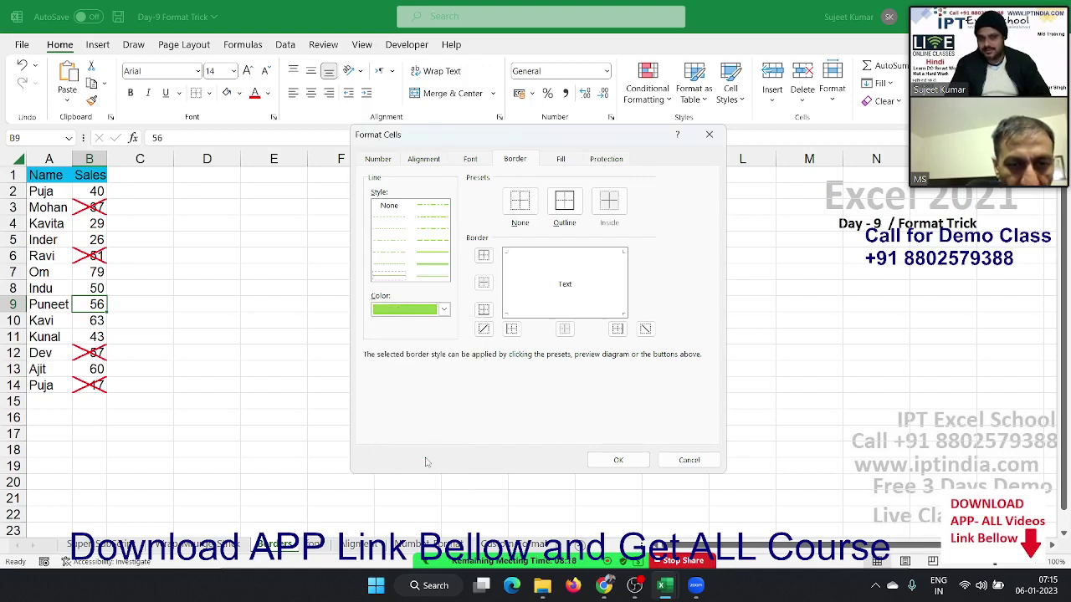
left_click(437, 269)
left_click(512, 329)
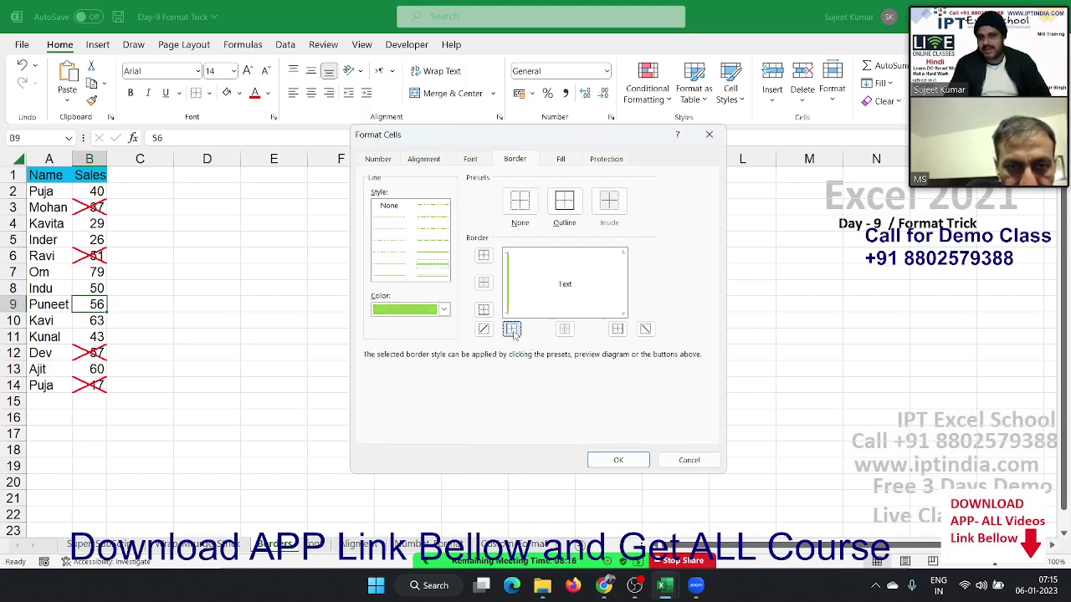
left_click(483, 329)
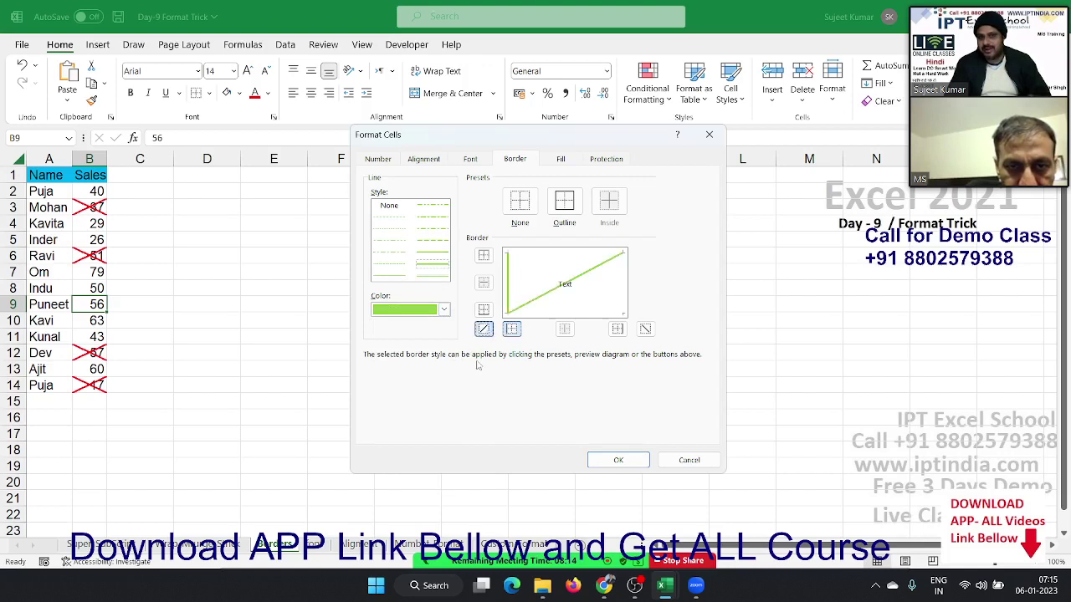
left_click(612, 462)
left_click(348, 422)
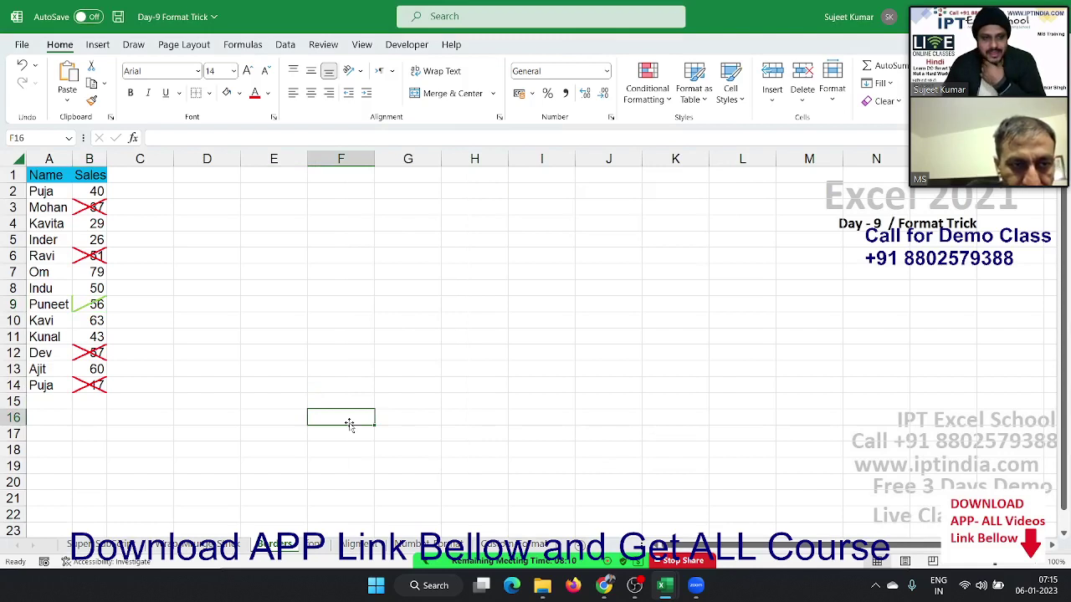
Give 43 the same green tick and reselect the Sales values in column B.
left_click(87, 381)
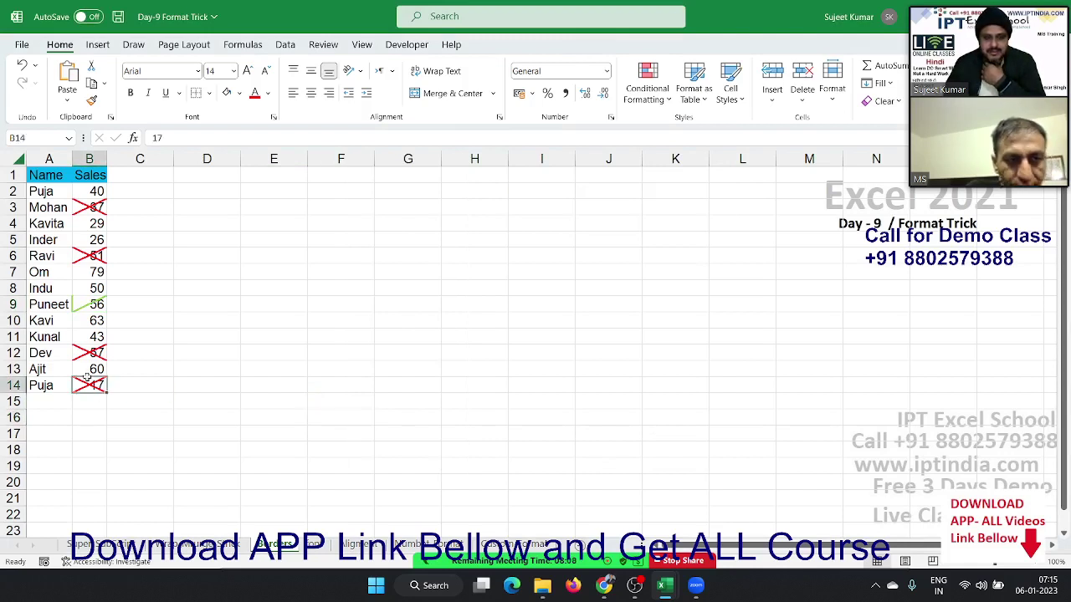
left_click_drag(87, 379, 87, 189)
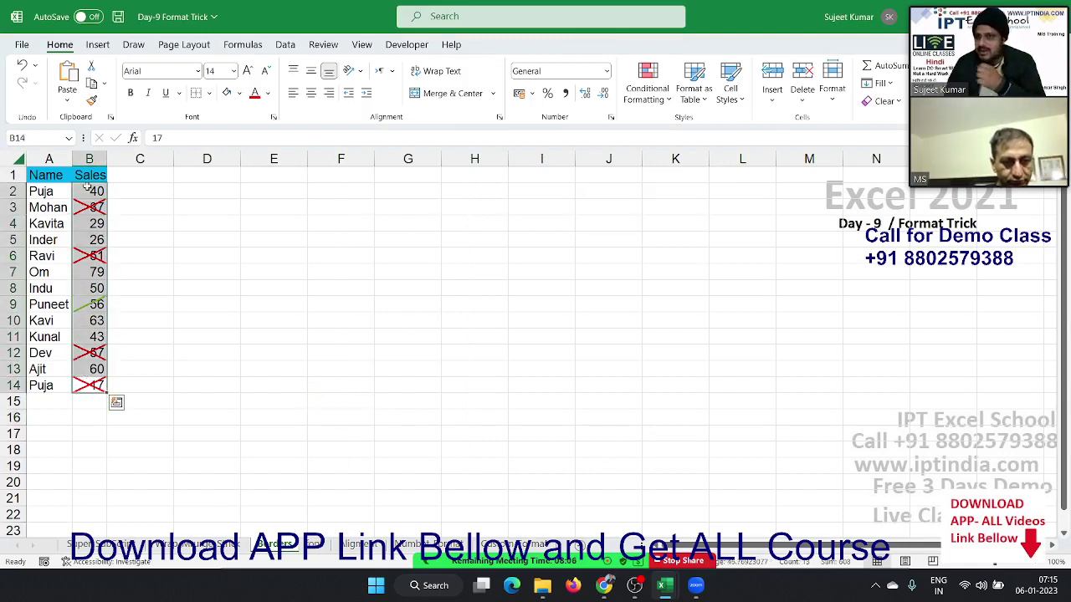
left_click(119, 307)
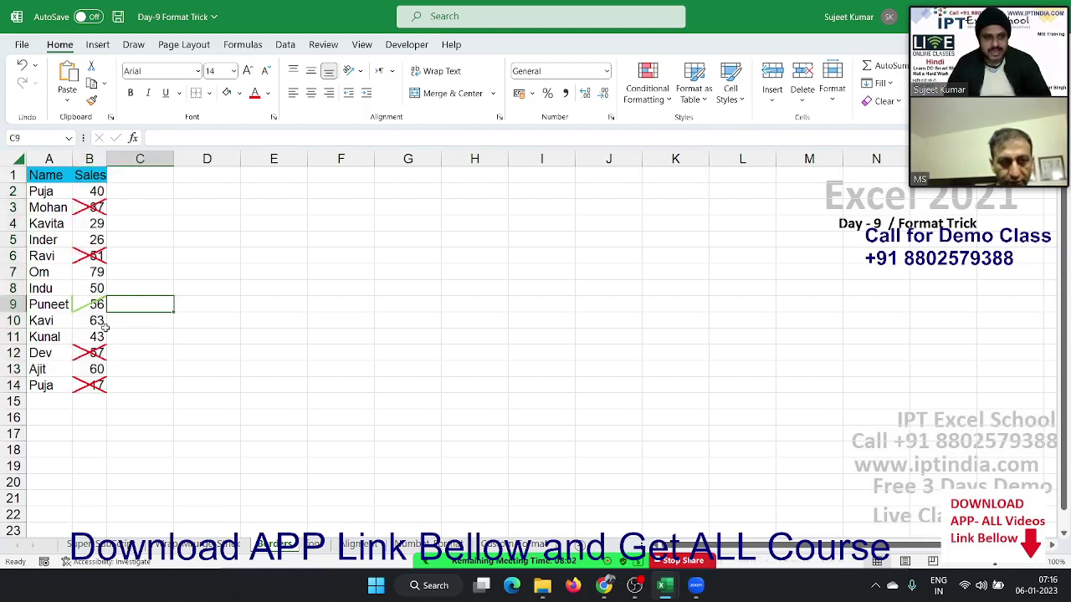
left_click(95, 336)
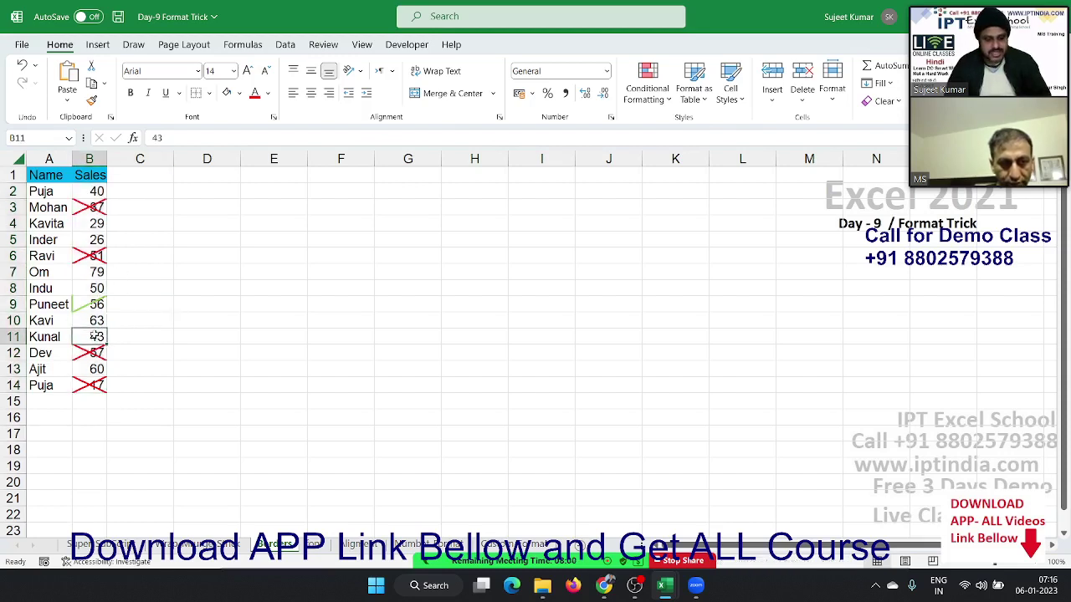
left_click(298, 333)
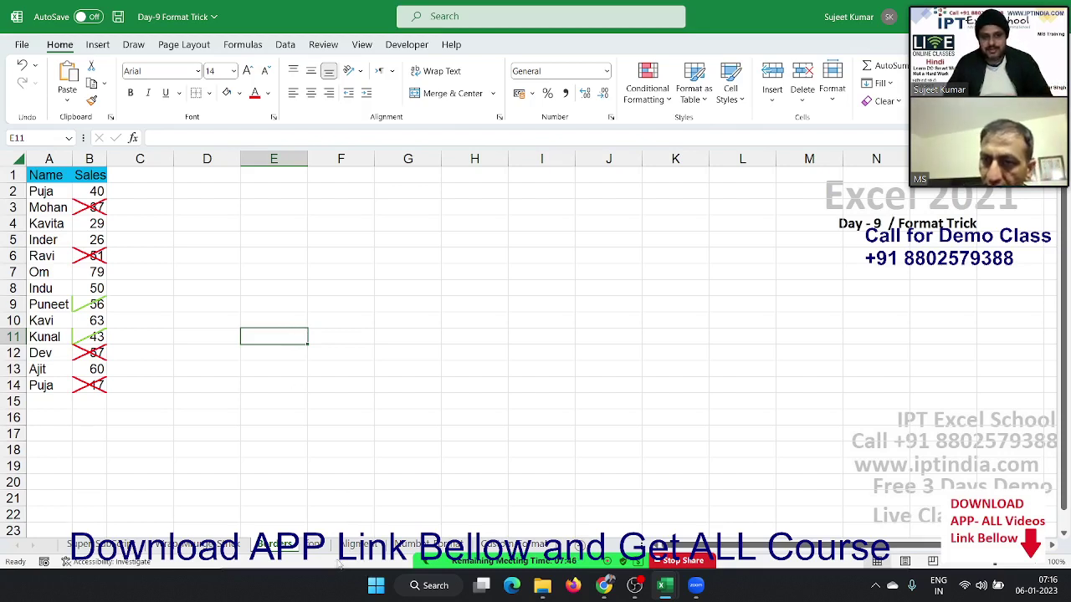
left_click_drag(92, 385, 76, 192)
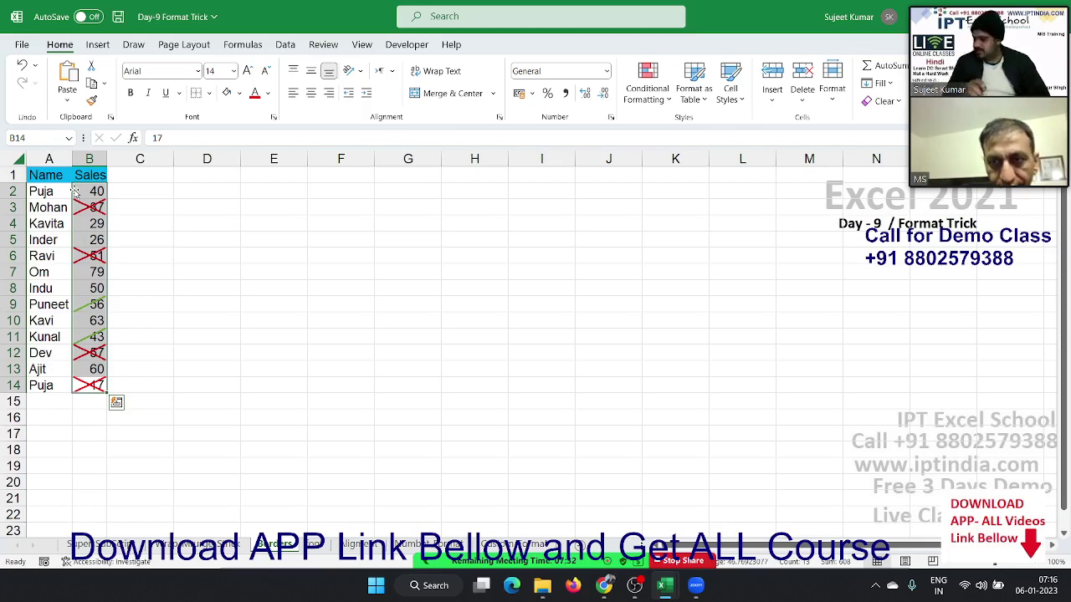
On the next sheet, set Status cells C2:C14 to the Wingdings 2 font.
left_click(326, 545)
left_click_drag(134, 193, 137, 385)
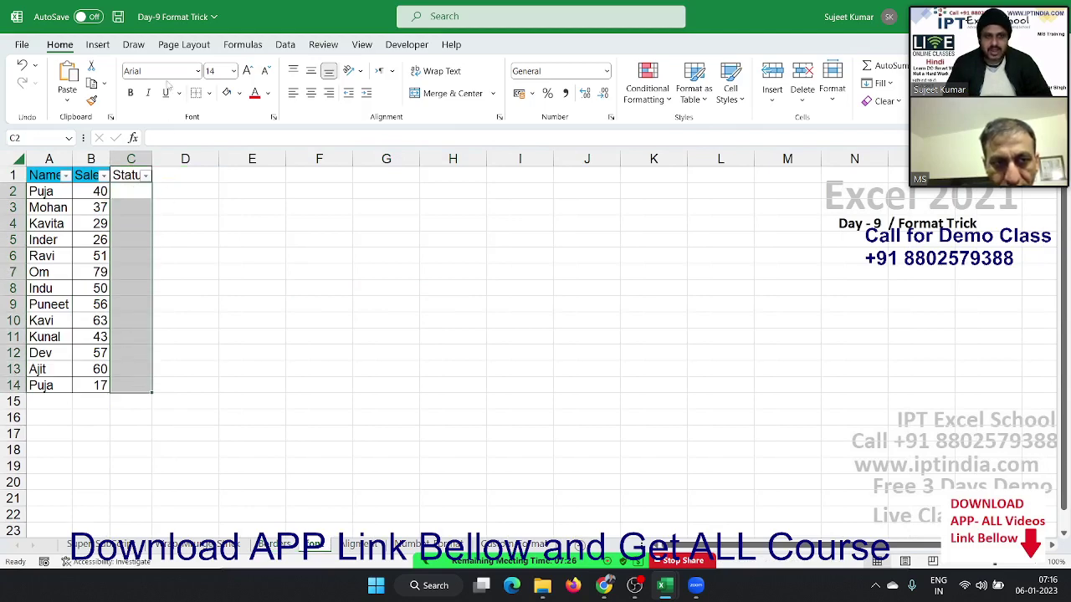
left_click(197, 70)
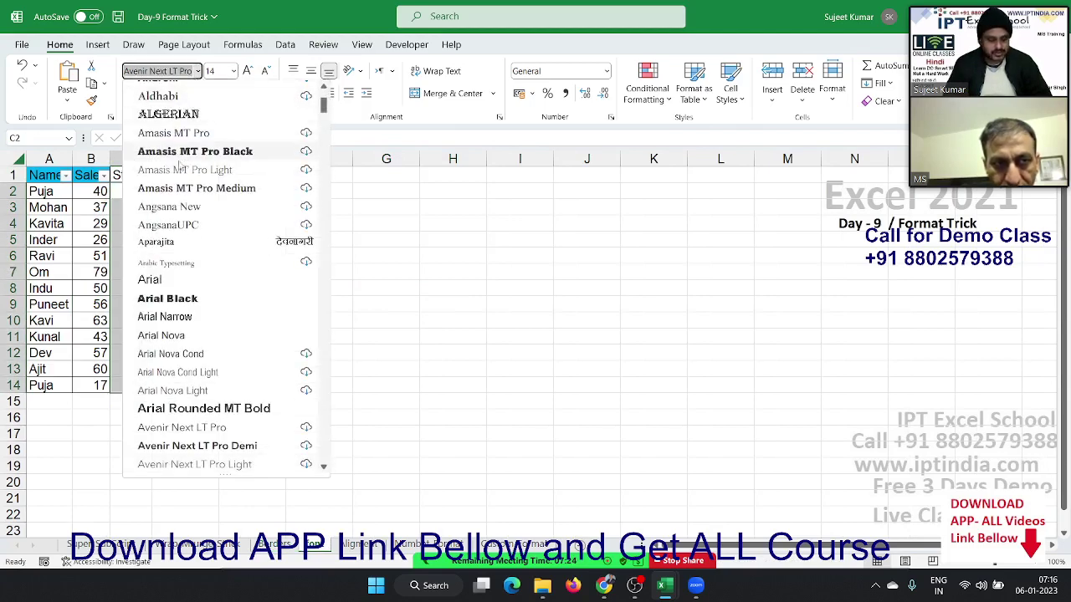
key("Up")
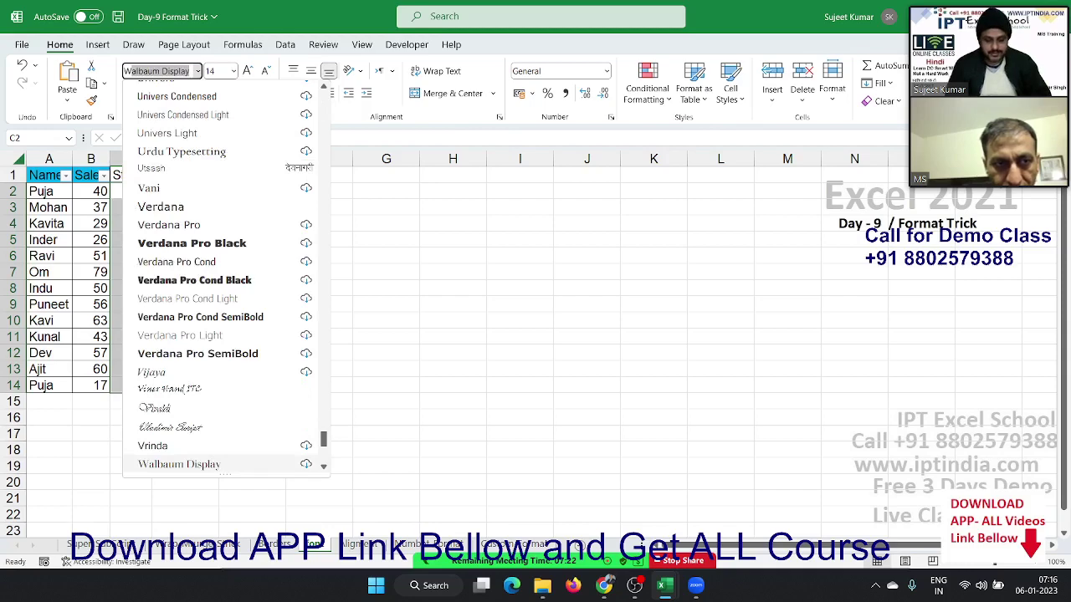
key("Down")
key("Down")
key("Down")
key("Down")
key("Down")
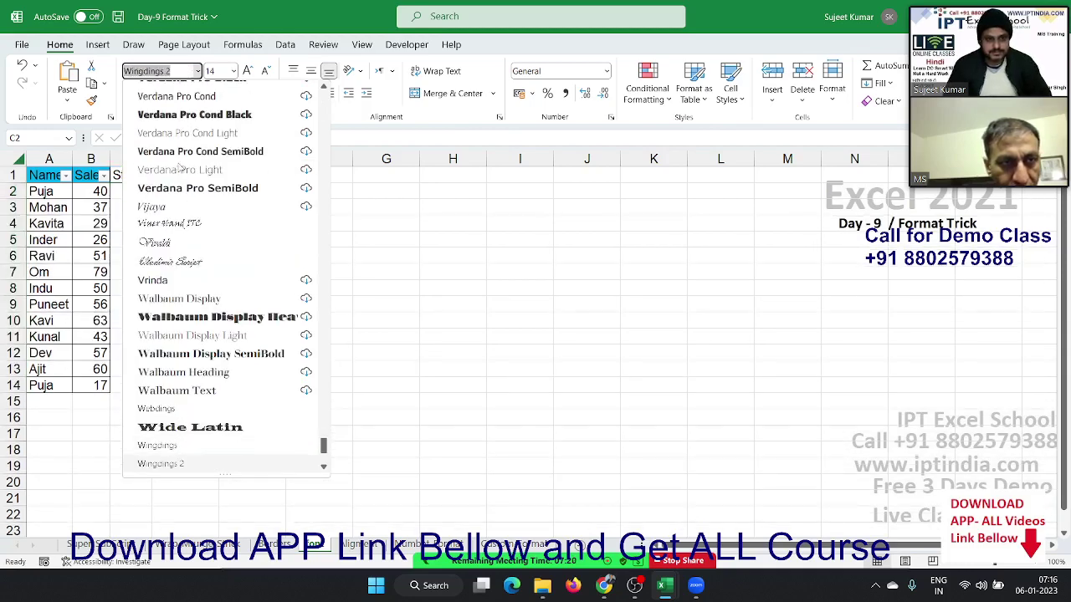
key("Return")
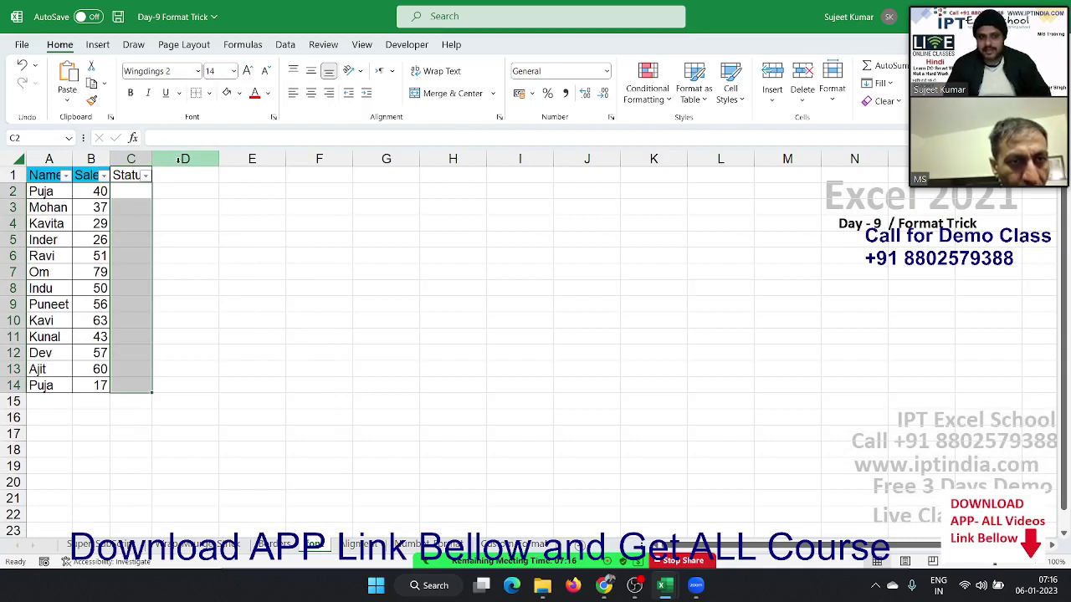
Type P ticks in C3 and C6 and O crosses in C4 and C8.
key("Down")
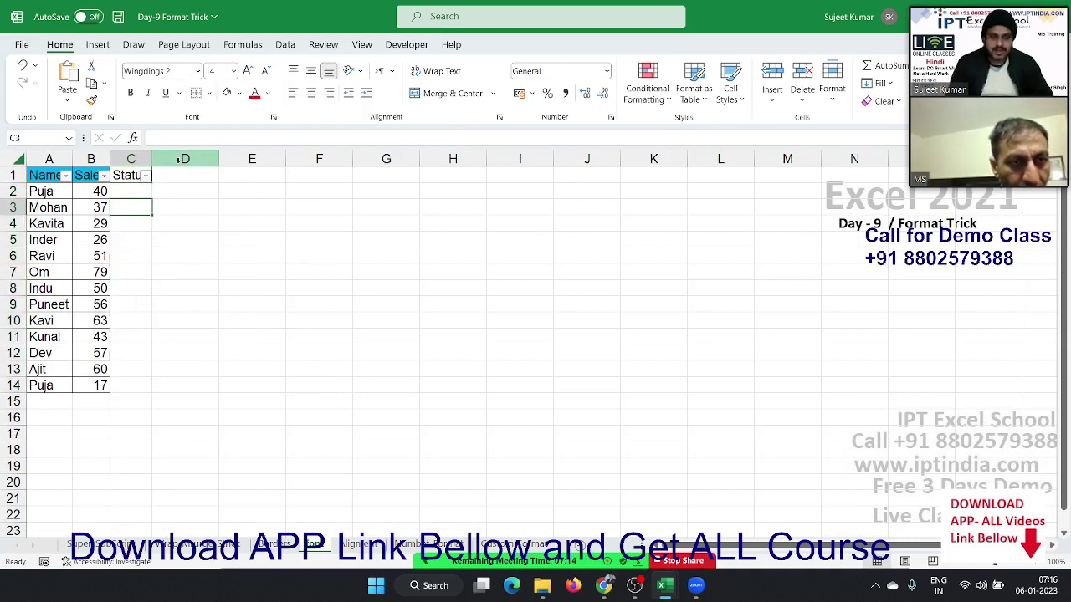
type("P")
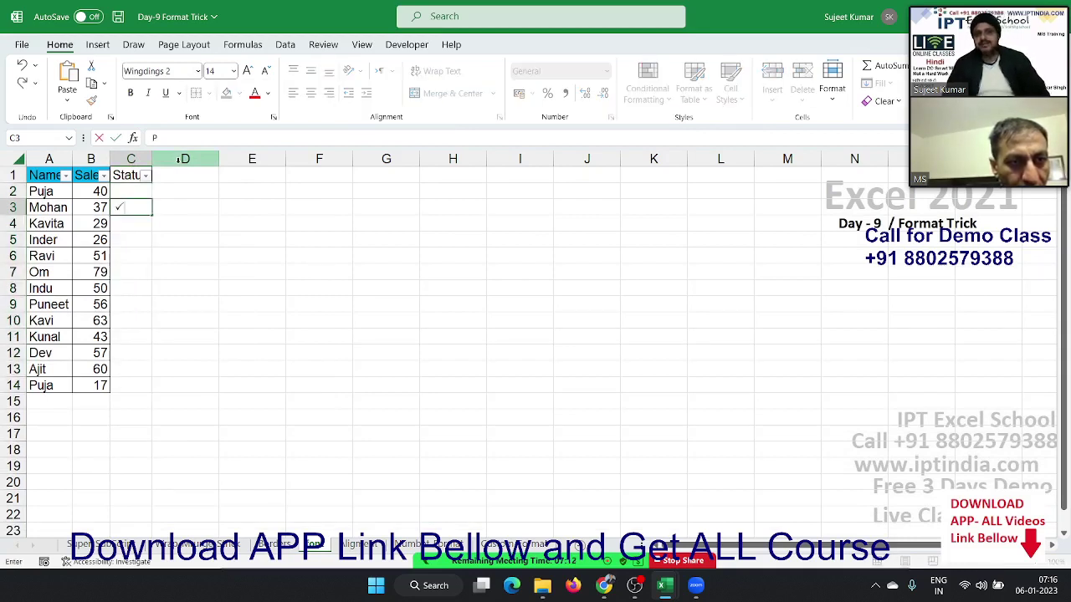
key("Return")
key("Return")
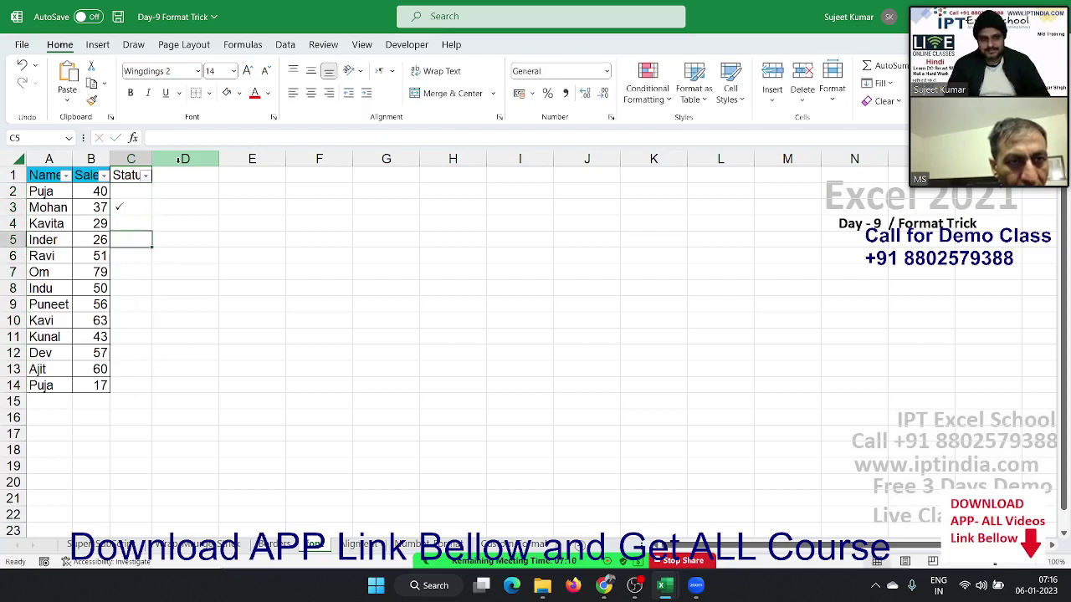
key("Return")
type("P")
key("Return")
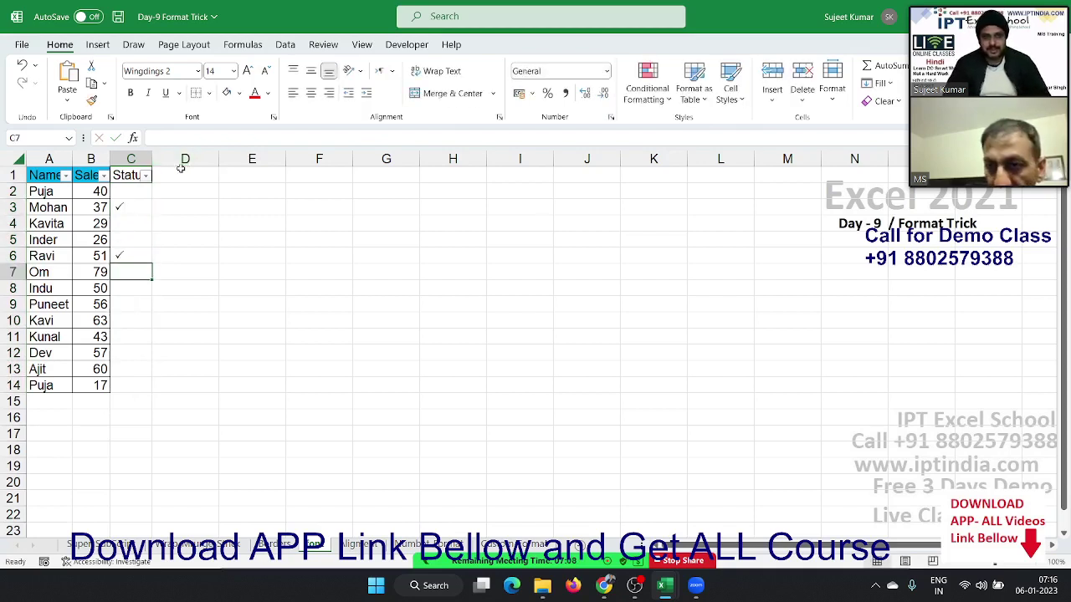
left_click(133, 203)
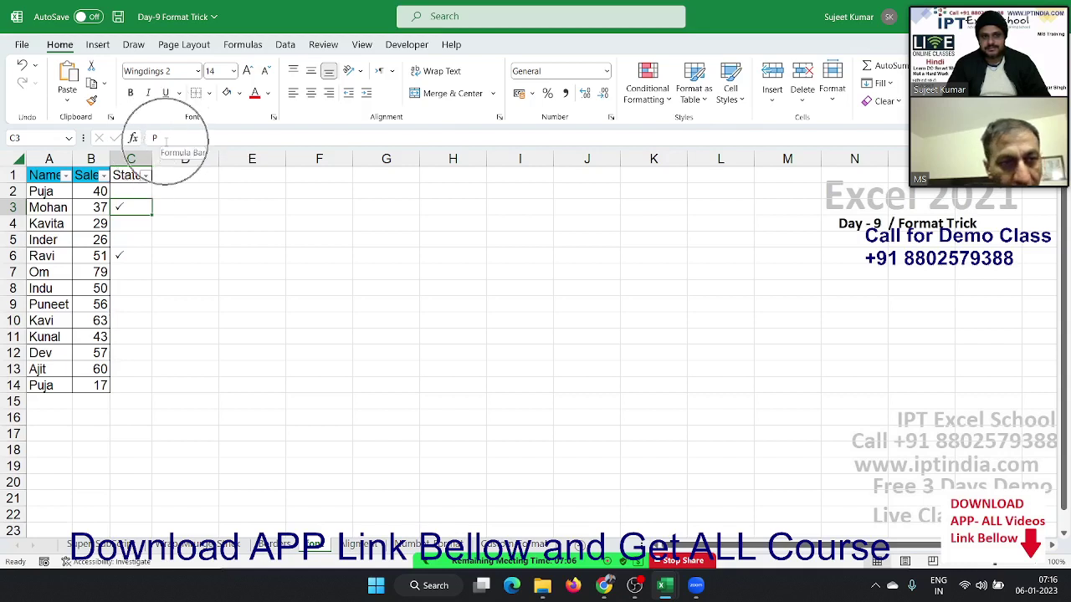
left_click(142, 224)
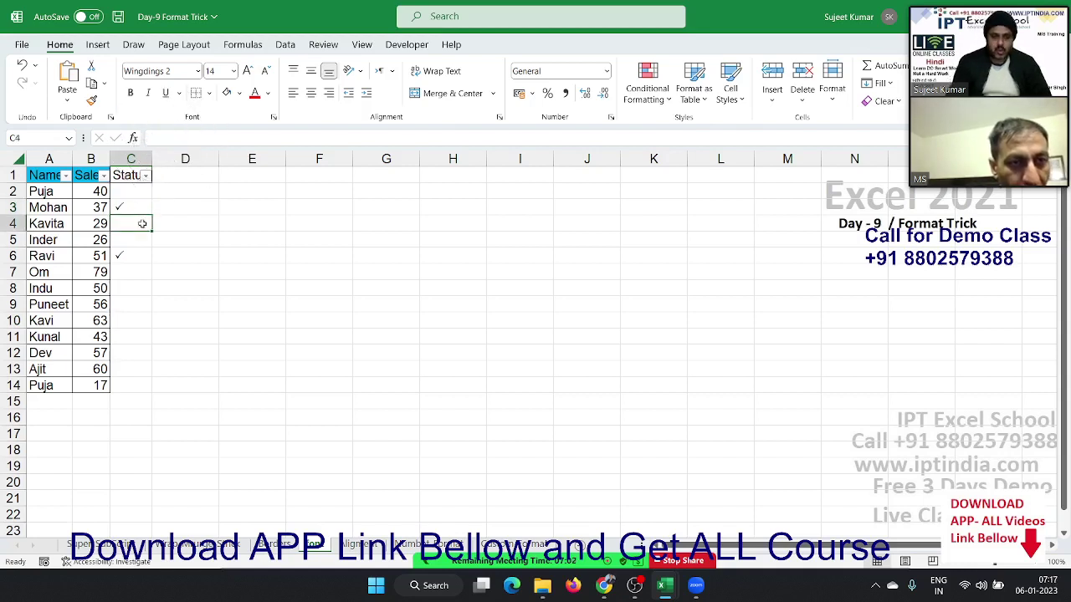
type("O")
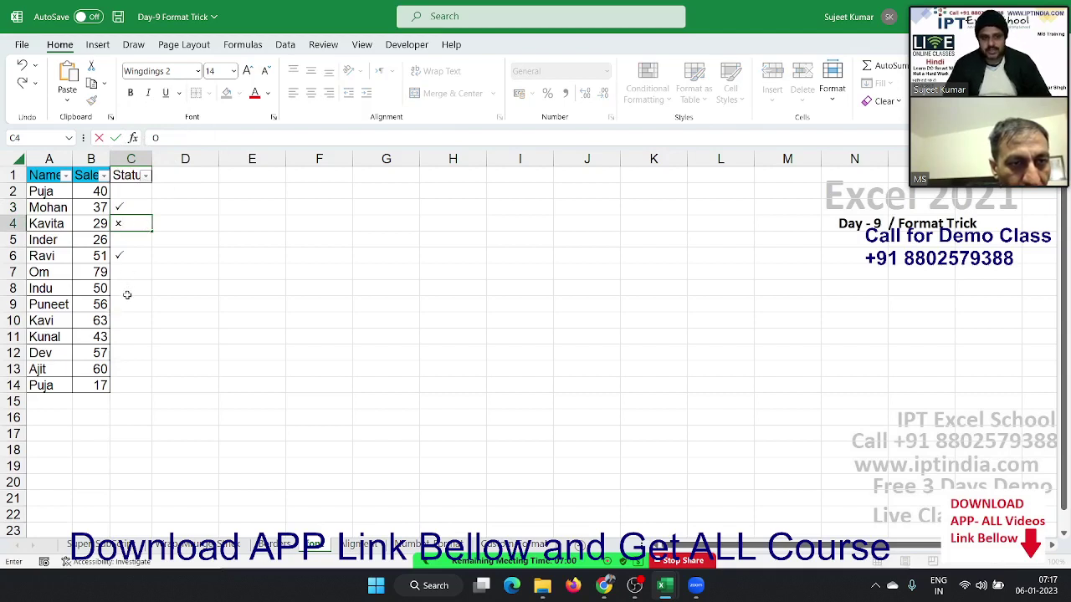
left_click(128, 297)
type("O")
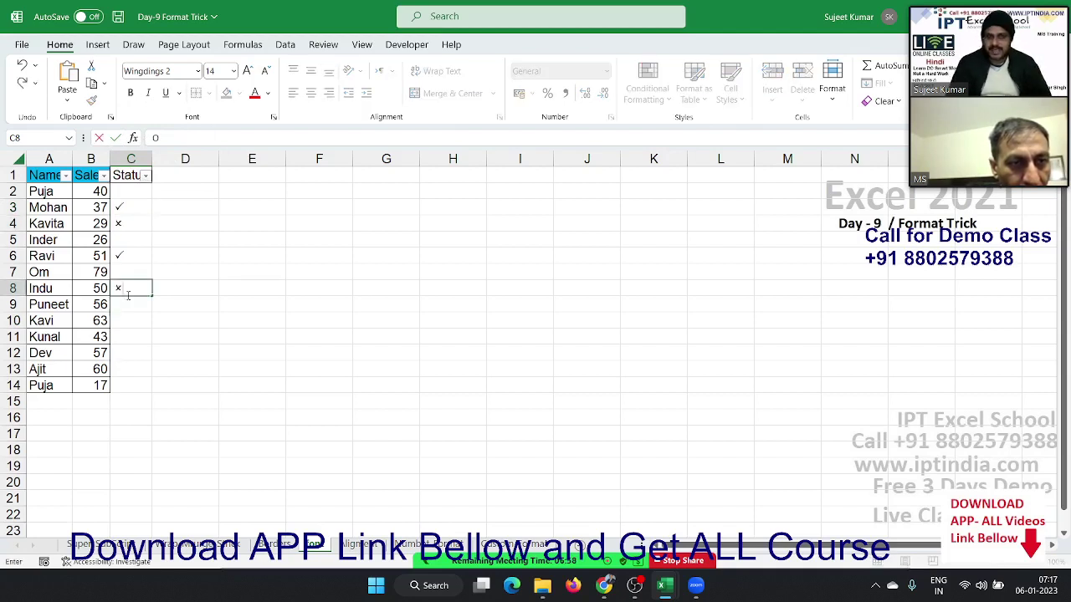
key("Return")
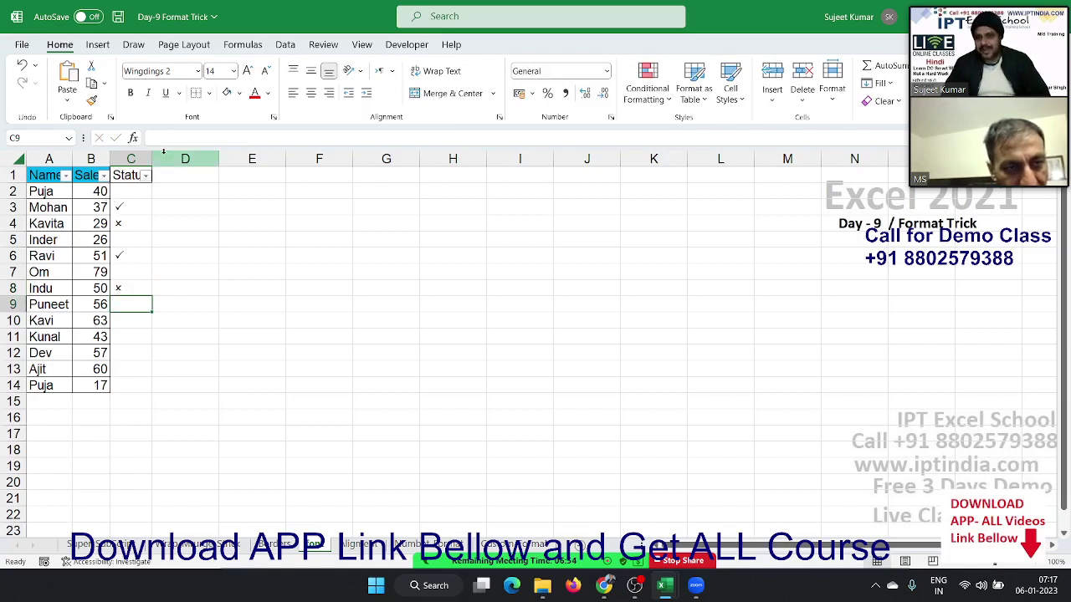
left_click(146, 175)
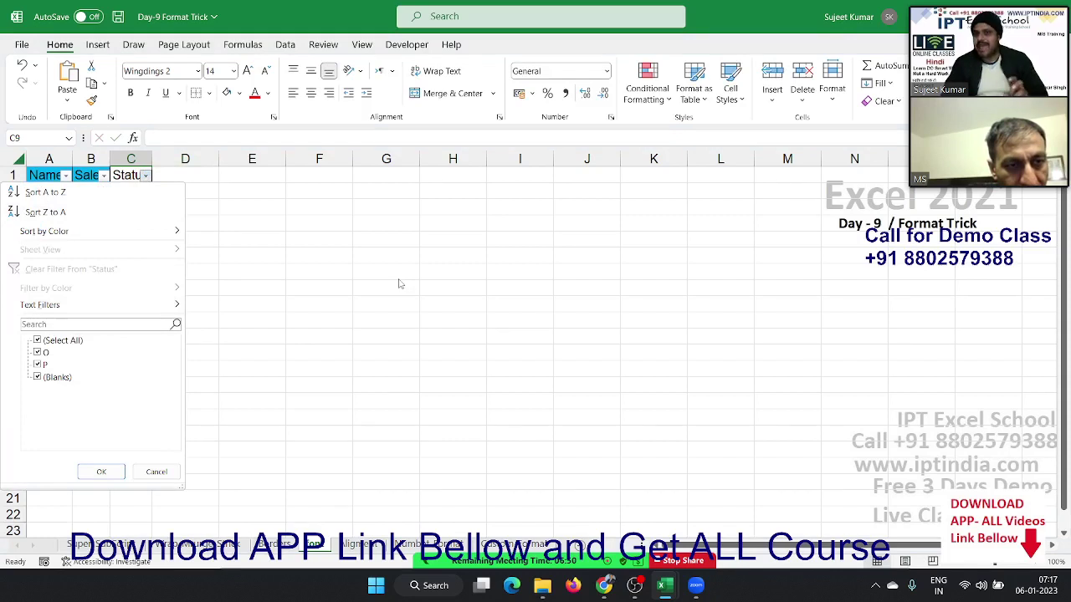
key("Escape")
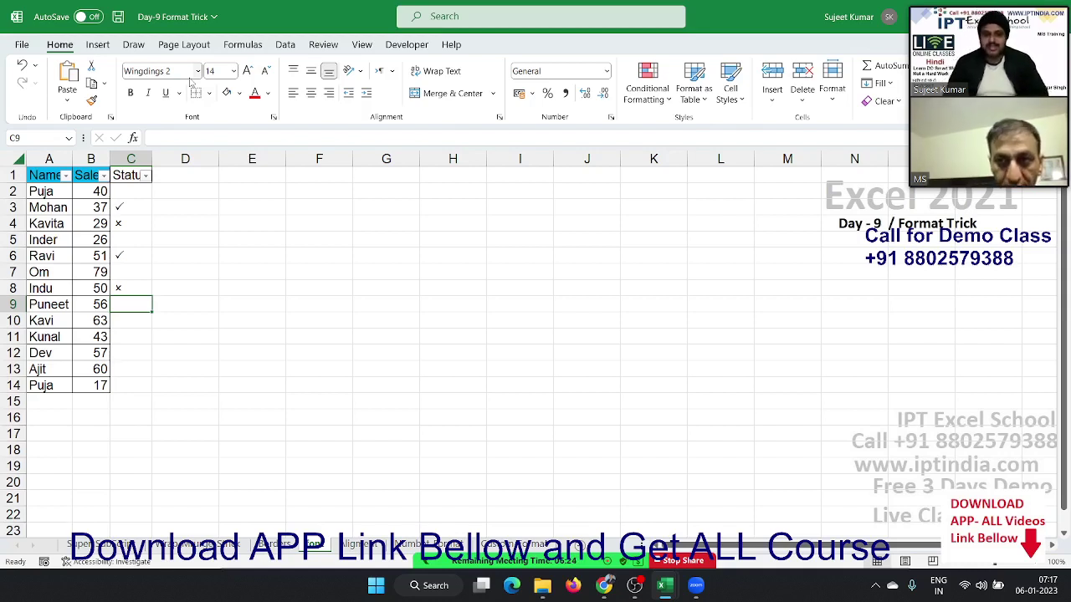
Enter J in F6 and set its text orientation to 45 degrees.
key("Up")
key("Up")
key("Up")
key("Right")
key("Right")
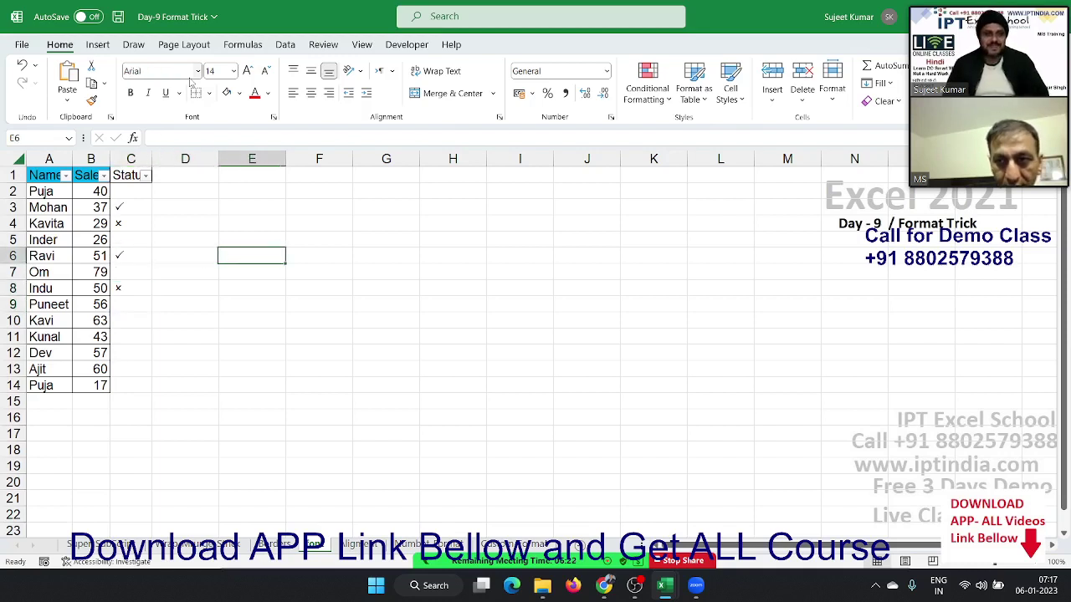
key("Right")
type("J")
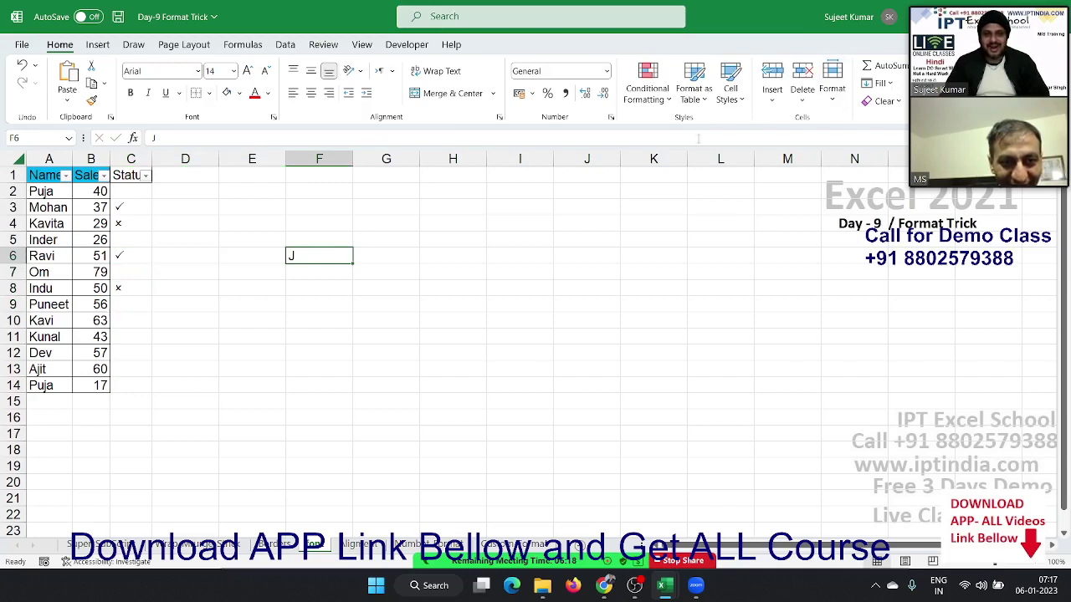
left_click(611, 120)
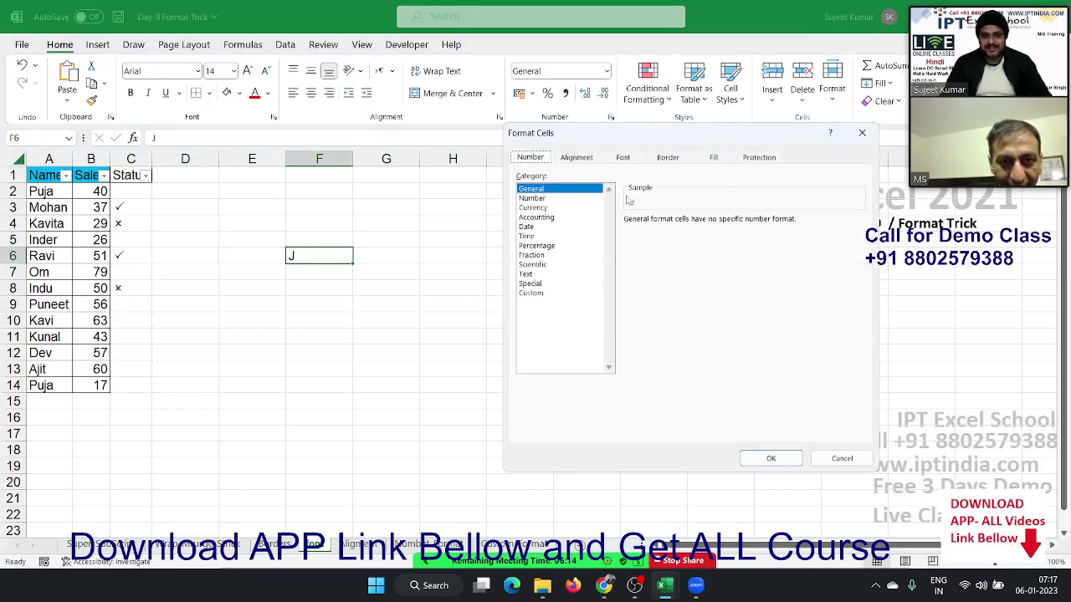
left_click(597, 161)
left_click_drag(849, 227, 850, 271)
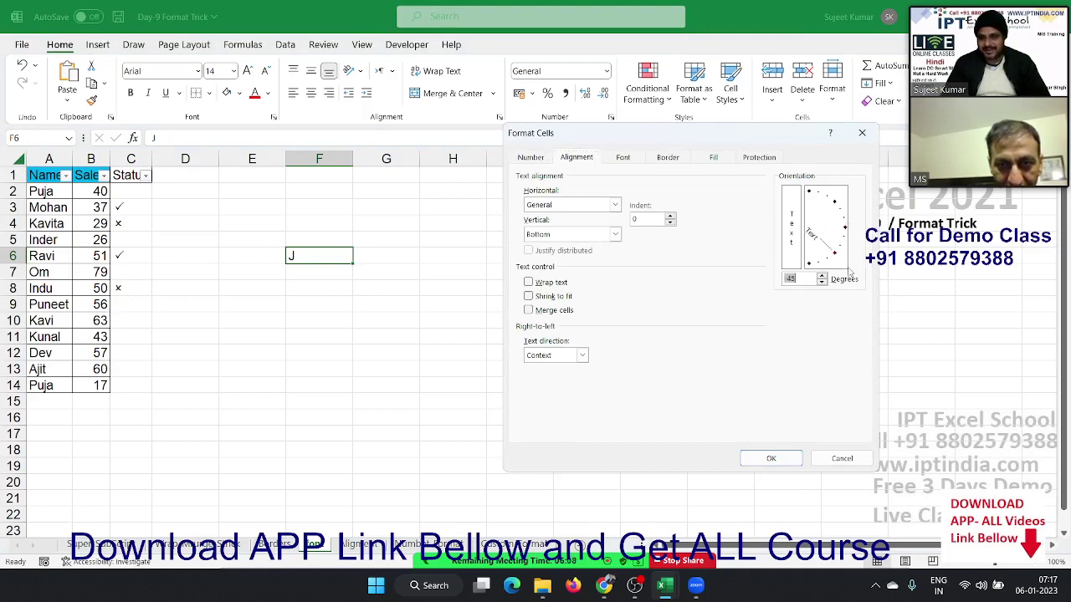
left_click(791, 463)
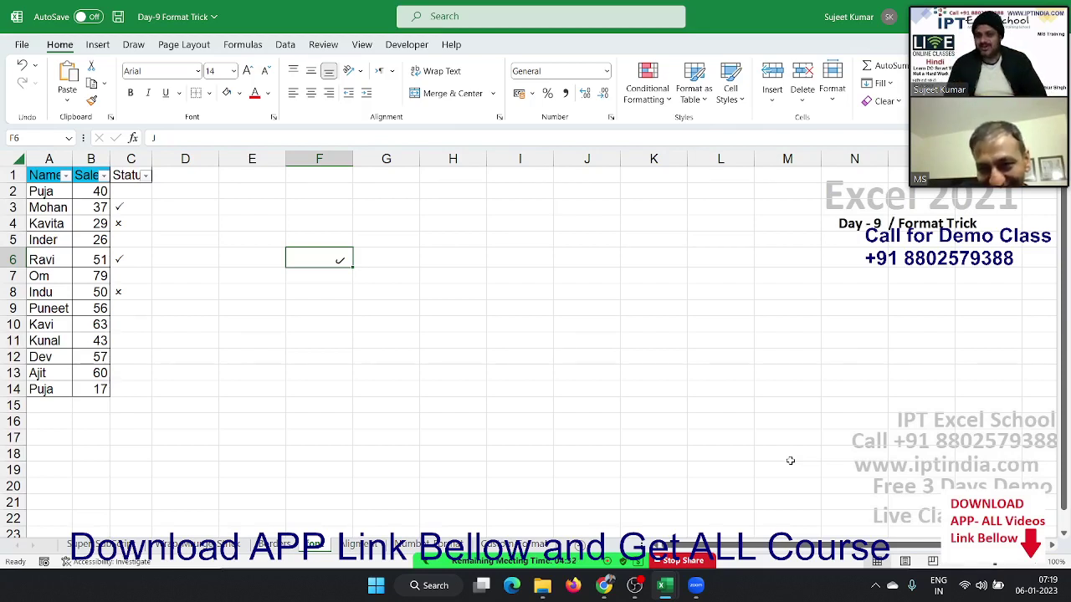
Enter x in F10, select F6:F13, then select Alignment sheet date headers D4:AE4.
key("Down")
key("Down")
key("Down")
key("Down")
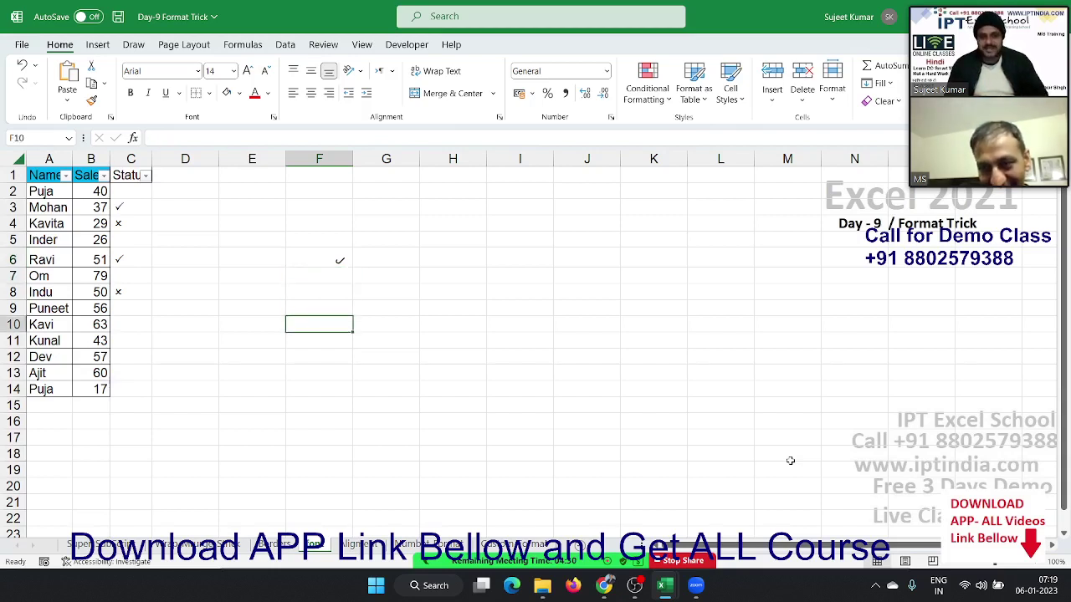
type("x")
key("Return")
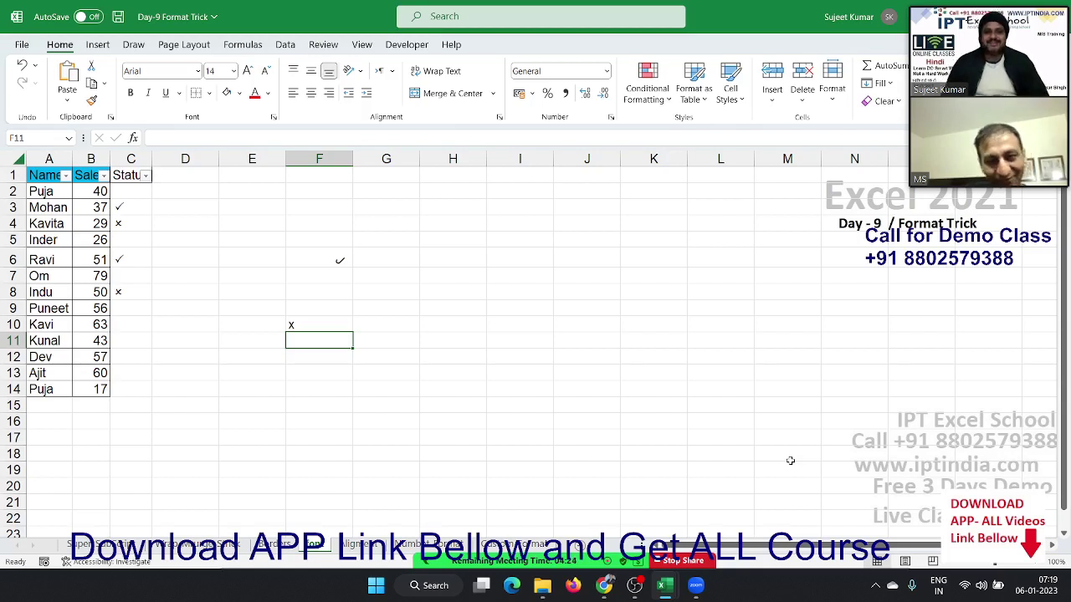
left_click(279, 398)
left_click_drag(334, 369, 322, 250)
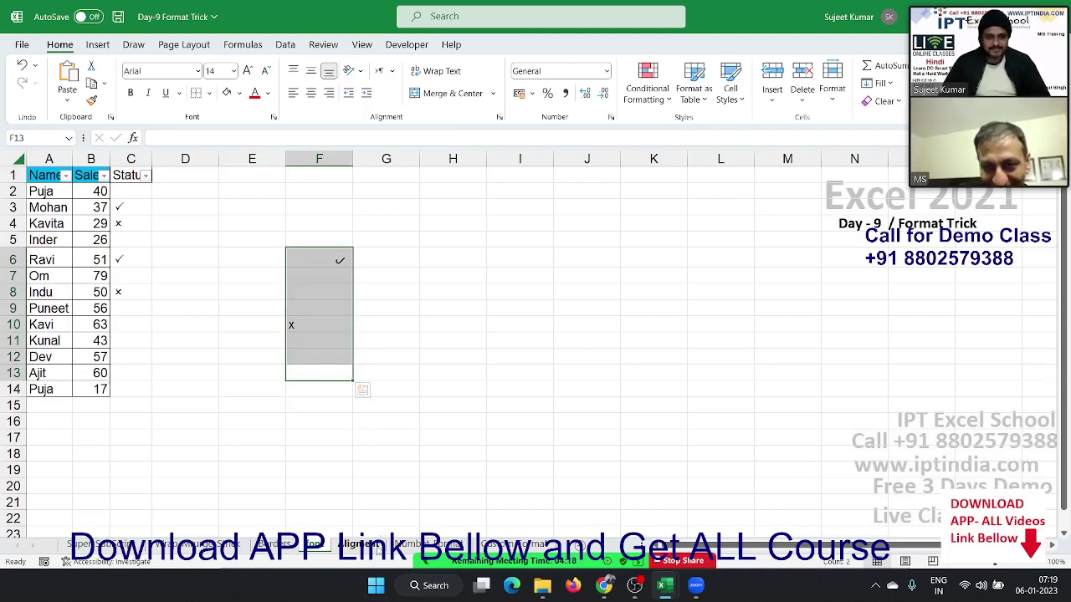
left_click(358, 544)
left_click_drag(125, 252, 710, 226)
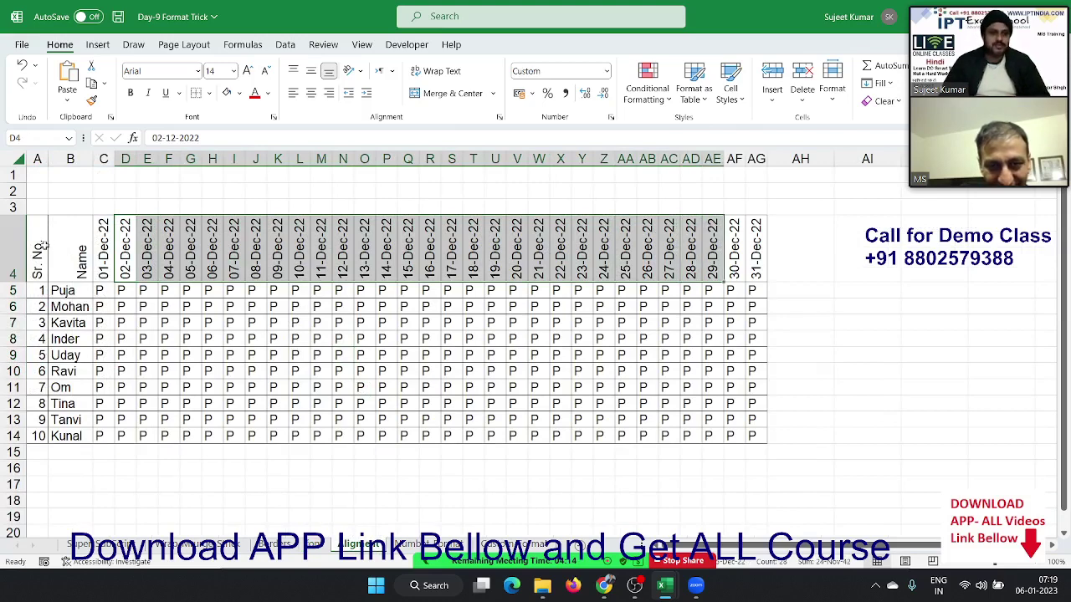
Set the row 4 header text rotation to 0 degrees so the headers are horizontal.
mouse_move(41, 248)
left_mouse_down()
mouse_move(308, 228)
mouse_move(753, 251)
left_mouse_up()
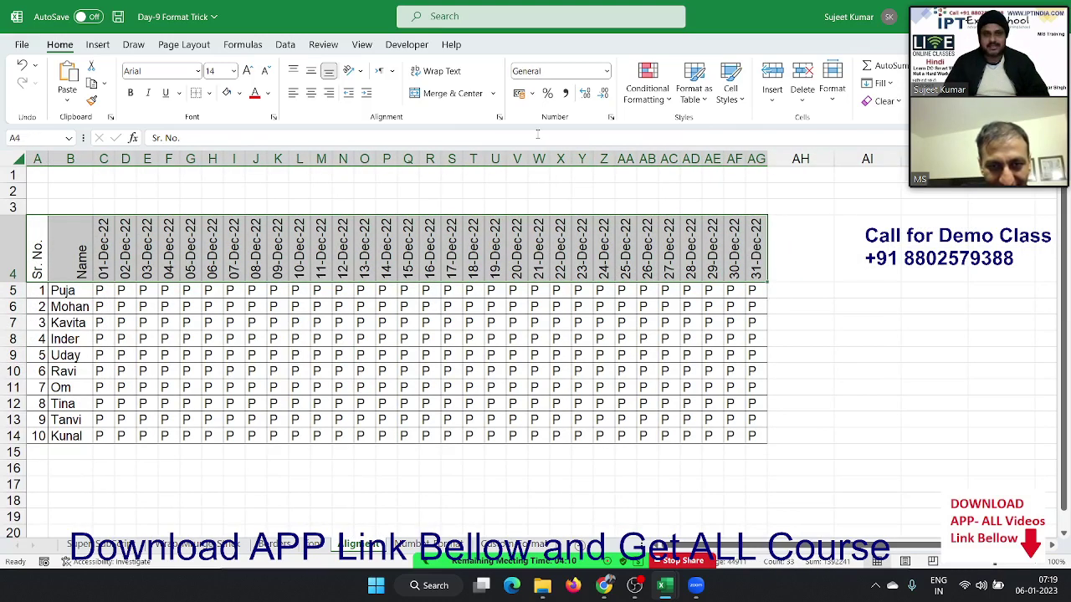
left_click(352, 71)
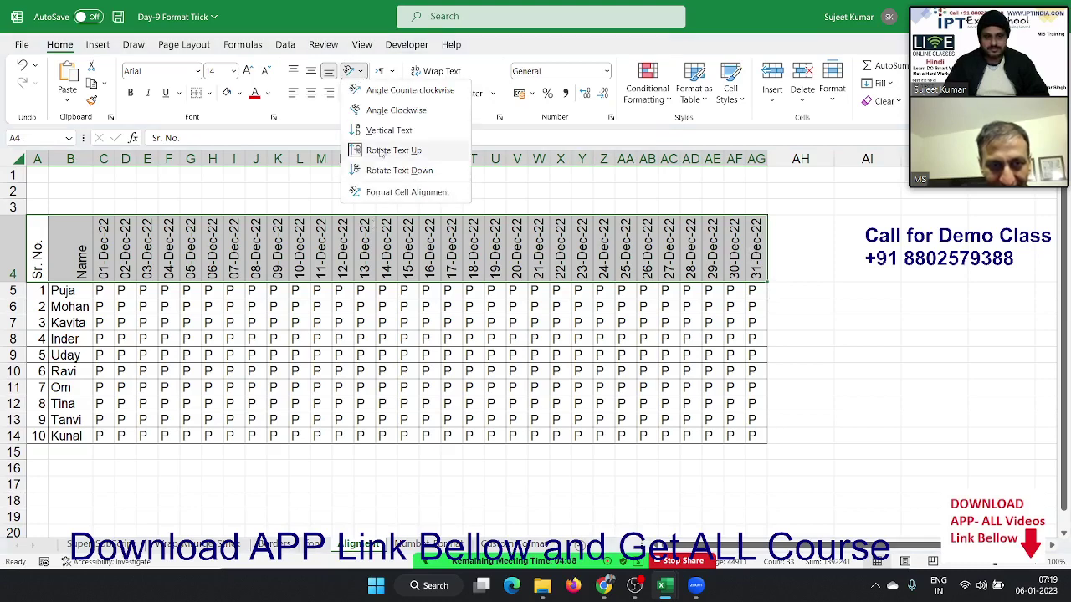
key("Escape")
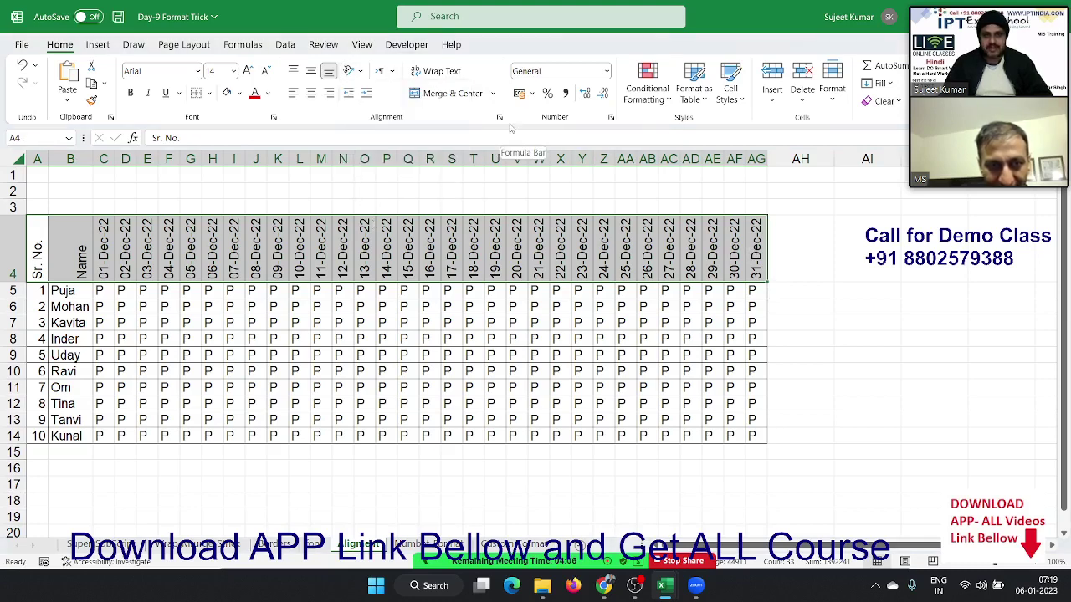
left_click(500, 117)
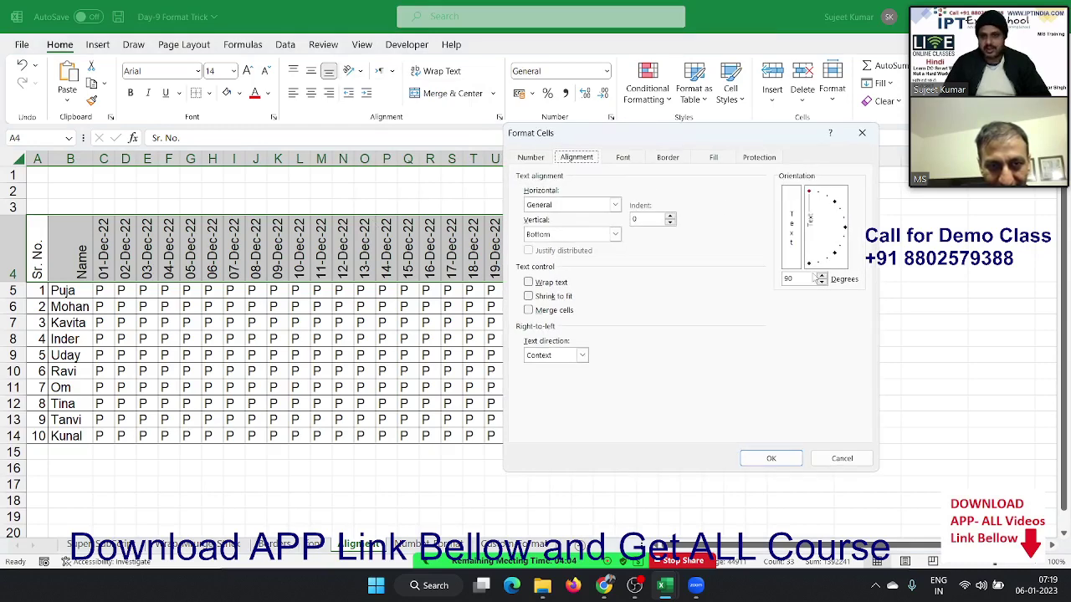
double_click(811, 278)
type("0")
key("Return")
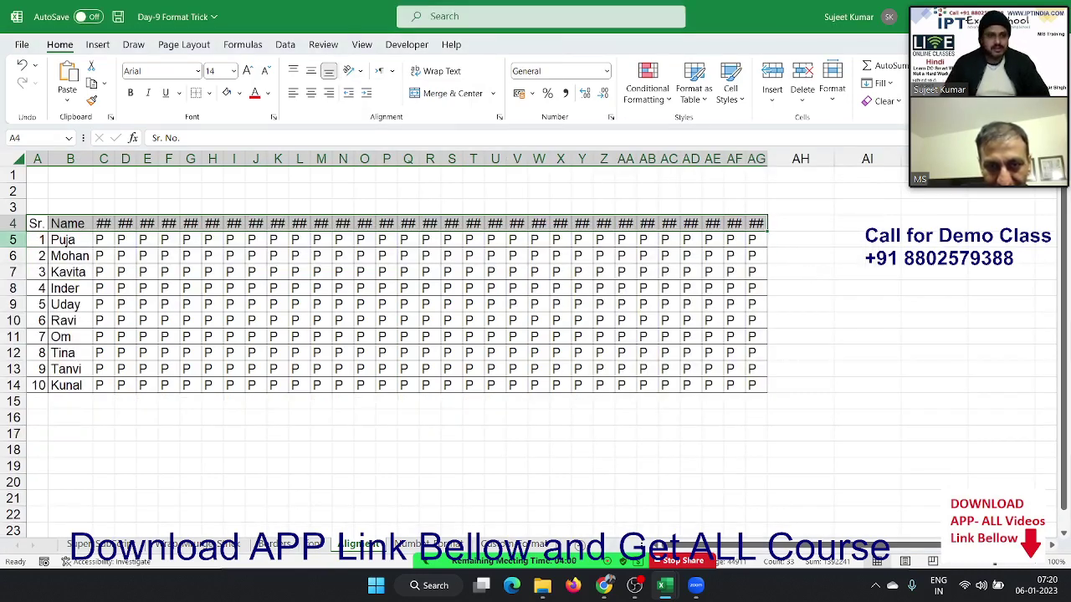
Auto-fit all worksheet columns to show the full dates, then preview the printout.
left_click(7, 159)
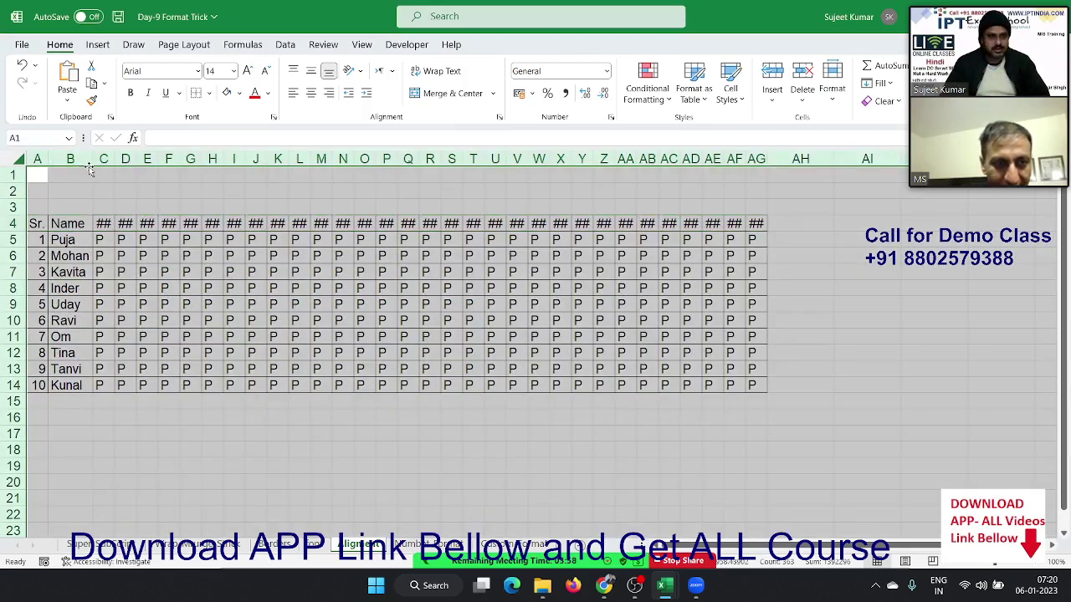
double_click(93, 160)
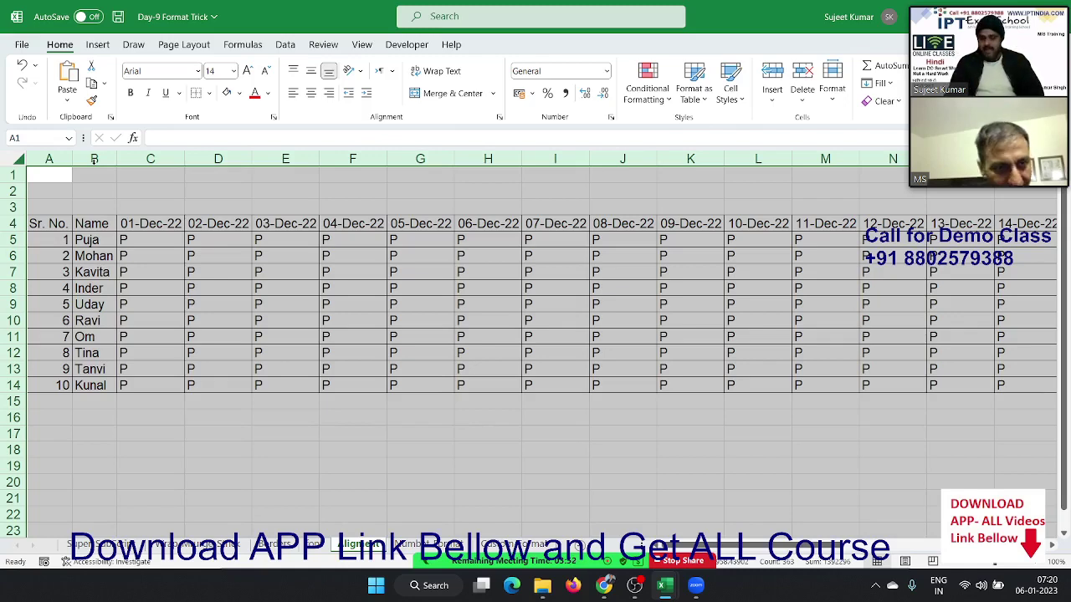
key("Down")
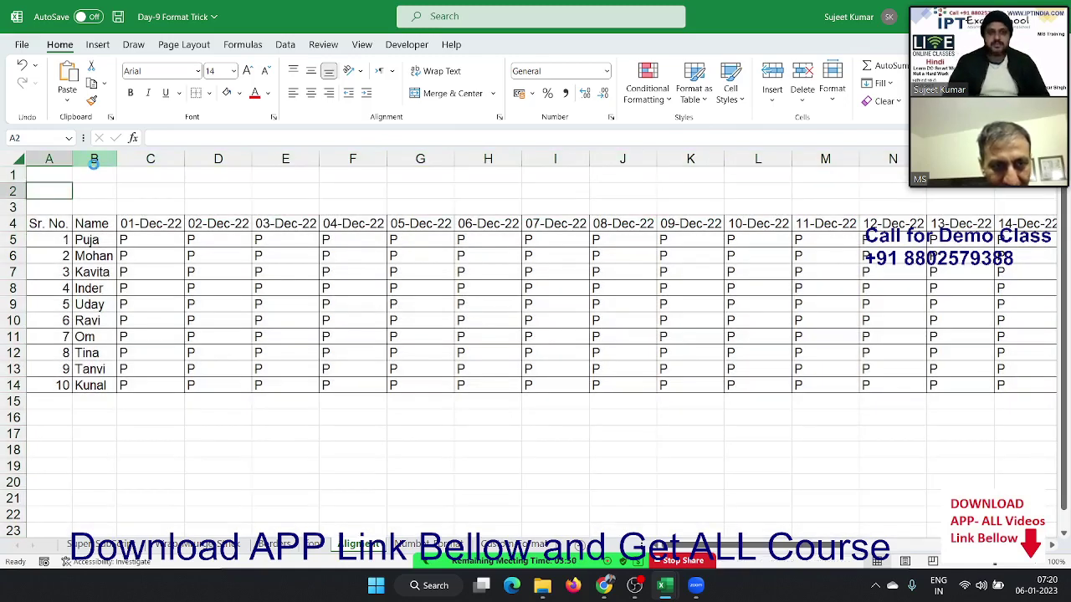
key("ctrl+p")
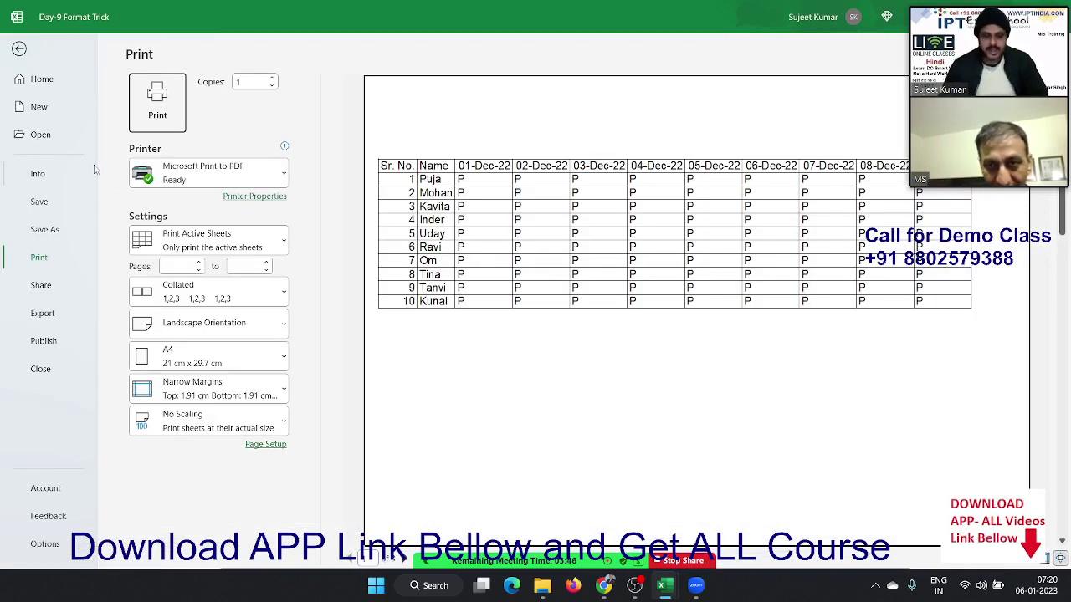
Keep the print setup at Landscape orientation, A4 paper and Narrow margins.
left_click(201, 326)
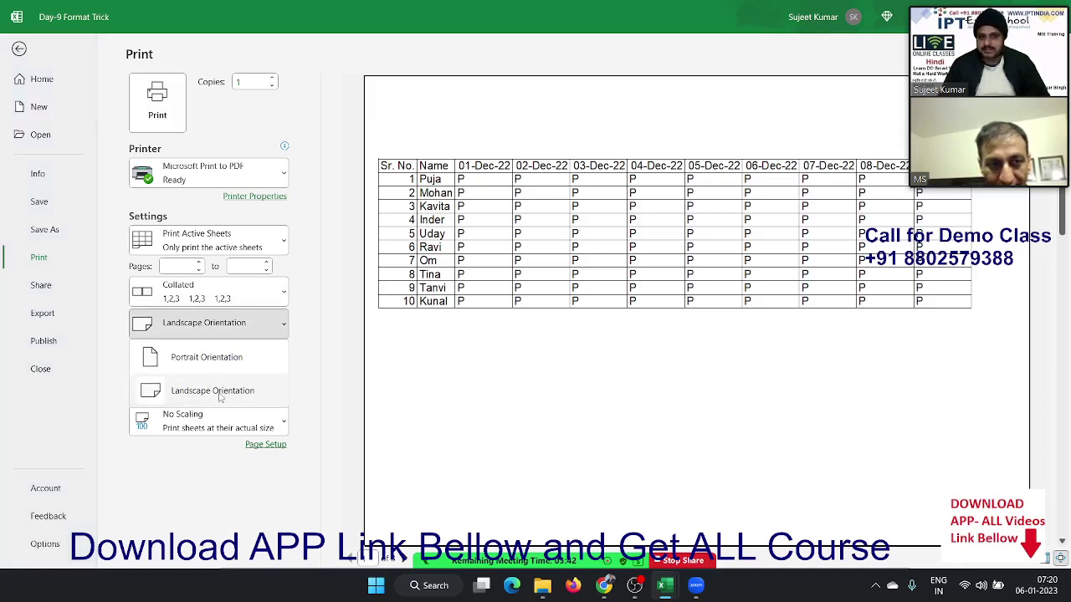
left_click(221, 399)
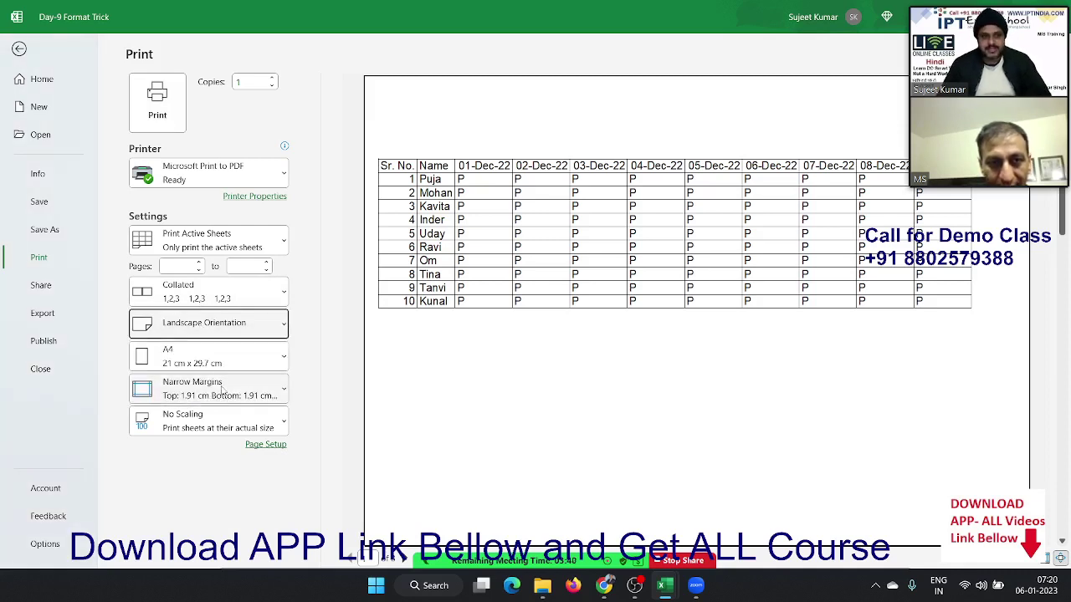
left_click(202, 359)
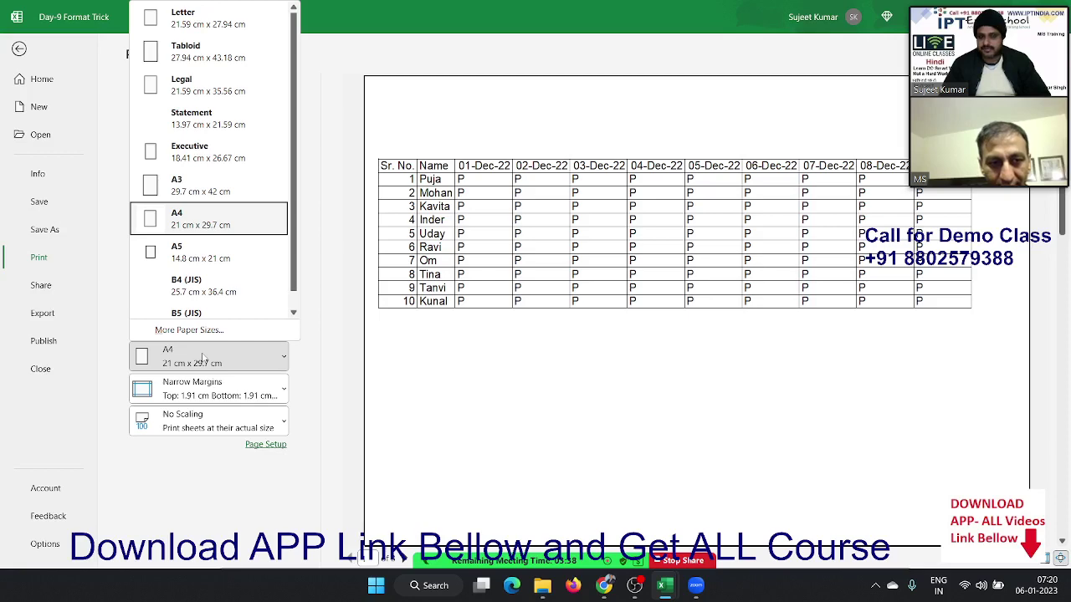
left_click(202, 358)
left_click(191, 393)
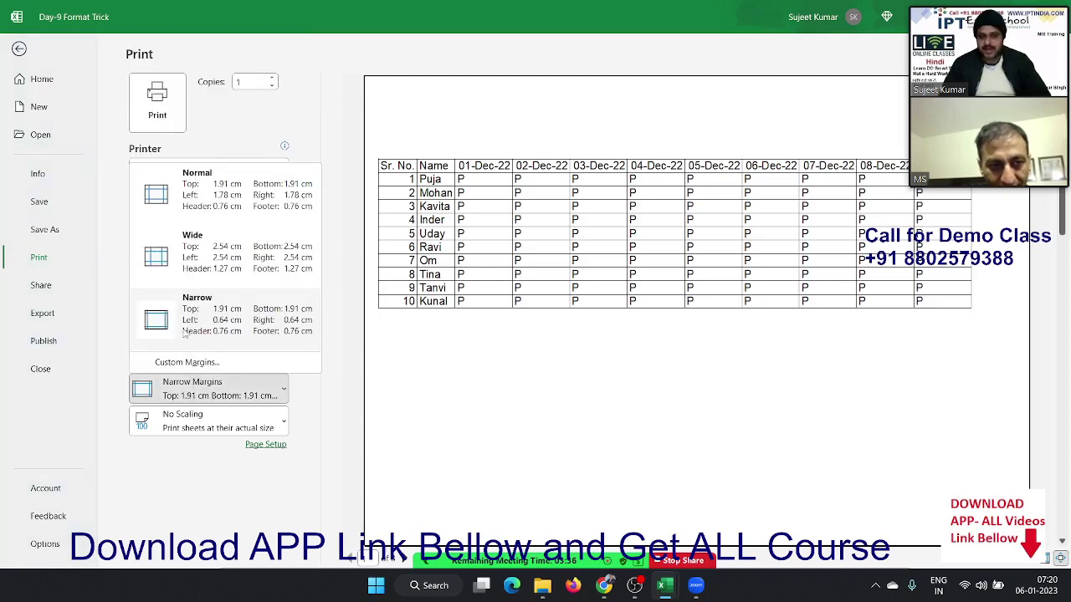
left_click(184, 333)
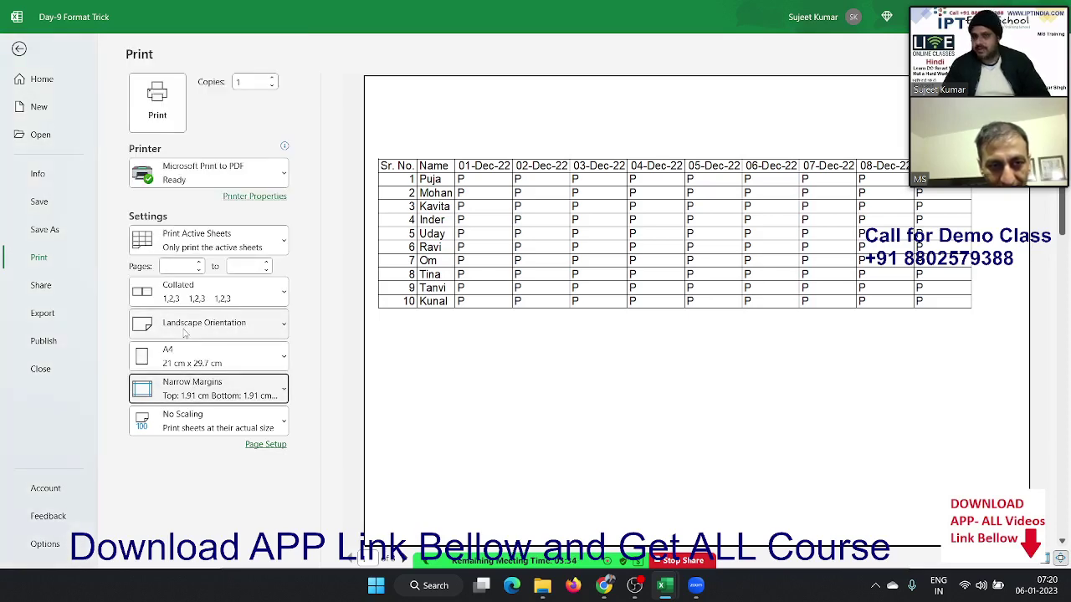
Try Fit Sheet on One Page scaling, then revert to No Scaling.
left_click(197, 428)
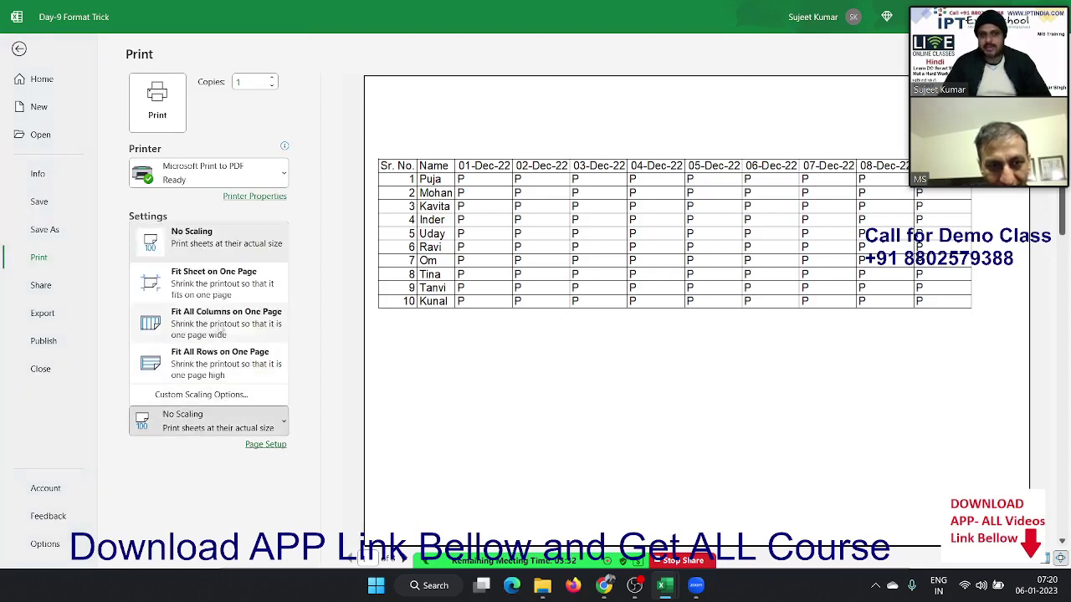
left_click(208, 287)
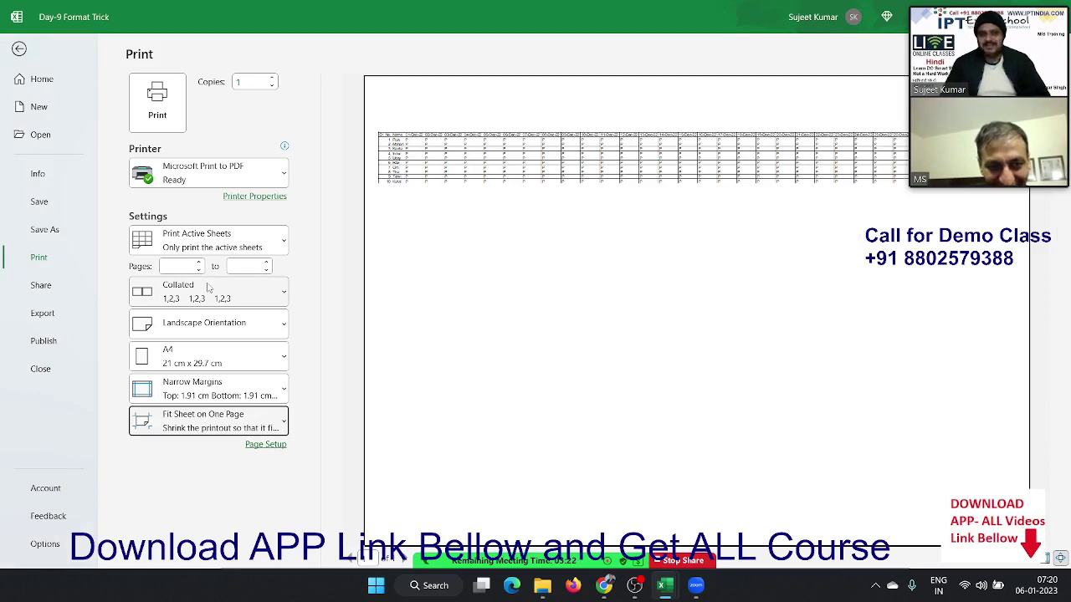
left_click(171, 422)
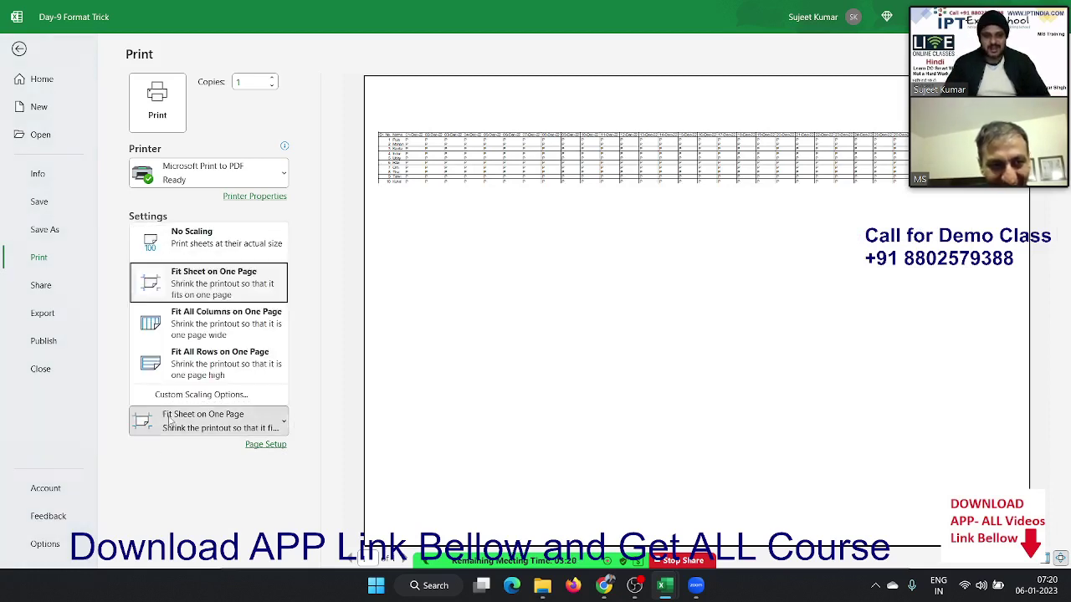
left_click(181, 249)
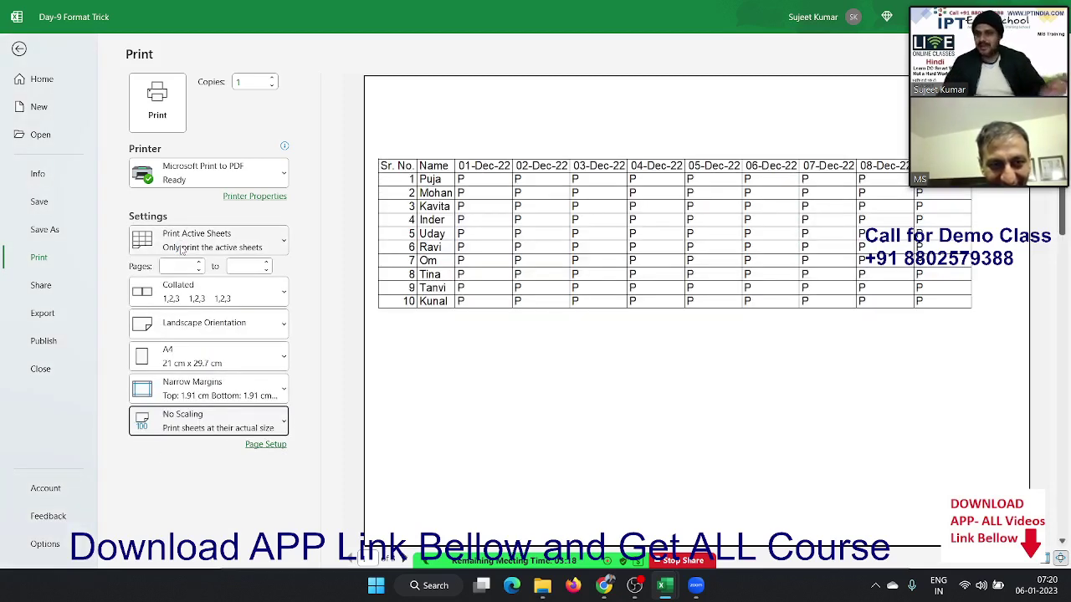
Back on the sheet, select row 4 headers from Sr. No. through the last date.
key("Escape")
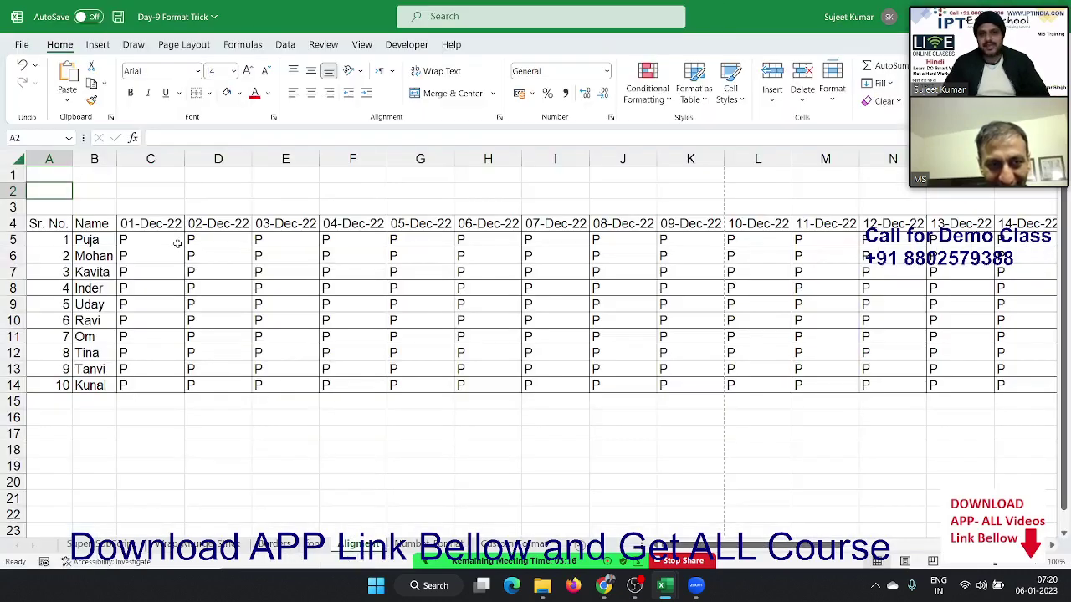
left_click(123, 228)
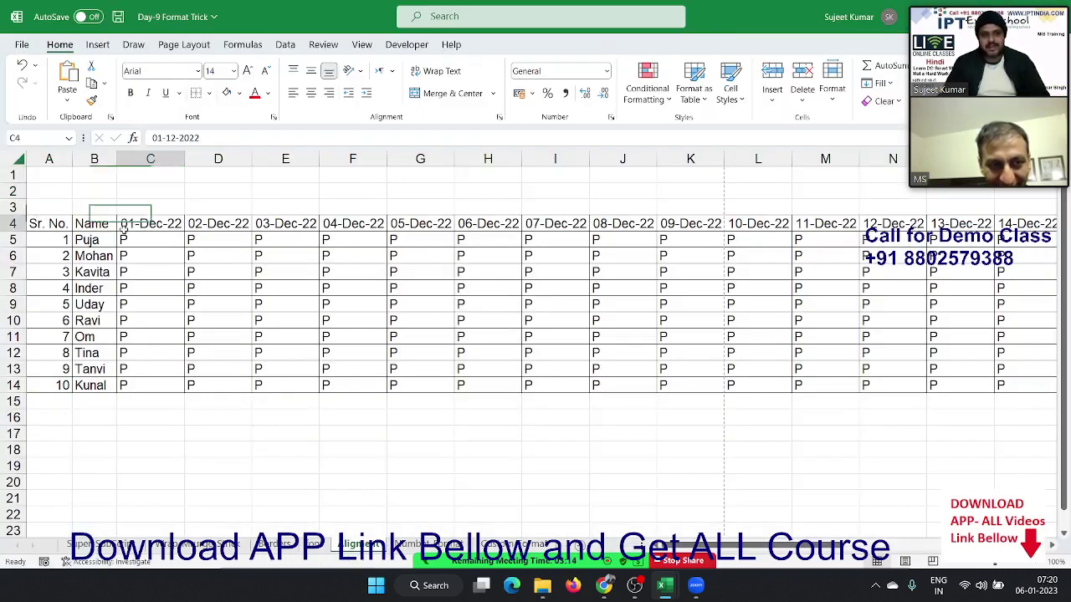
left_click(172, 242)
key("ctrl+shift+End")
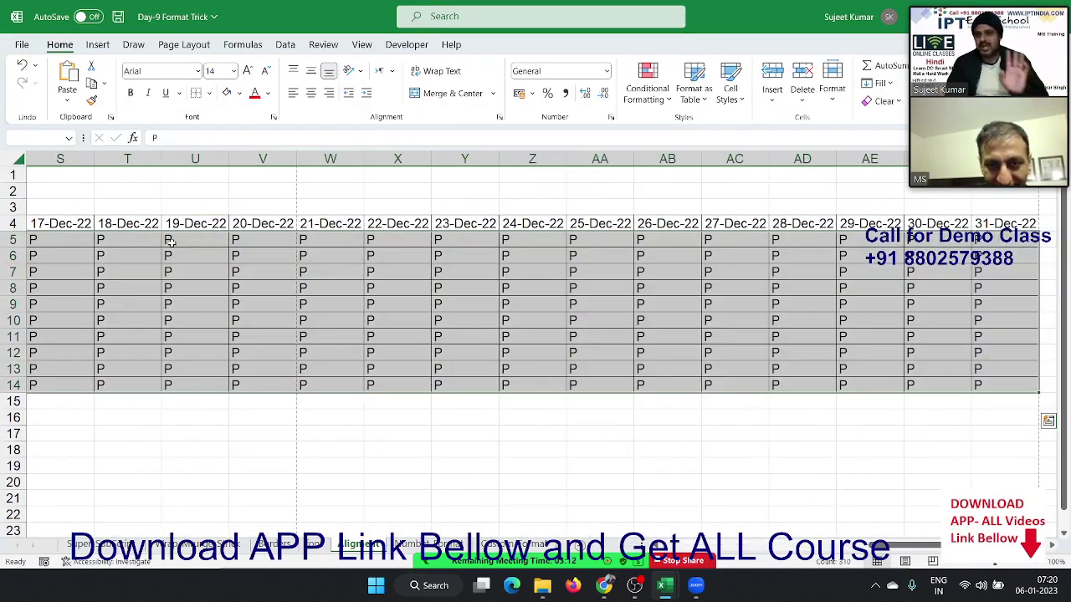
key("Up")
key("ctrl+shift+Right")
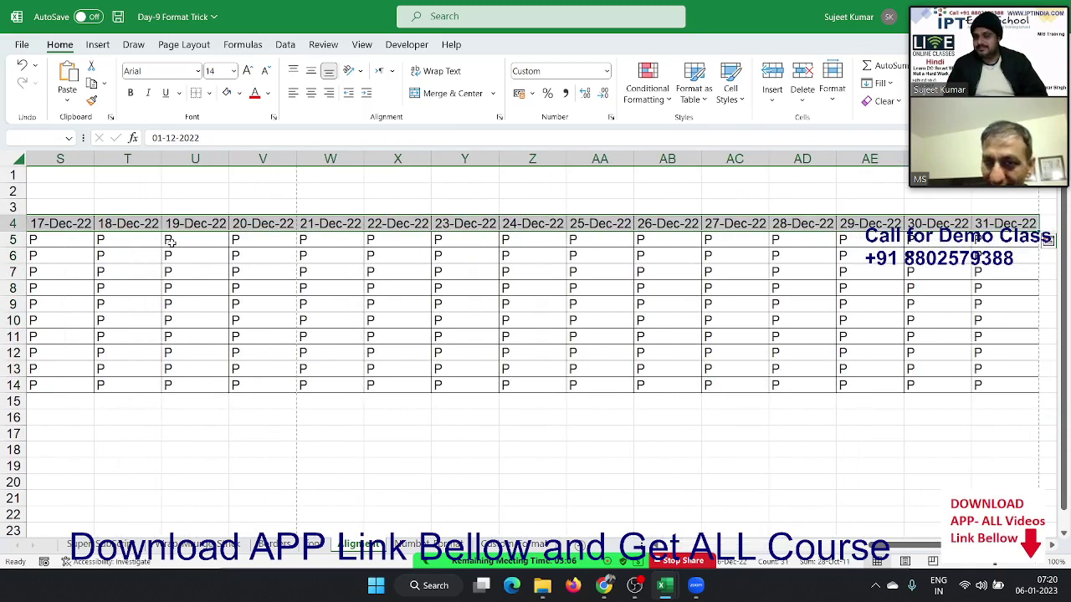
key("ctrl+Left")
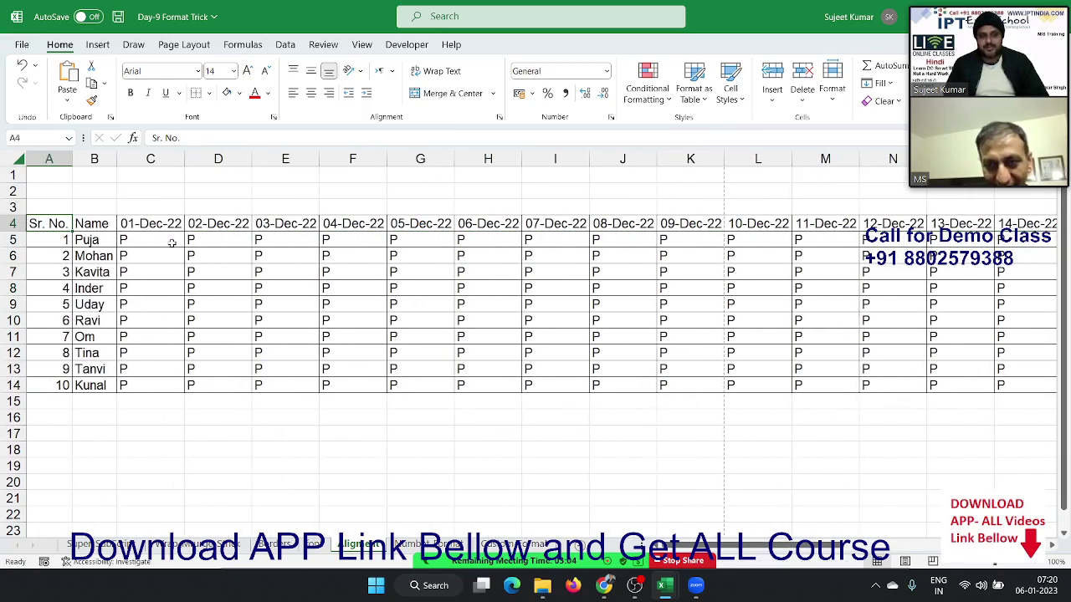
key("ctrl+shift+Right")
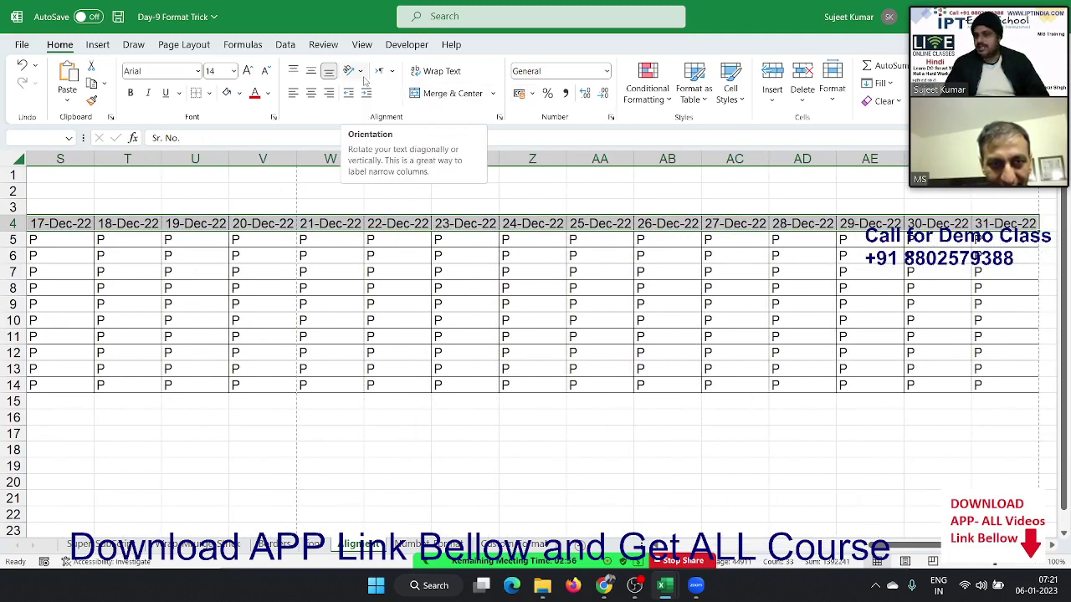
Apply Rotate Text Up to the selected headers so they read upward.
left_click(360, 72)
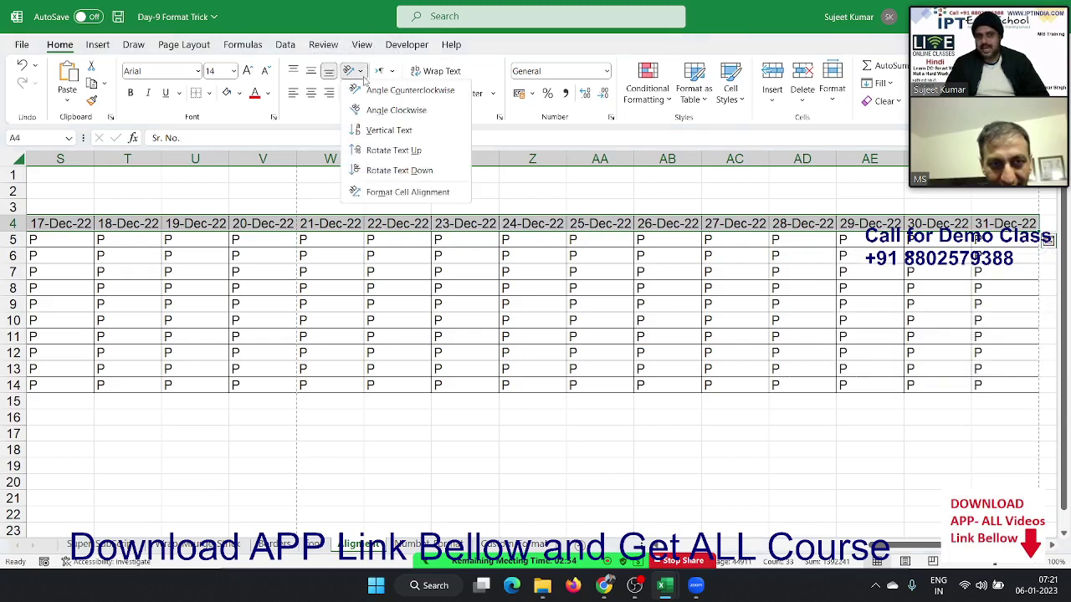
left_click(387, 154)
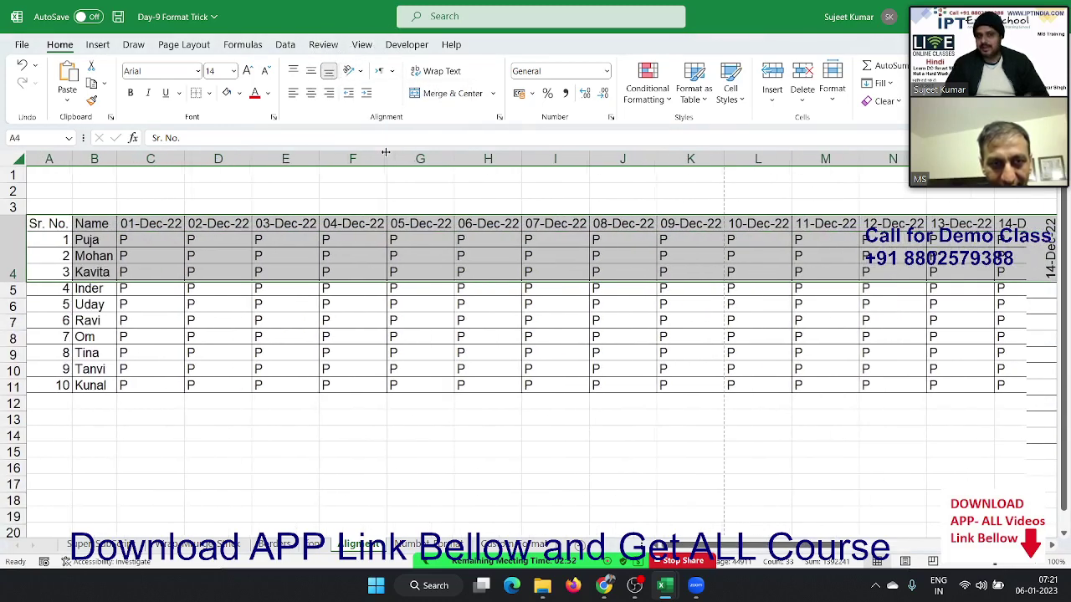
left_click(422, 322)
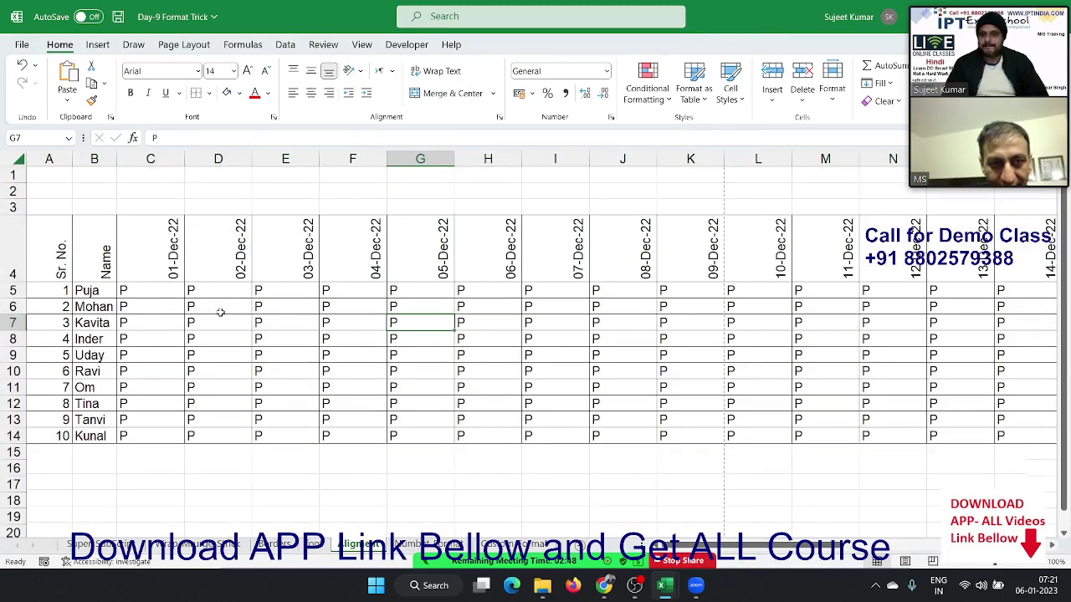
Auto-fit every column so the sheet narrows around the rotated headers.
left_click(14, 159)
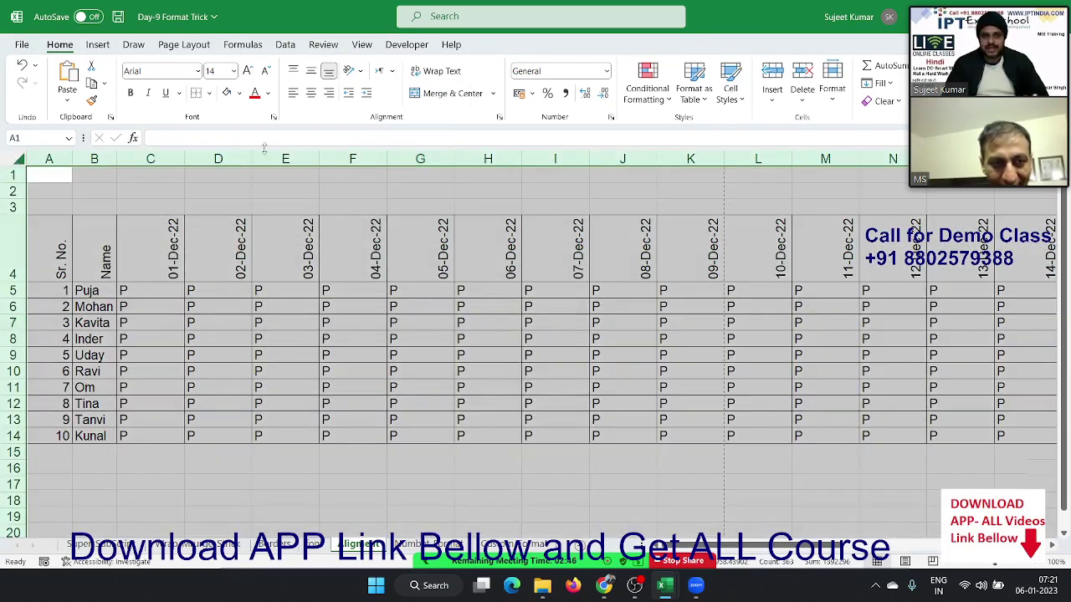
double_click(387, 157)
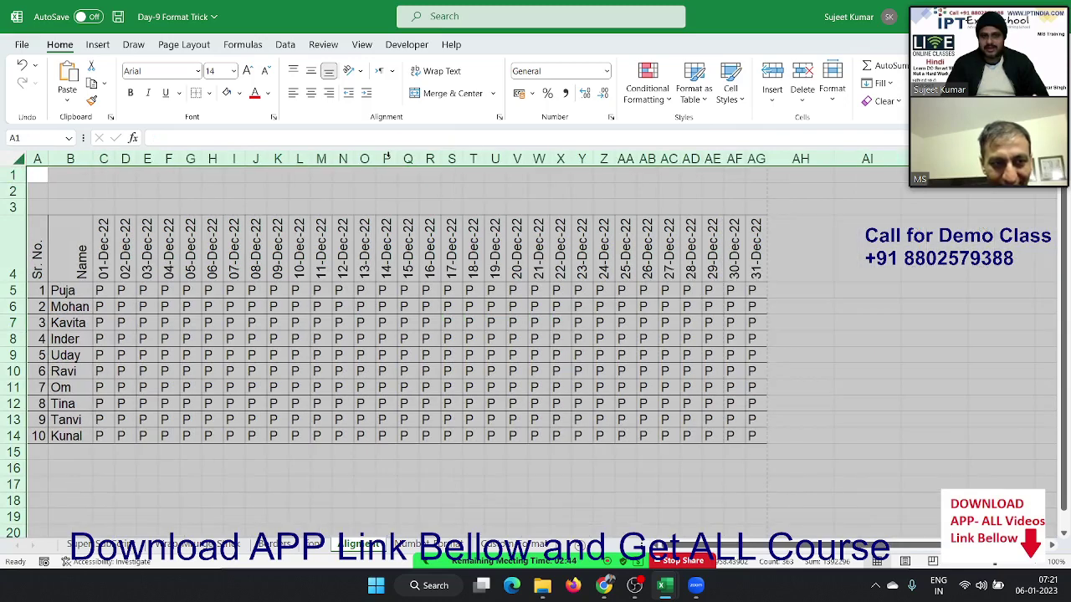
left_click(428, 350)
left_click_drag(88, 251, 733, 249)
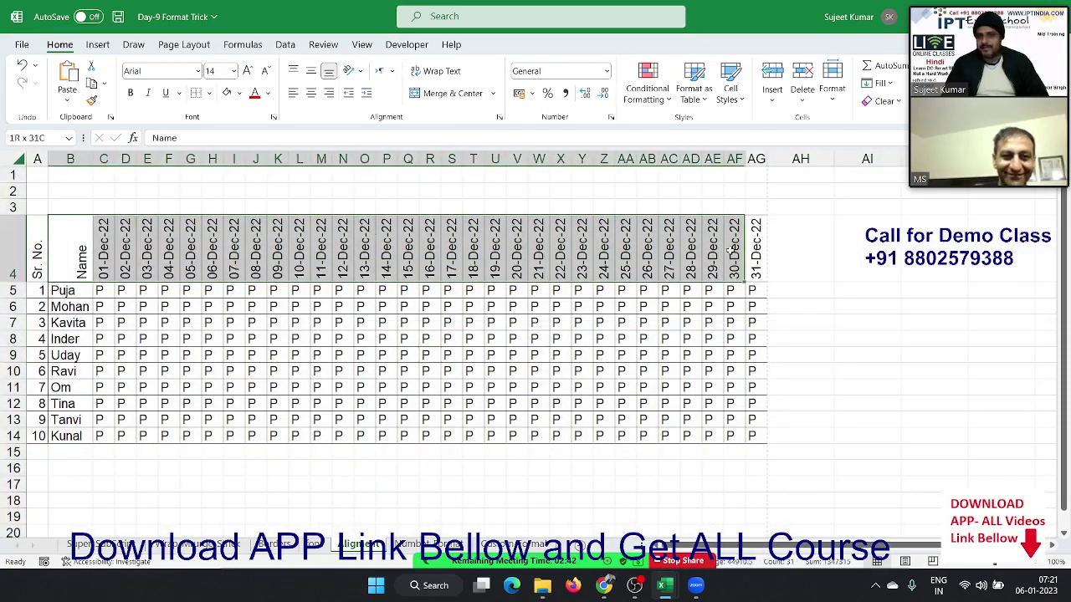
left_click_drag(321, 307, 612, 405)
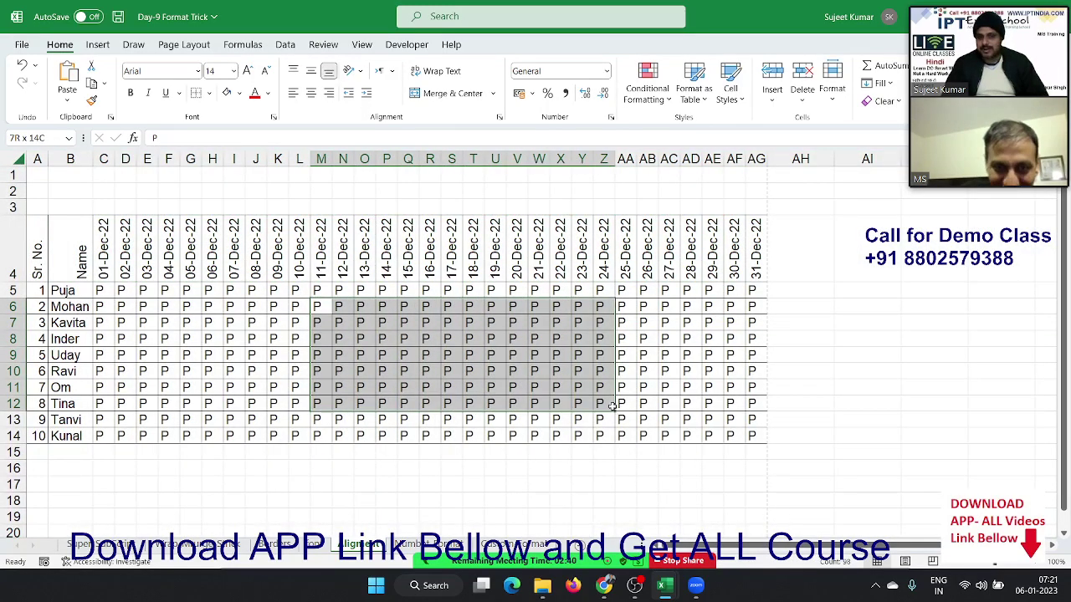
Check the narrowed sheet in print preview, then move to the Number Format sheet.
key("ctrl+p")
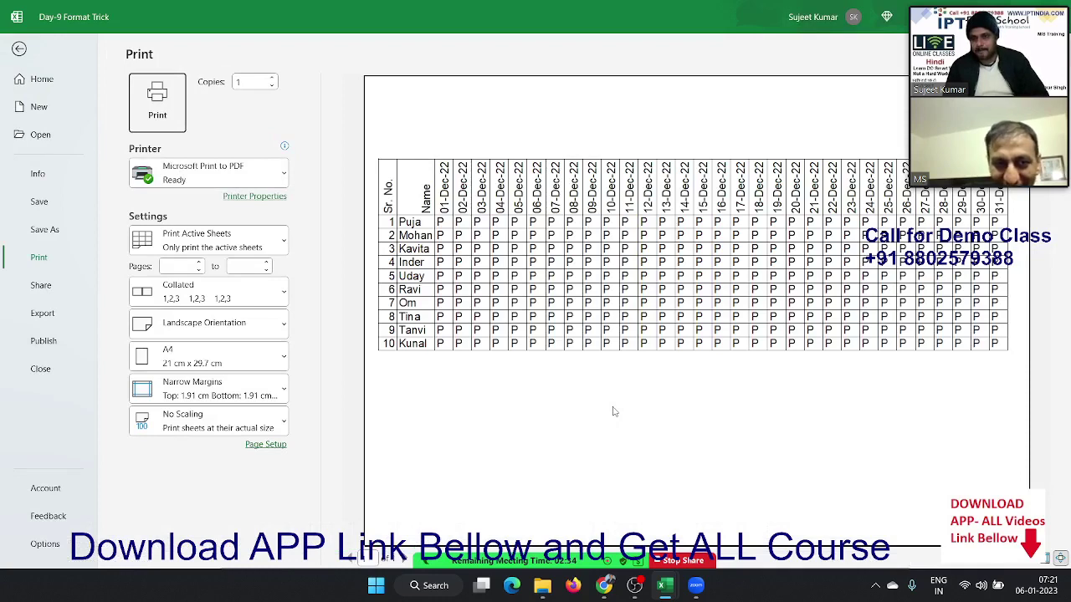
key("Escape")
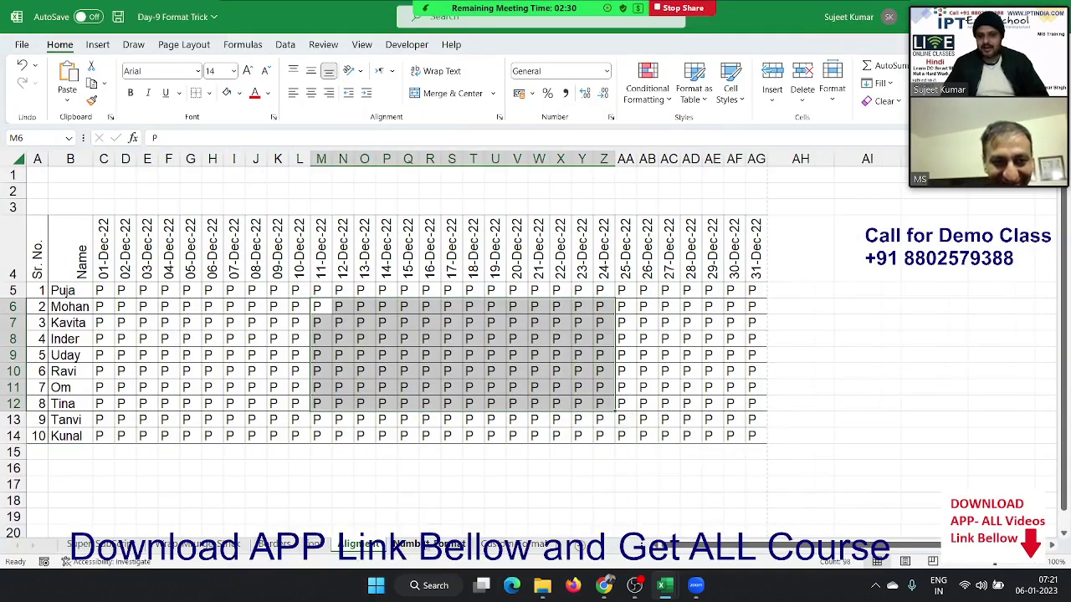
key("ctrl+Page_Down")
Select Sales values B2:B14 and compare the General, Number and Currency formats.
left_click(344, 390)
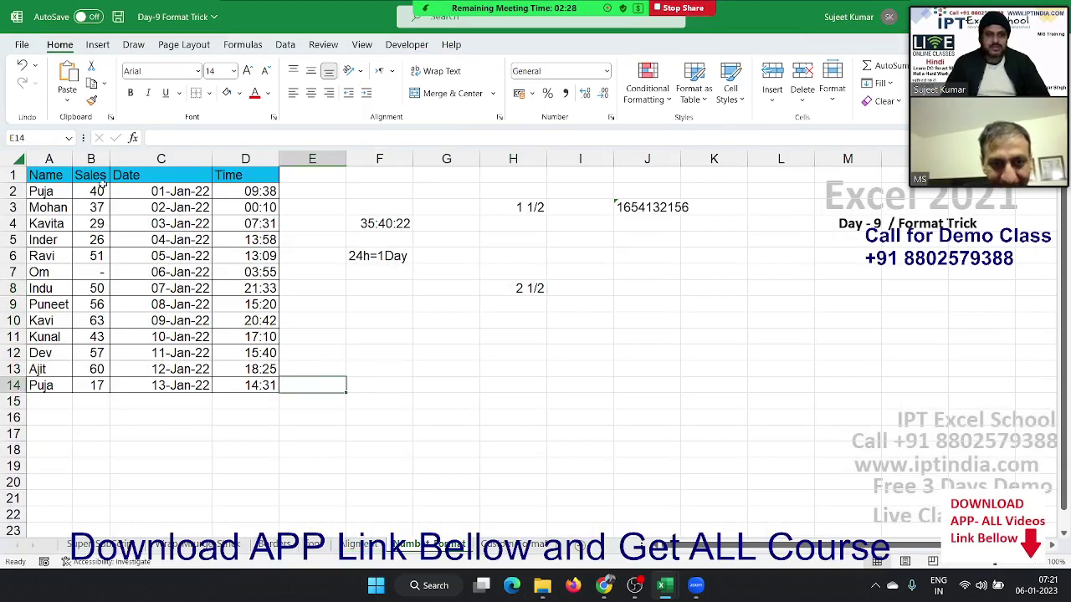
left_click_drag(97, 190, 109, 386)
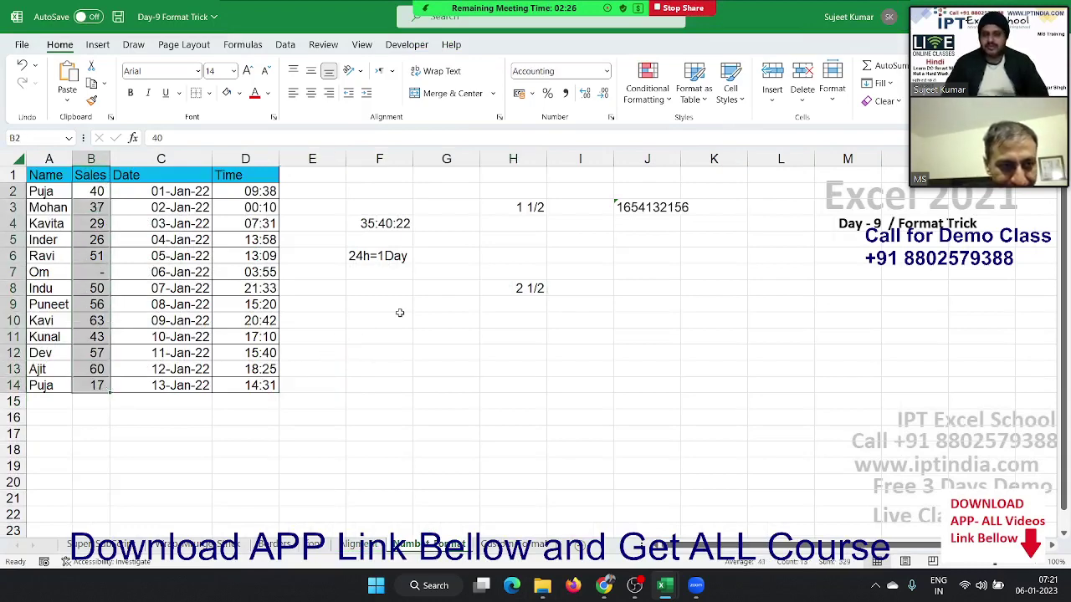
left_click(611, 117)
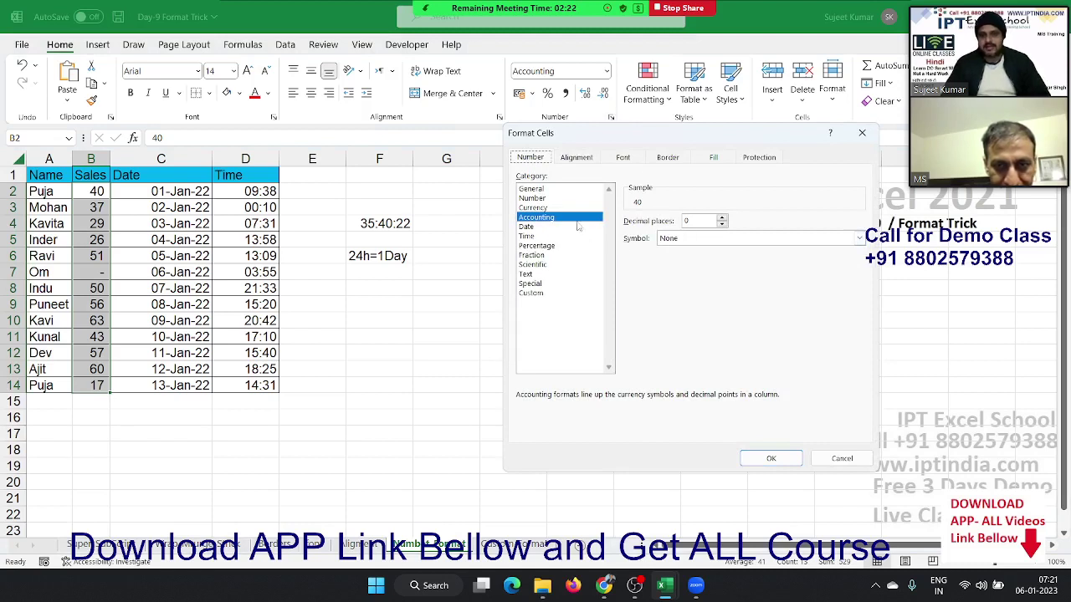
left_click(551, 190)
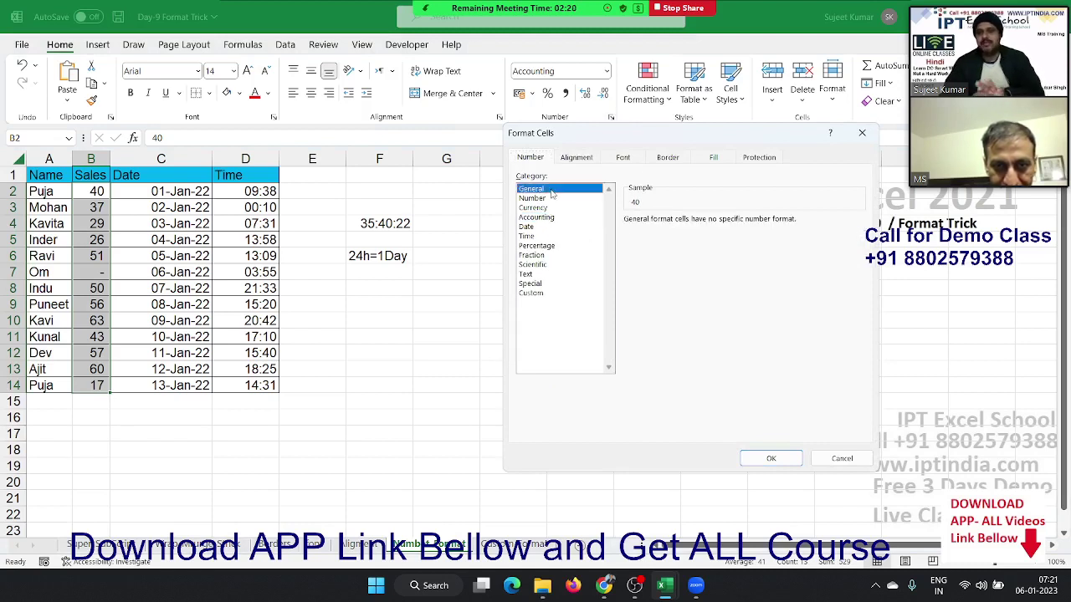
left_click(527, 198)
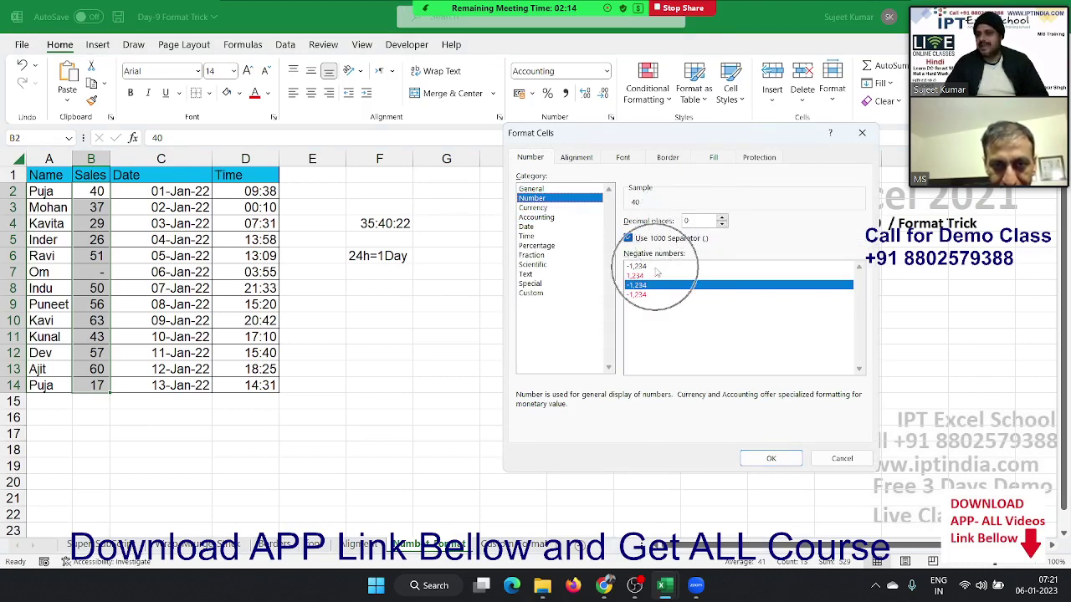
left_click(571, 209)
Apply Accounting format with symbol None and 0 decimals, then select the Date values.
left_click(663, 240)
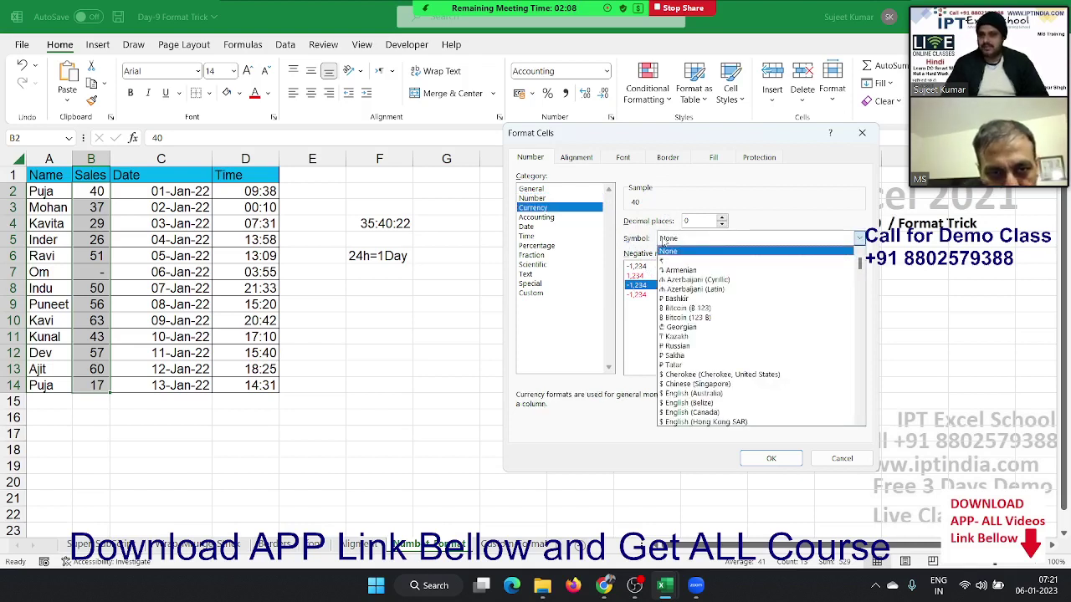
left_click(545, 211)
left_click(549, 218)
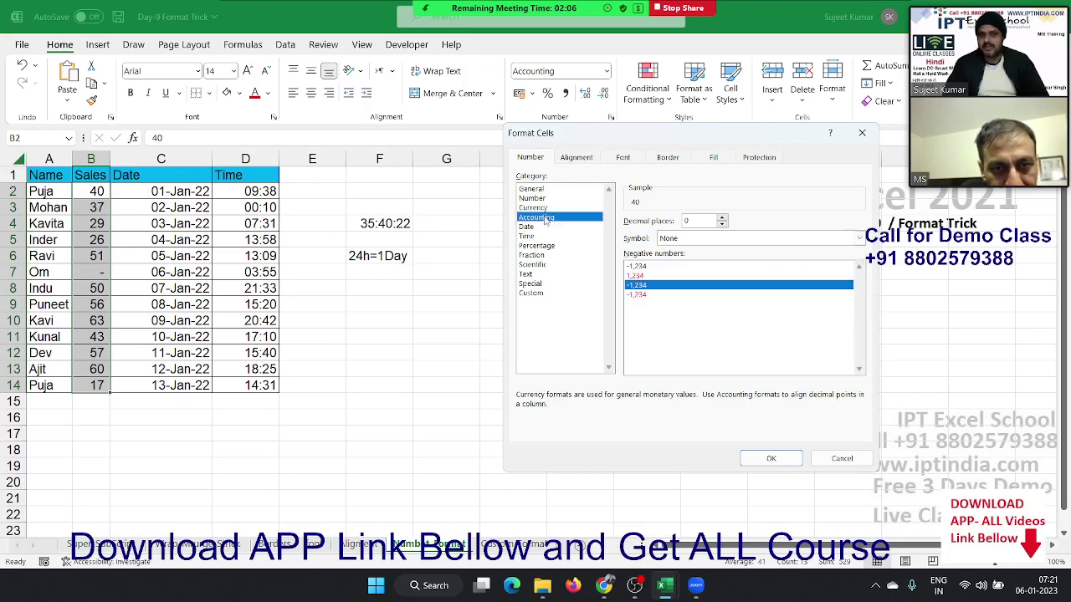
left_click(719, 238)
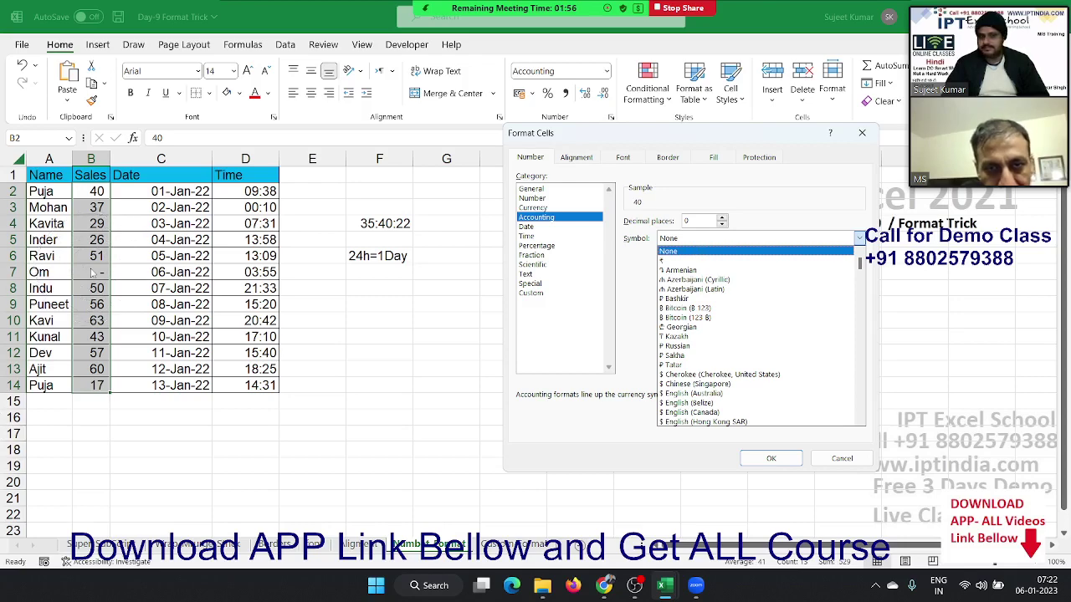
key("Escape")
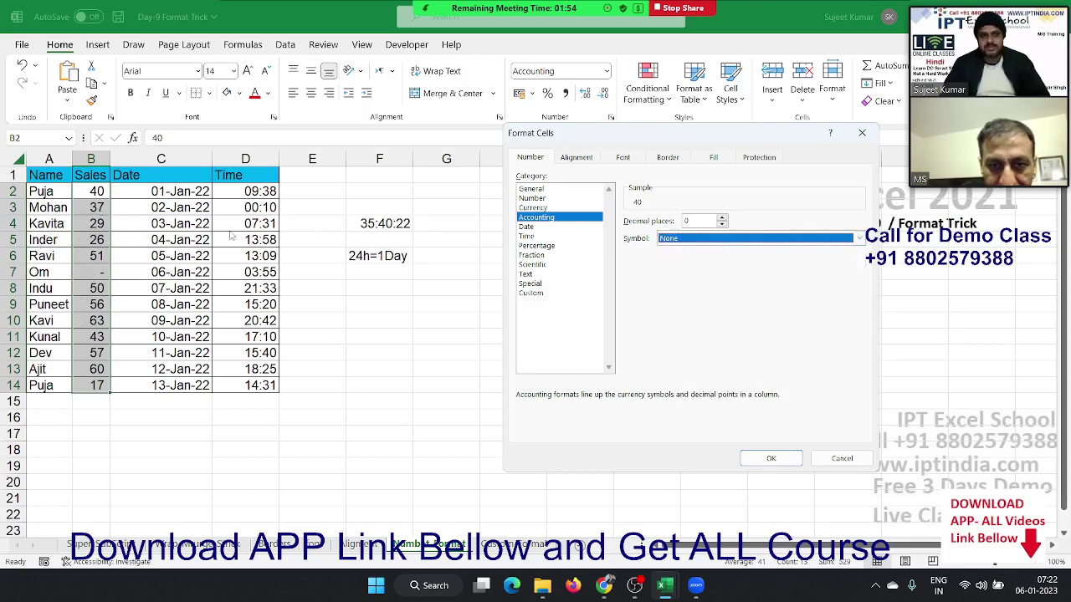
key("Return")
left_click_drag(177, 191, 172, 384)
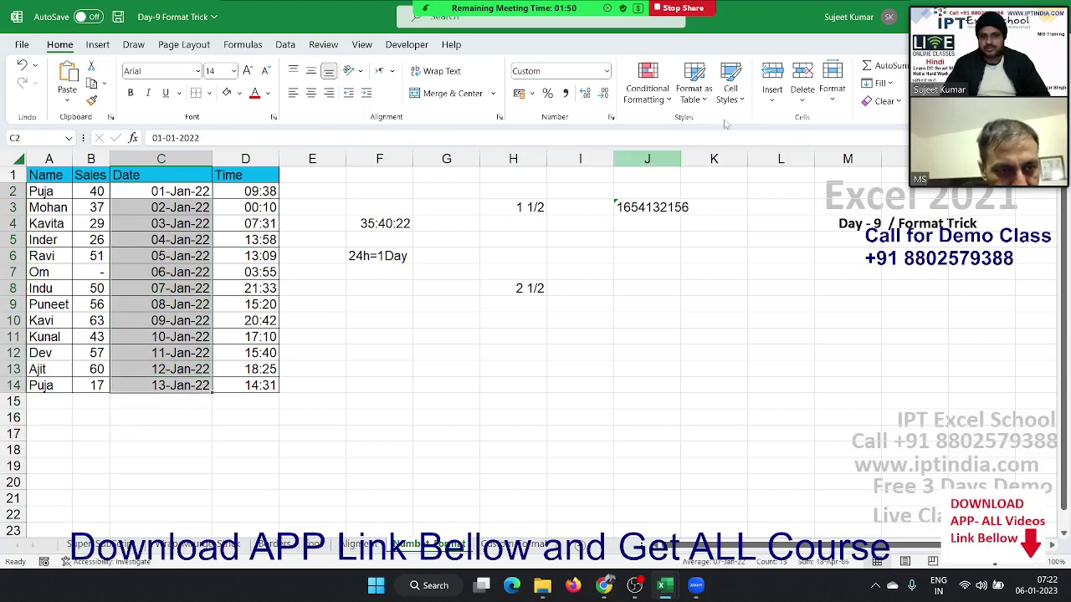
key("ctrl+1")
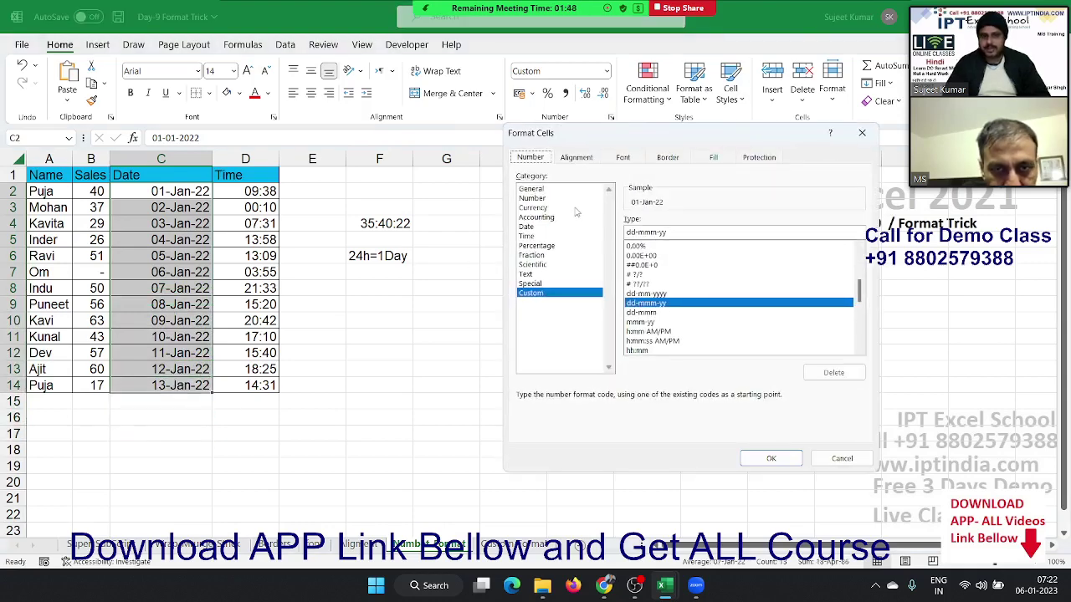
left_click(559, 227)
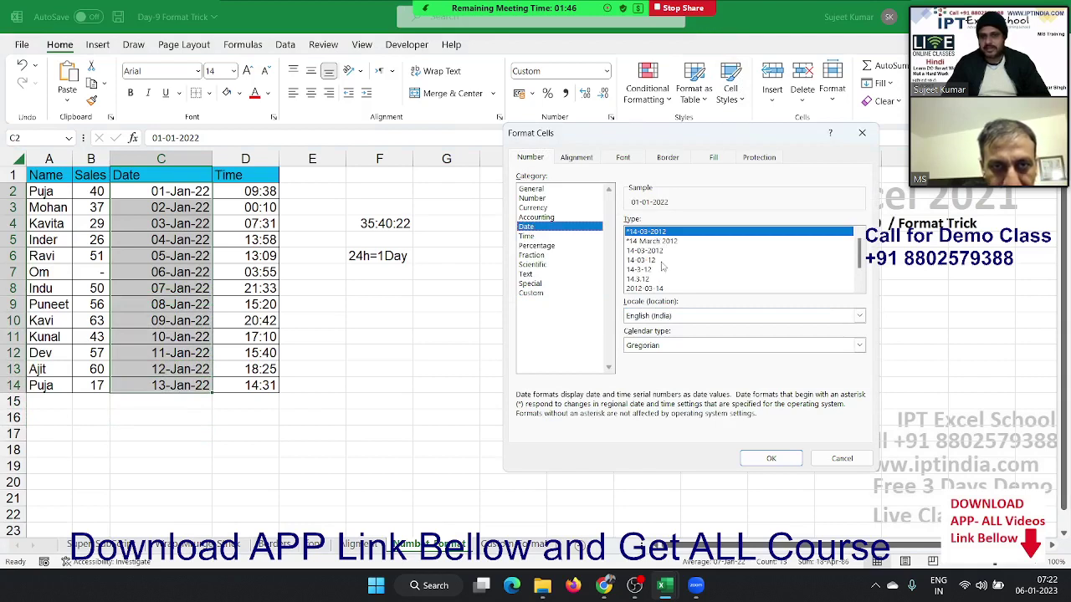
left_click(667, 316)
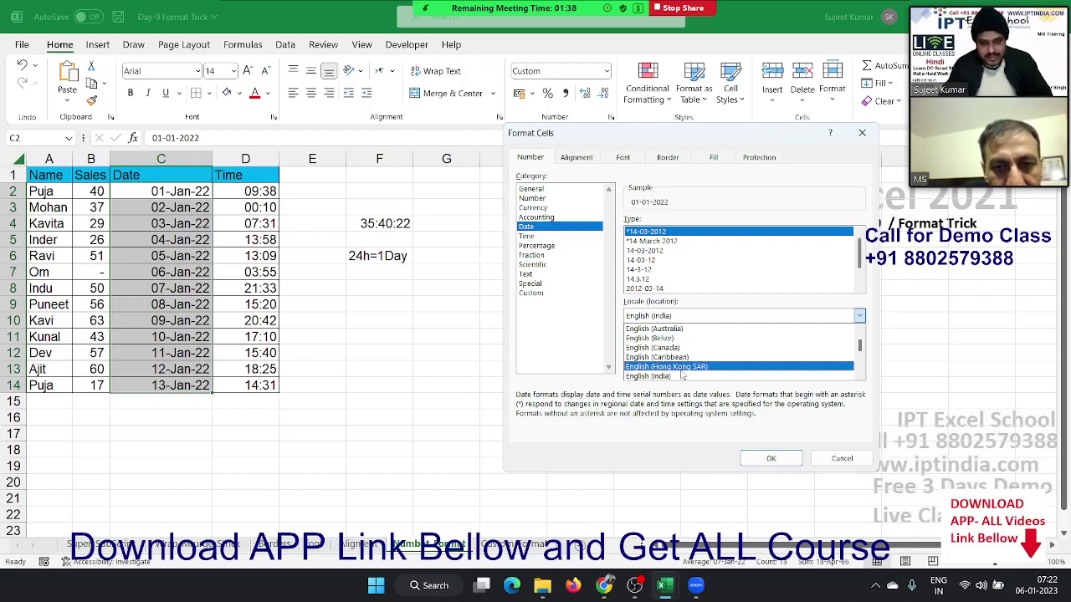
key("h")
key("h")
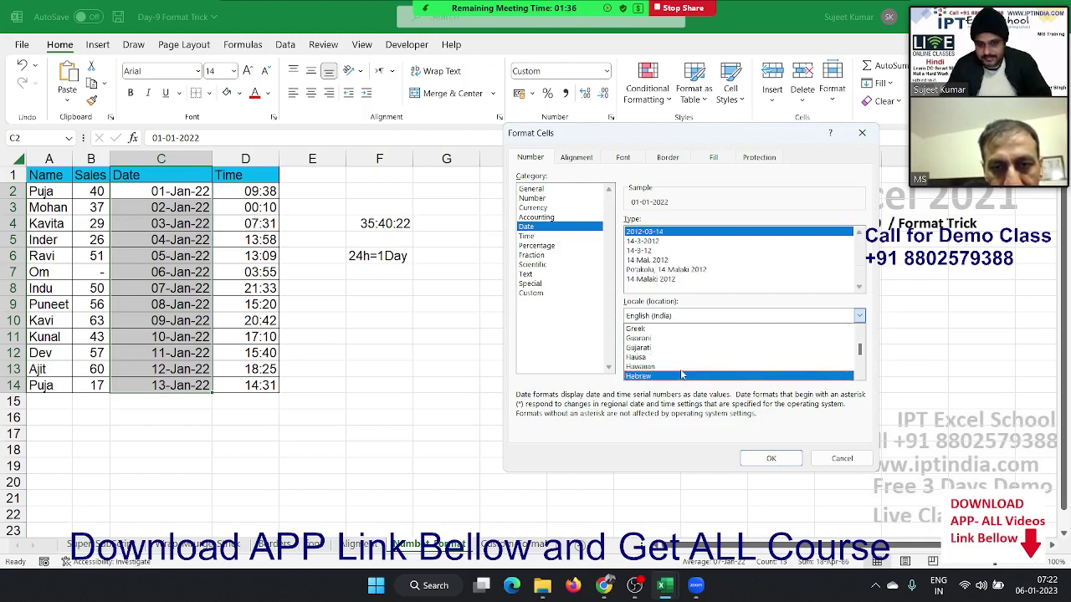
key("h")
key("h")
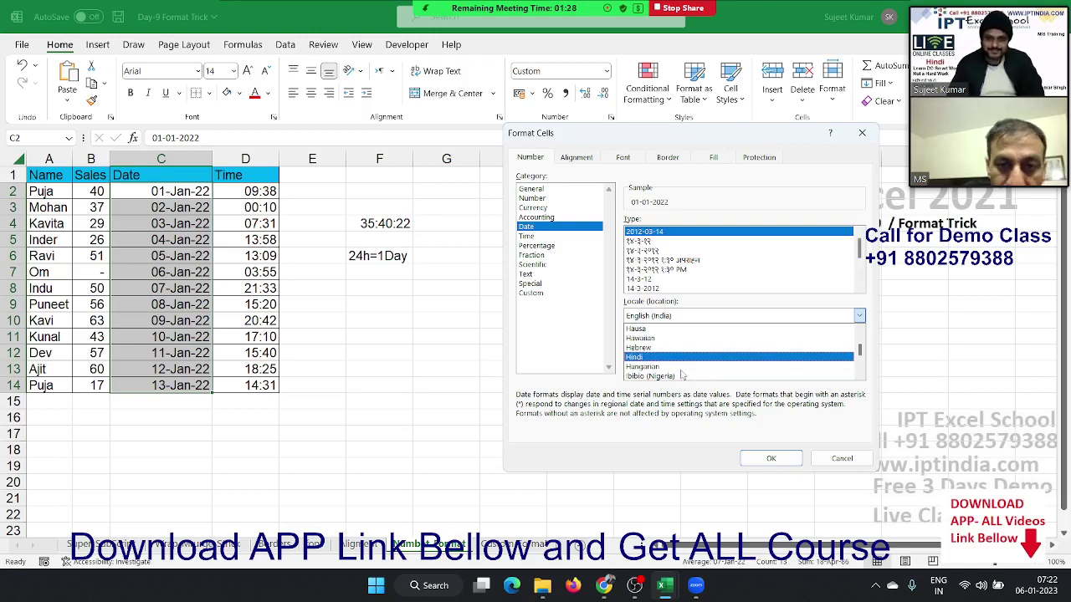
left_click(682, 376)
Select the times in D2:D14 and review the Time formats without changing them.
key("Escape")
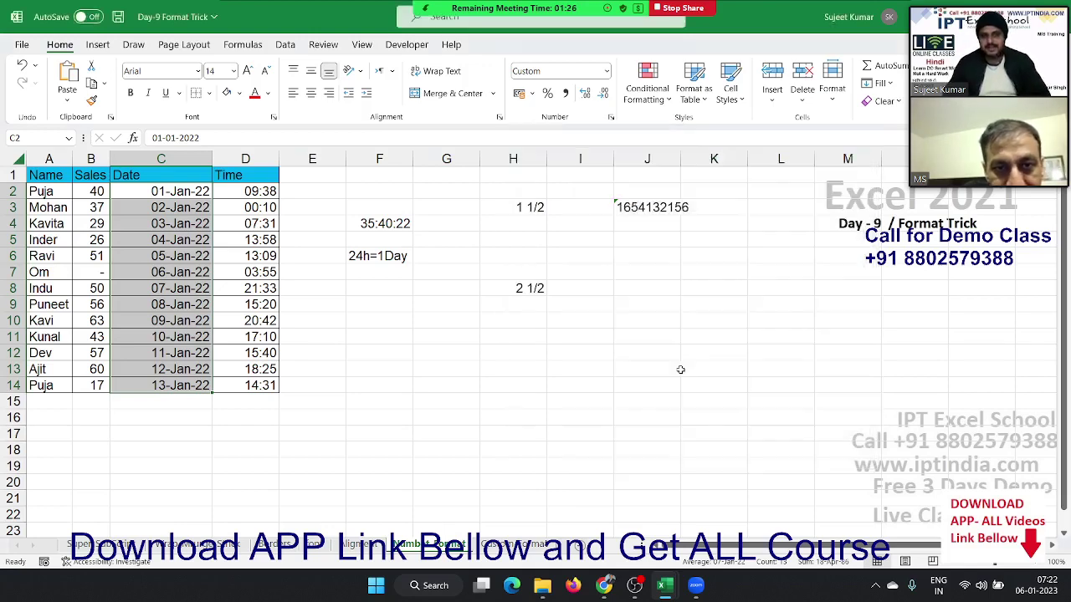
left_click(262, 200)
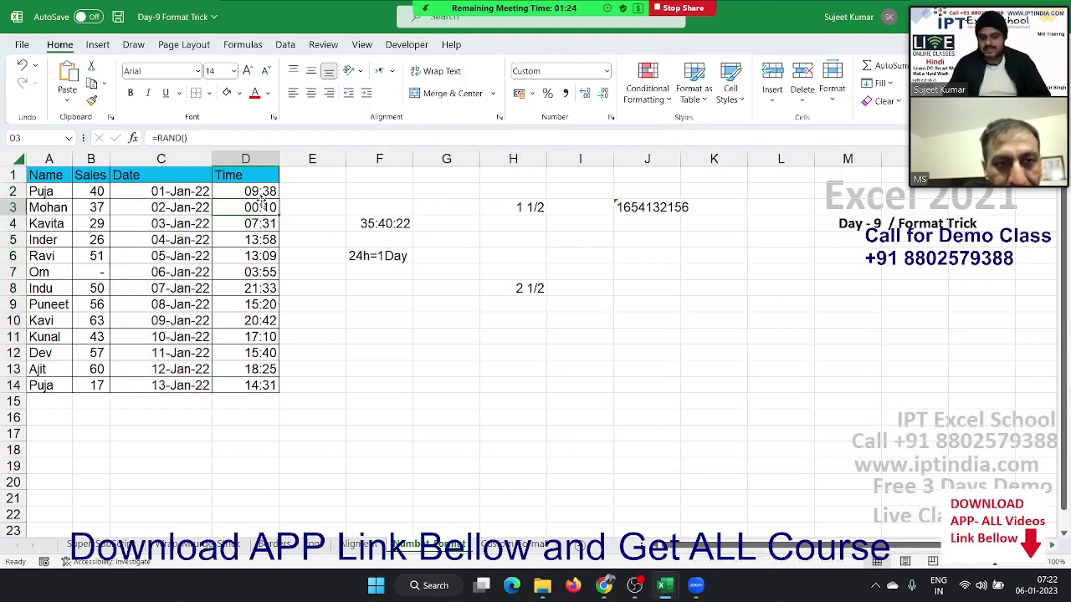
left_click(262, 197)
key("ctrl+shift+Down")
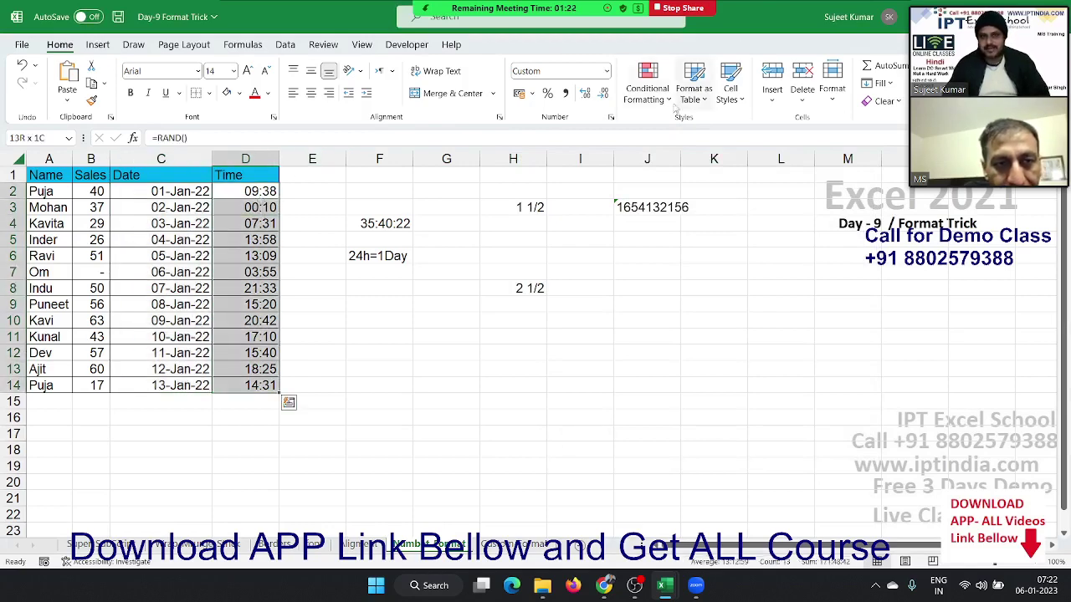
left_click(611, 117)
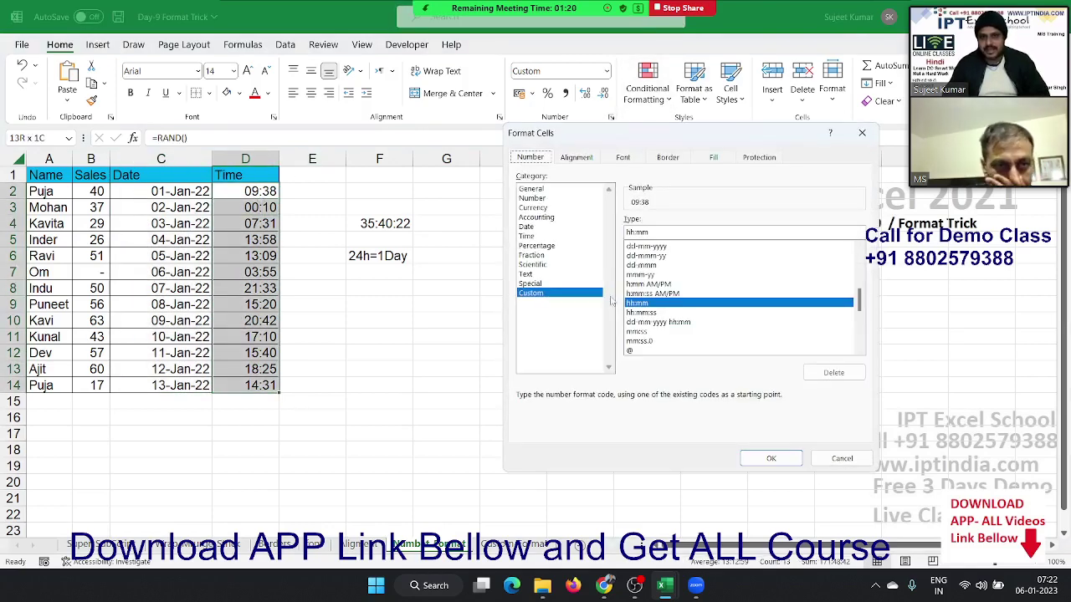
left_click(535, 237)
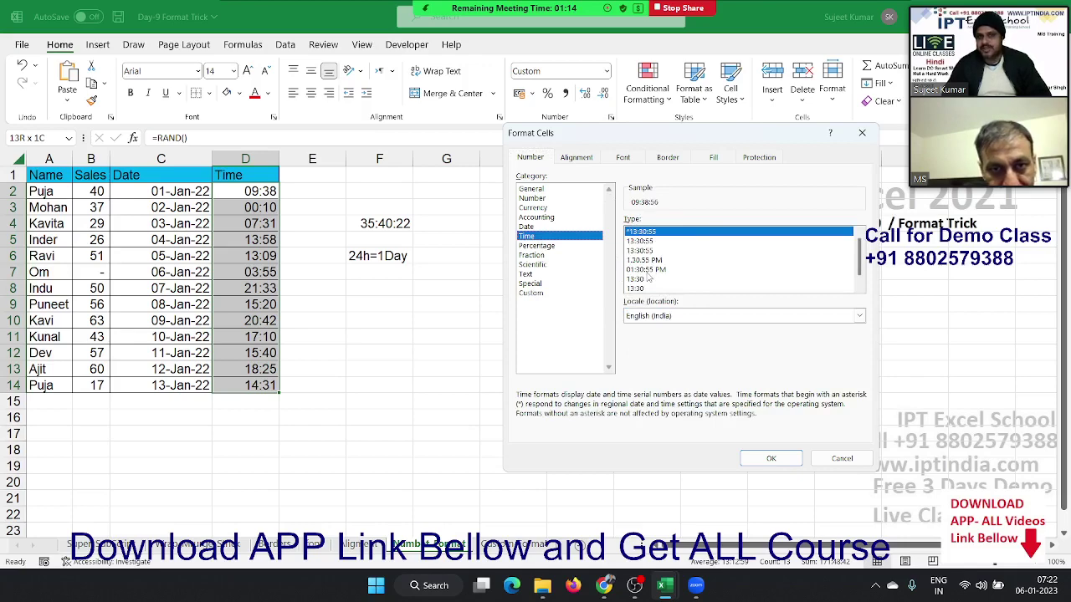
key("Return")
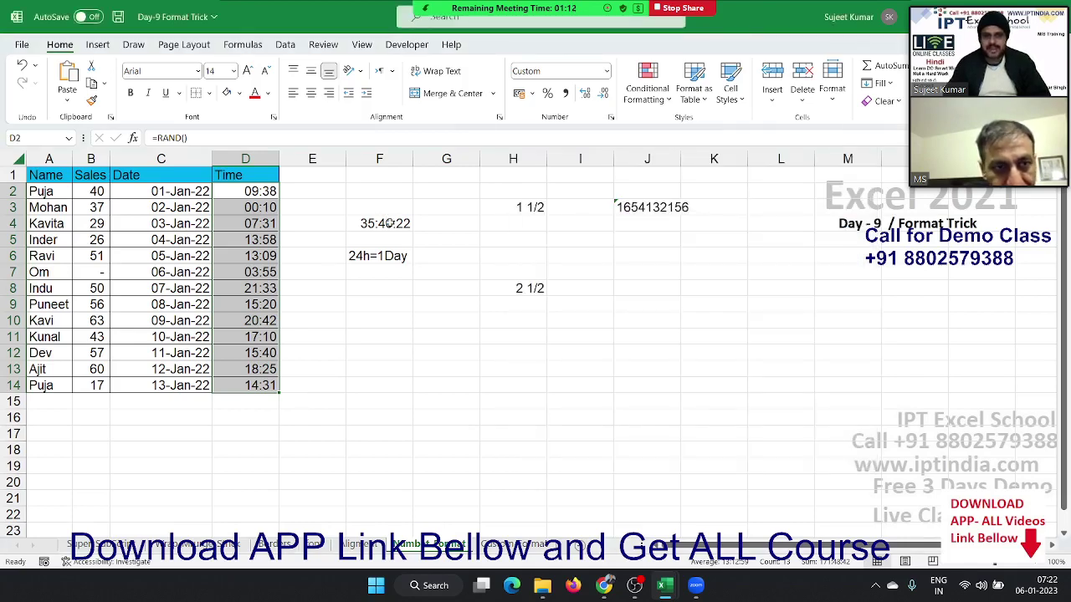
Give F4 General format so 35:40:22 shows as 1.486366.
left_click(387, 223)
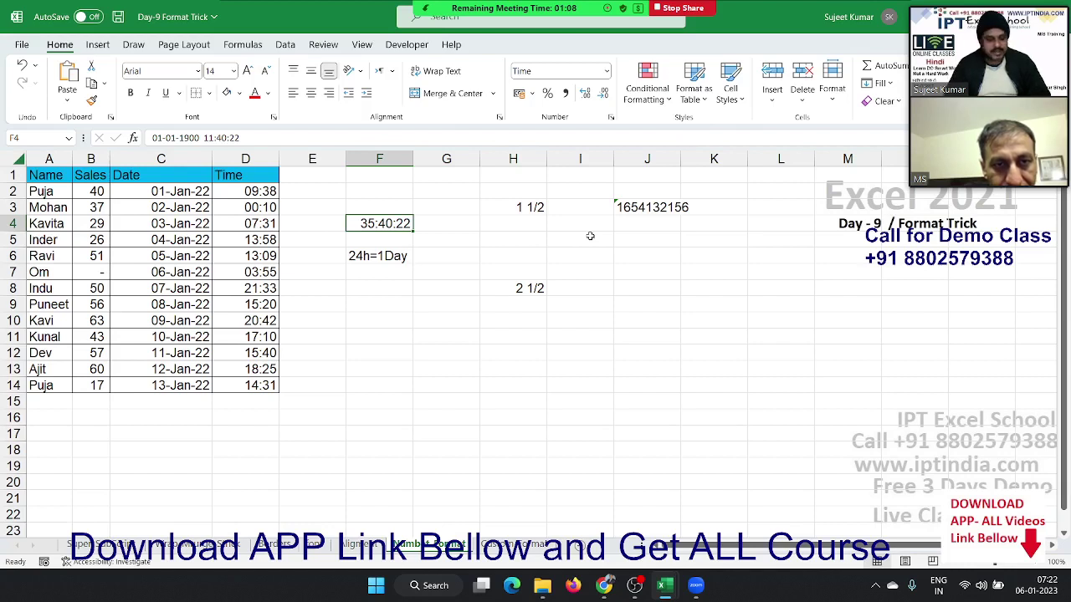
key("ctrl+shift+grave")
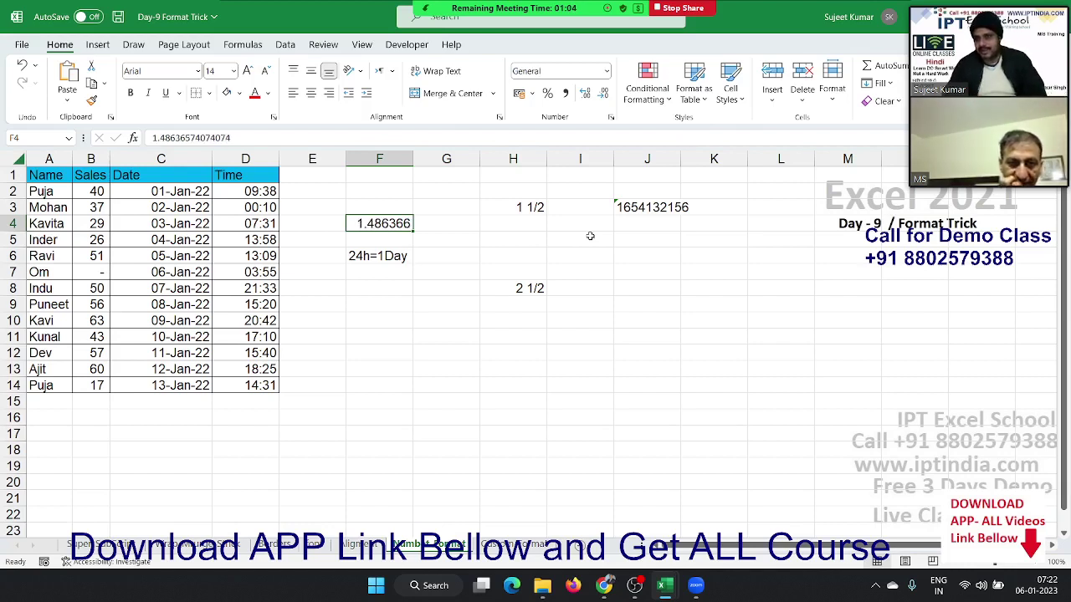
left_click(611, 117)
left_click(526, 236)
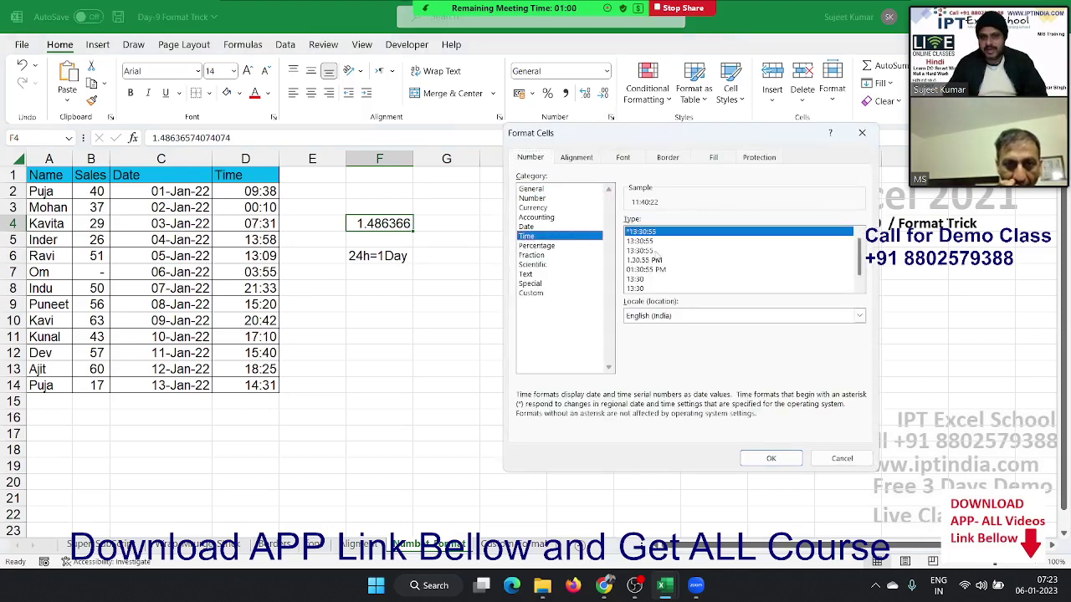
left_click(653, 252)
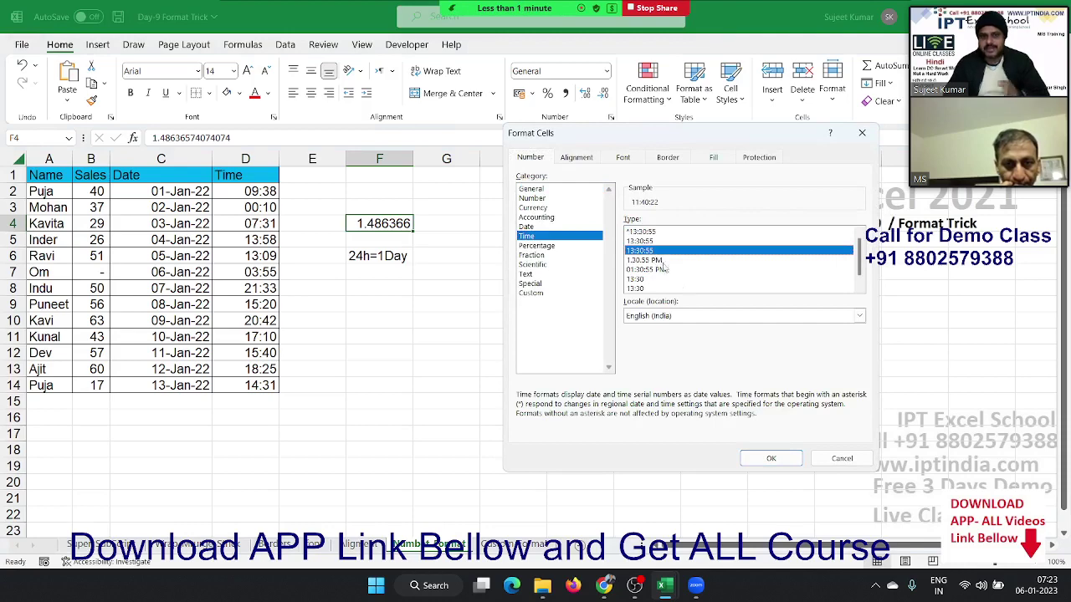
left_click(793, 457)
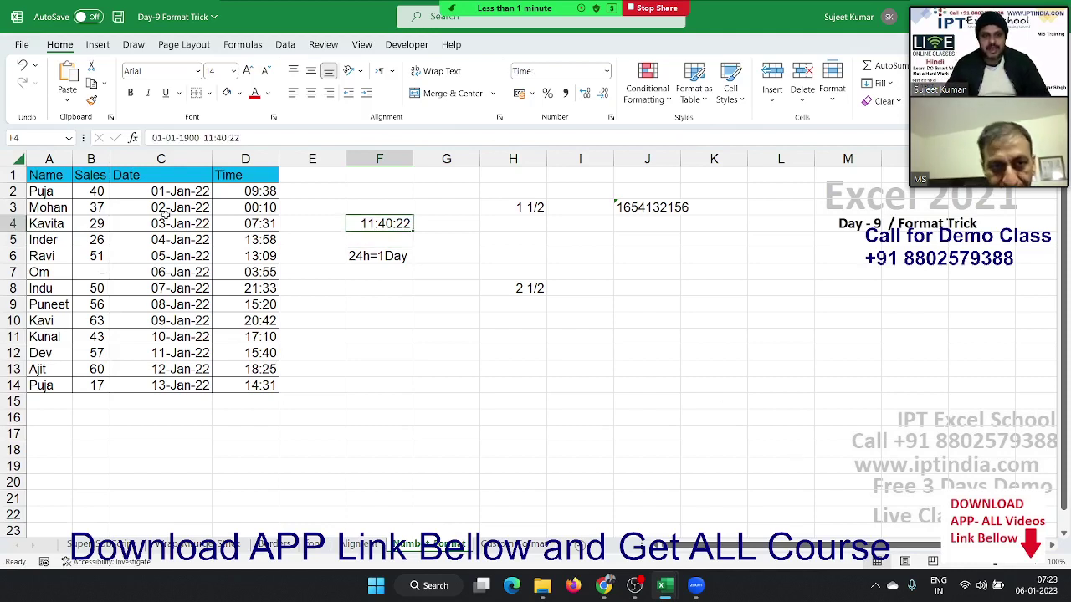
left_click_drag(201, 138, 260, 141)
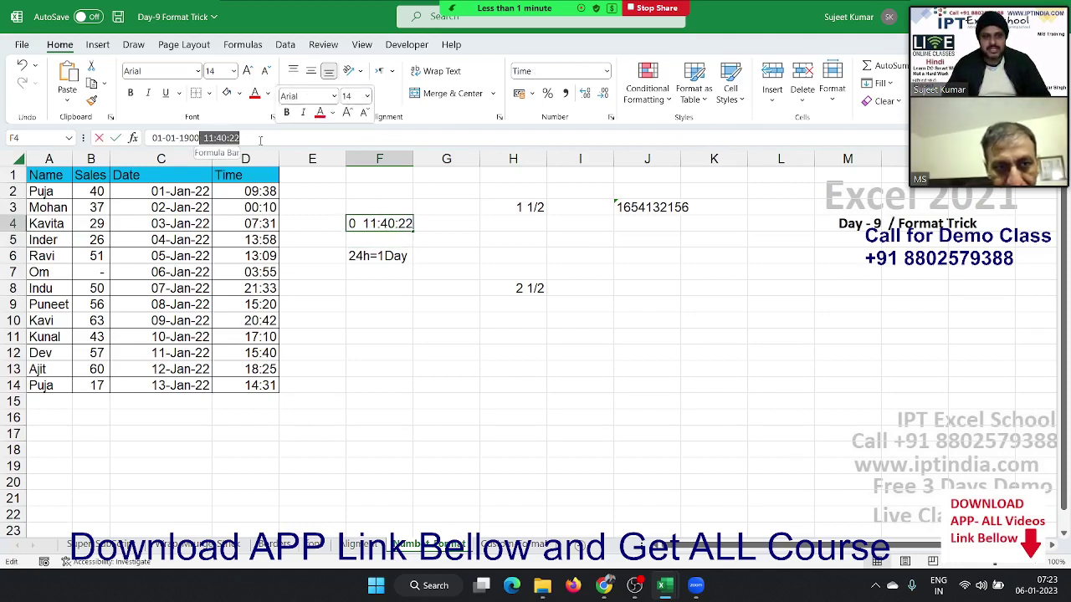
left_click_drag(152, 138, 202, 138)
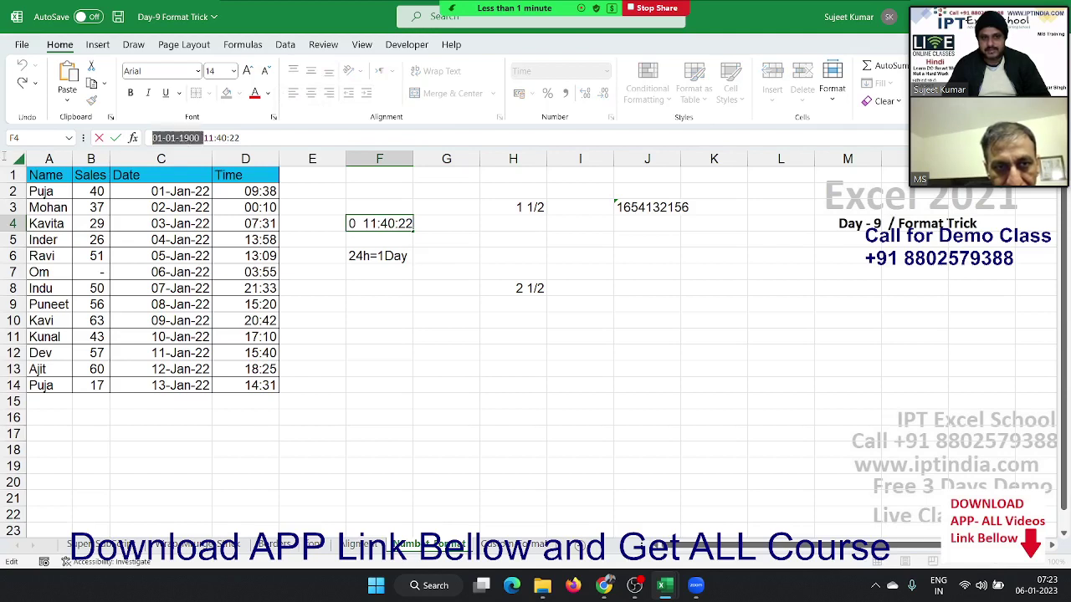
left_click_drag(3, 163, 2, 168)
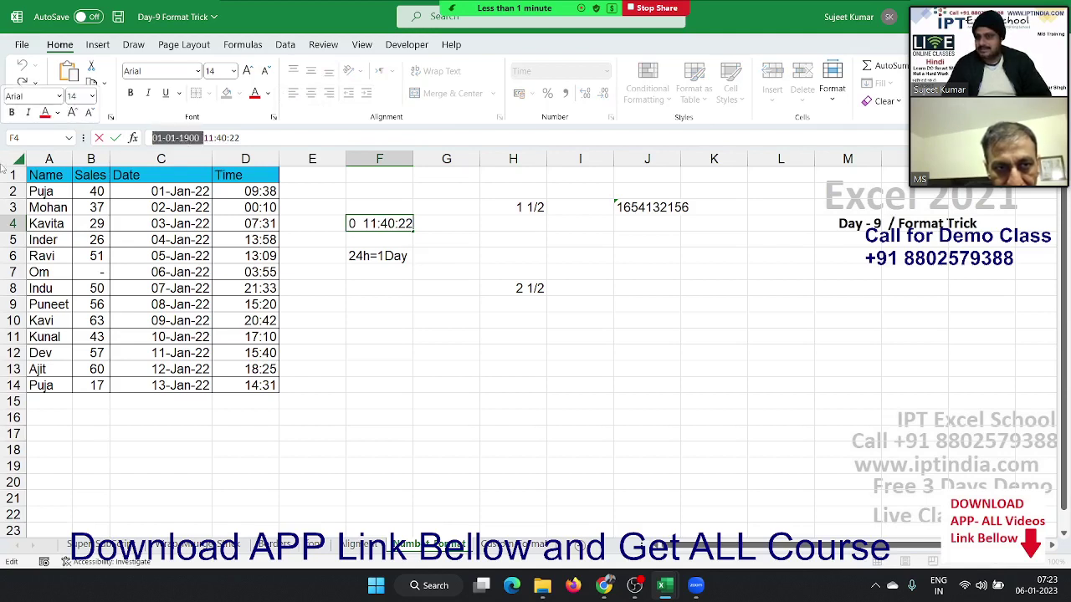
key("Escape")
type("~")
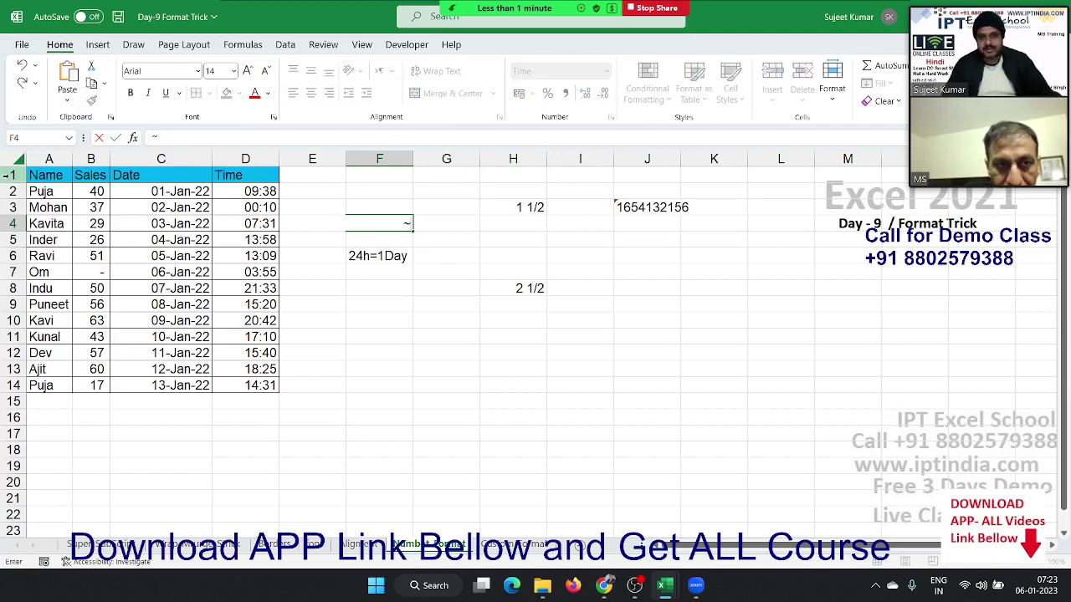
key("Escape")
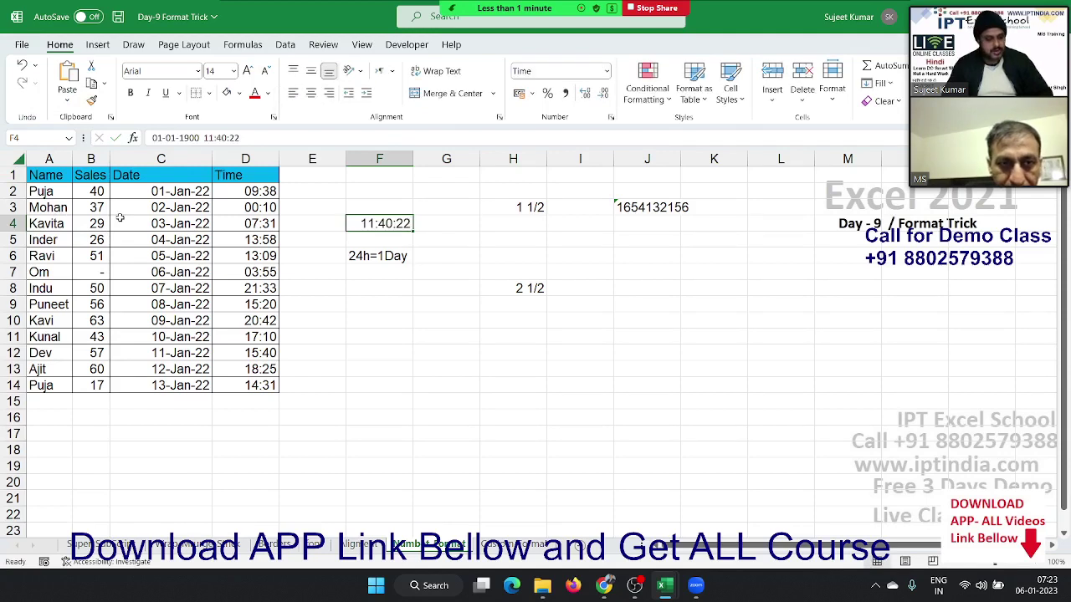
key("ctrl+shift+asciitilde")
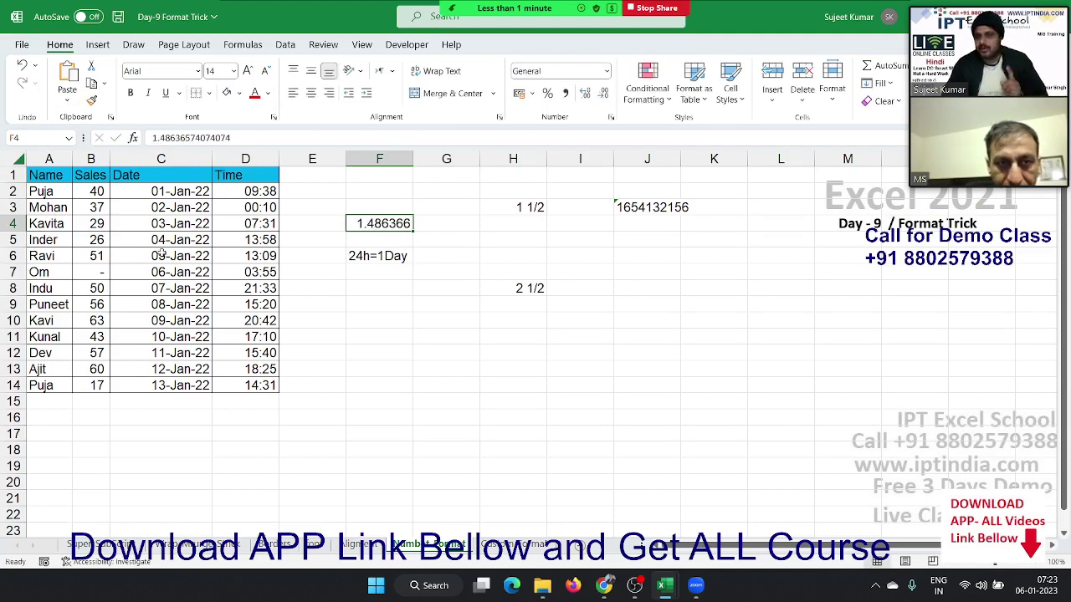
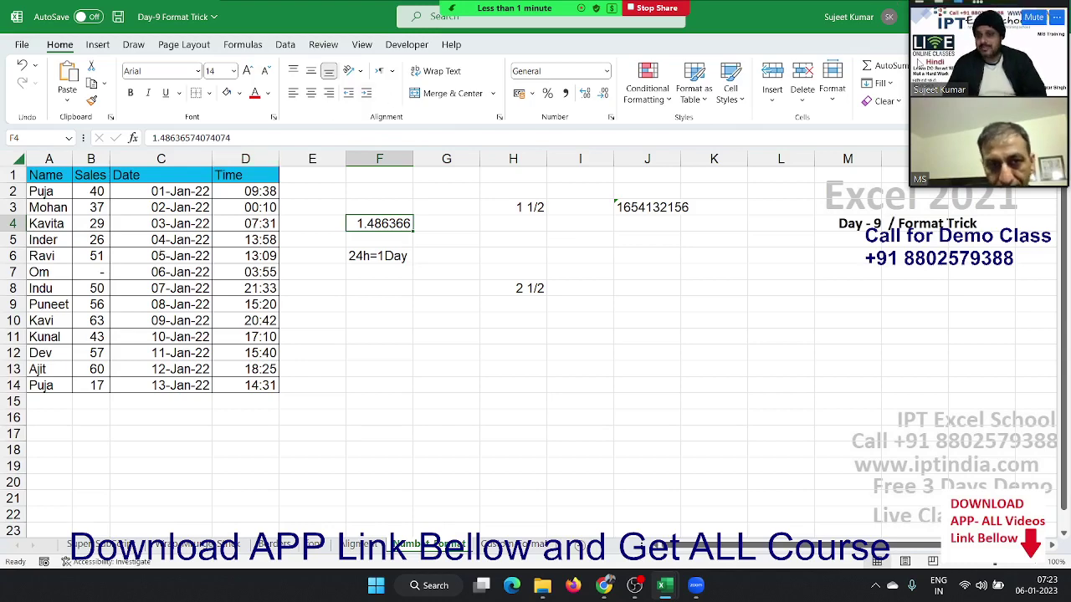
Choose the 37:30:55 elapsed-hours time format for F4 under the English (United States) locale.
left_click(611, 117)
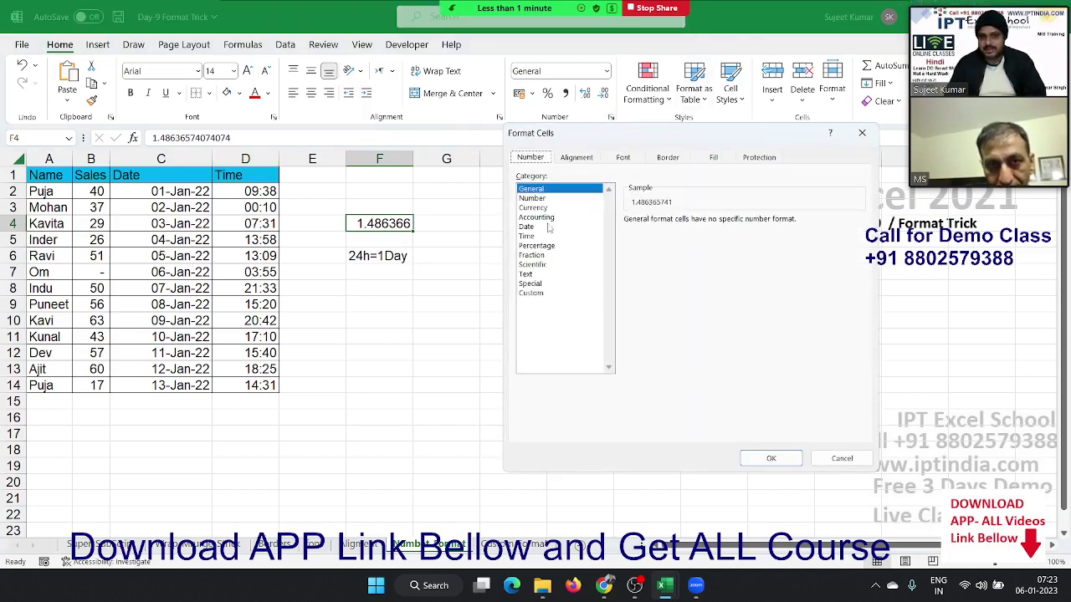
left_click(527, 236)
left_click(651, 315)
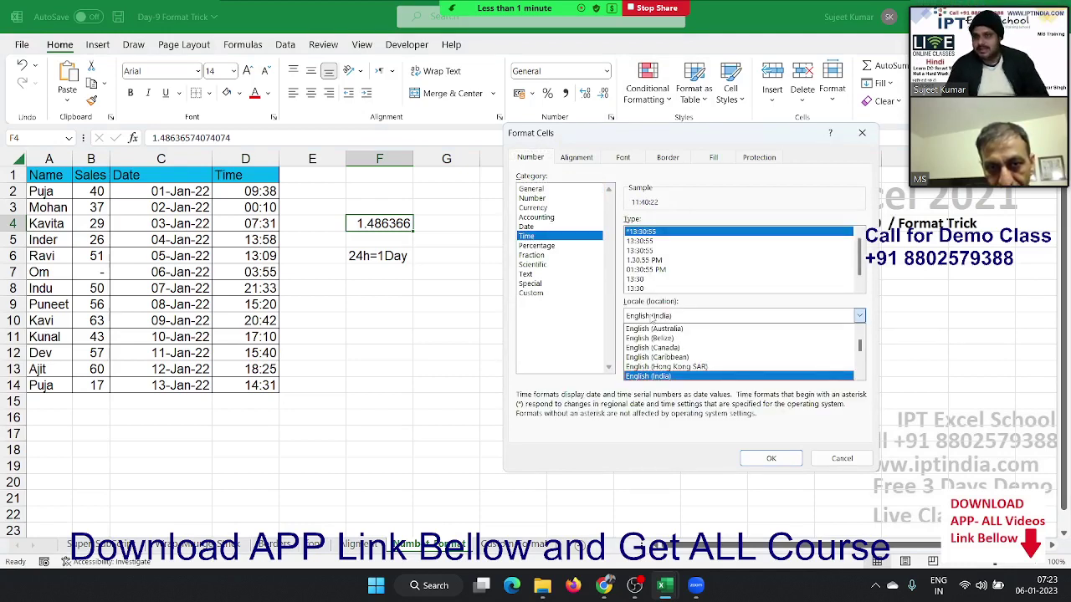
key("Down")
key("Down")
key("Down")
key("Down")
key("Down")
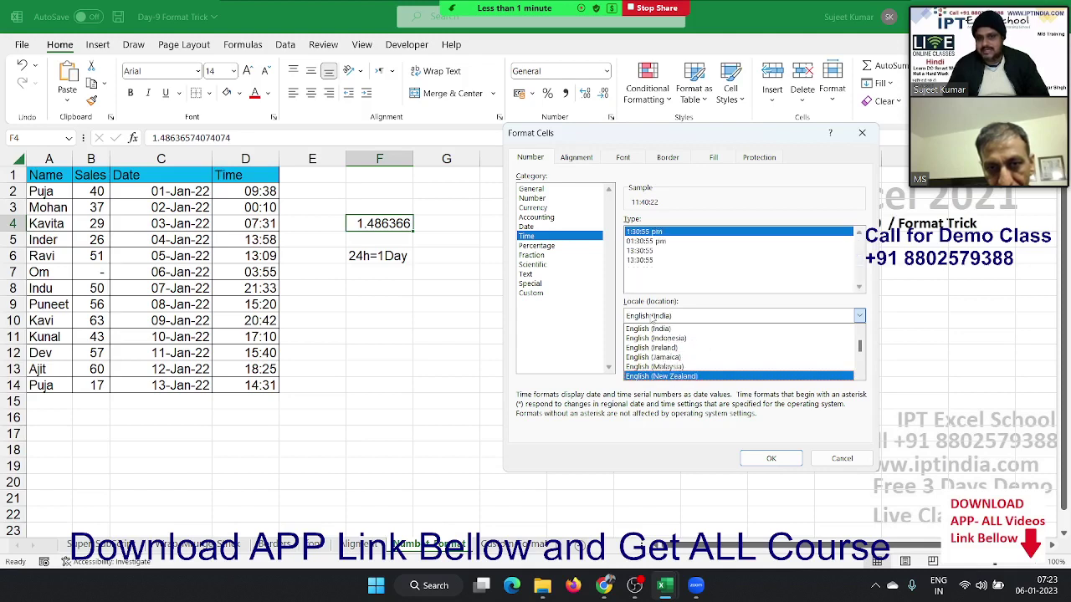
key("Down")
key("Down")
key("Down")
key("Down")
key("Down")
key("Down")
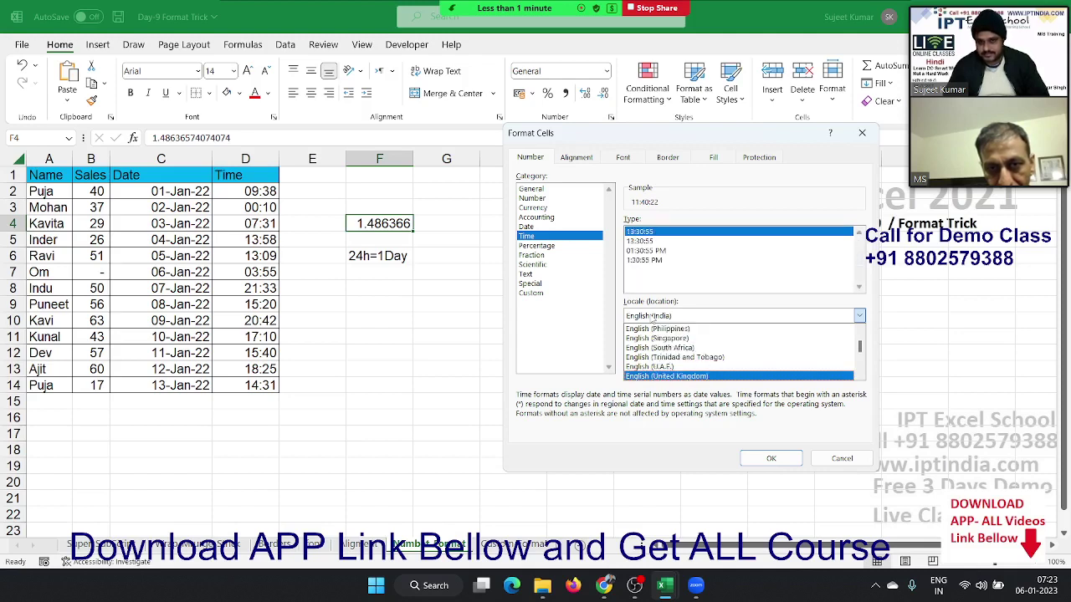
key("Down")
key("Return")
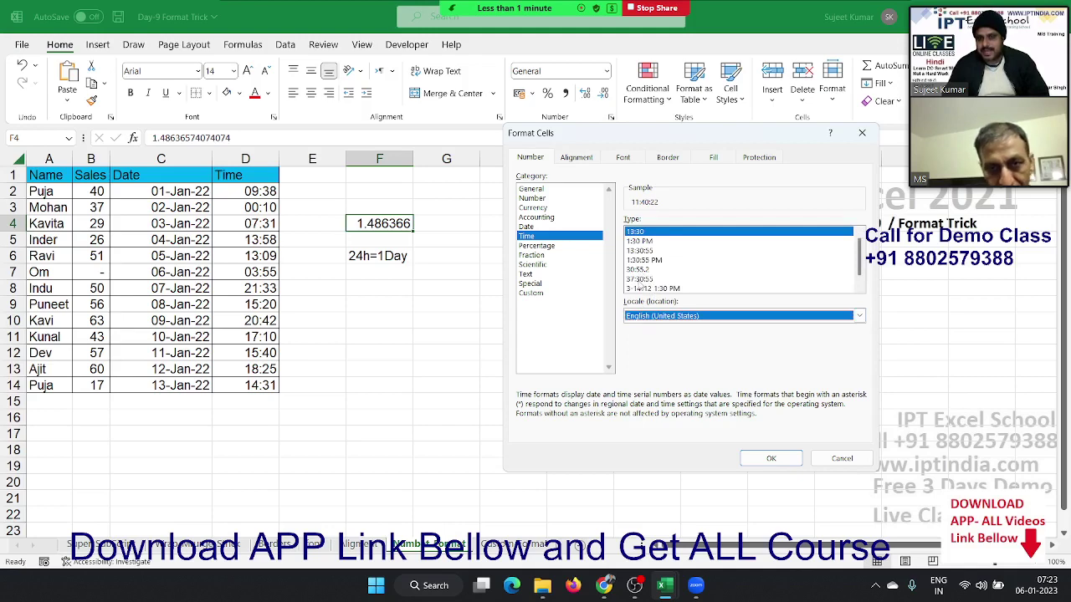
left_click(641, 279)
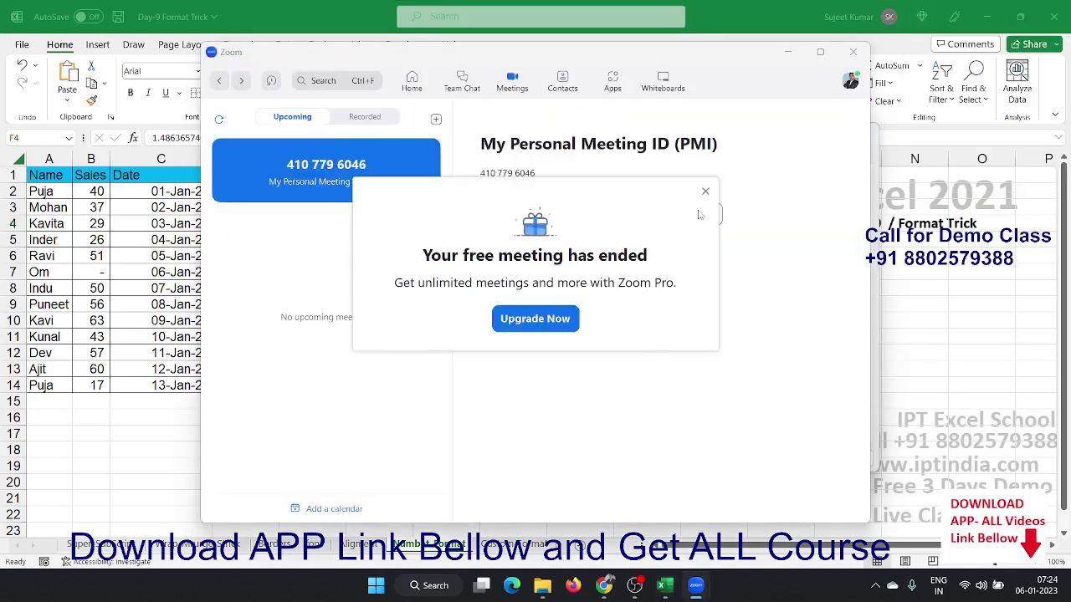
Close Zoom's free-meeting-ended notice and start a new meeting from the Personal Meeting ID.
left_click(705, 192)
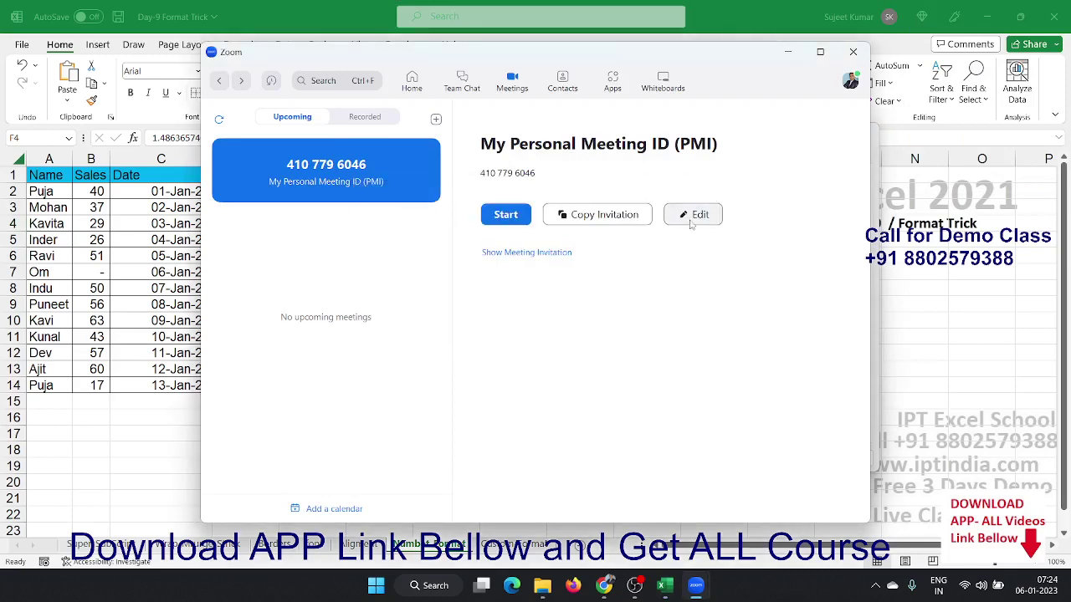
left_click(506, 215)
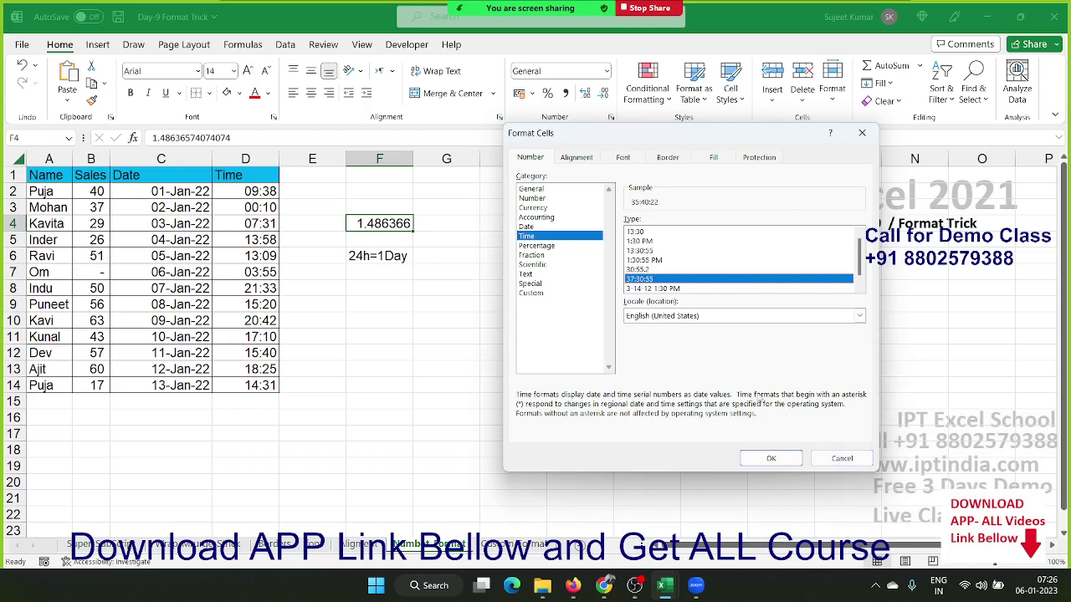
Apply the elapsed-time format so F4 shows 35:40:22, then clear columns H–K.
left_click(771, 457)
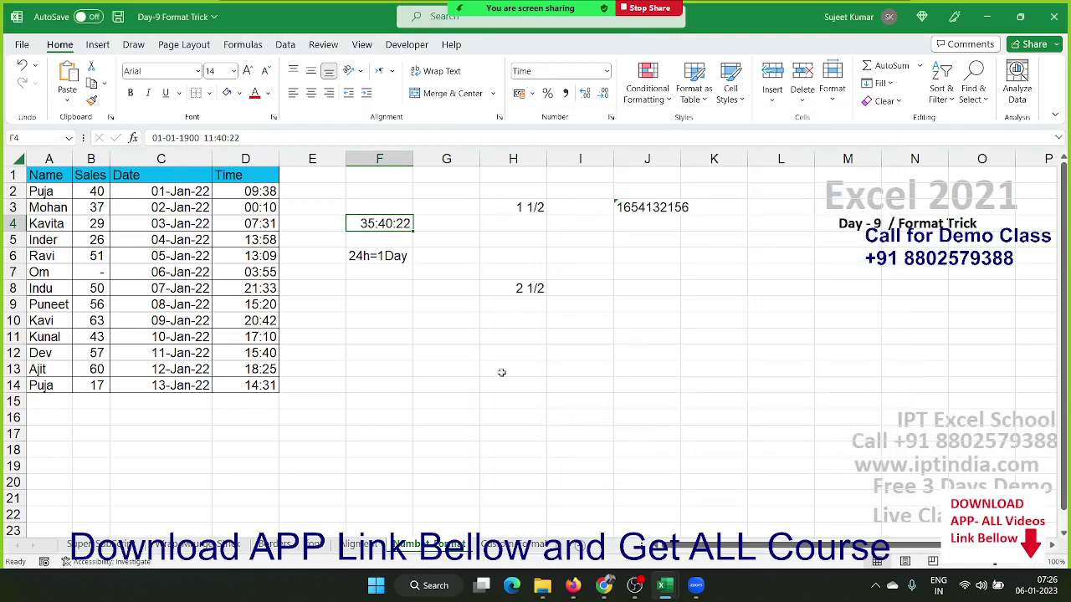
left_click(595, 361)
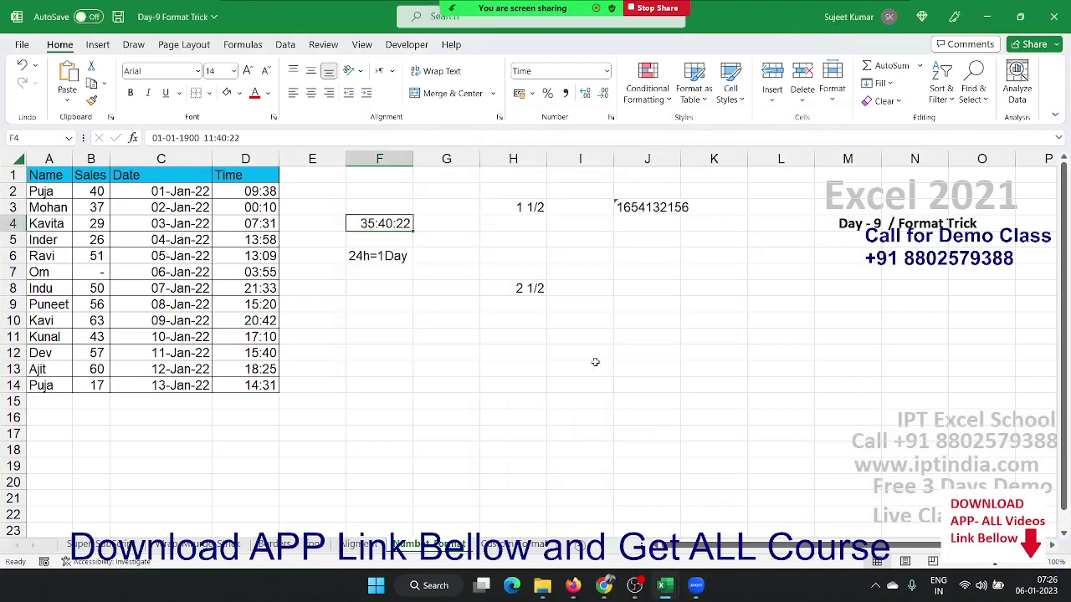
left_click_drag(513, 159, 741, 176)
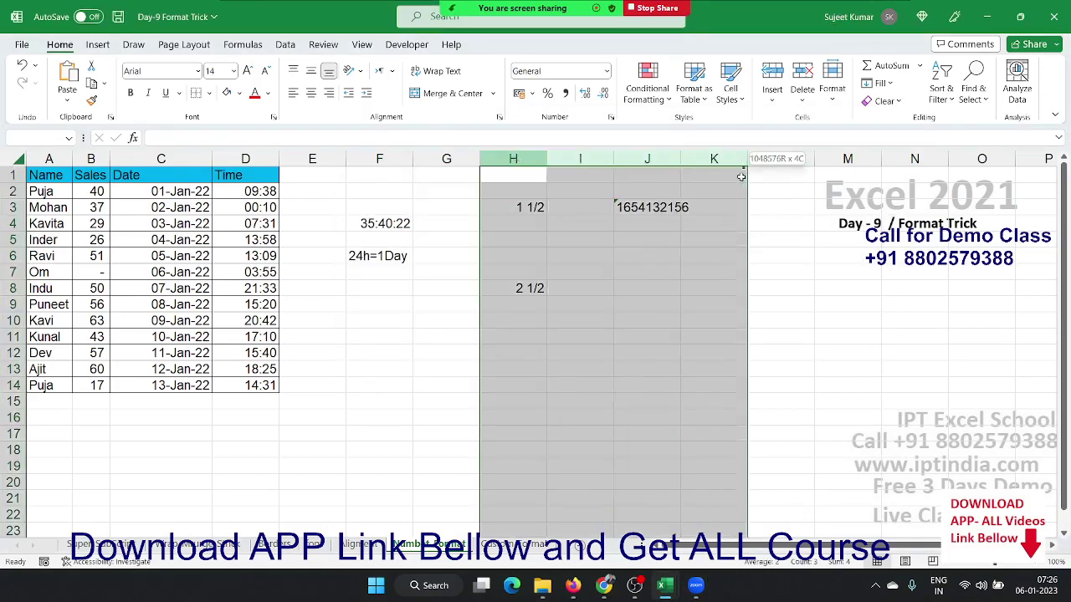
key("Delete")
Enter 1 1/2 as a fraction in H3, briefly checking it as General before undoing.
key("Down")
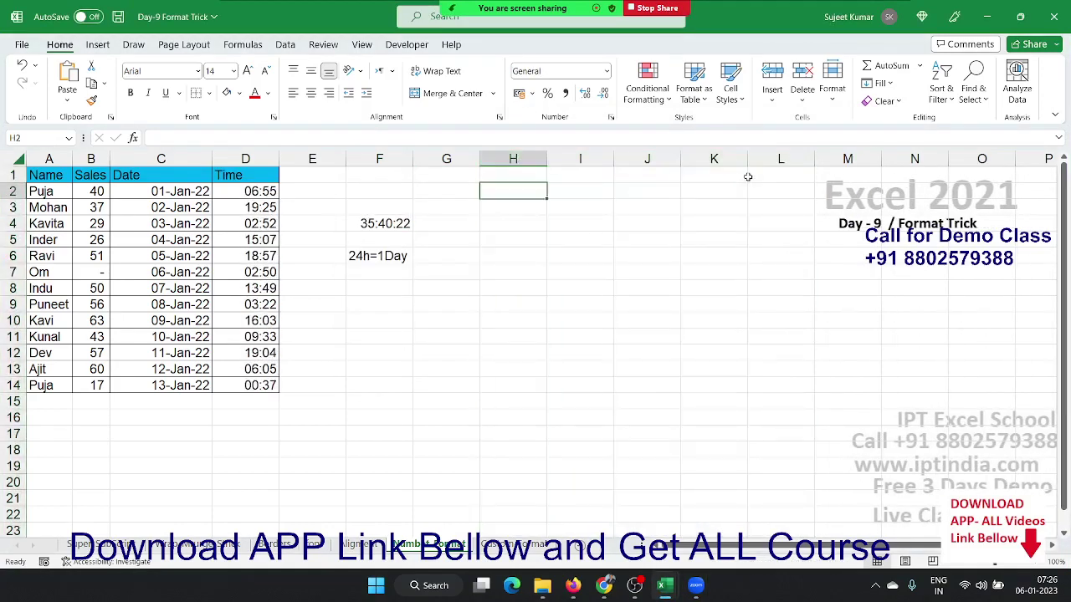
key("Down")
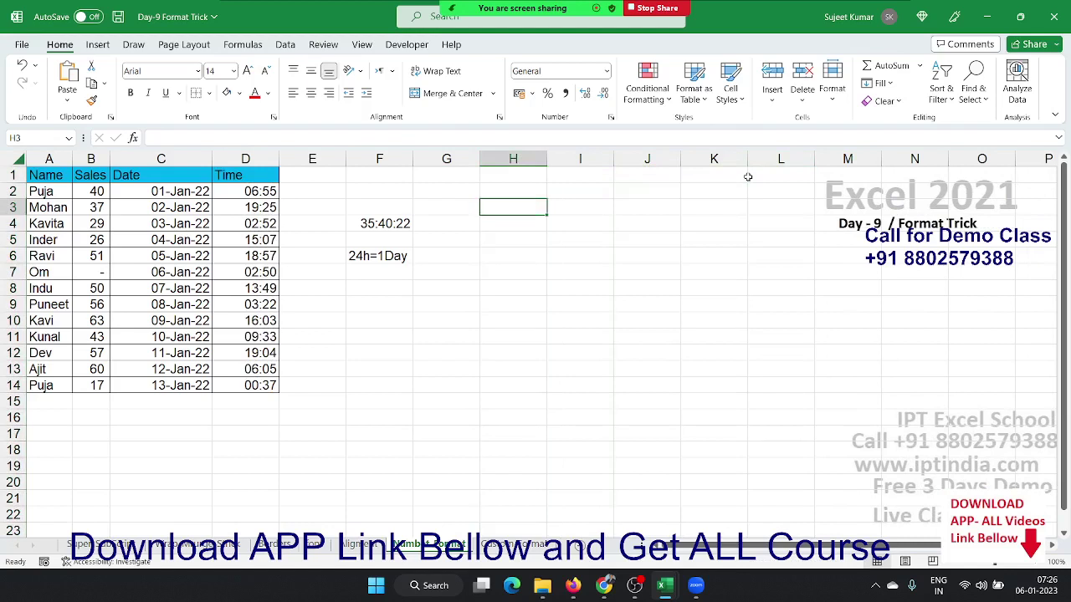
type("1/")
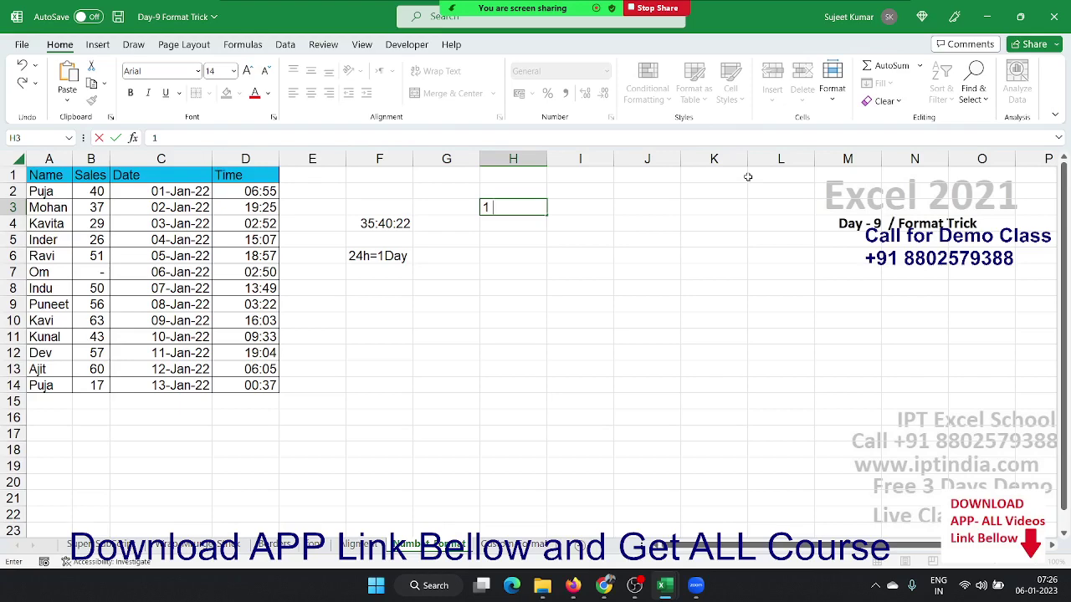
type("2")
key("ctrl+Return")
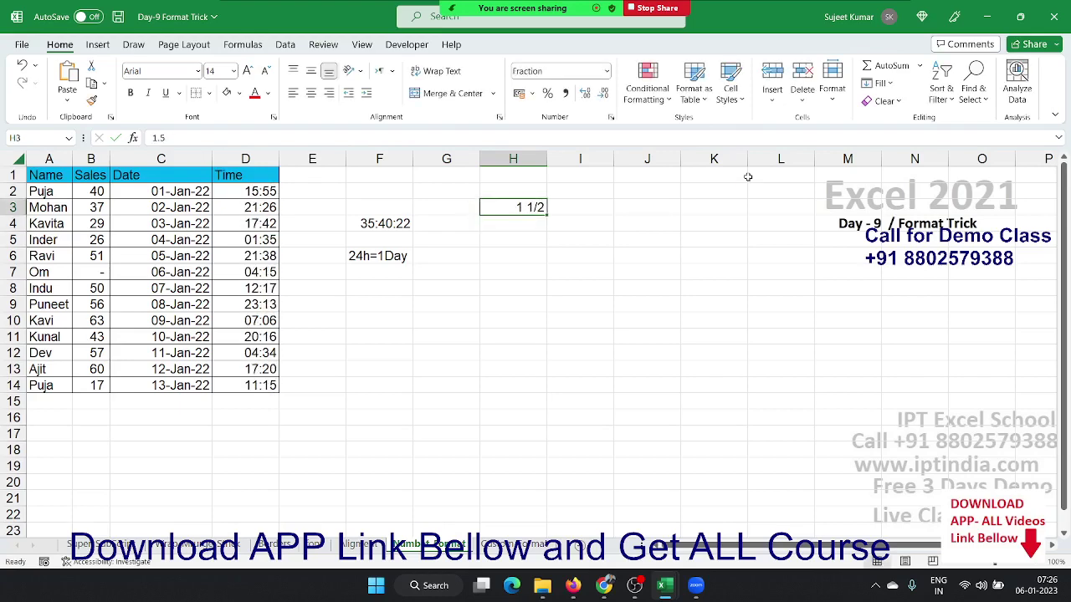
left_click(604, 72)
left_click(592, 93)
key("ctrl+z")
left_click(528, 270)
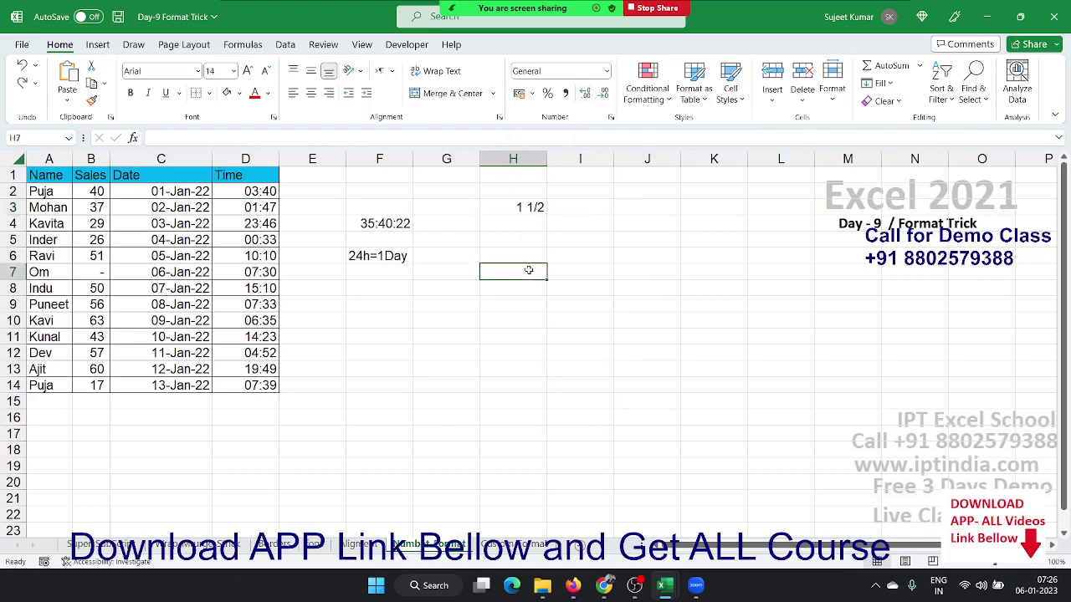
Enter 2.36 in H7 and format it as an up-to-one-digit fraction, displaying 2 1/3.
type("2.36")
key("Return")
left_click(529, 270)
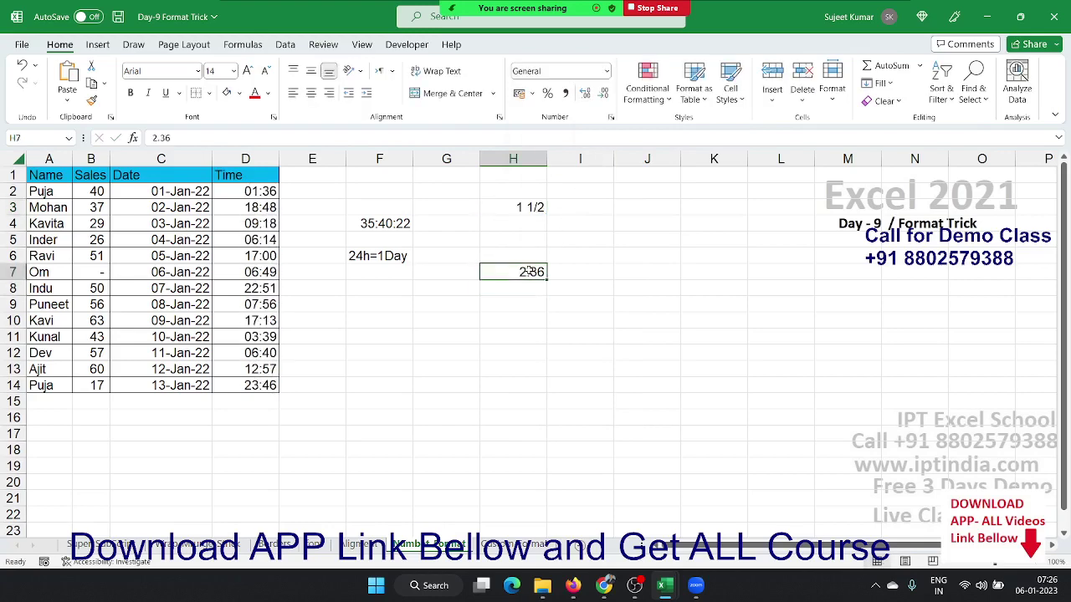
left_click(611, 117)
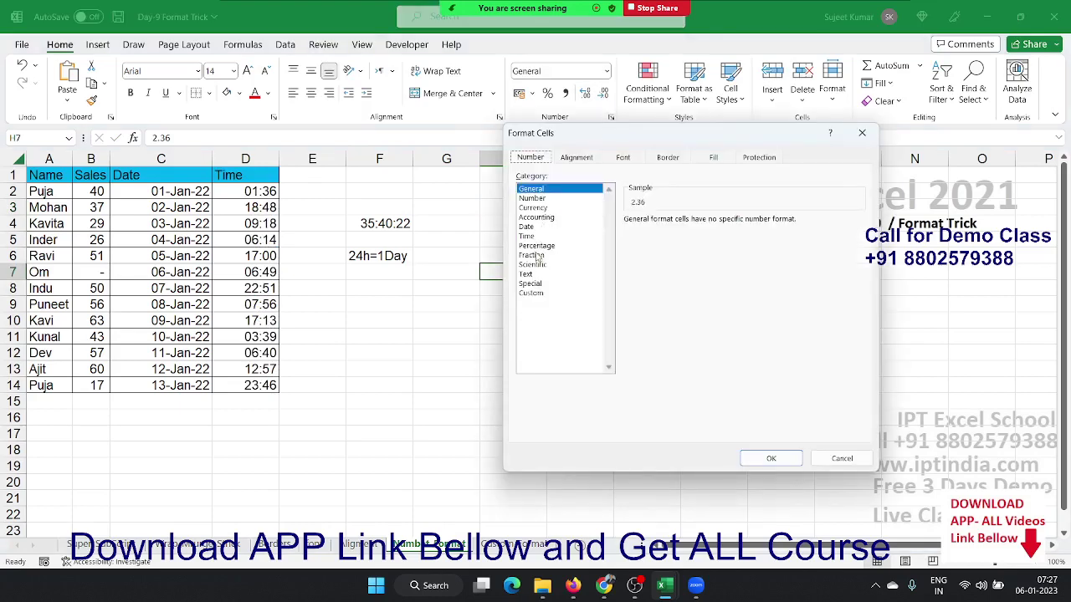
left_click(532, 255)
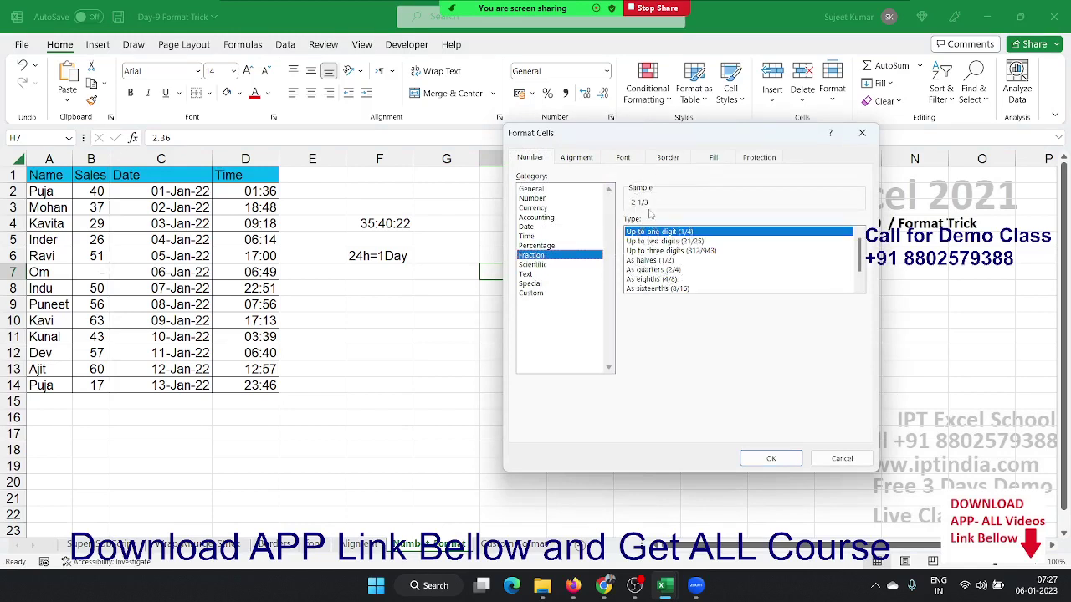
left_click(767, 460)
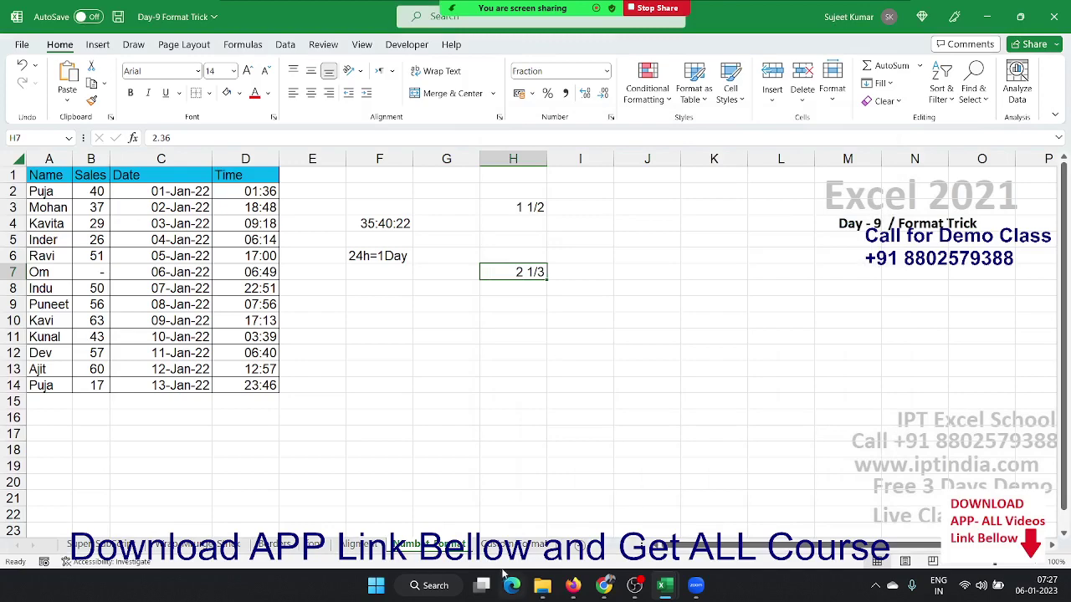
Switch to the Custom Format sheet and select the Chq cheque numbers in column C.
left_click(512, 543)
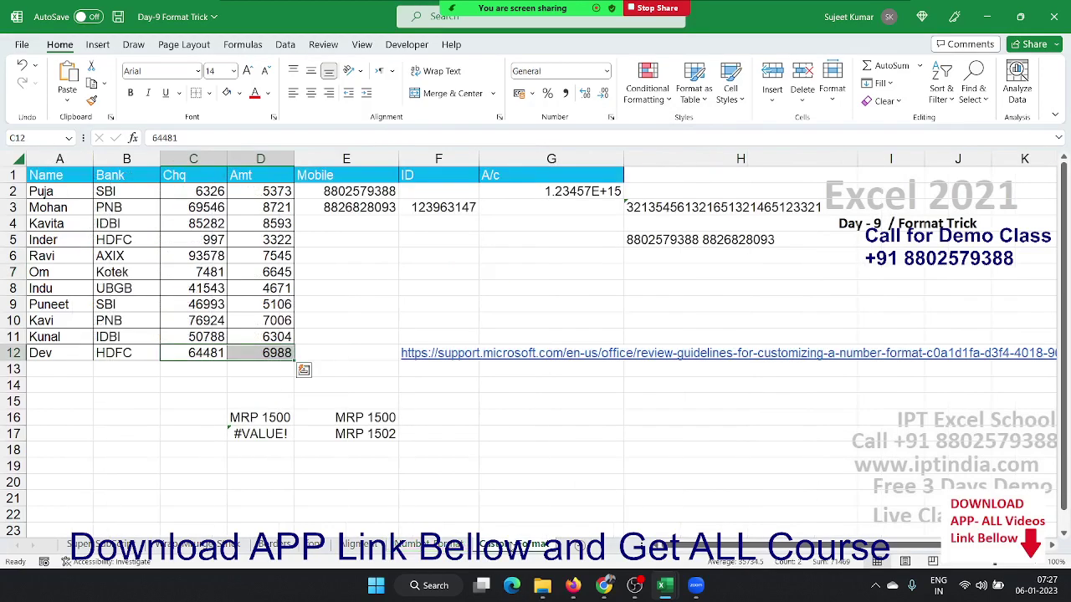
left_click(524, 467)
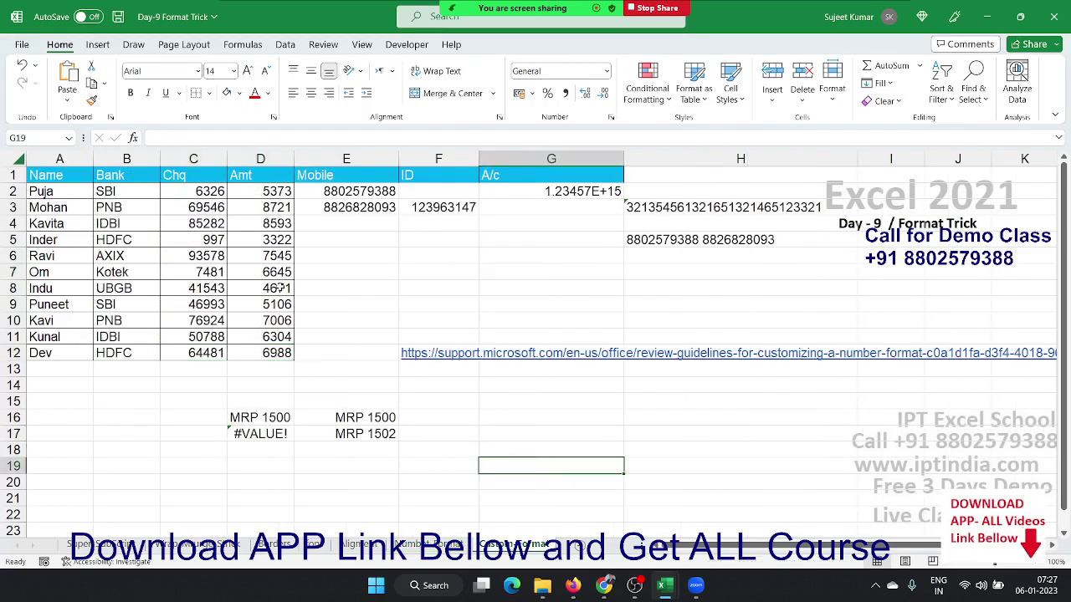
left_click(259, 258)
left_click(321, 253)
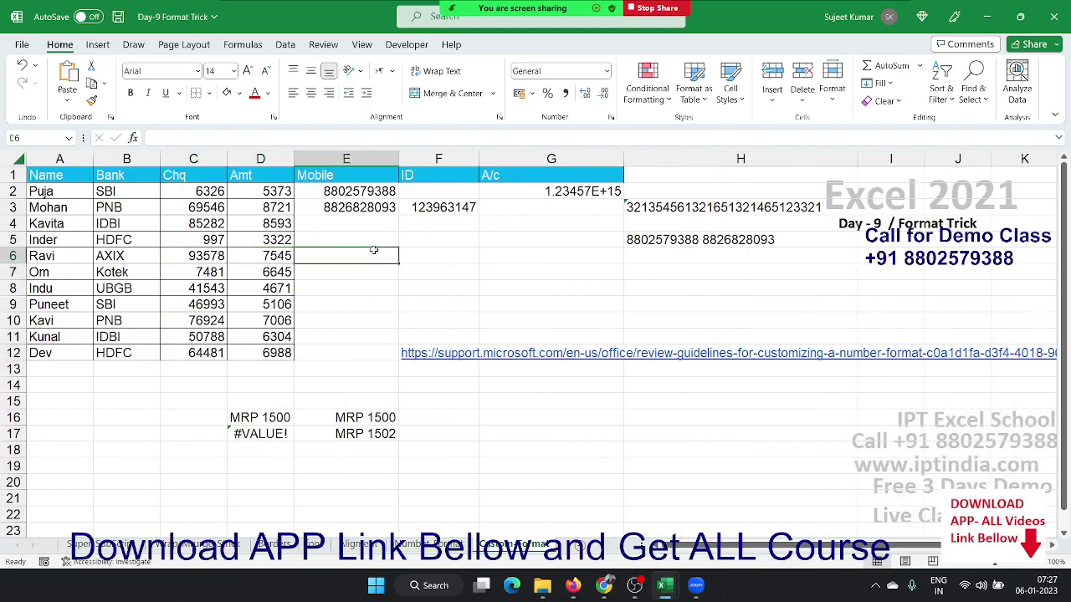
left_click_drag(209, 193, 193, 351)
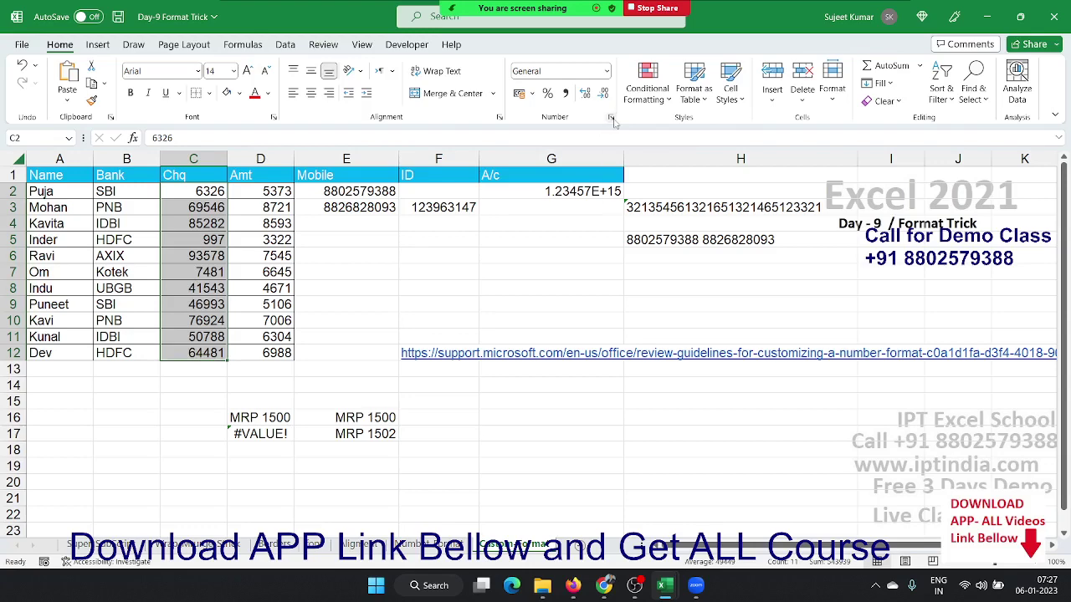
Apply the custom format 000000 so cheque numbers keep leading zeros, like 006326.
left_click(610, 118)
left_click(548, 293)
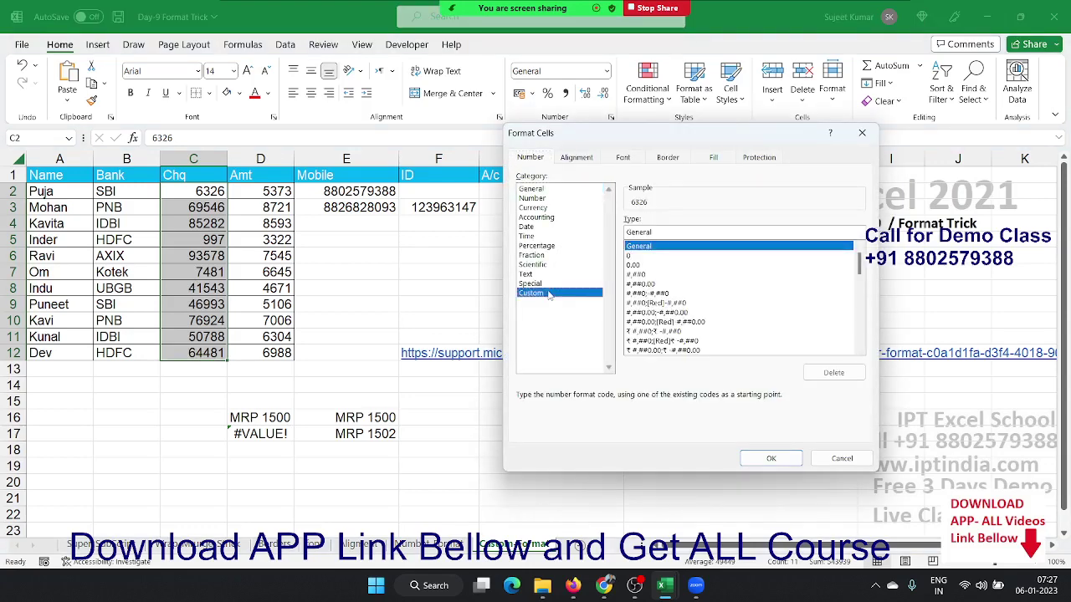
key("Tab")
type("000")
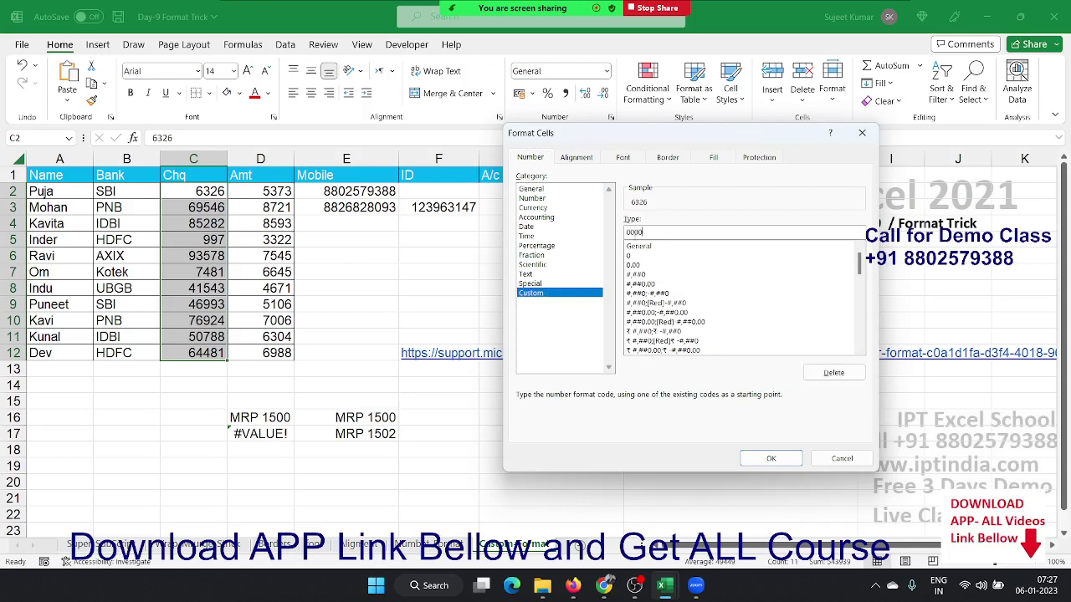
type("00")
key("Return")
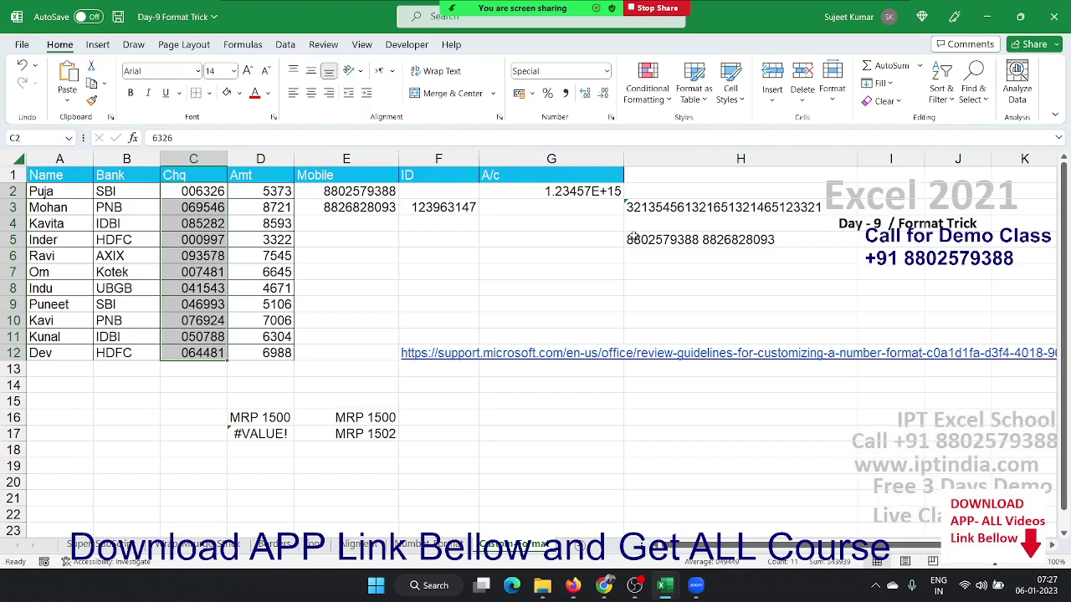
Select the Amt values D2:D12 and give them the custom format "MRP" 0, e.g. MRP 5373.
key("Right")
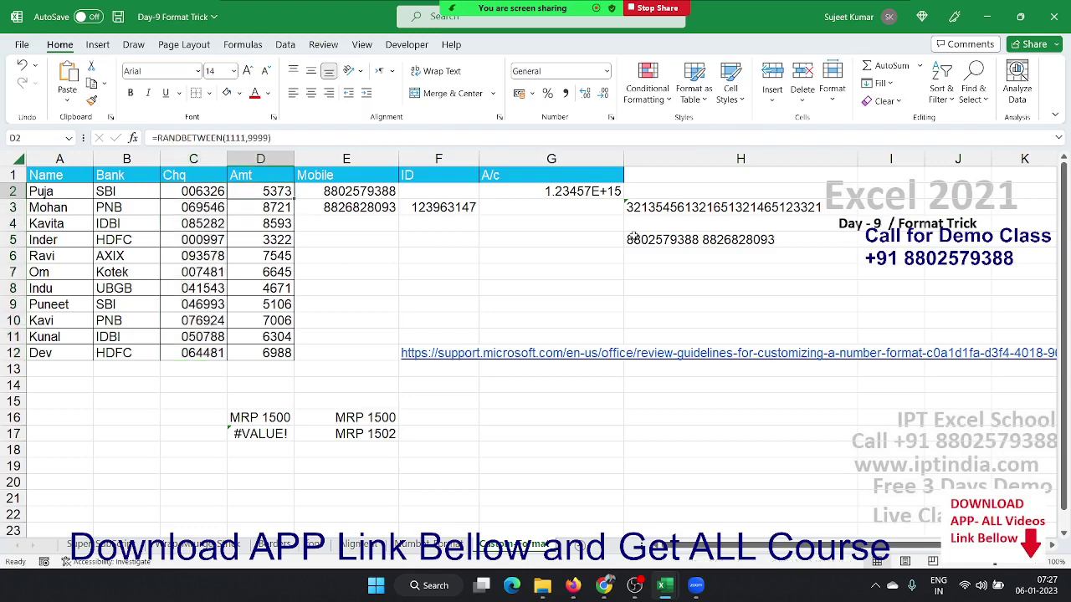
key("ctrl+shift+Down")
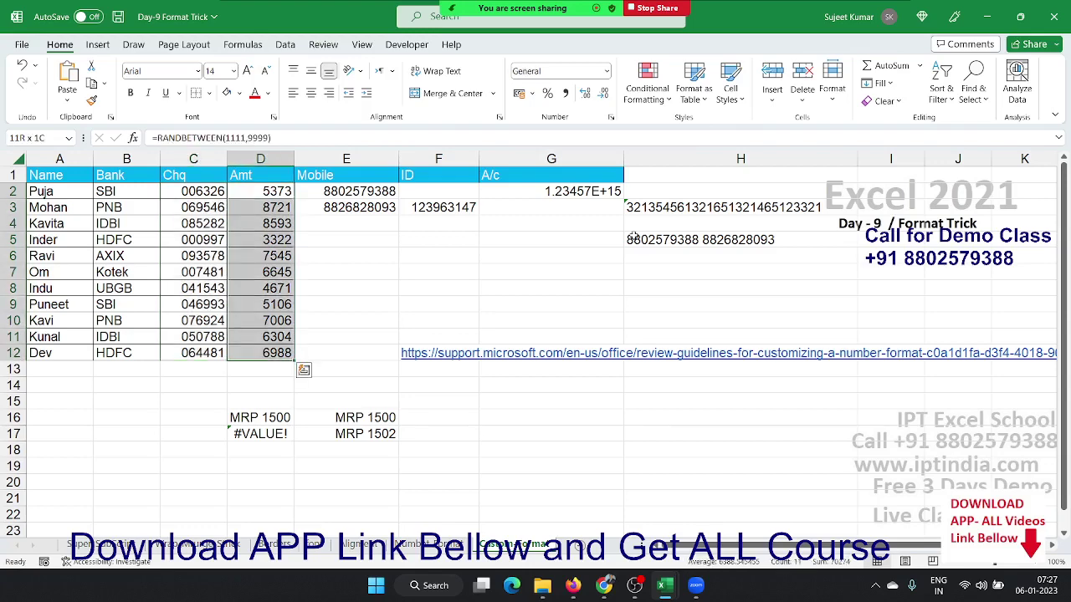
left_click(610, 117)
left_click(542, 294)
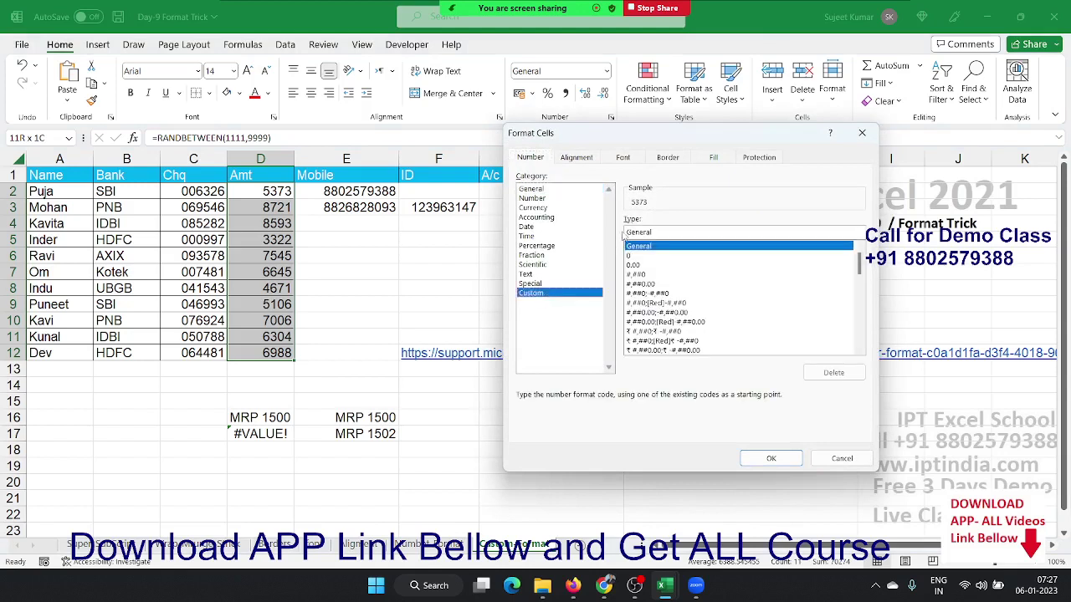
double_click(636, 233)
type("\"MRP")
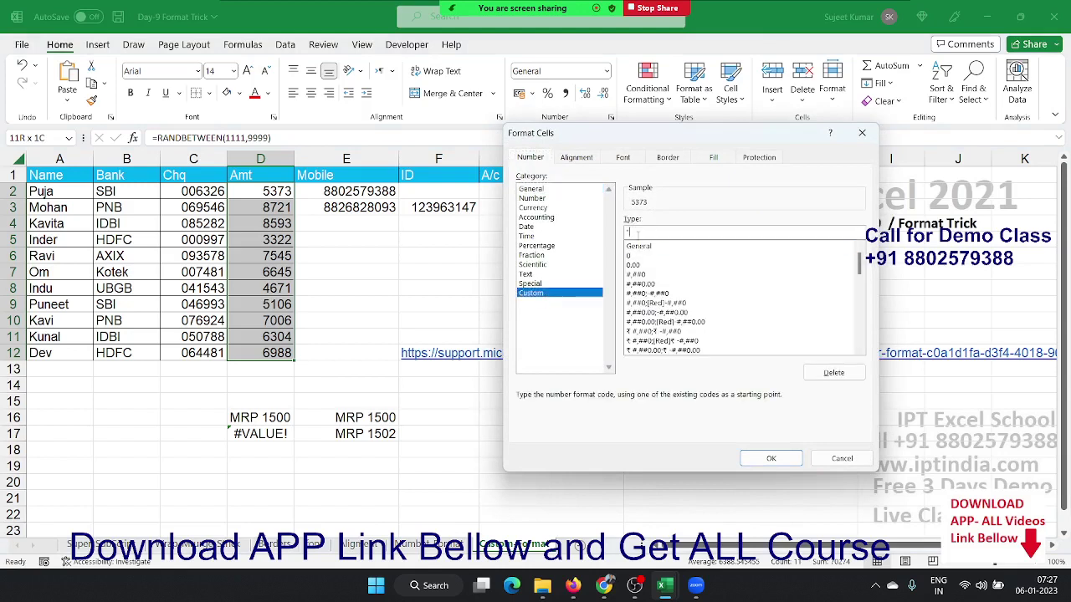
type("\" 0")
key("Return")
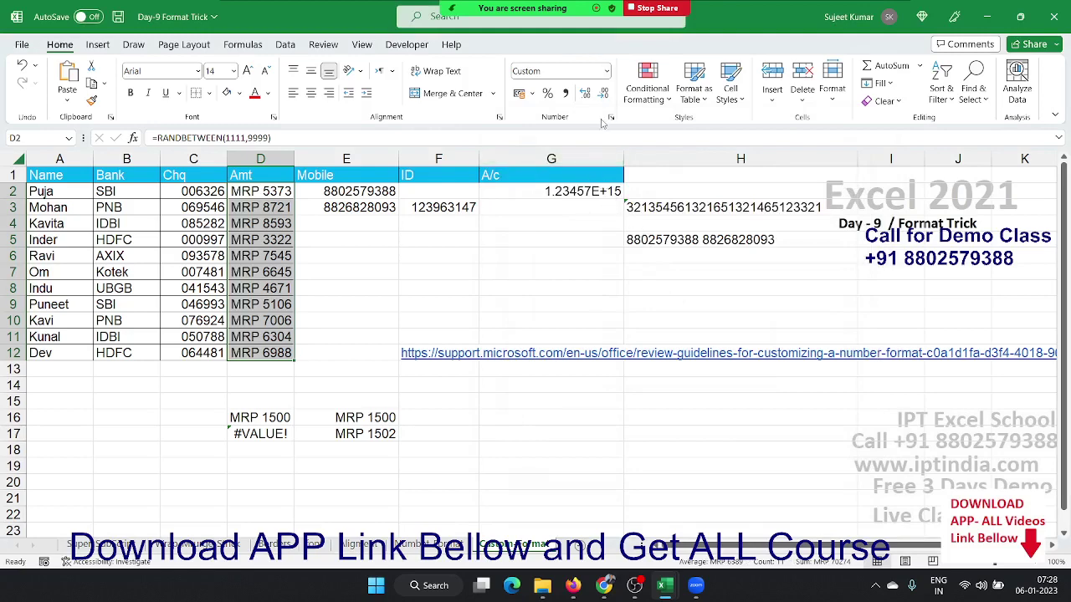
Apply rupee Currency formatting to the Amt values.
left_click(610, 119)
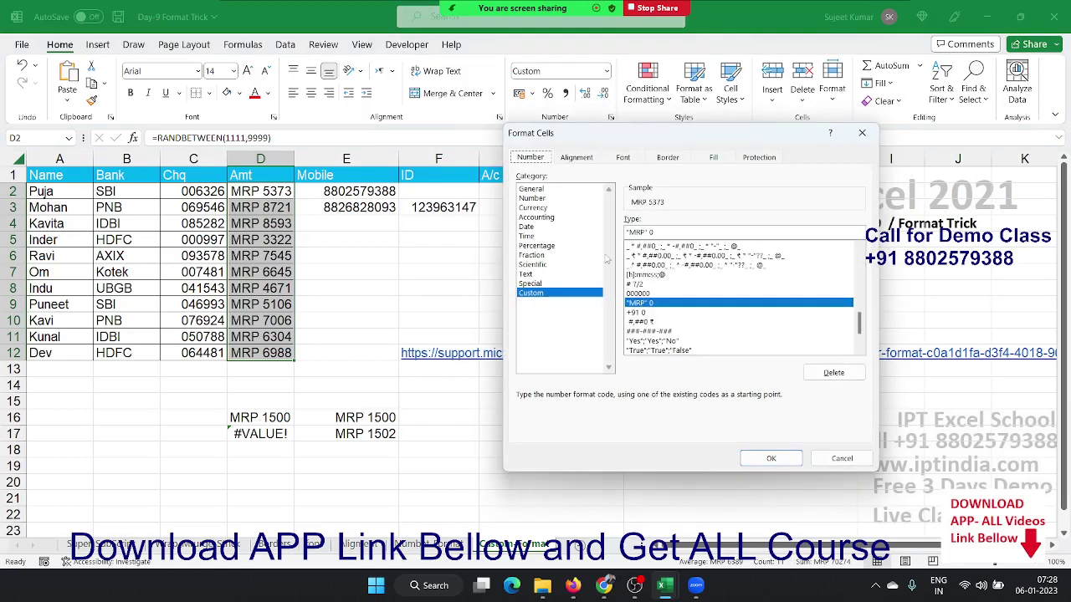
left_click(535, 208)
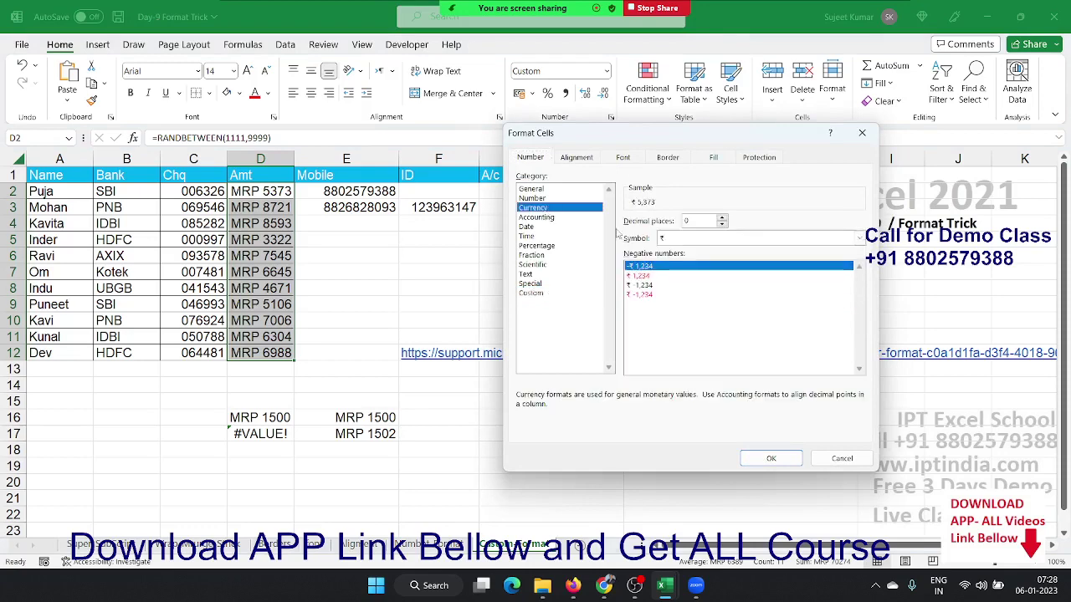
left_click(770, 458)
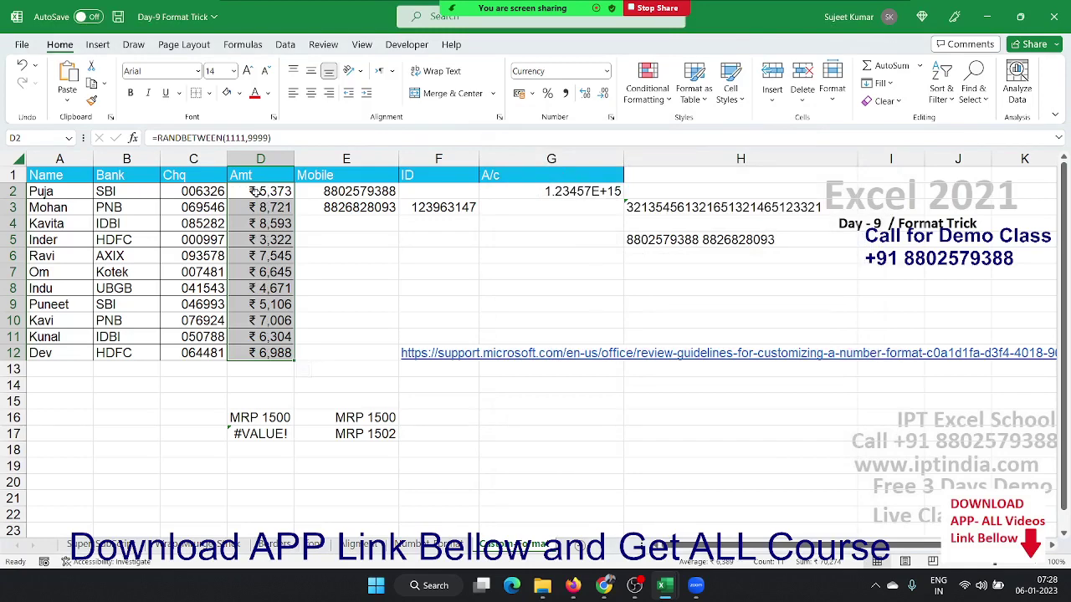
Change the amounts' format code to #,##0 ₹ so they read like 5,373 ₹.
left_click(610, 118)
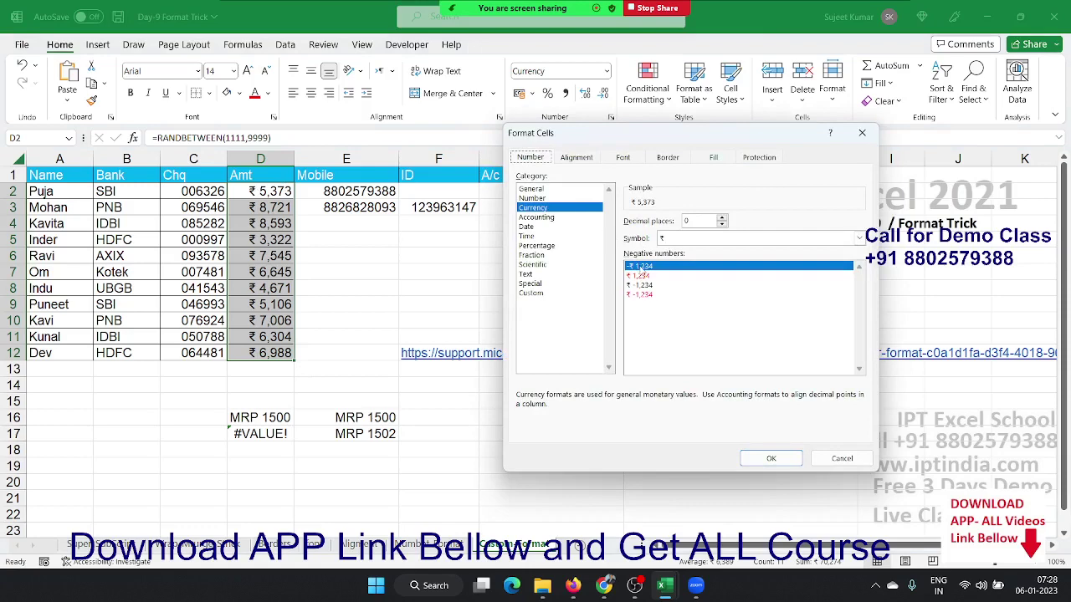
left_click(554, 294)
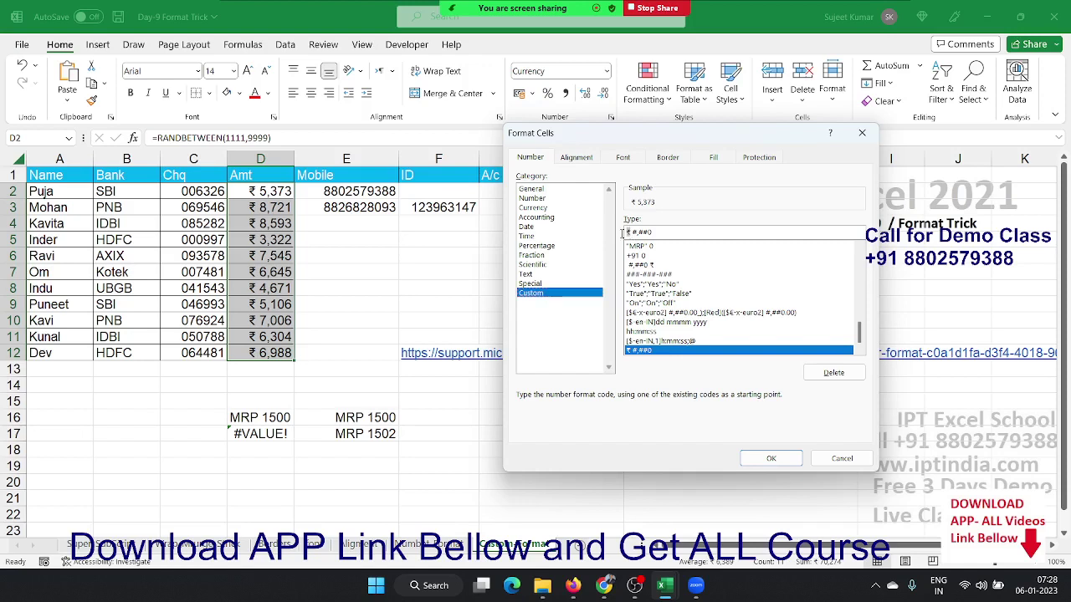
key("Delete")
key("Delete")
type("₹")
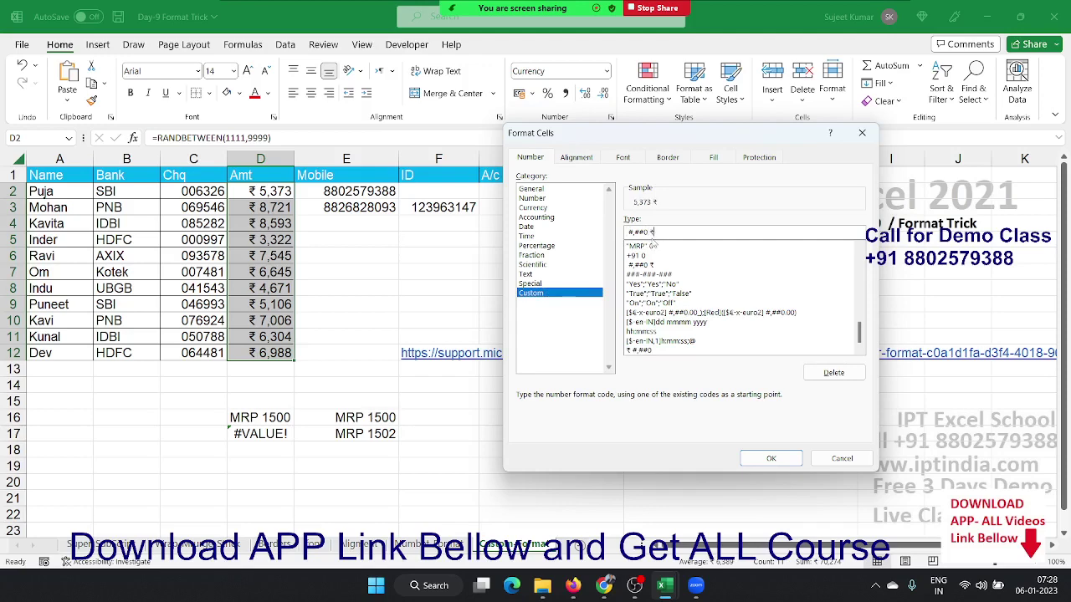
left_click(770, 459)
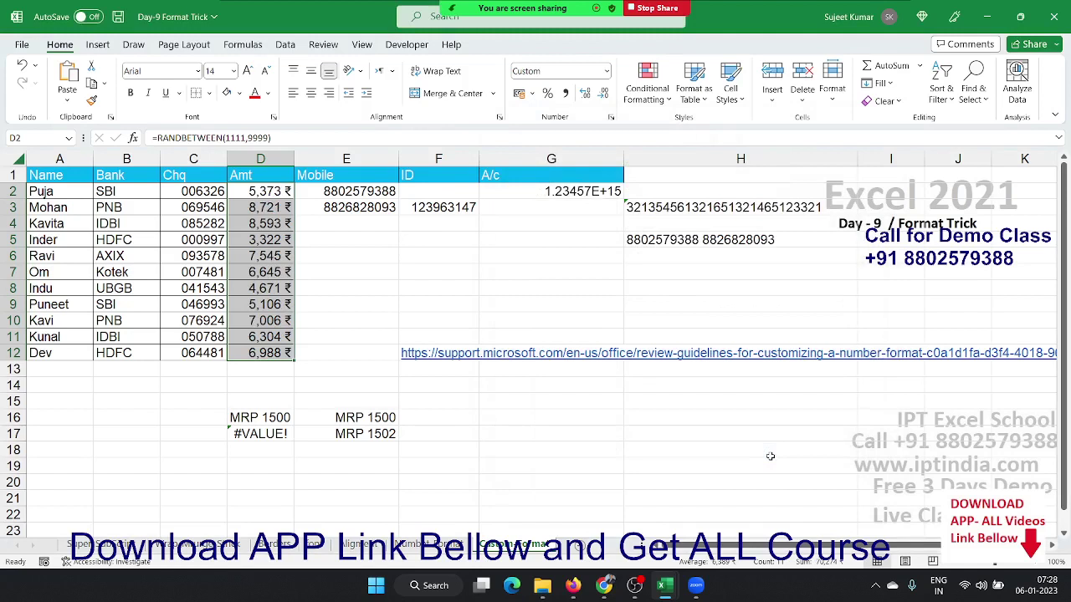
left_click_drag(357, 355, 356, 193)
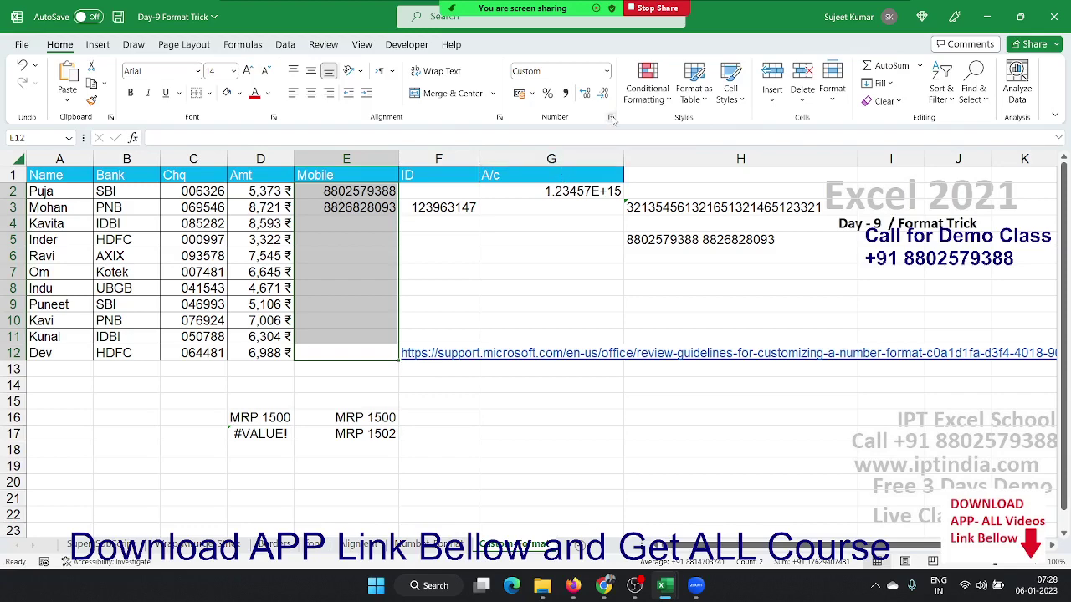
left_click(610, 117)
left_click(548, 293)
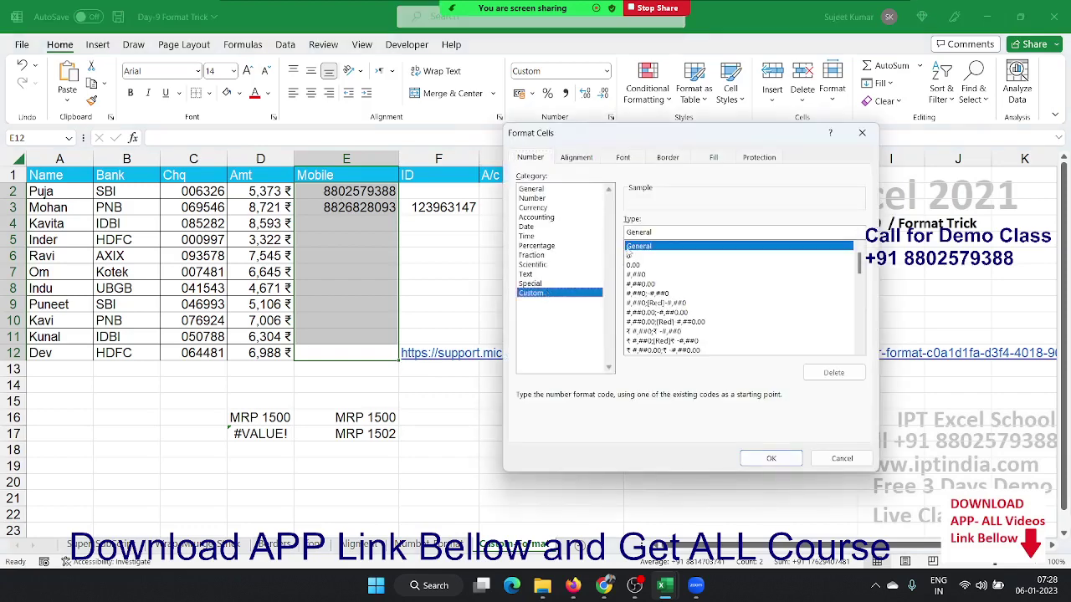
double_click(638, 232)
type("+91 0")
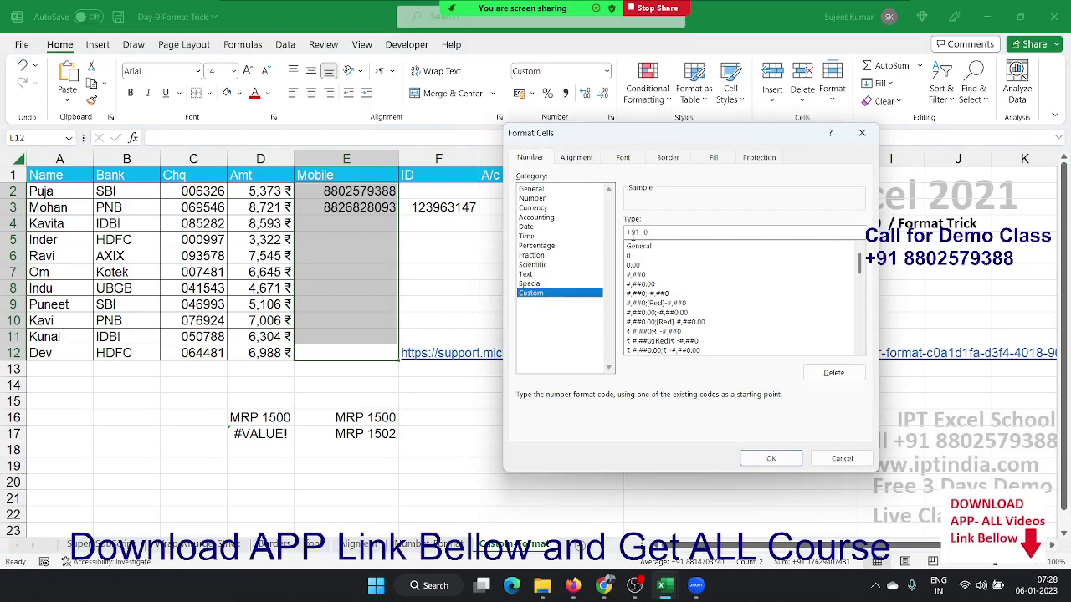
key("Return")
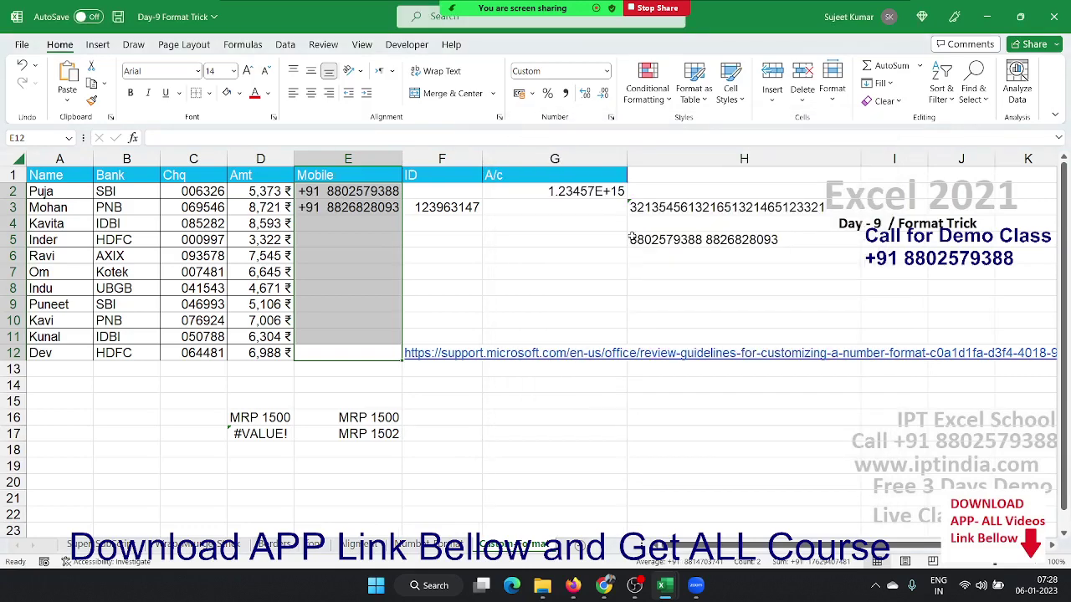
Test the +91 format with a number typed in E4, then undo the entry.
left_click(353, 219)
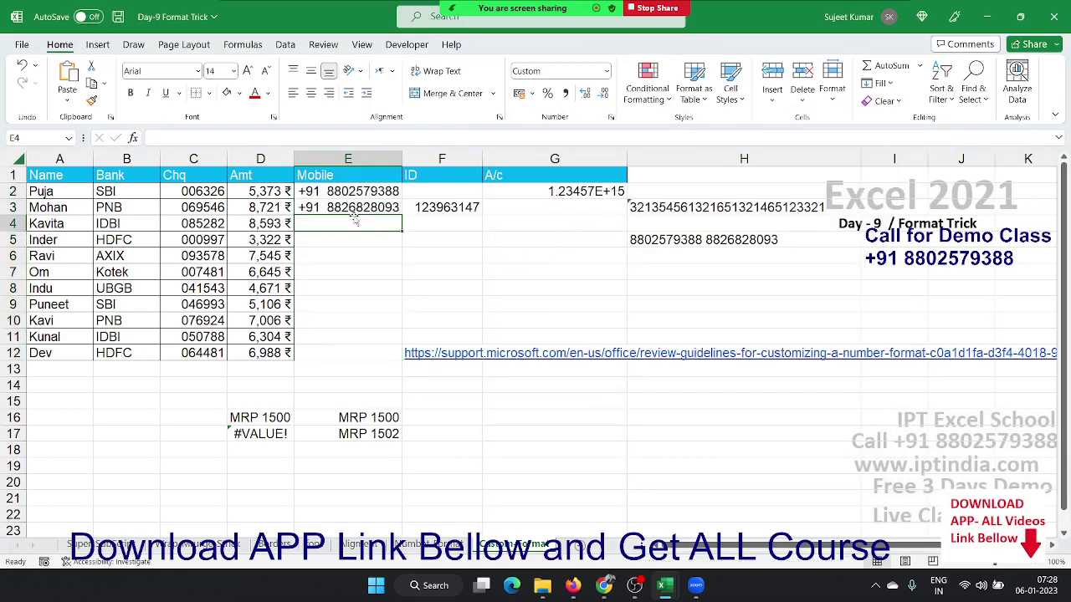
type("88")
key("Return")
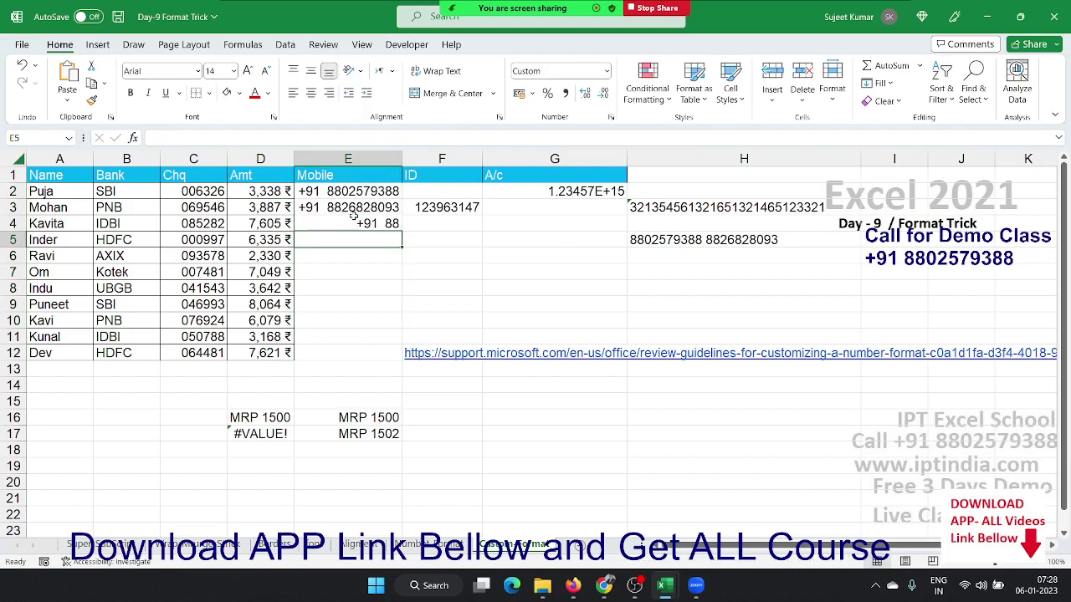
key("ctrl+z")
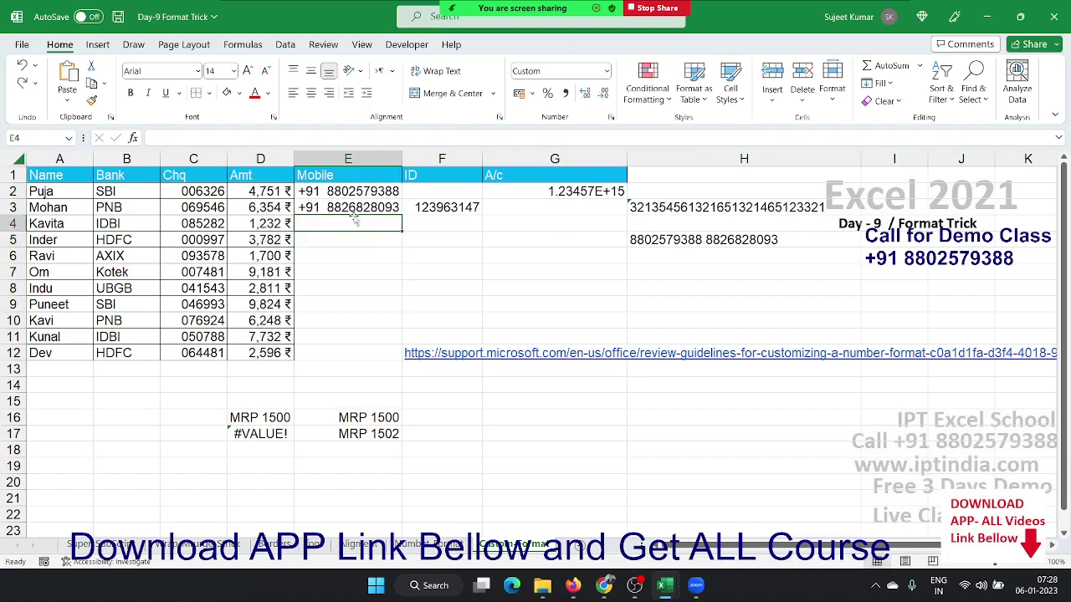
left_click_drag(409, 194, 419, 334)
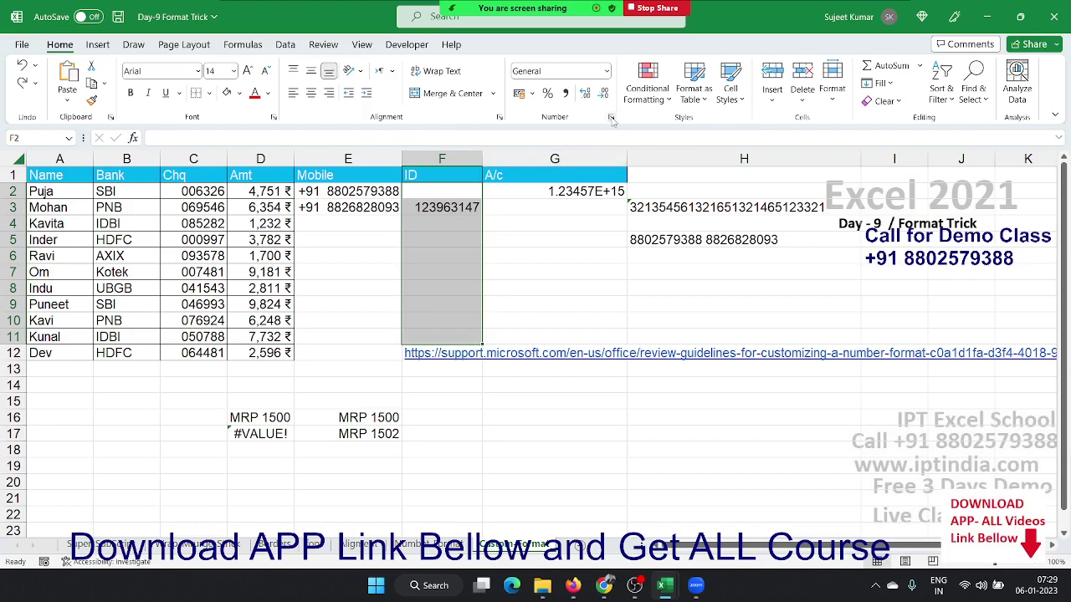
Give the ID cells F2:F11 the custom format 000-000-000, so F3 shows 123-963-147.
left_click(611, 117)
left_click(531, 293)
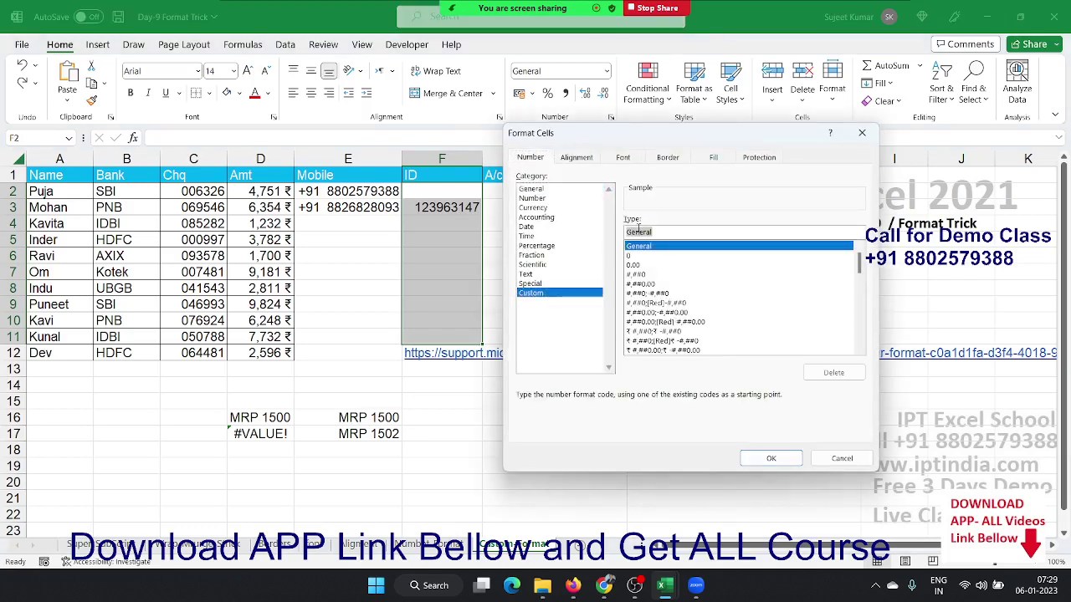
key("BackSpace")
type("000-000-000")
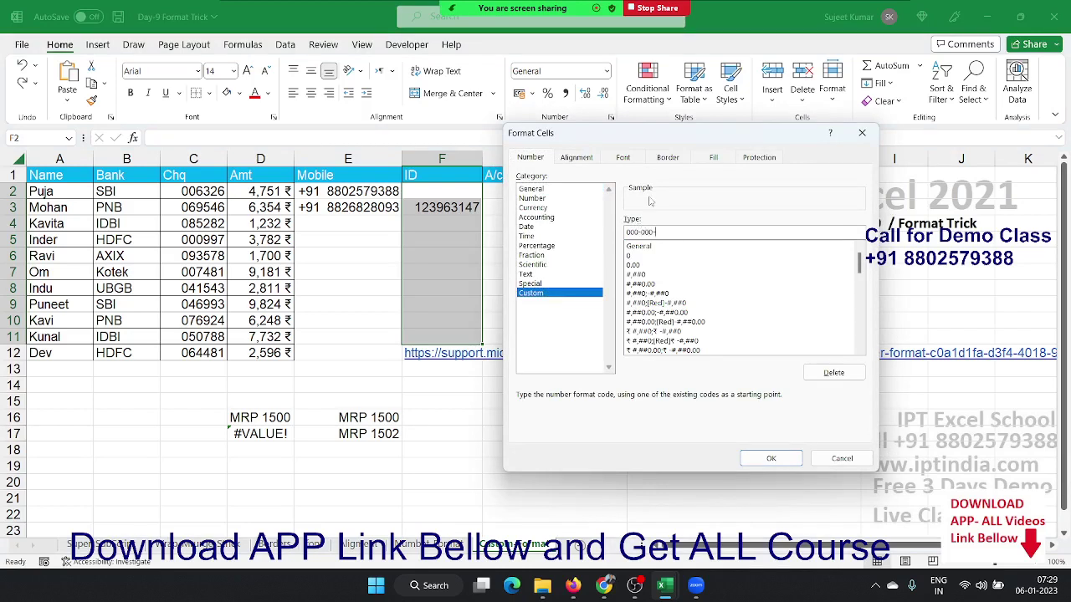
left_click(794, 452)
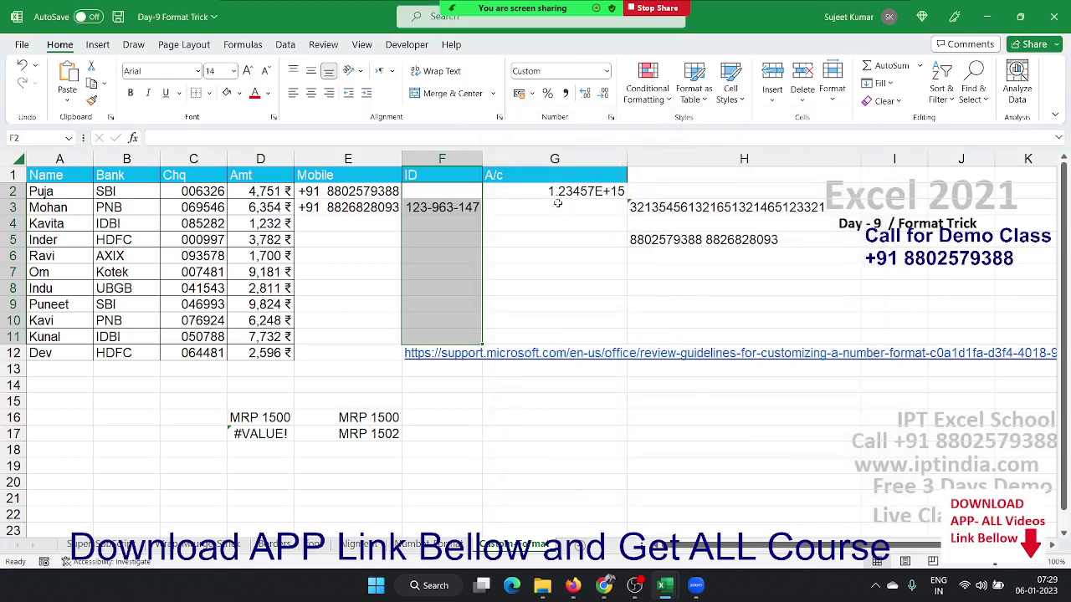
Inspect the G2 account number, then give the A/c cells G2:G10 the custom format 0.
left_click(557, 198)
double_click(558, 198)
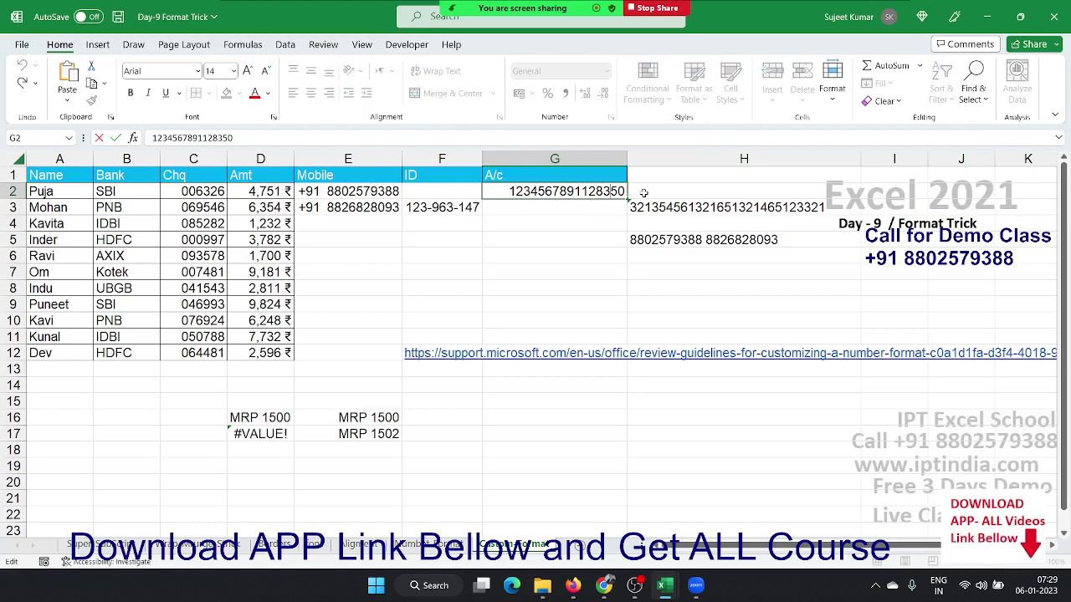
key("Return")
key("Return")
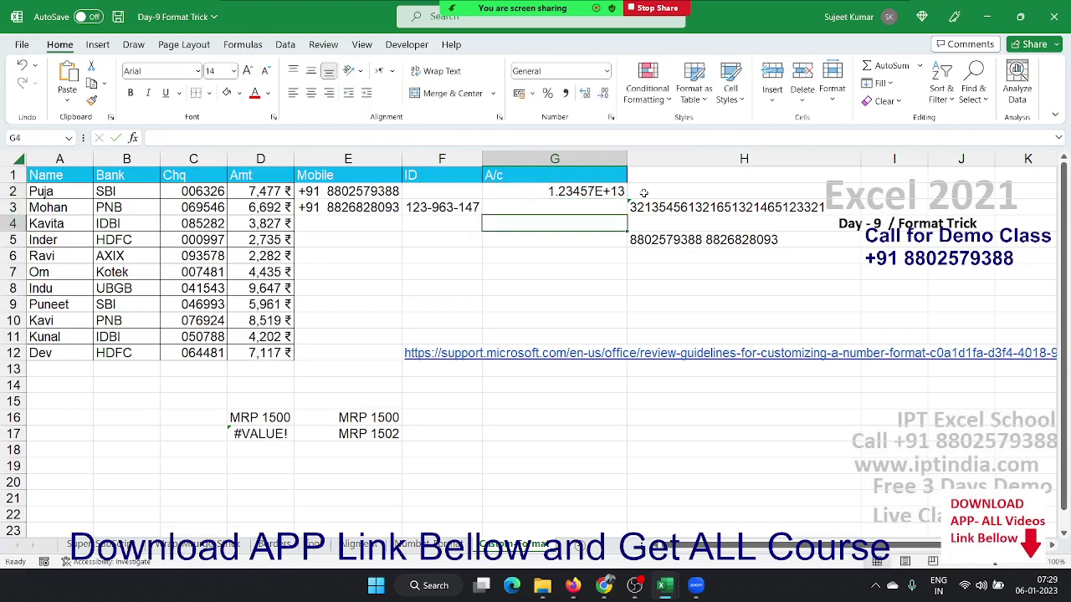
left_click_drag(623, 191, 593, 316)
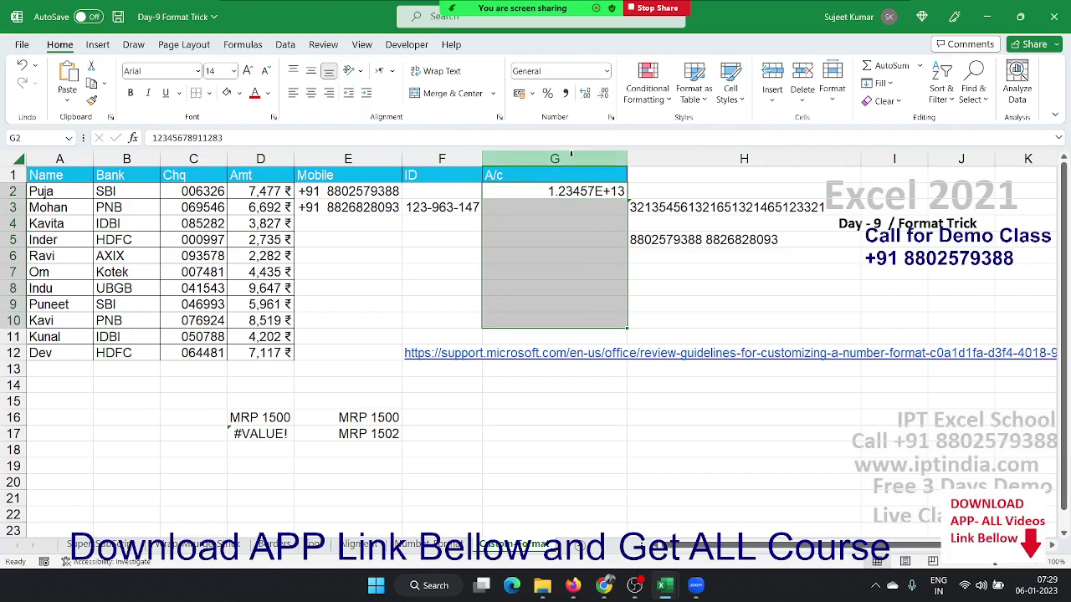
left_click(610, 118)
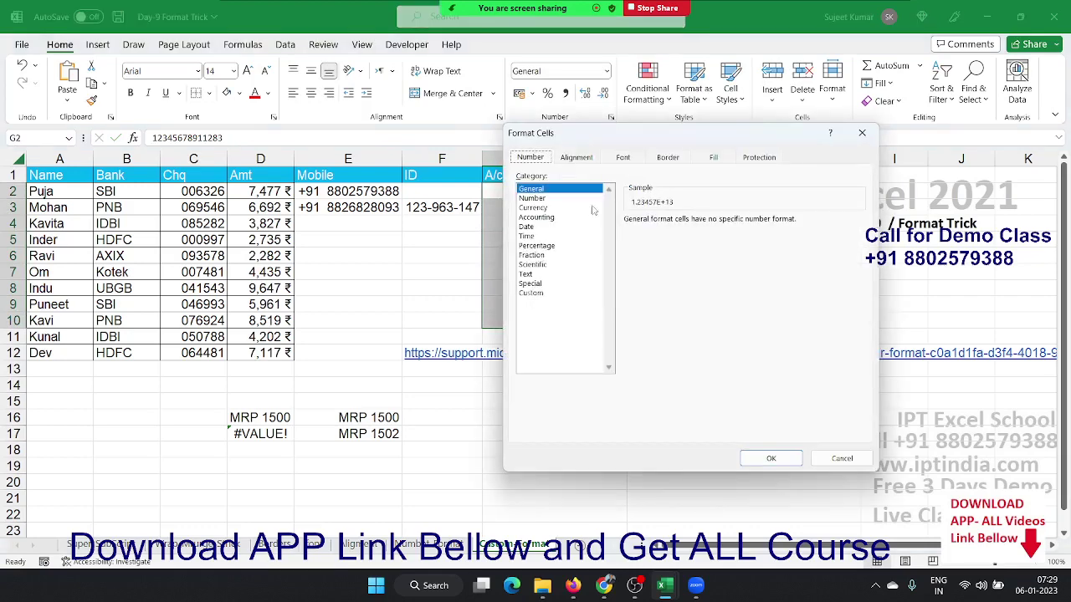
left_click(543, 292)
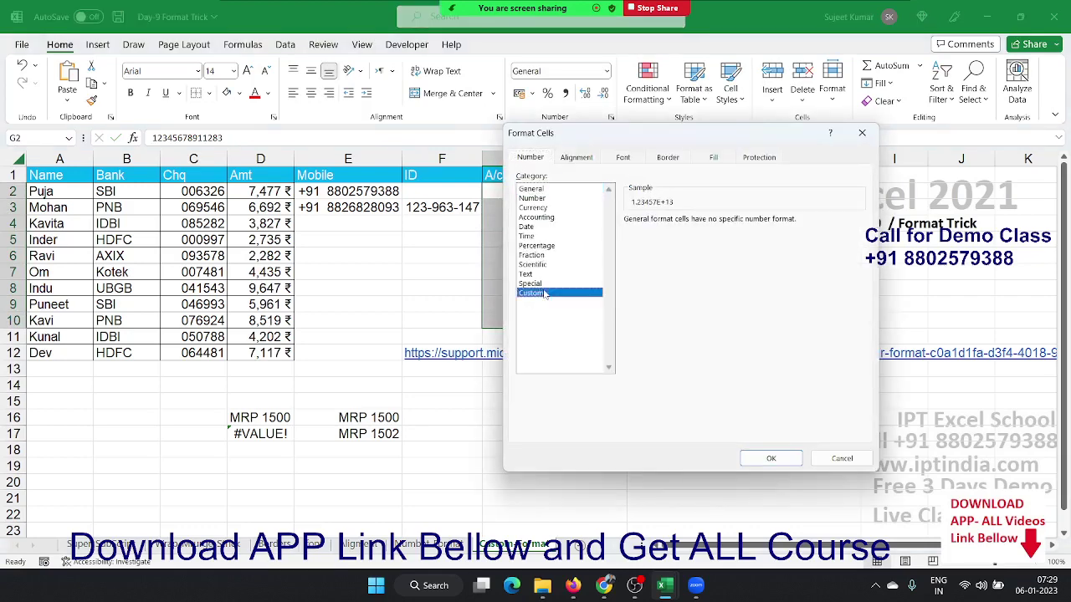
double_click(638, 232)
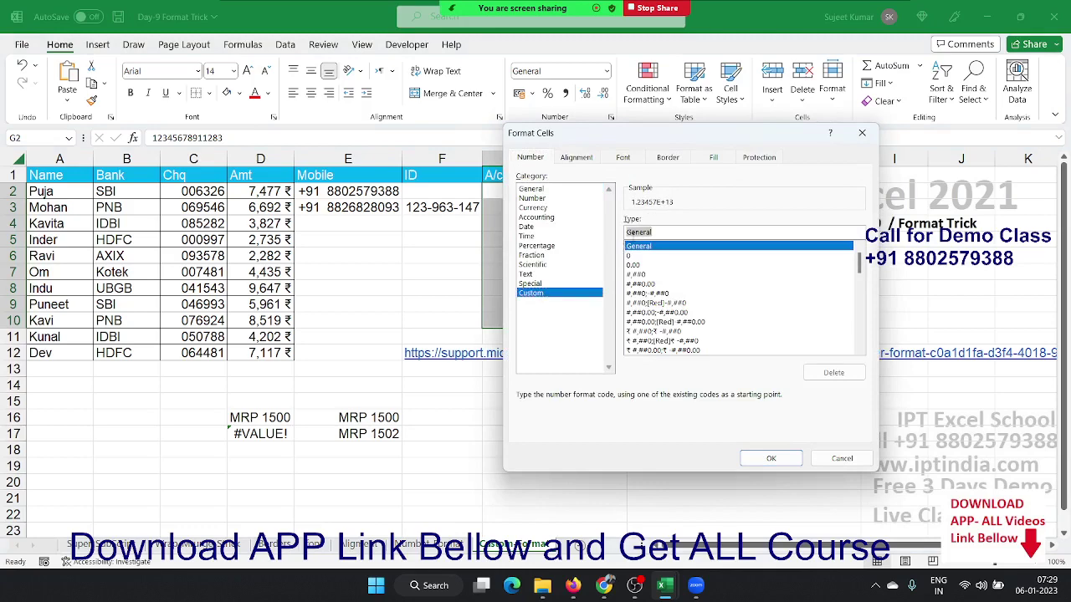
type("0")
key("Return")
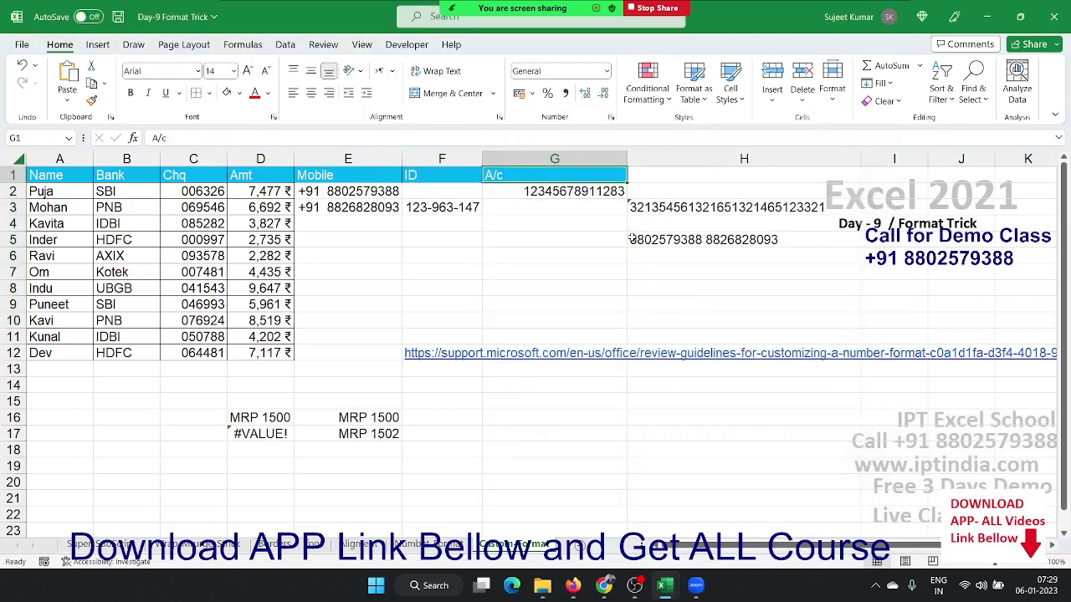
left_click(446, 138)
type("800")
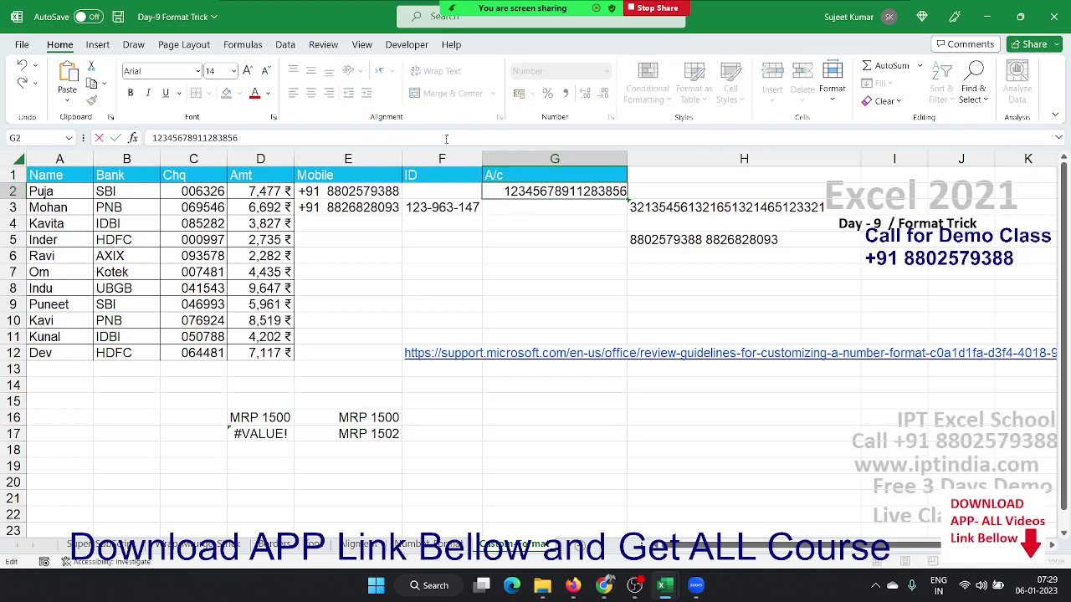
key("ctrl+Return")
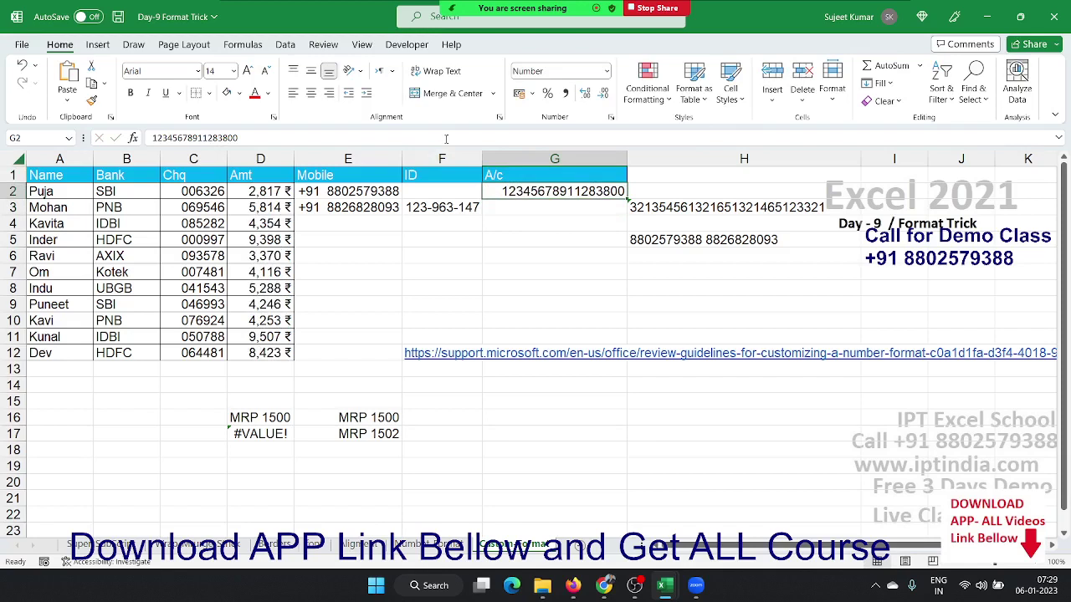
left_click(436, 137)
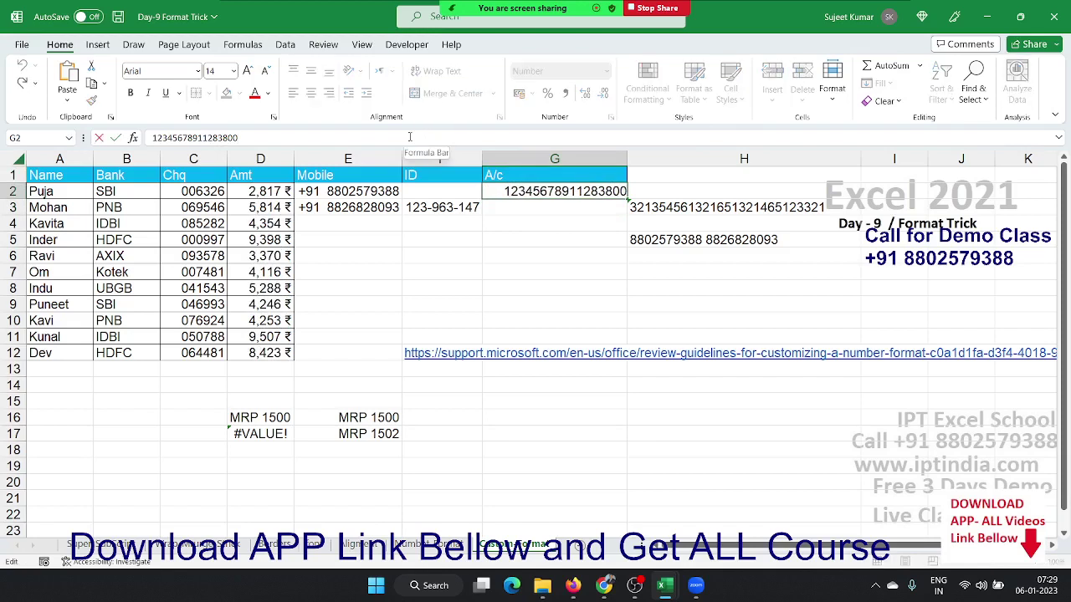
key("BackSpace")
key("BackSpace")
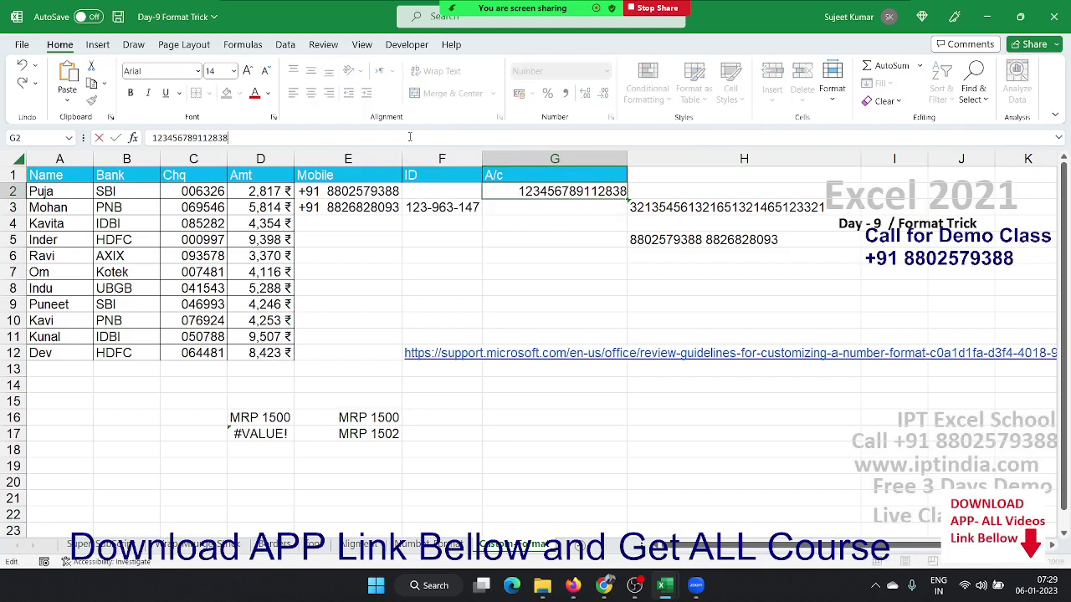
type("856")
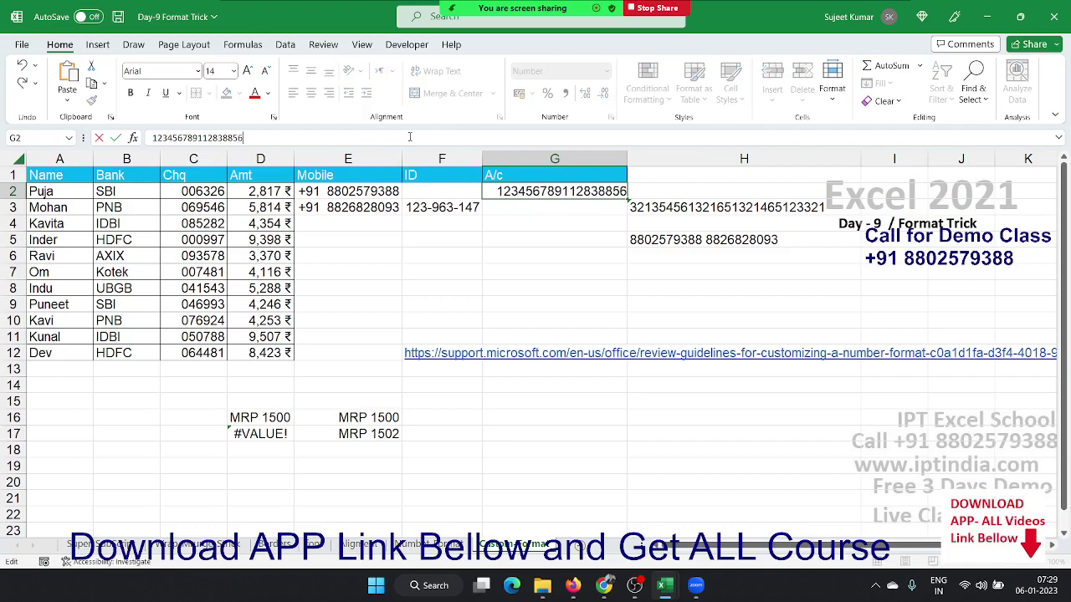
key("Return")
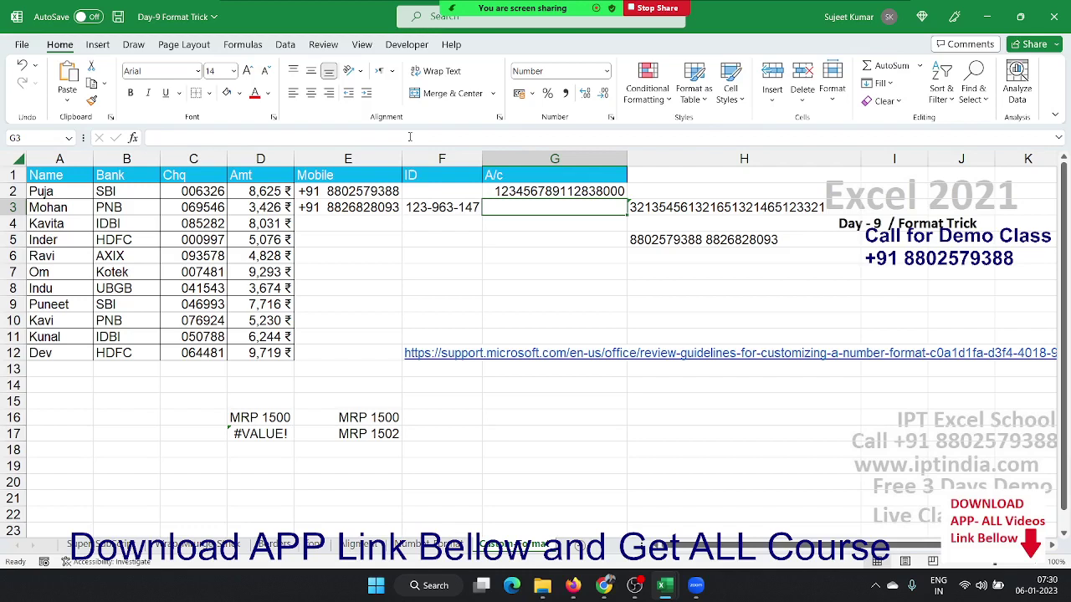
Enter the 27-digit account number in H3 as text with a leading apostrophe, then clear H5.
key("Right")
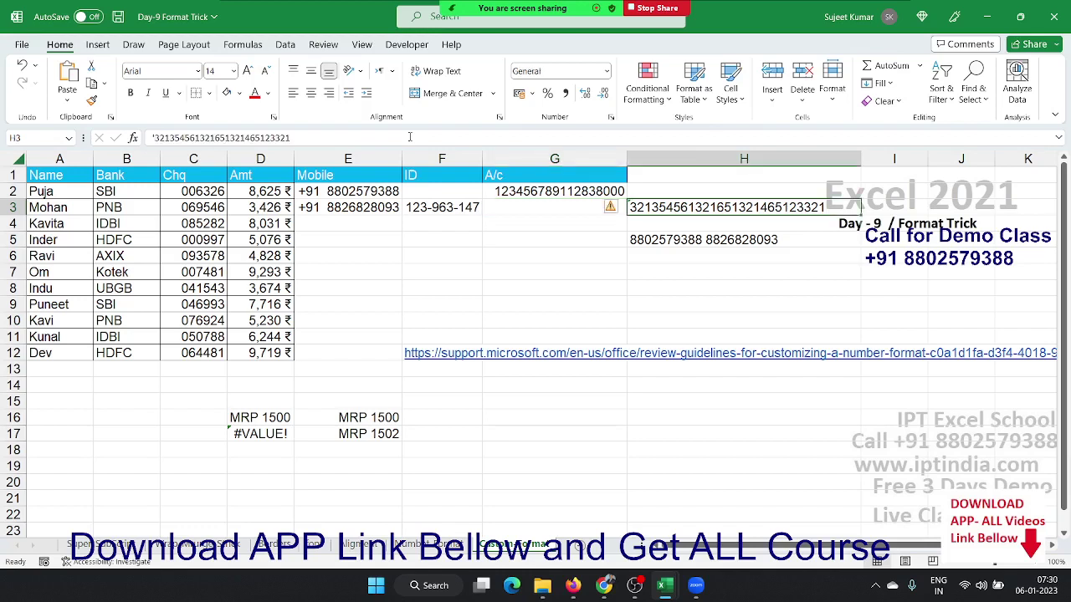
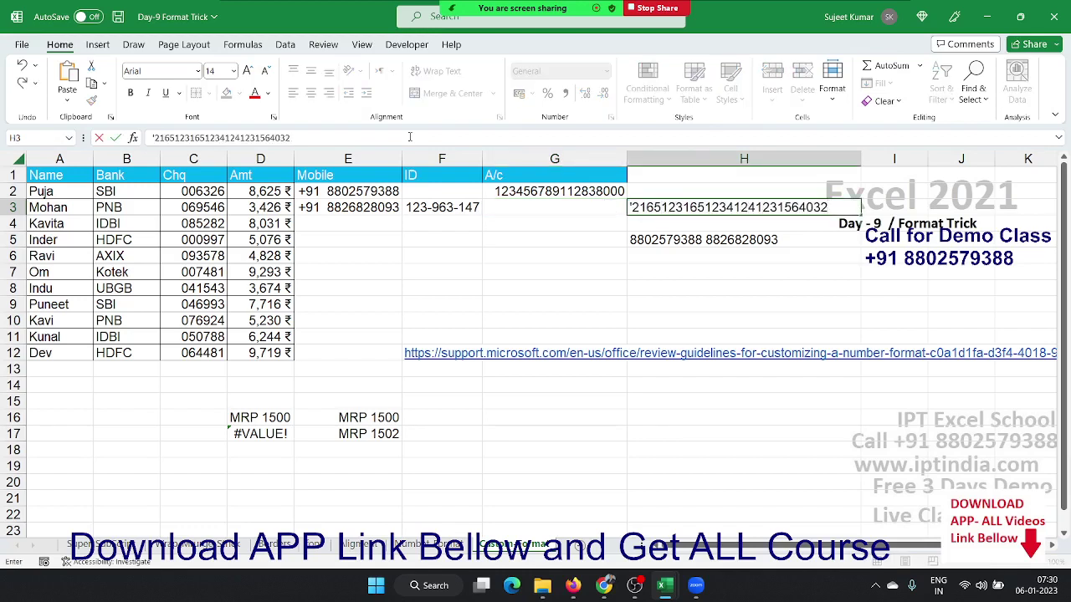
key("Return")
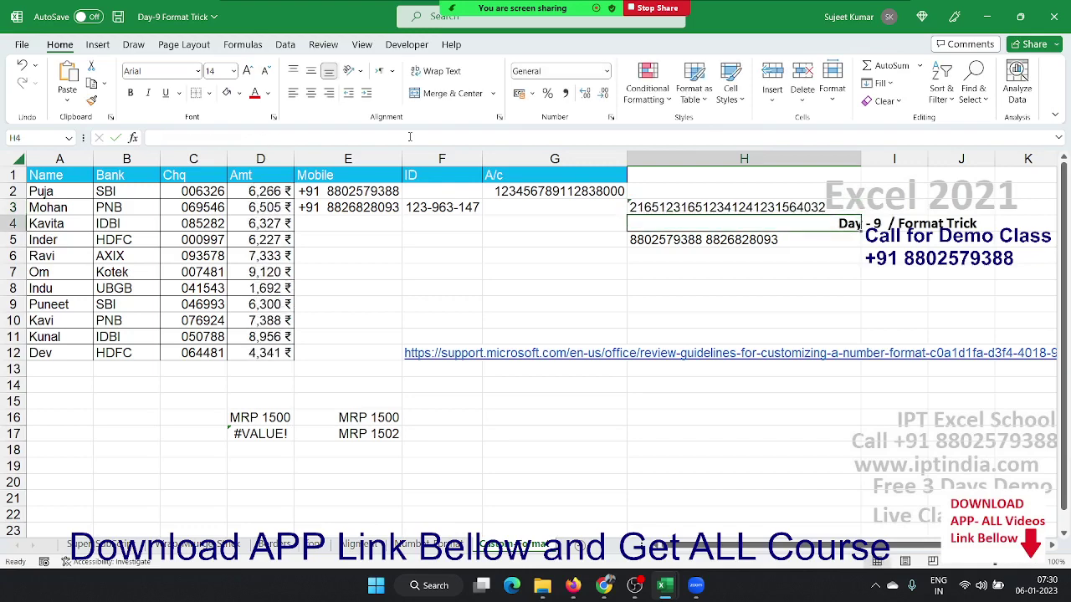
key("Down")
key("Delete")
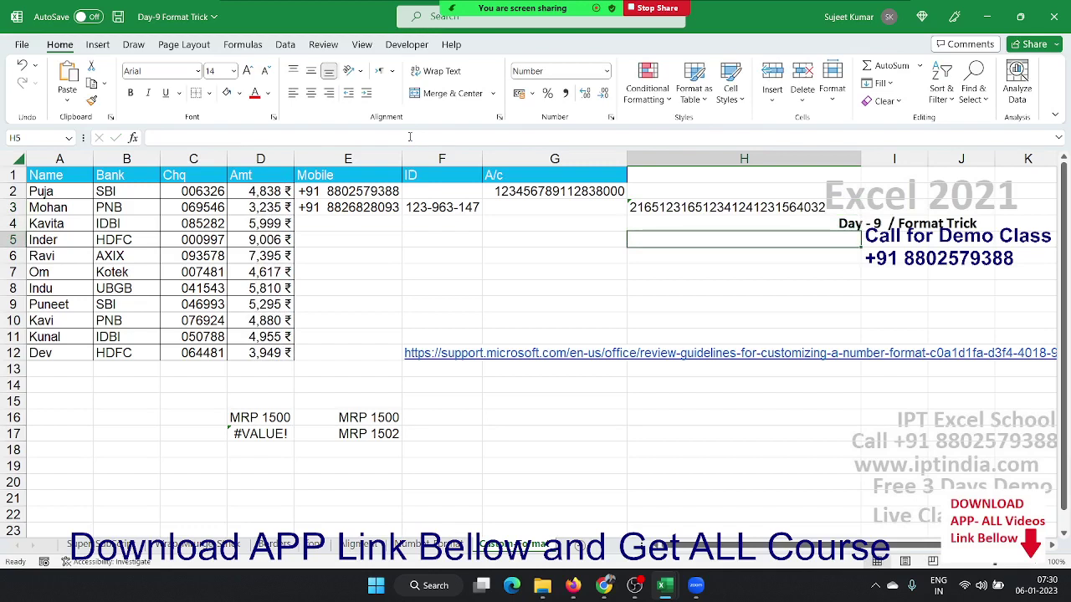
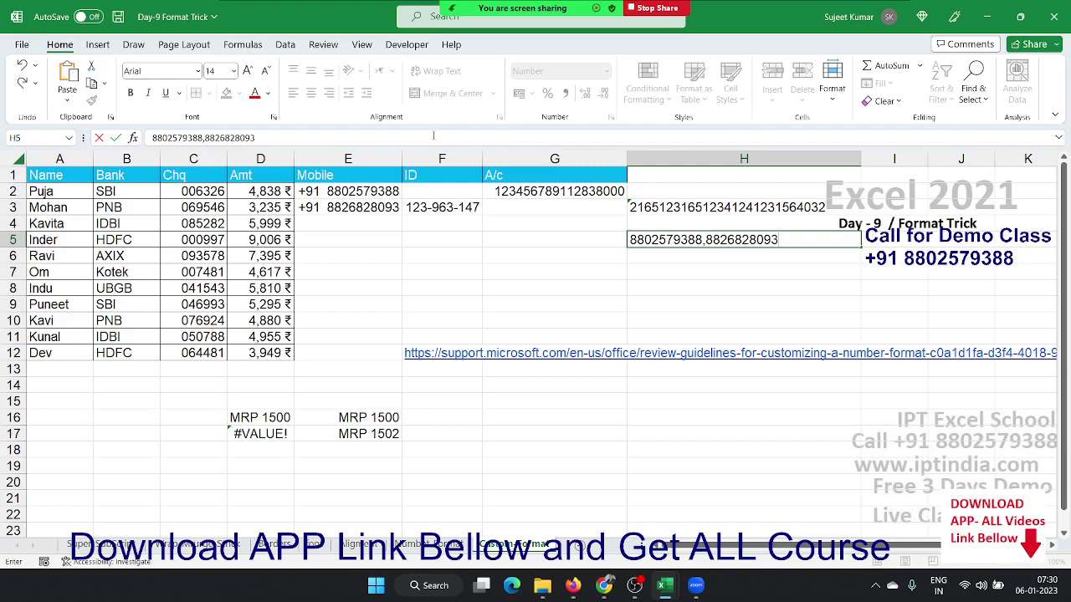
Type the two comma-separated mobile numbers into H5 and inspect how the entry displays.
key("Return")
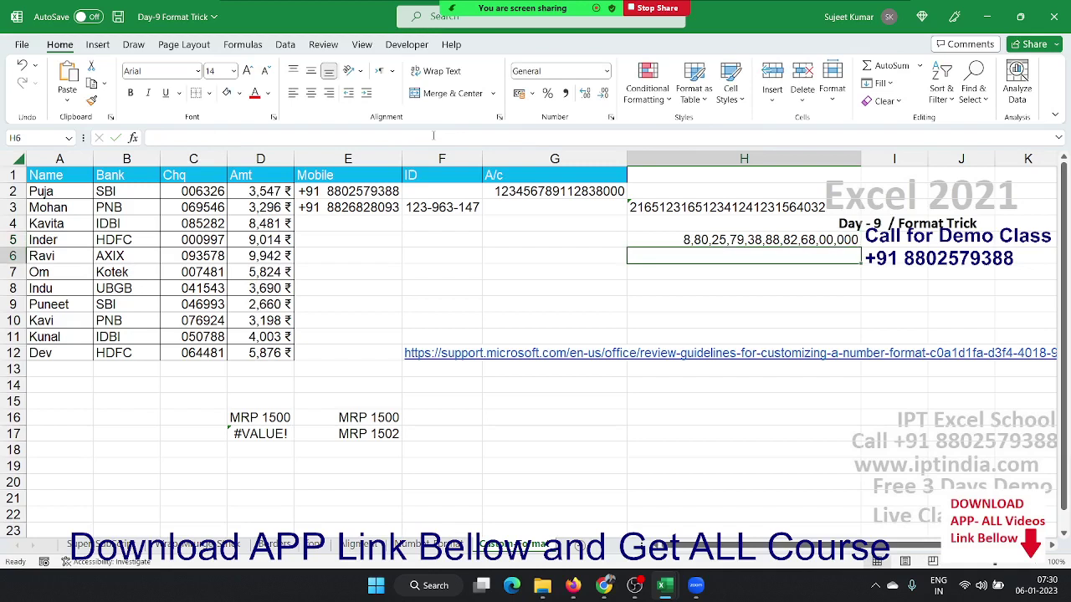
key("Up")
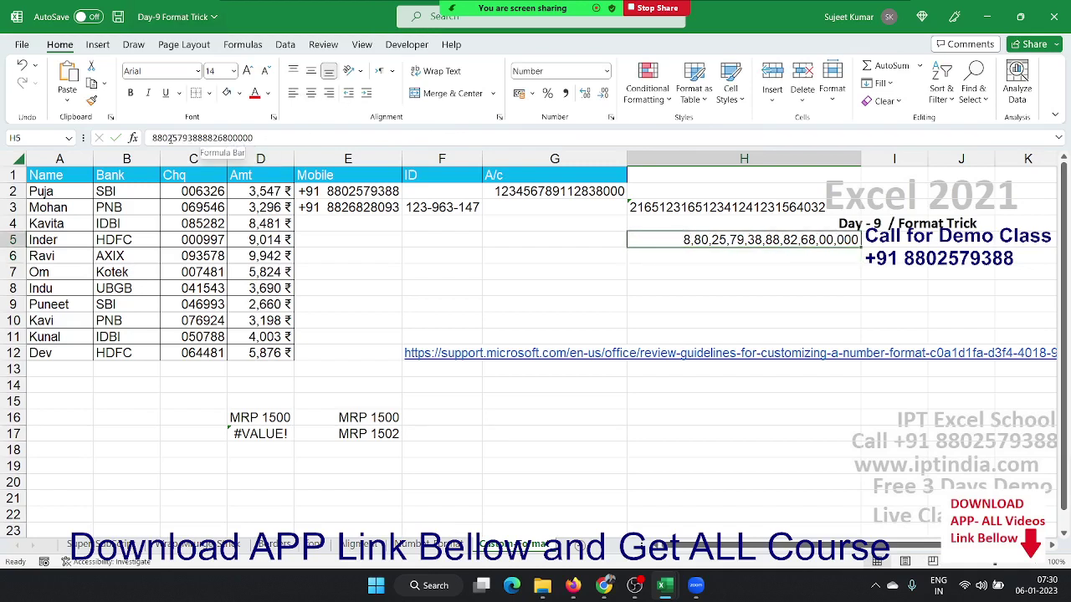
left_click_drag(203, 137, 224, 137)
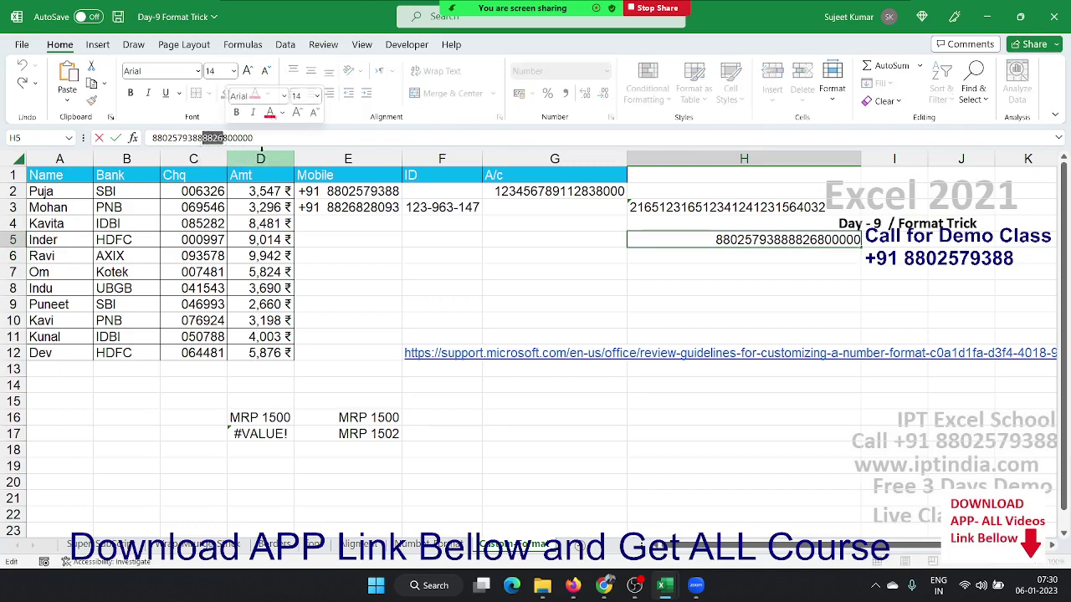
key("Escape")
Re-enter both comma-separated mobile numbers in H5 as apostrophe-prefixed text and save the workbook.
type("'")
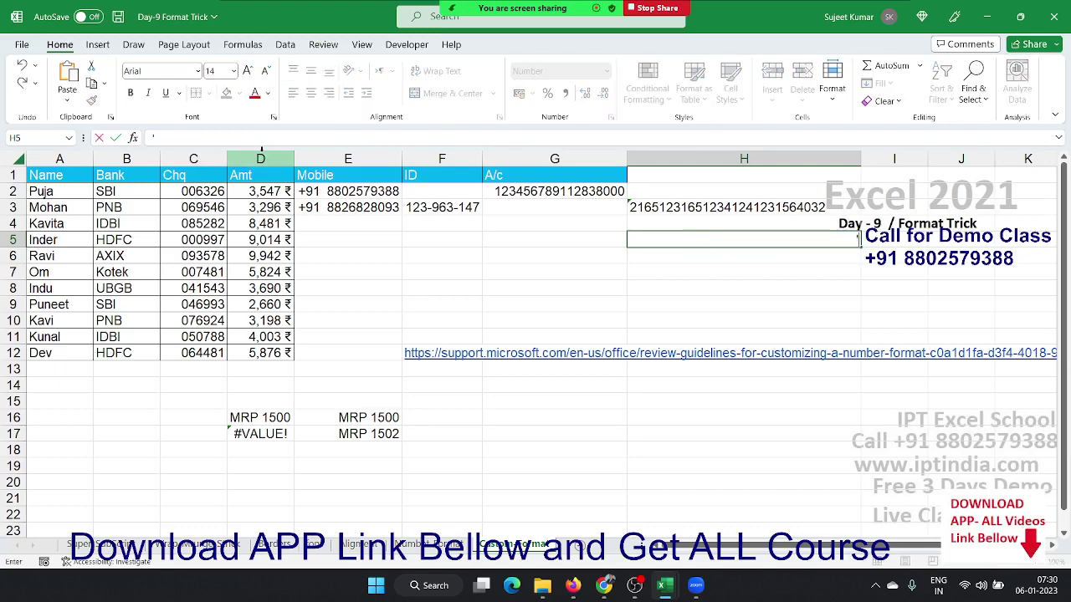
type("88")
key("BackSpace")
key("BackSpace")
key("BackSpace")
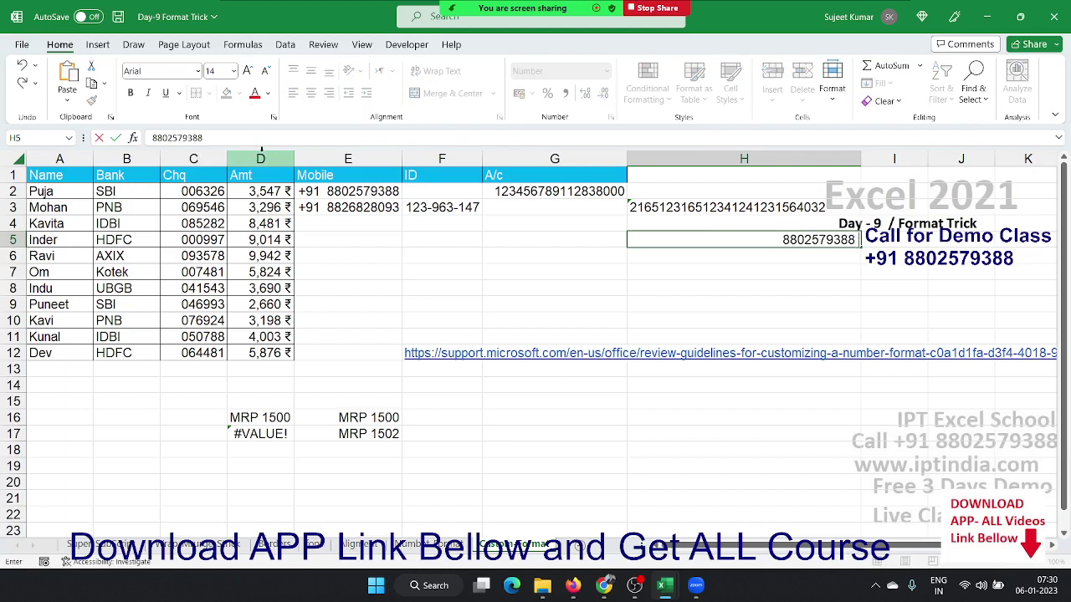
type(" ,")
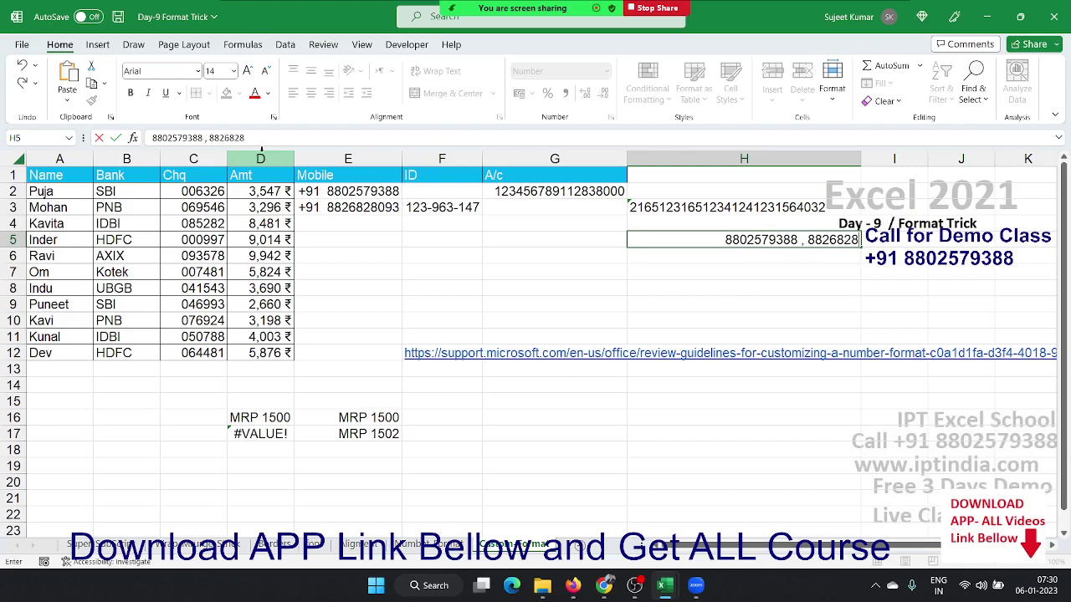
key("ctrl+Return")
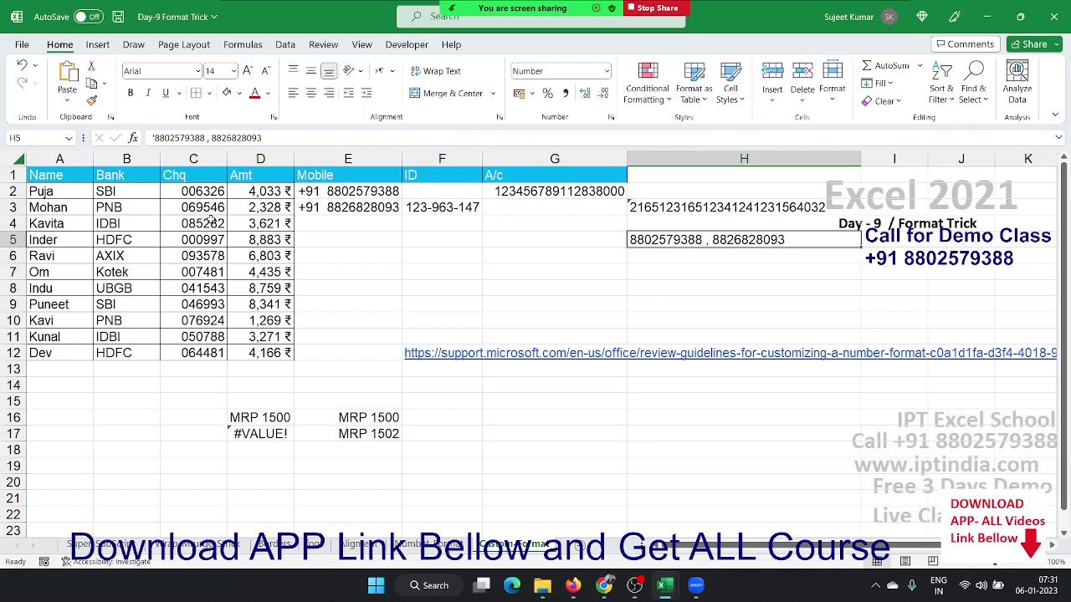
key("ctrl")
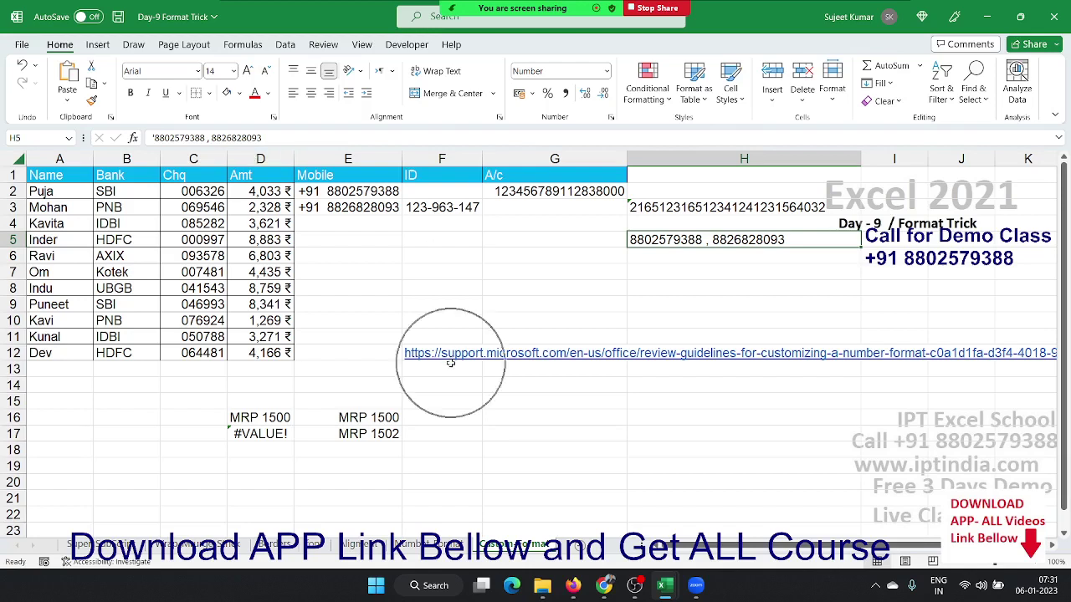
key("ctrl+s")
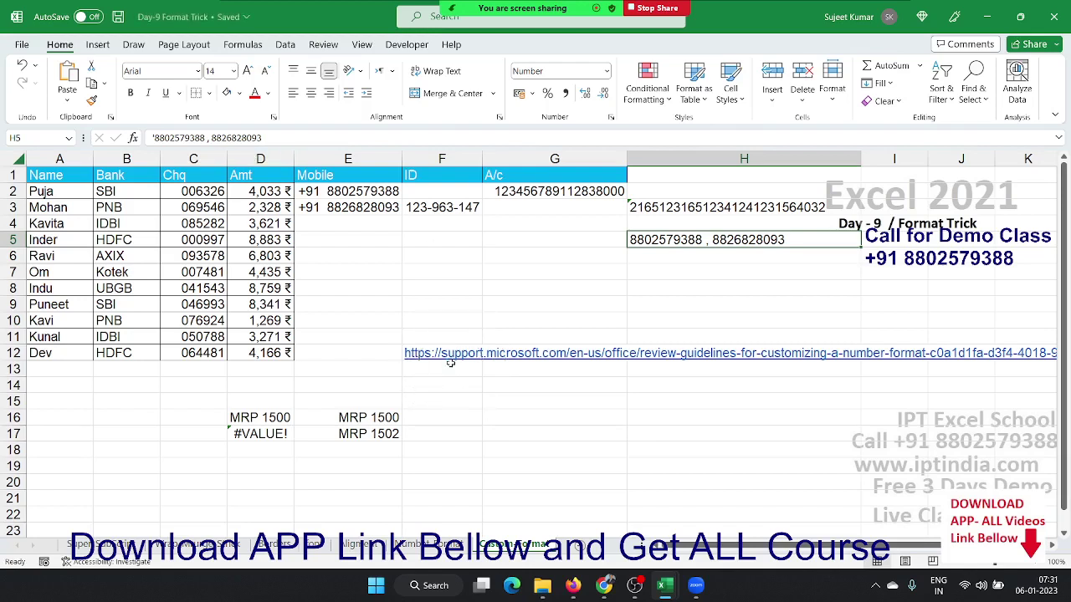